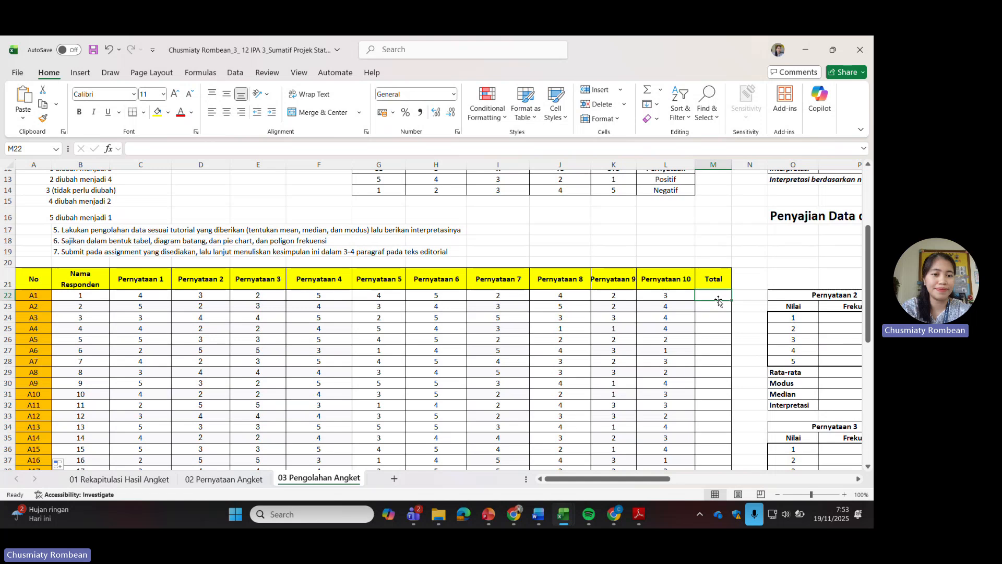
Examine the respondents' answers on sheet 01 Rekapitulasi Hasil Angket and the statement and decision tables on sheet 02 Pernyataan Angket
click(157, 480)
scroll(313, 318, up, 5)
scroll(313, 318, up, 2)
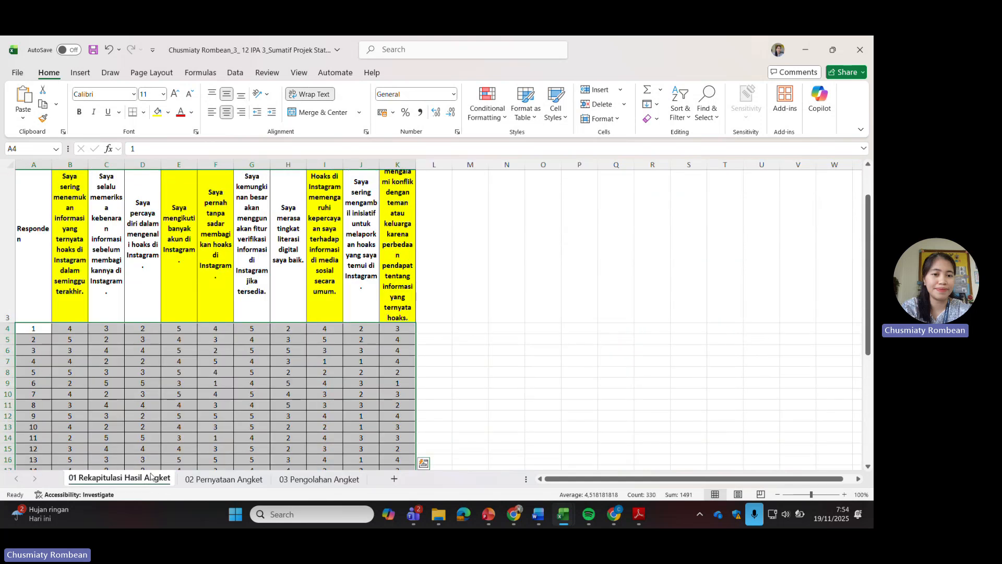
scroll(236, 343, down, 5)
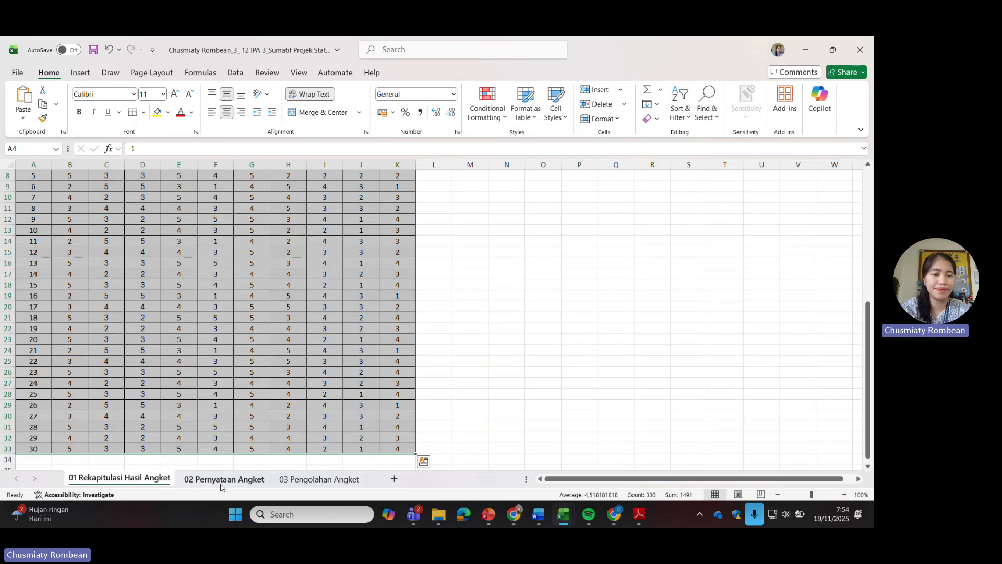
click(225, 479)
scroll(264, 445, up, 3)
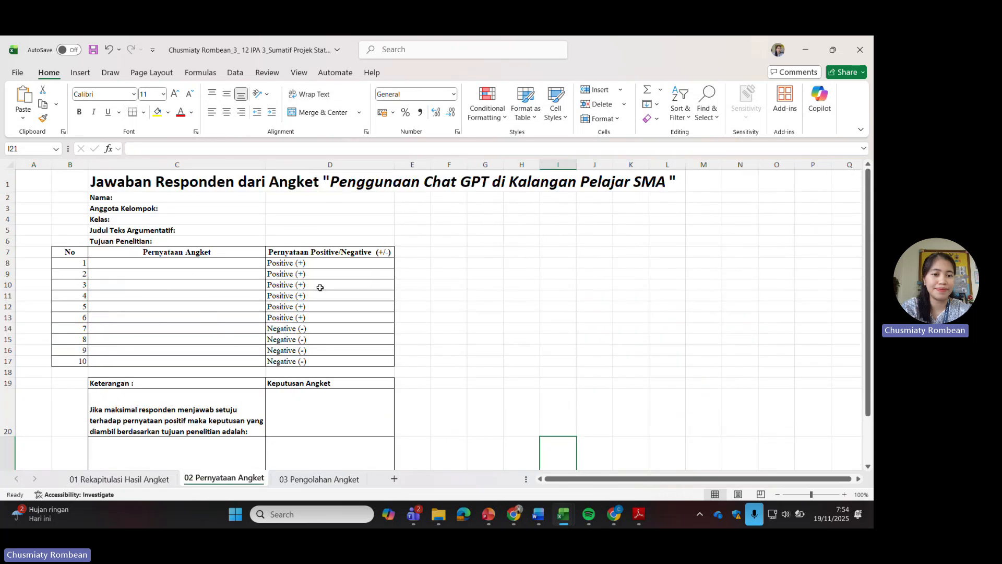
scroll(331, 346, down, 2)
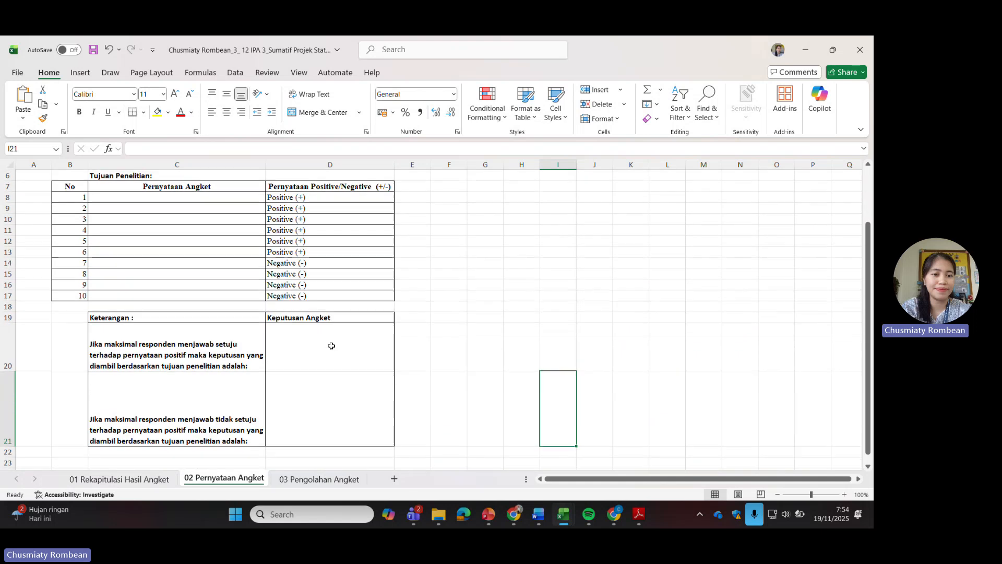
click(331, 345)
click(329, 410)
click(314, 360)
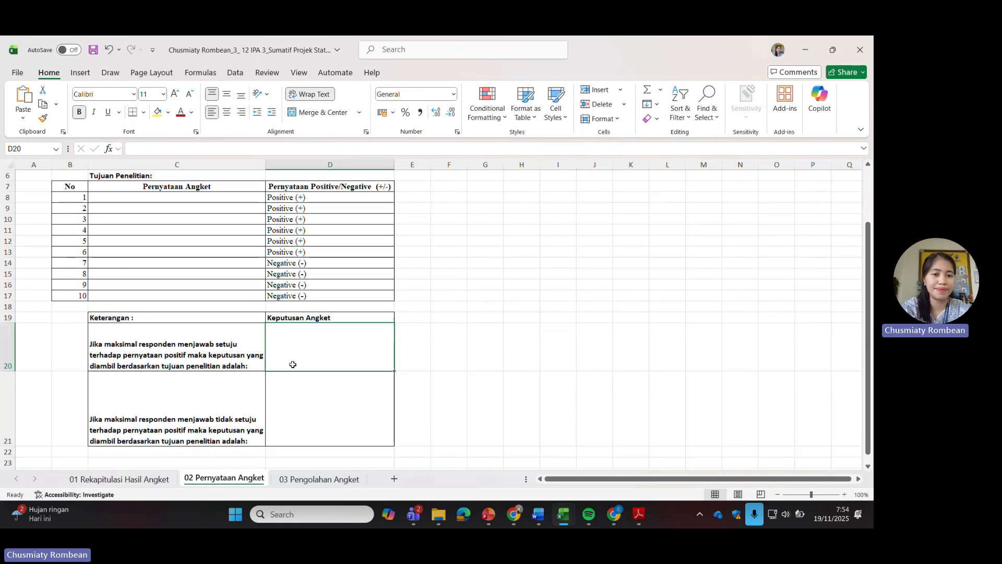
click(163, 349)
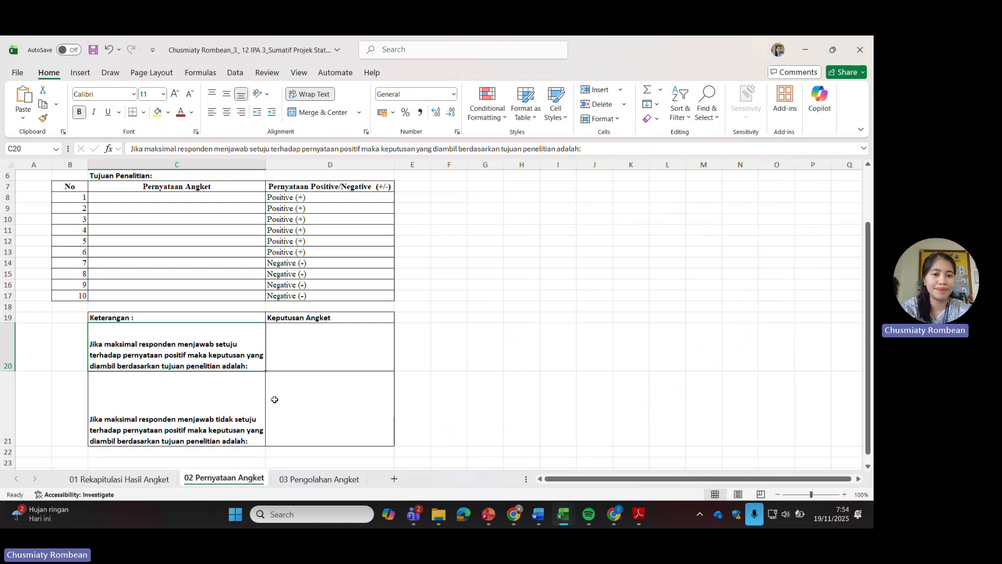
click(239, 412)
click(318, 399)
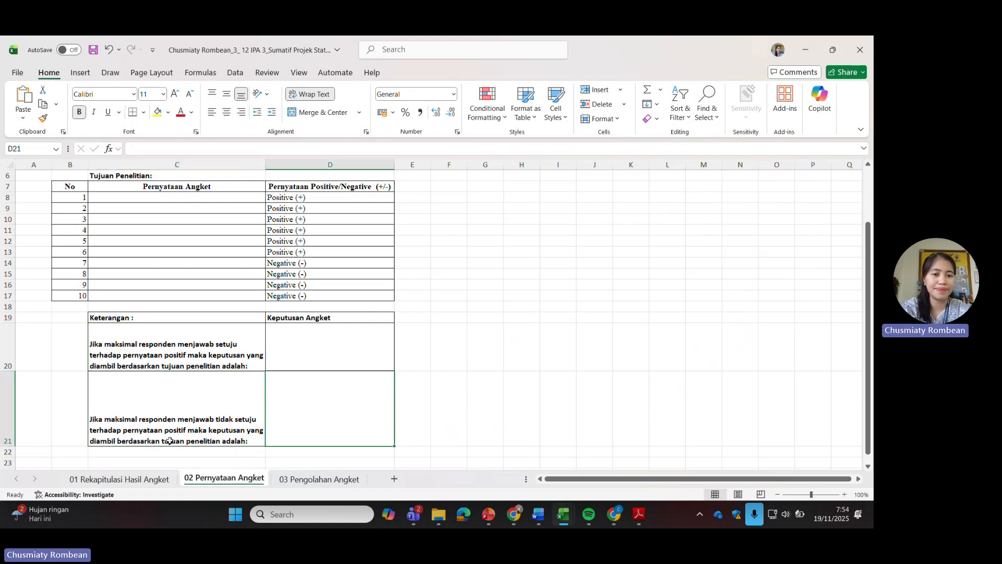
Compare the answers on sheet 01 Rekapitulasi Hasil Angket with the respondent table on sheet 03 Pengolahan Angket
click(319, 479)
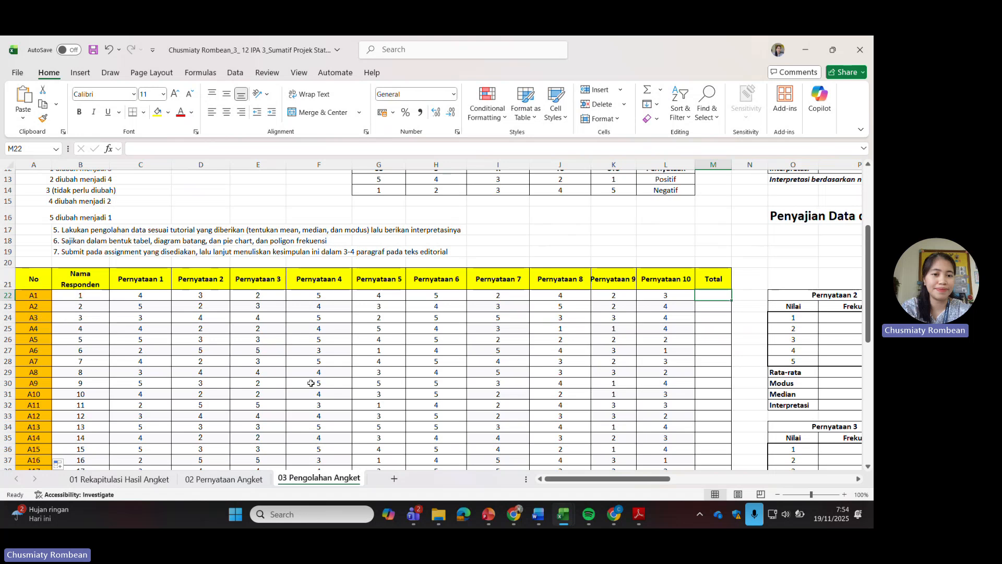
click(123, 481)
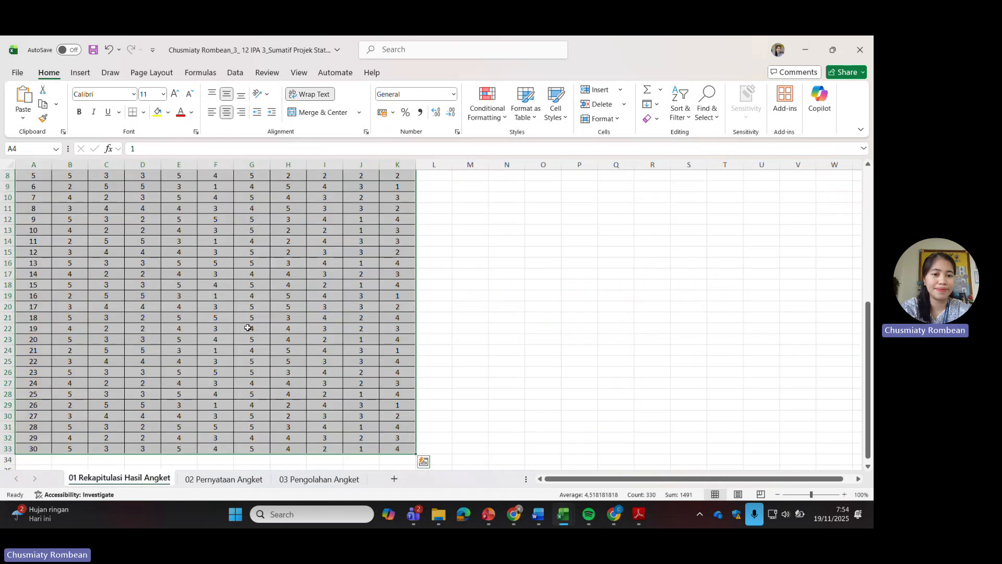
scroll(253, 324, up, 3)
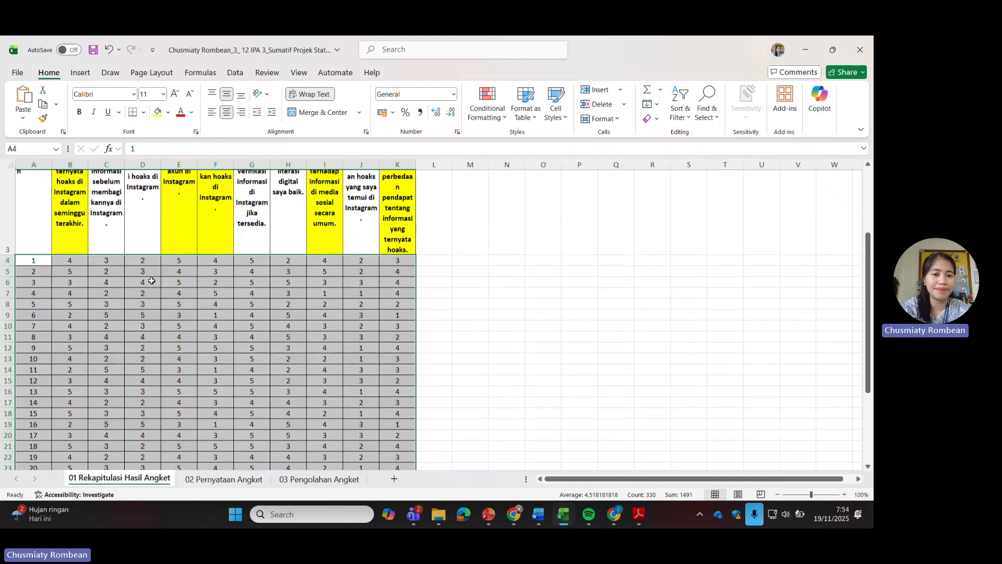
scroll(156, 277, up, 2)
click(319, 479)
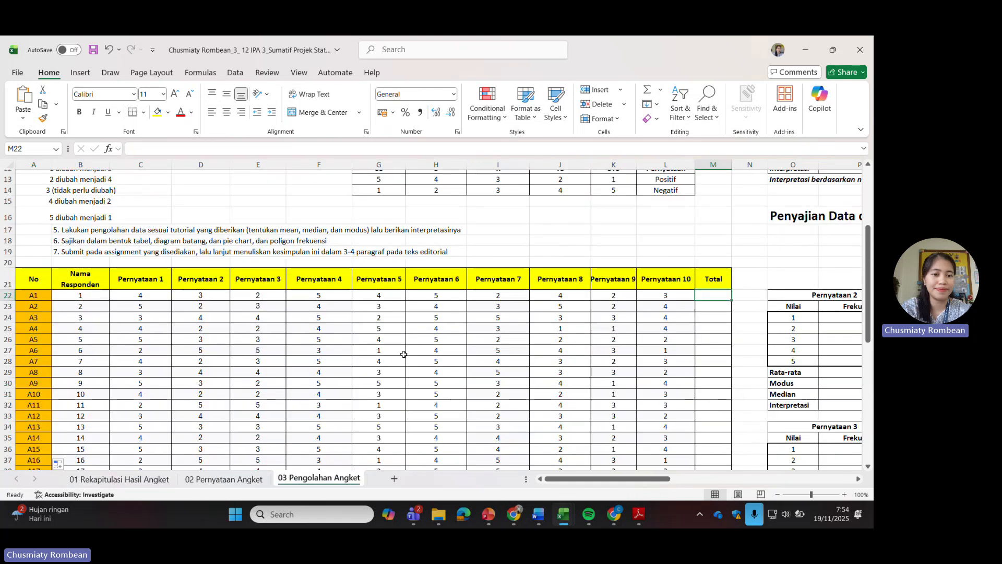
scroll(403, 354, down, 1)
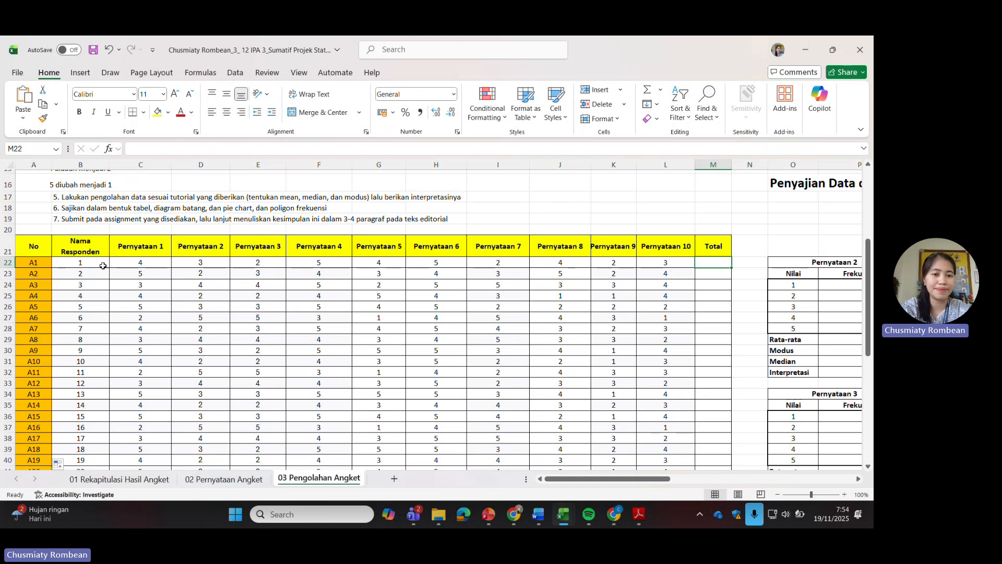
click(99, 253)
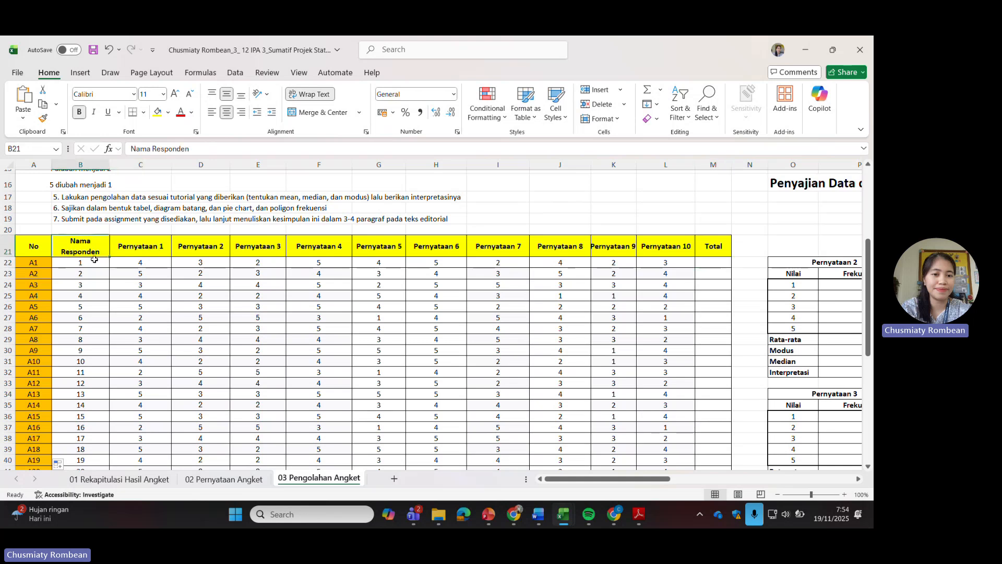
drag(92, 245, 152, 405)
click(188, 361)
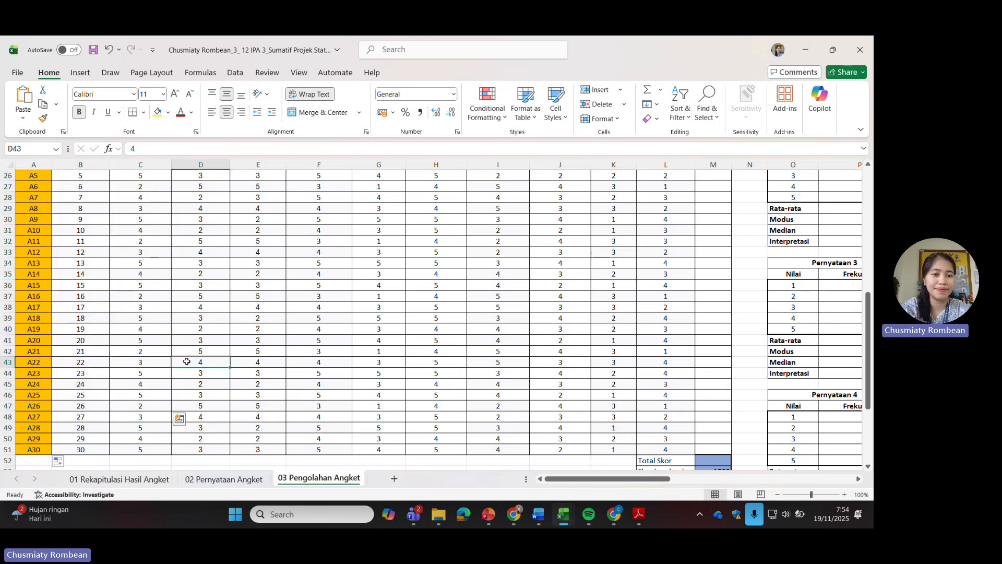
scroll(171, 317, up, 6)
Fill the Pernyataan 1 column of the respondent table orange, from its header through respondent A30 (C21:C51)
drag(170, 317, 142, 371)
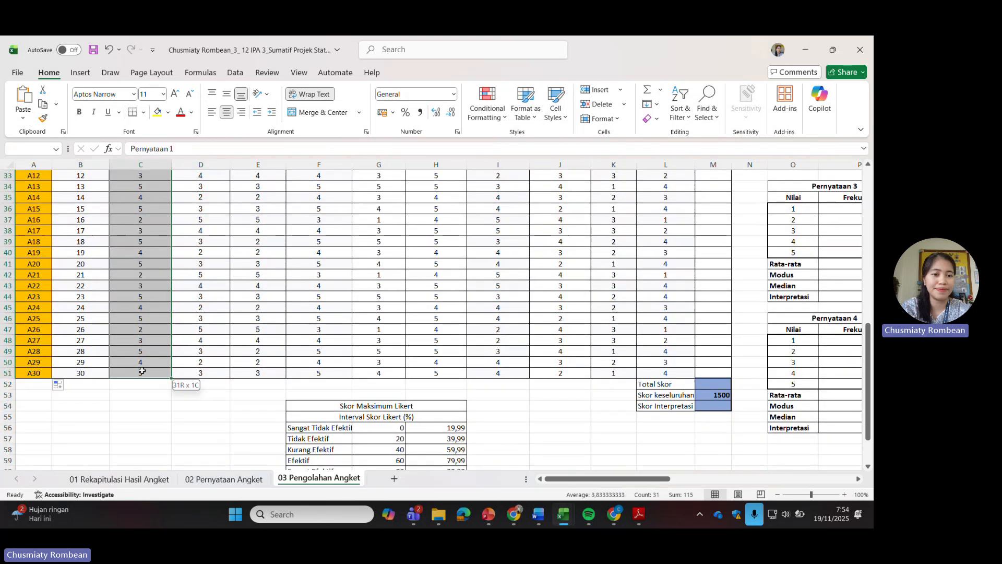
click(168, 112)
click(236, 145)
scroll(333, 408, up, 10)
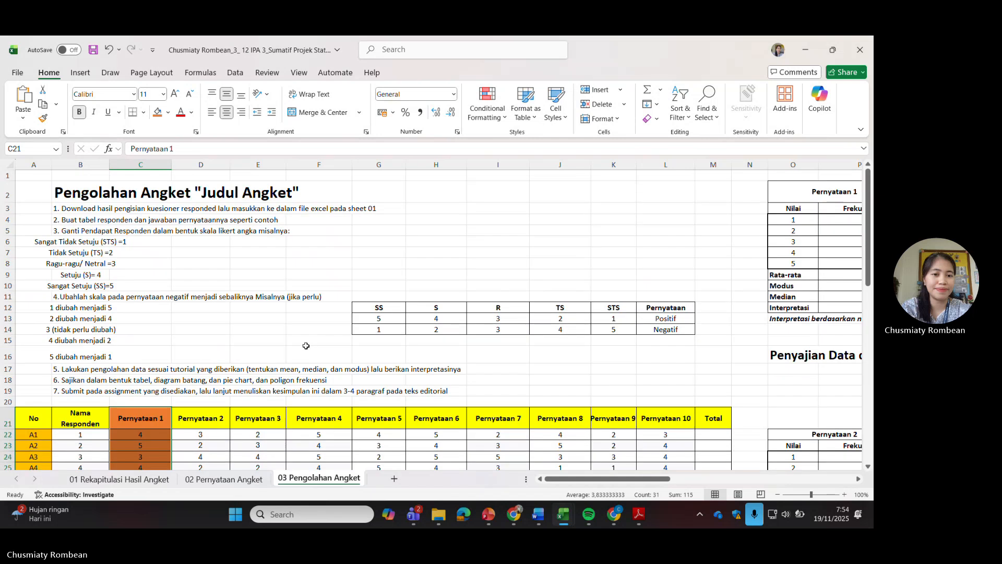
Fill the Pernyataan 3 column orange, from its header through respondent A30 (E21:E51)
scroll(333, 408, down, 2)
drag(264, 353, 263, 391)
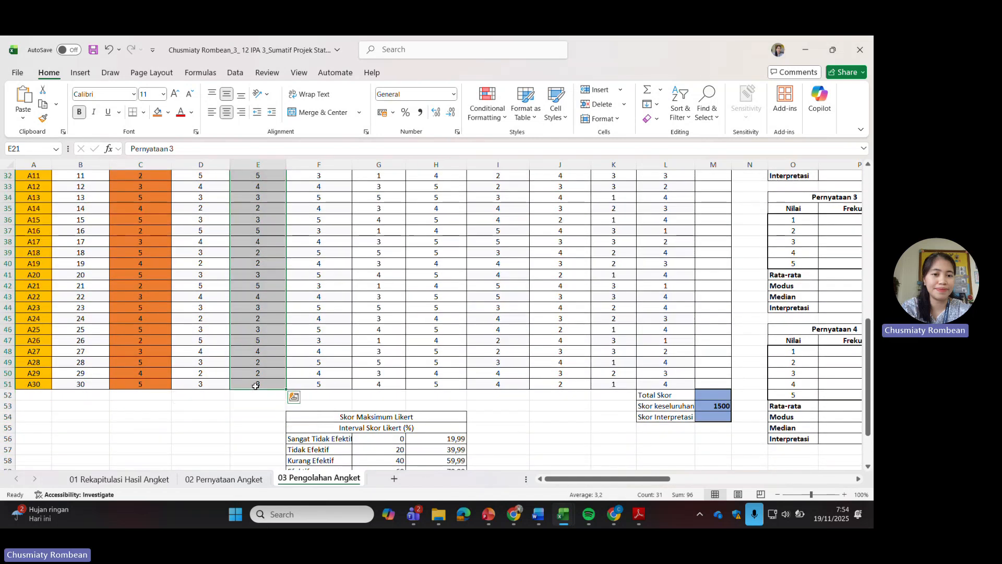
click(157, 112)
scroll(333, 313, up, 8)
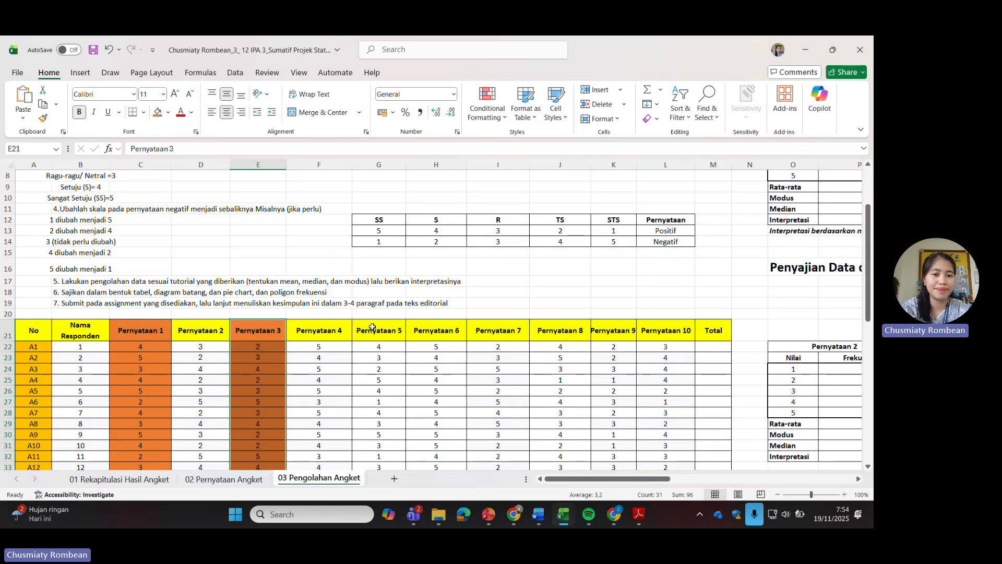
Enter reversed Pernyataan 1 scores 2, 1, 3, 2 and 1 for respondents A1 to A5 in C22:C26
click(151, 347)
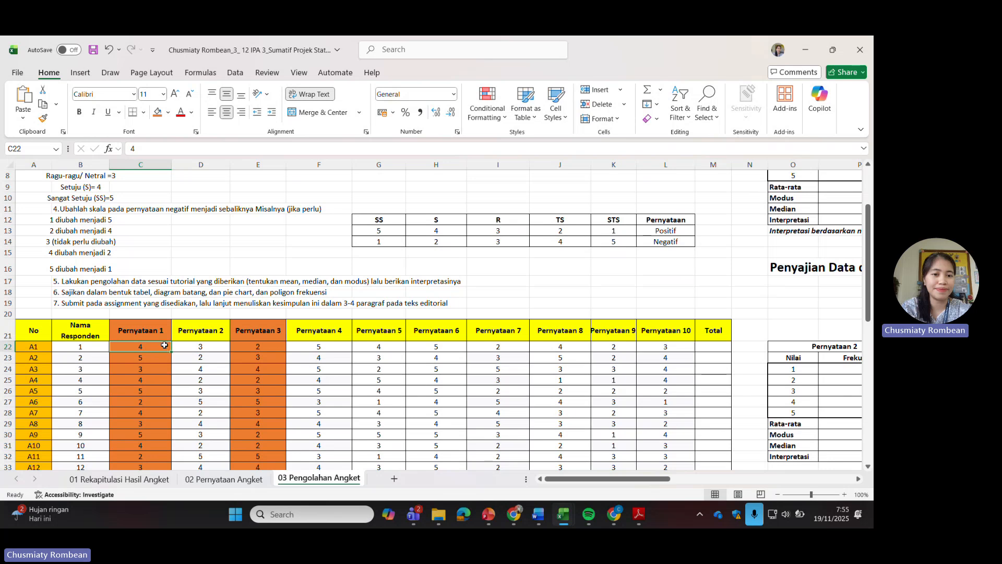
text(2)
key(ctrl+Return)
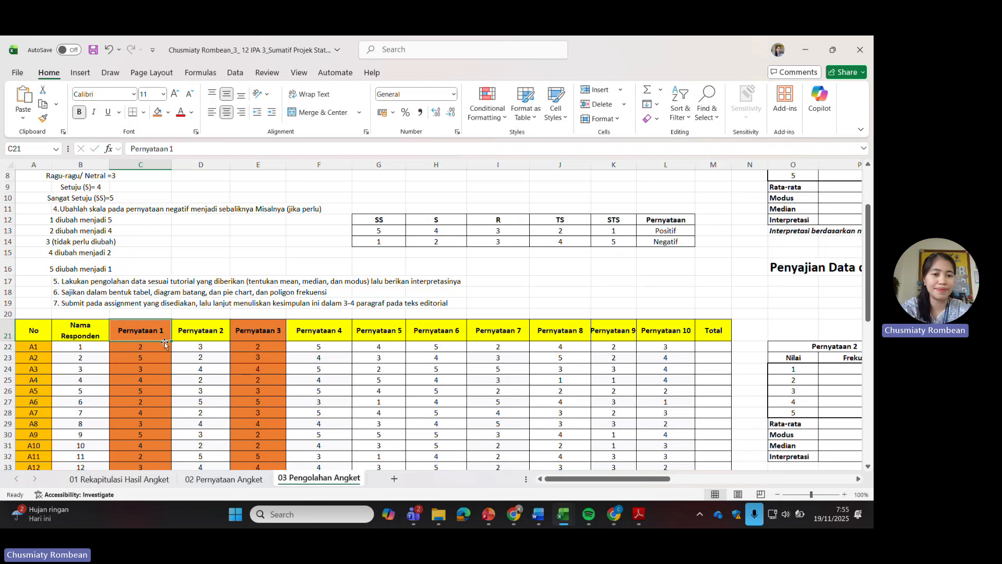
key(Down)
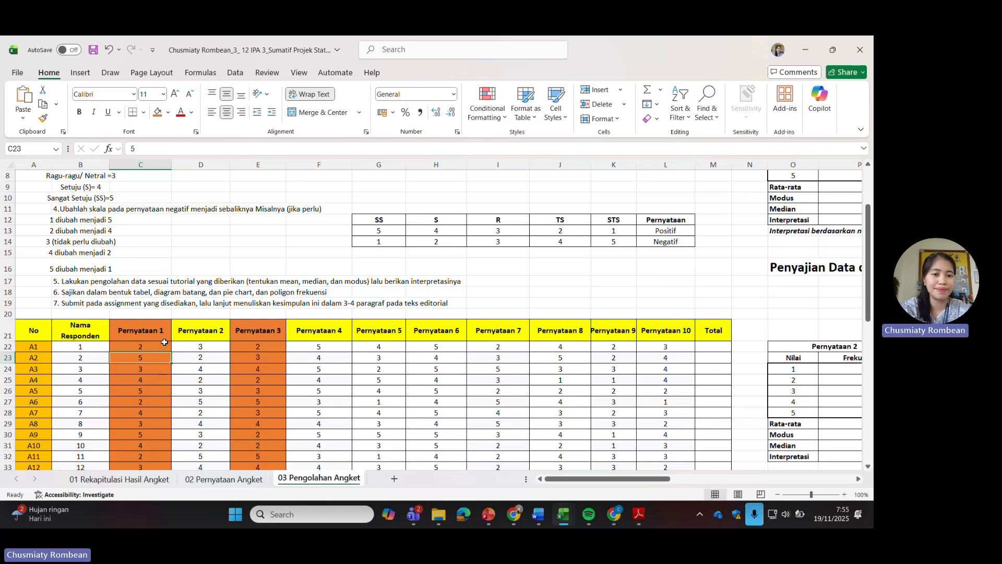
text(1)
key(Return)
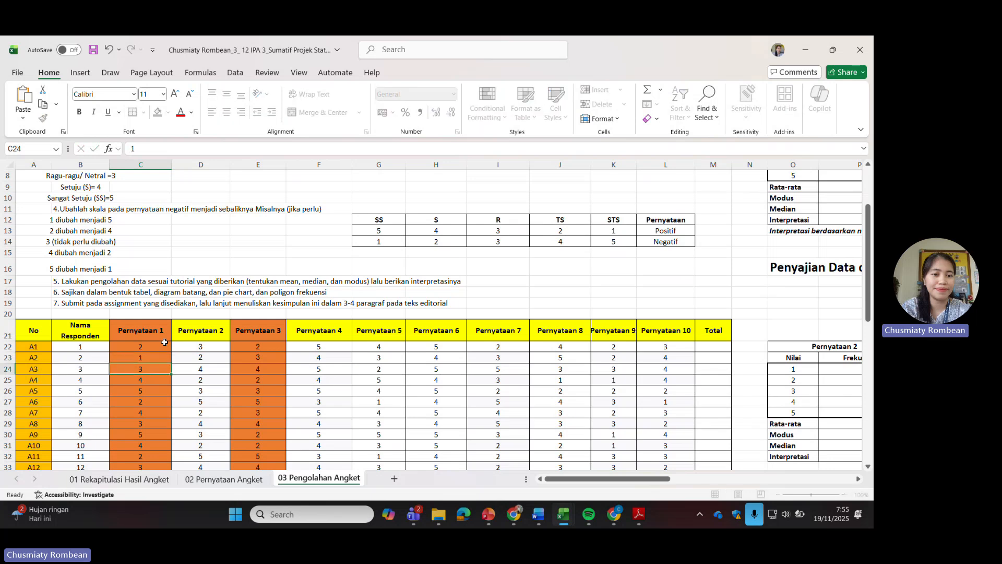
text(3)
key(Return)
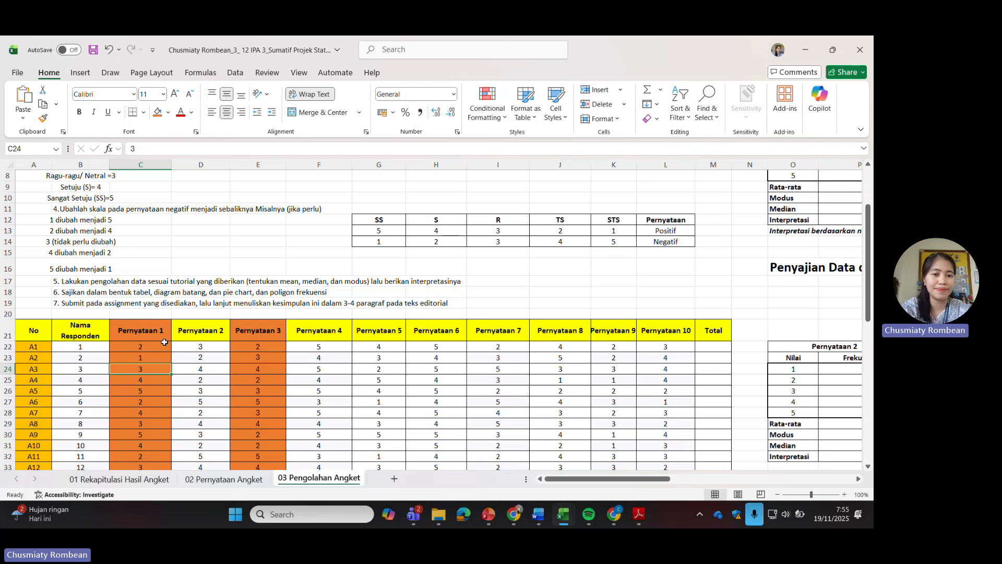
text(2)
key(Return)
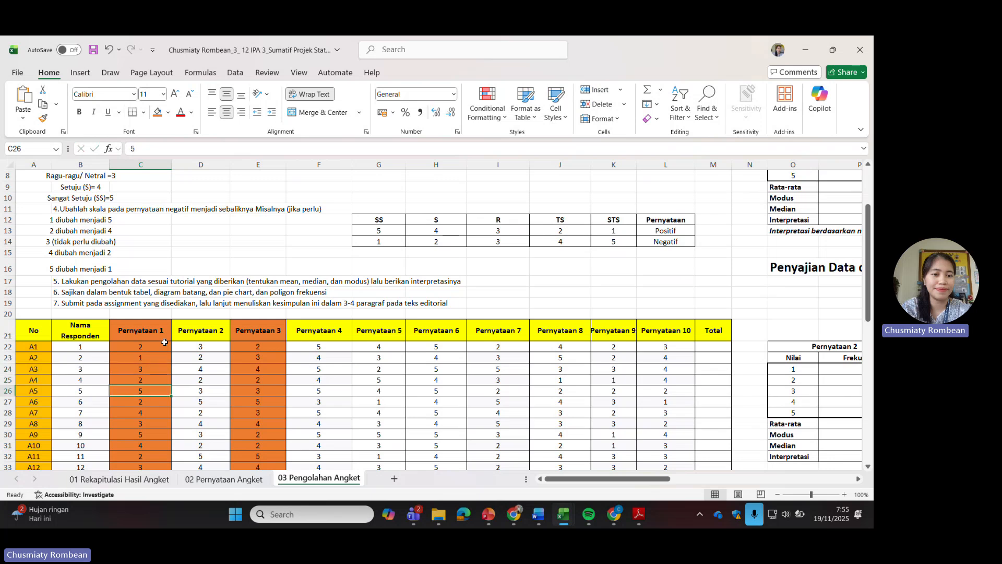
text(1)
key(Return)
key(Return)
key(Return)
key(Return)
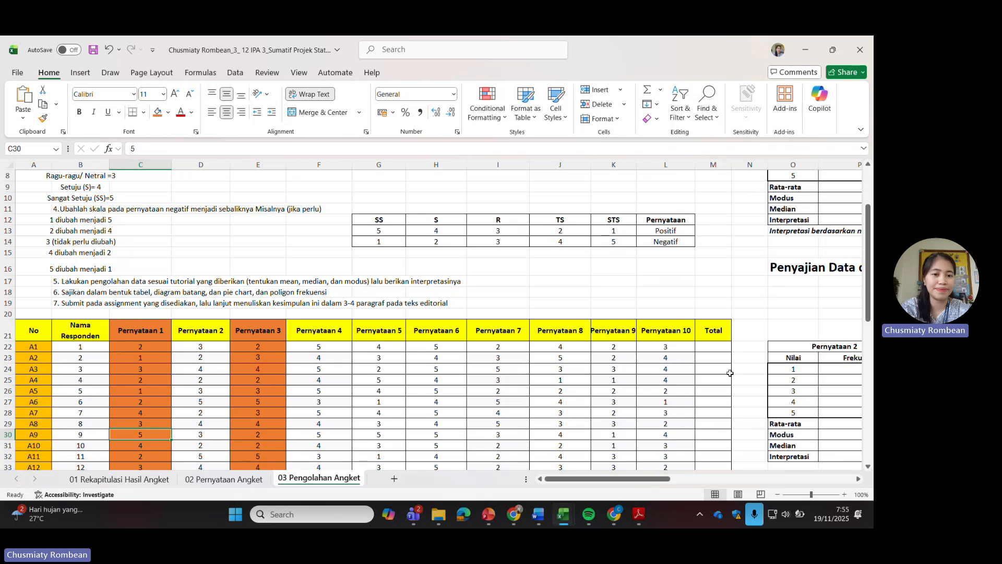
Total the statement scores of respondents A1 and A2 in the Total column with SUM over C22:L22 and C23:L23
click(715, 349)
text(=sum()
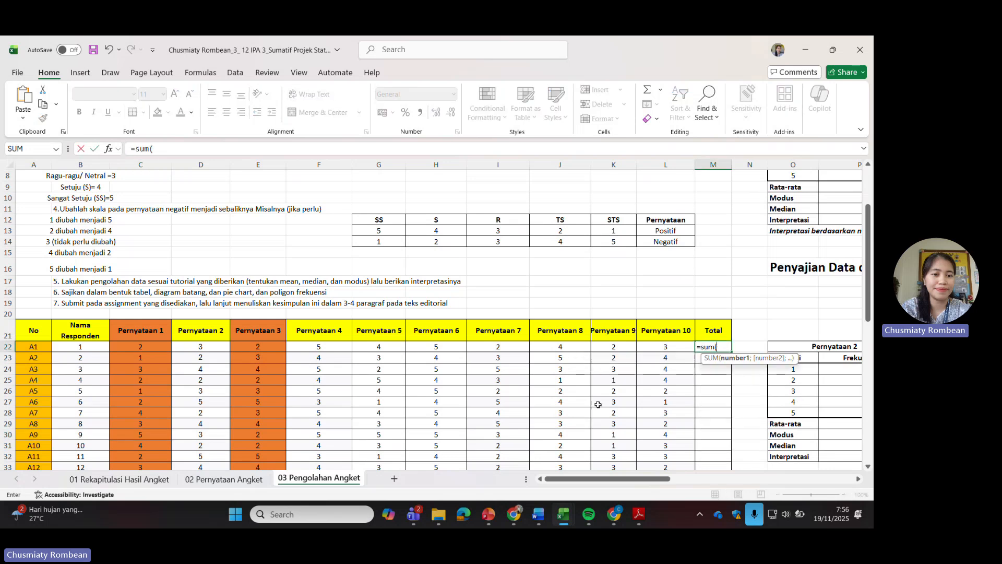
drag(144, 350, 676, 350)
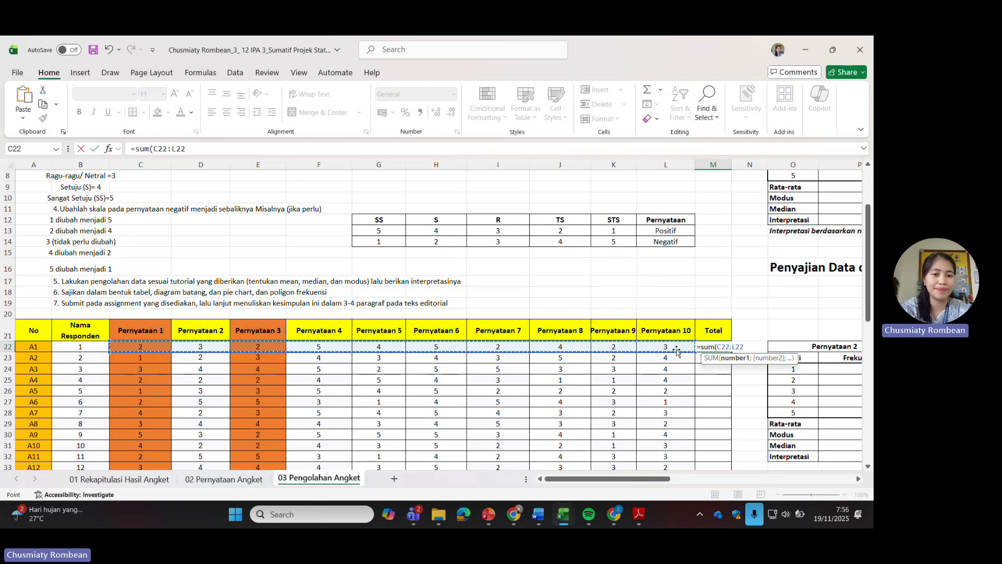
key(Return)
text(=sum()
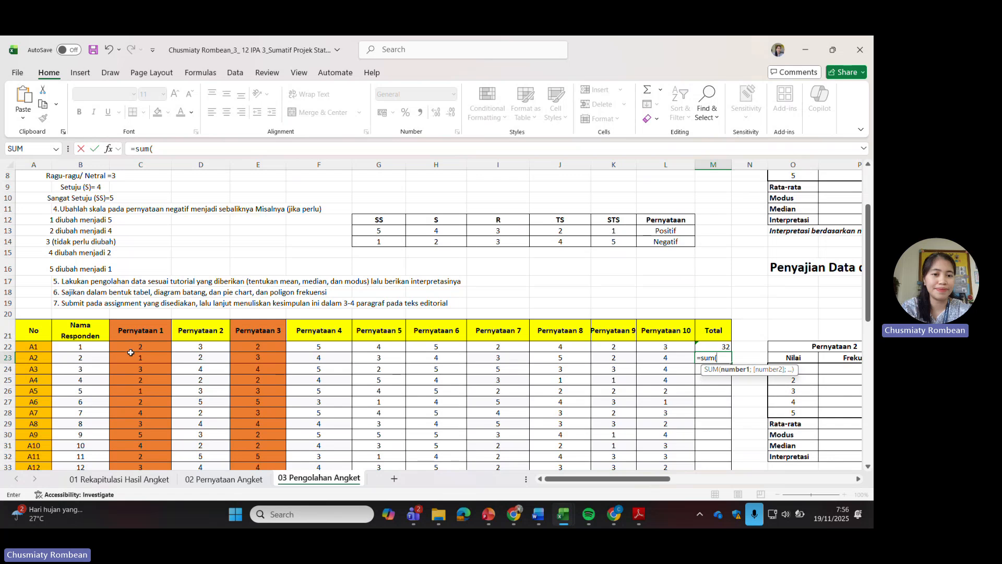
drag(125, 357, 661, 357)
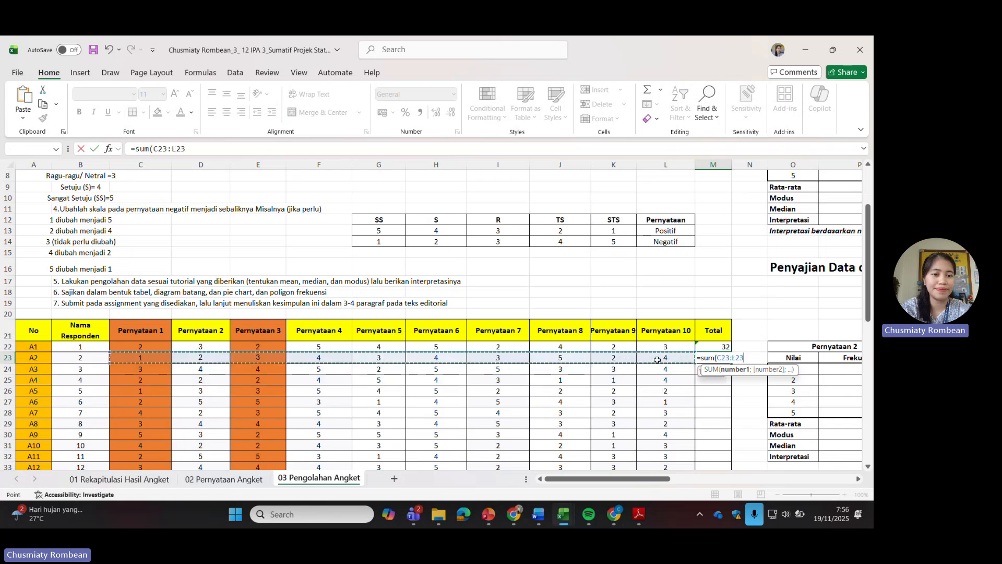
key(Return)
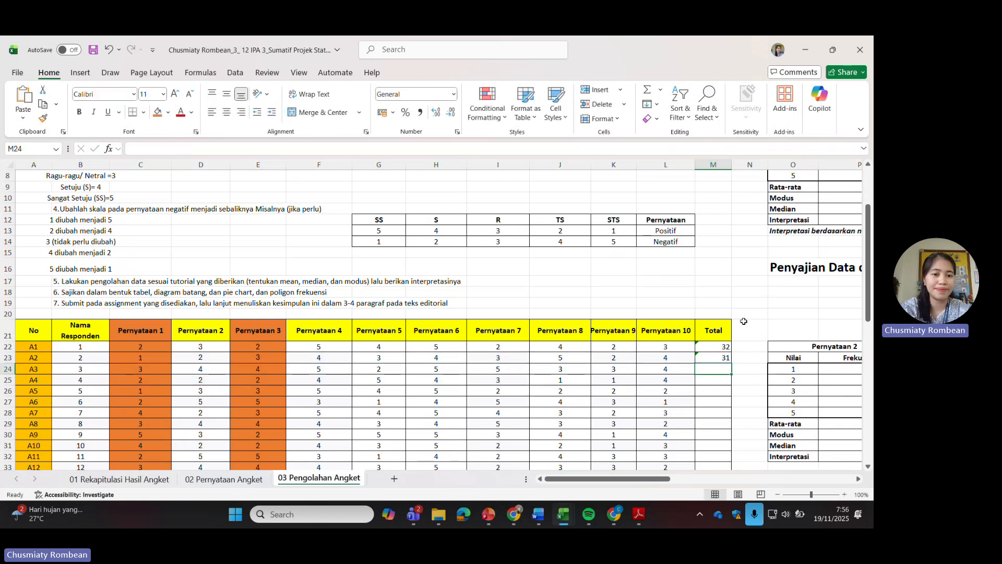
Copy the two SUM formulas down the Total column through respondent A30 in M51
click(727, 345)
key(shift+Down)
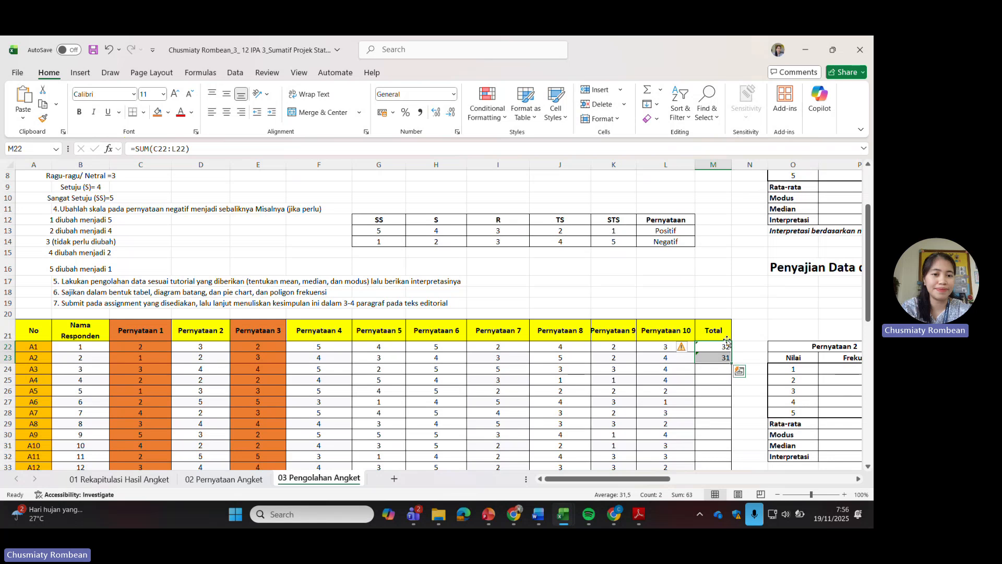
drag(730, 363, 728, 400)
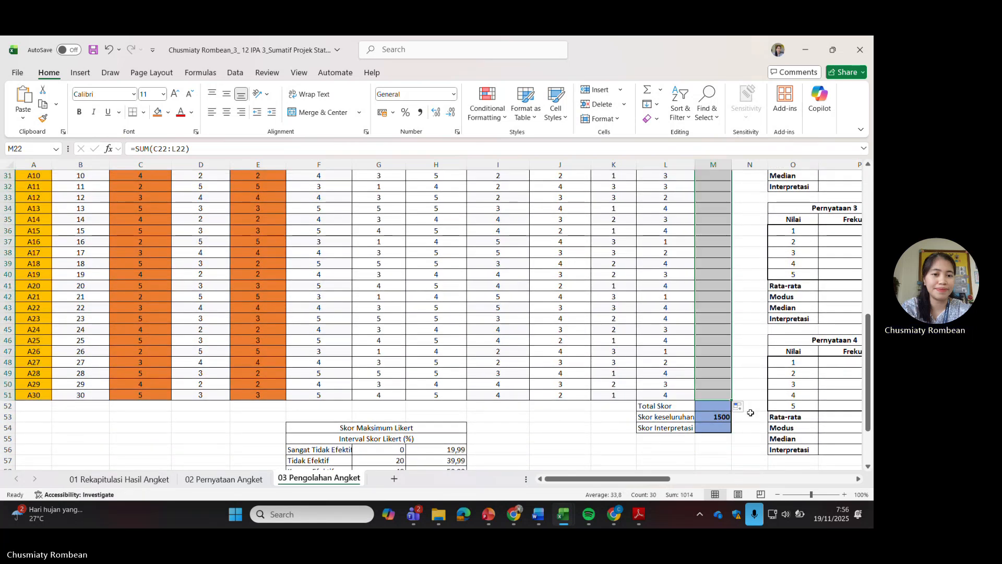
Total all respondents' scores in the Total Skor cell M52 with SUM over M22:M51
click(722, 407)
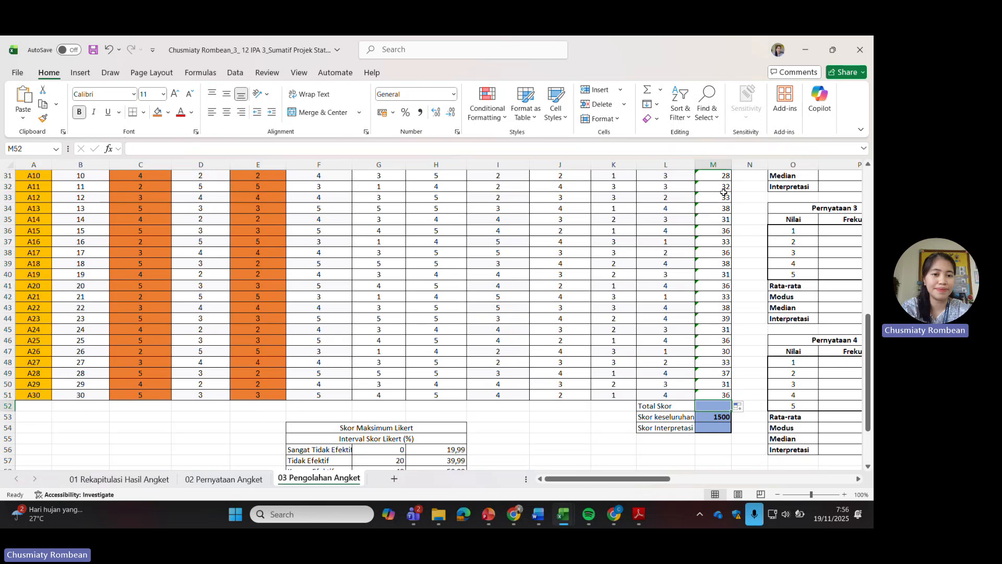
scroll(755, 292, up, 5)
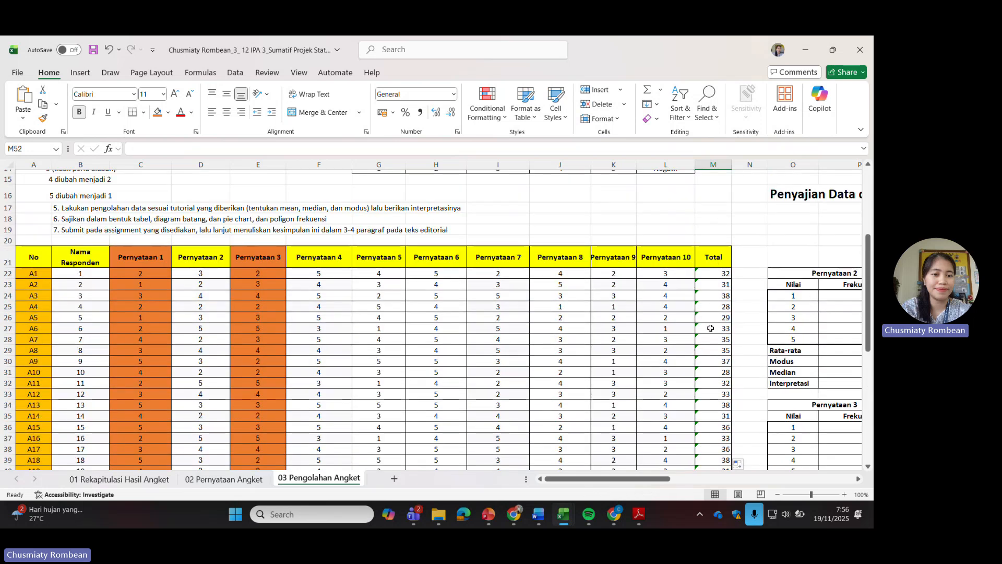
scroll(710, 328, down, 7)
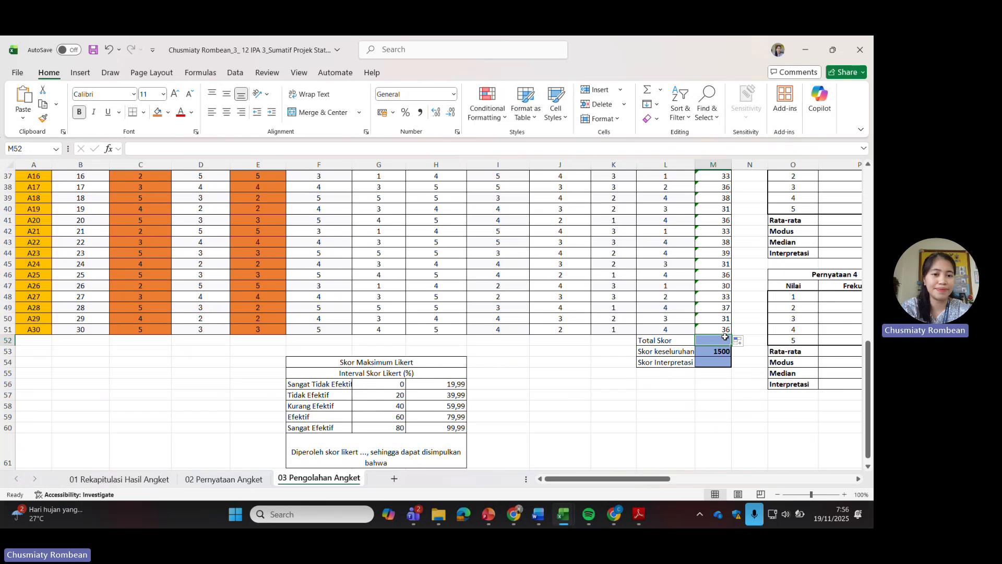
text(=sum()
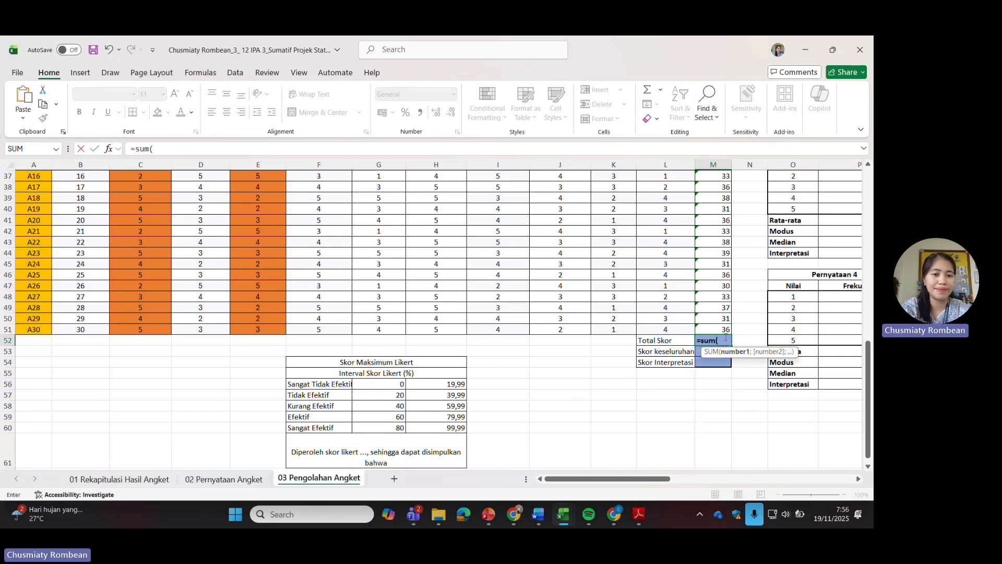
scroll(726, 338, up, 7)
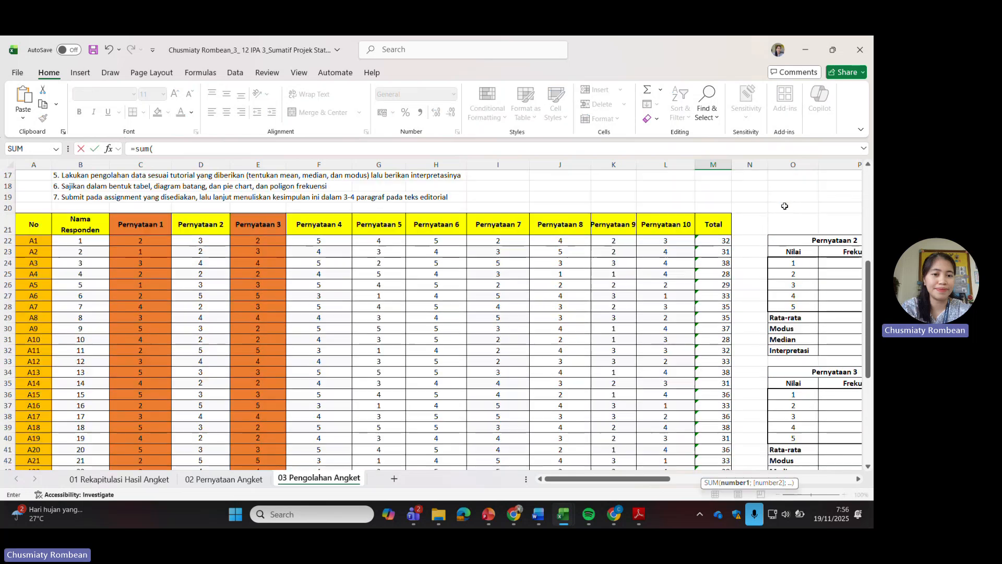
click(725, 241)
drag(726, 244, 713, 405)
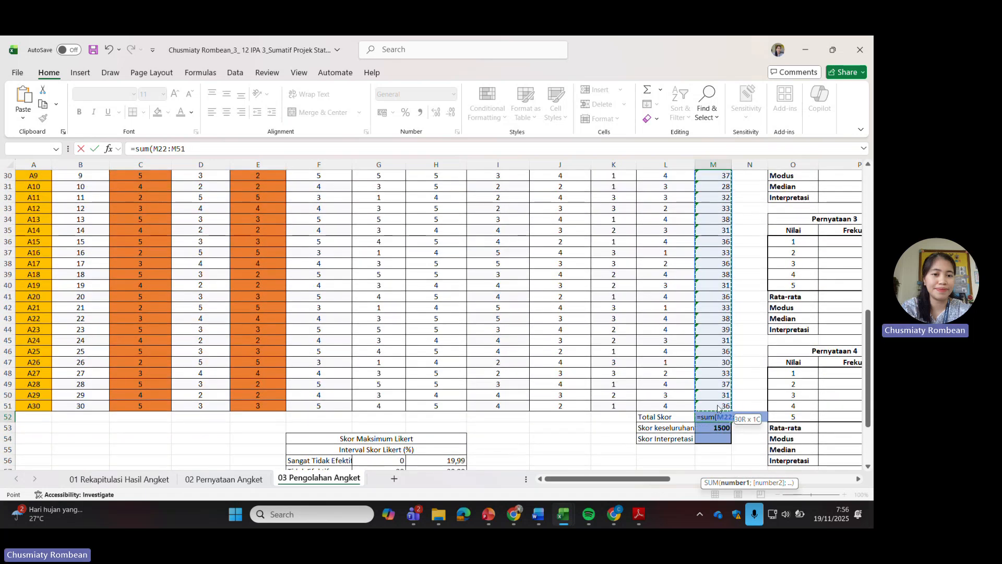
key(Return)
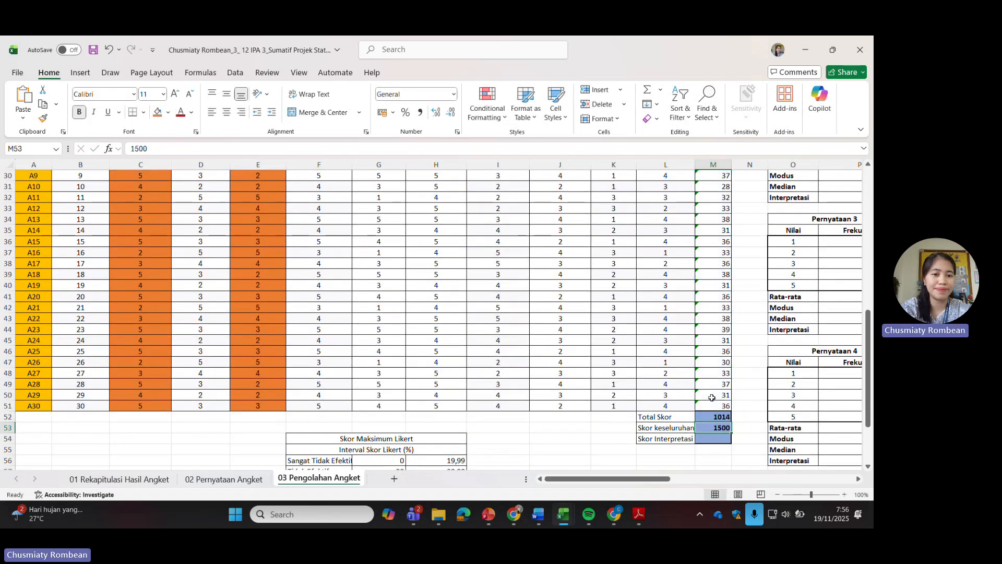
Calculate Skor Interpretasi in M54 by dividing Total Skor by Skor keseluruhan with the formula =M52/M53
key(Return)
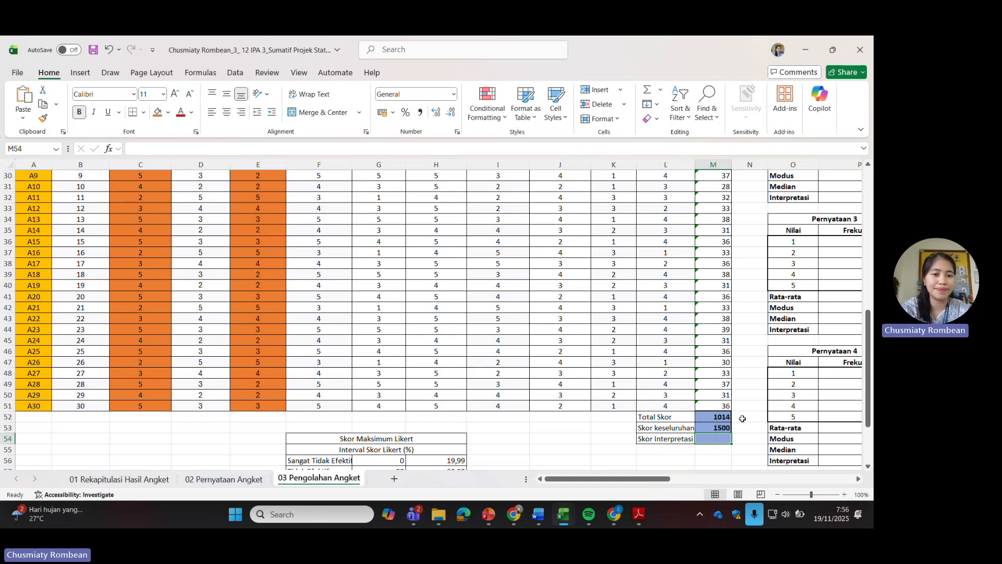
text(=)
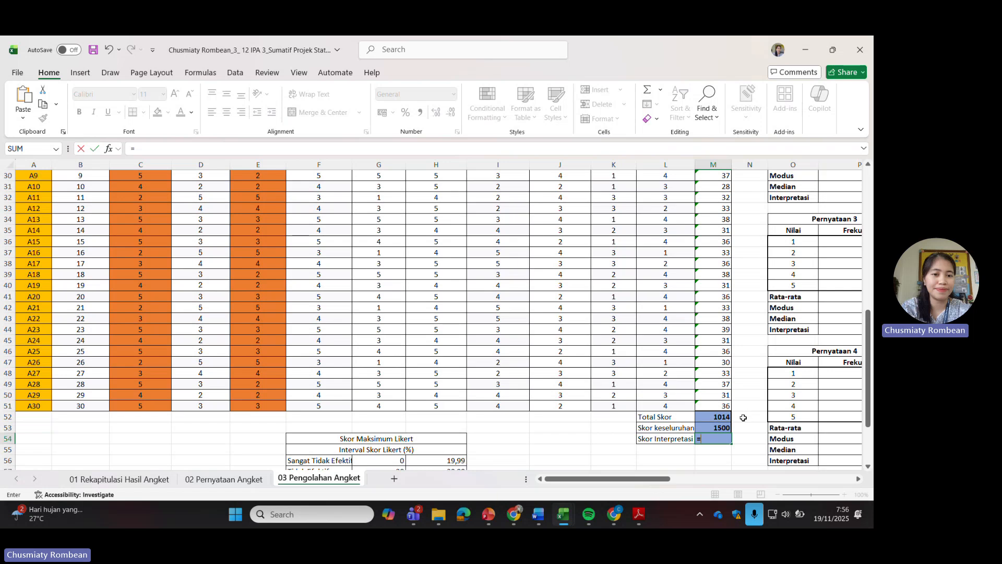
click(725, 415)
text(/)
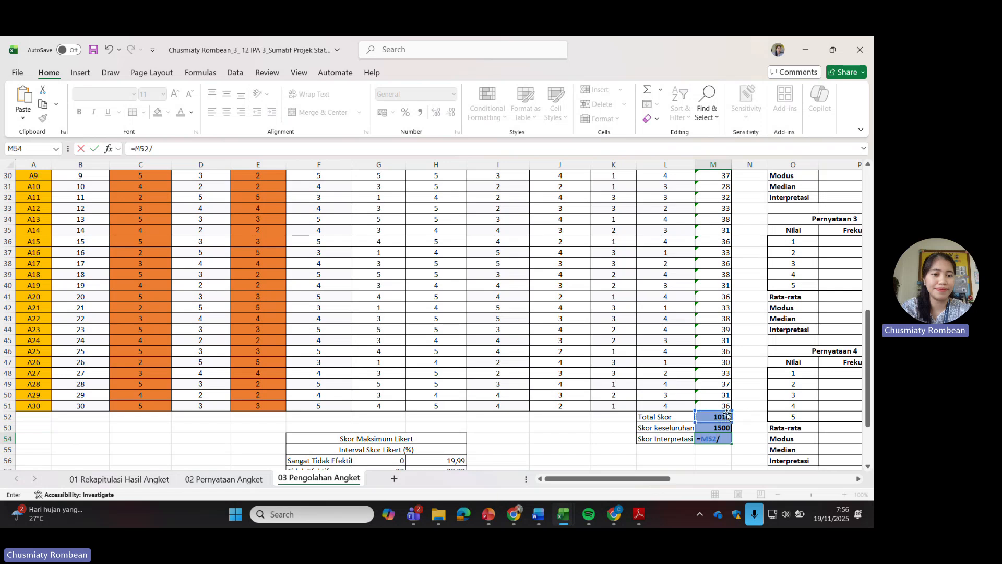
click(725, 427)
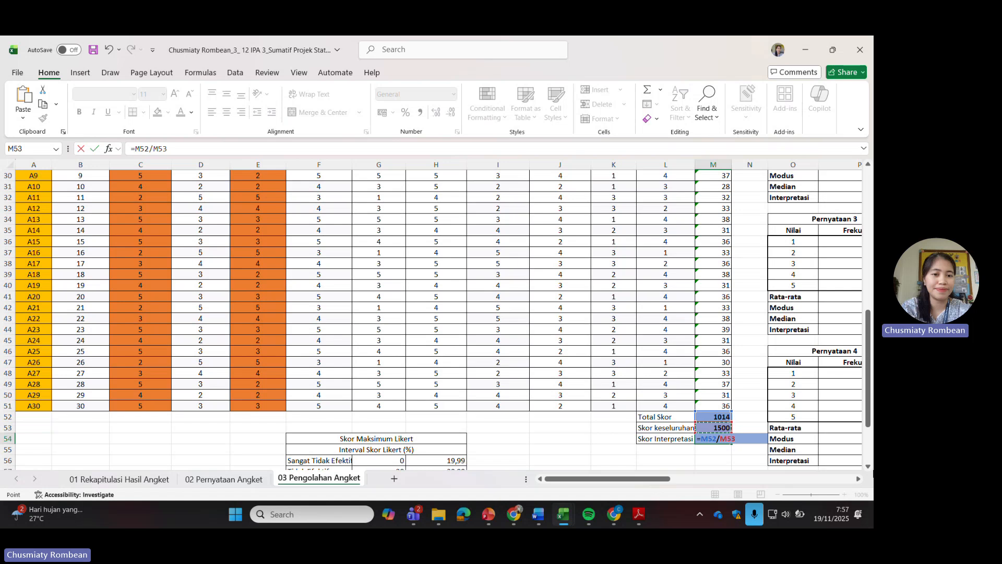
scroll(575, 379, up, 4)
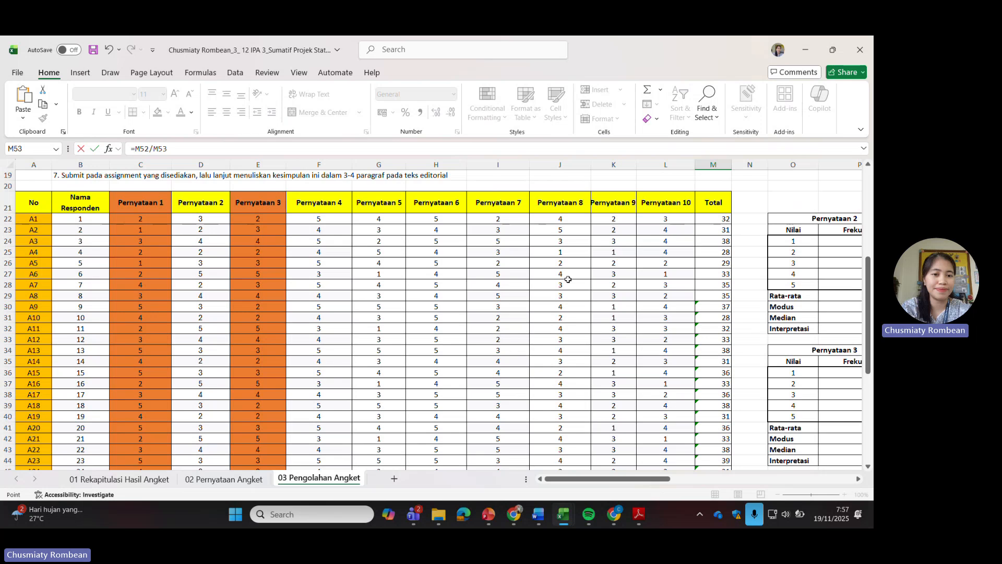
scroll(726, 294, down, 2)
scroll(685, 304, down, 5)
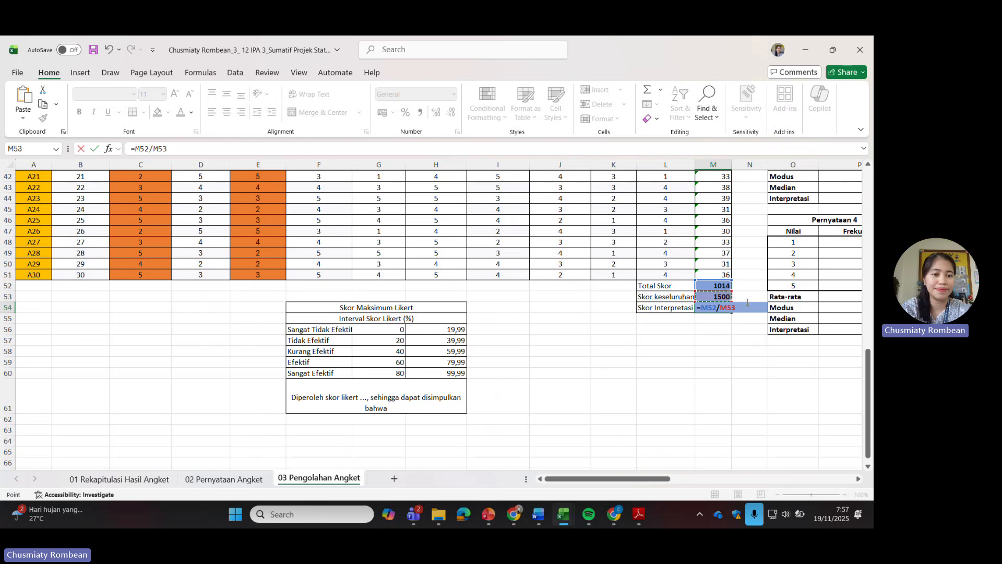
key(Return)
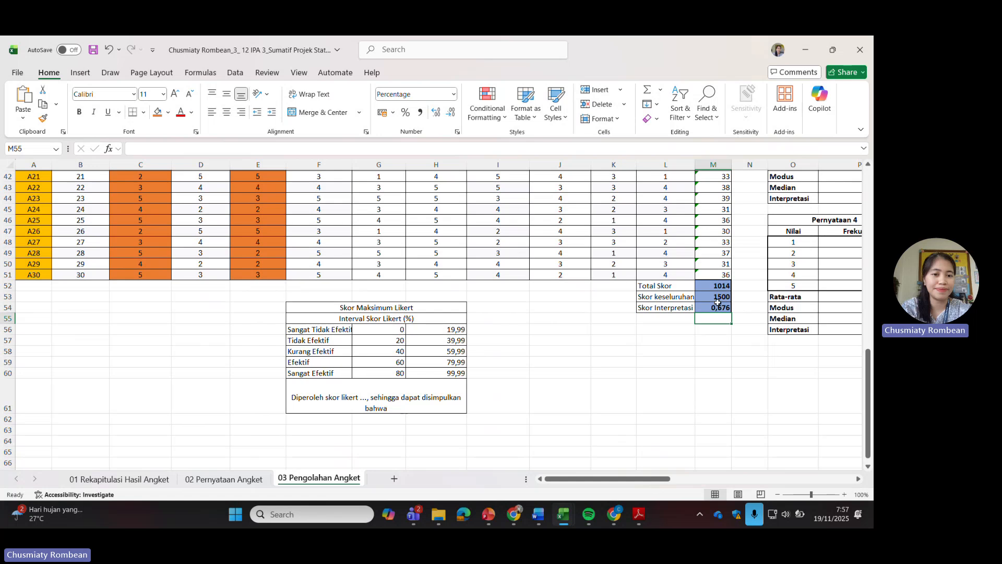
Format the Skor Interpretasi value in M54 as a percentage
drag(711, 312, 713, 307)
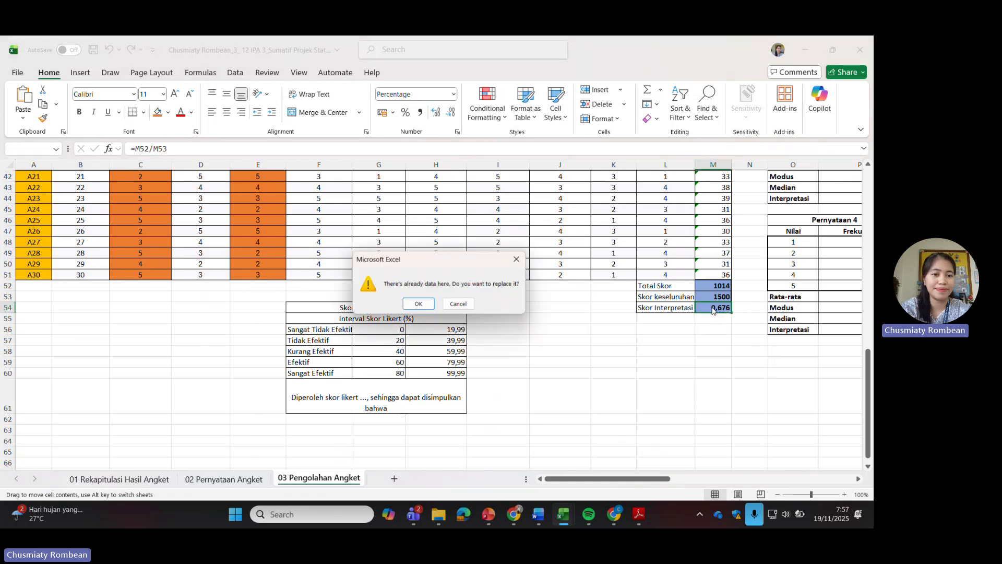
click(523, 259)
click(702, 305)
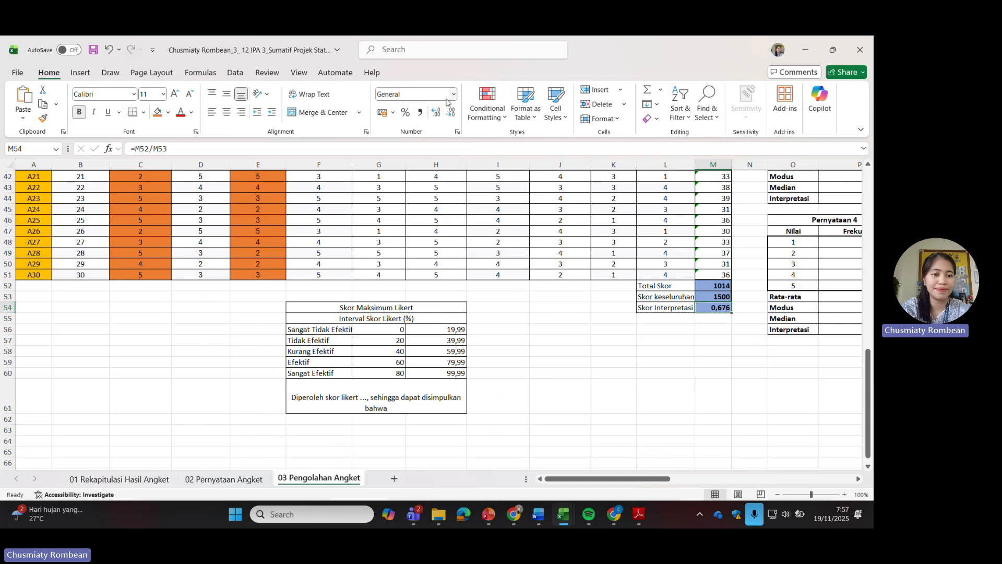
click(406, 114)
click(743, 359)
click(726, 308)
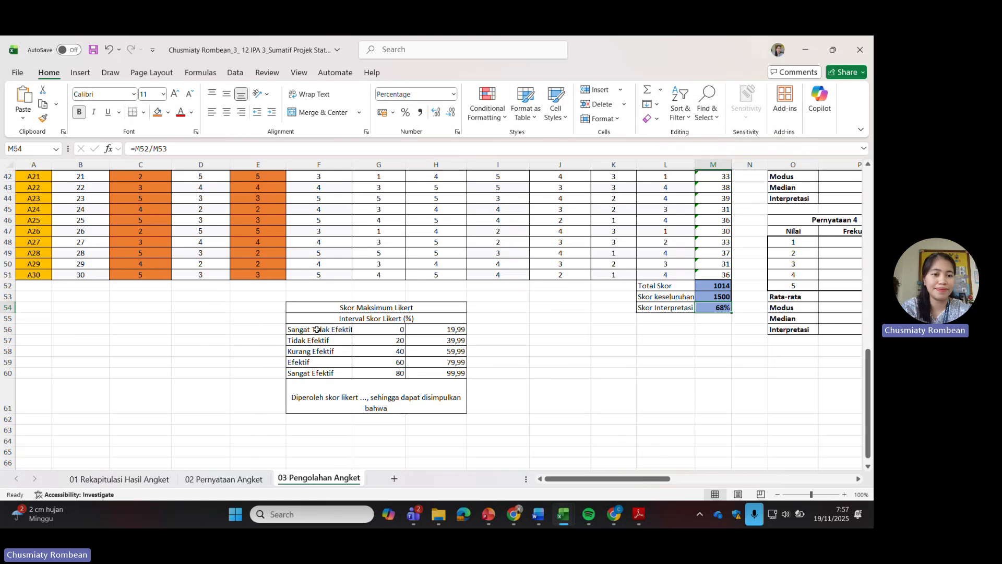
Fill the Efektif row (F59:H59) of the Likert interval table orange
drag(322, 332, 317, 368)
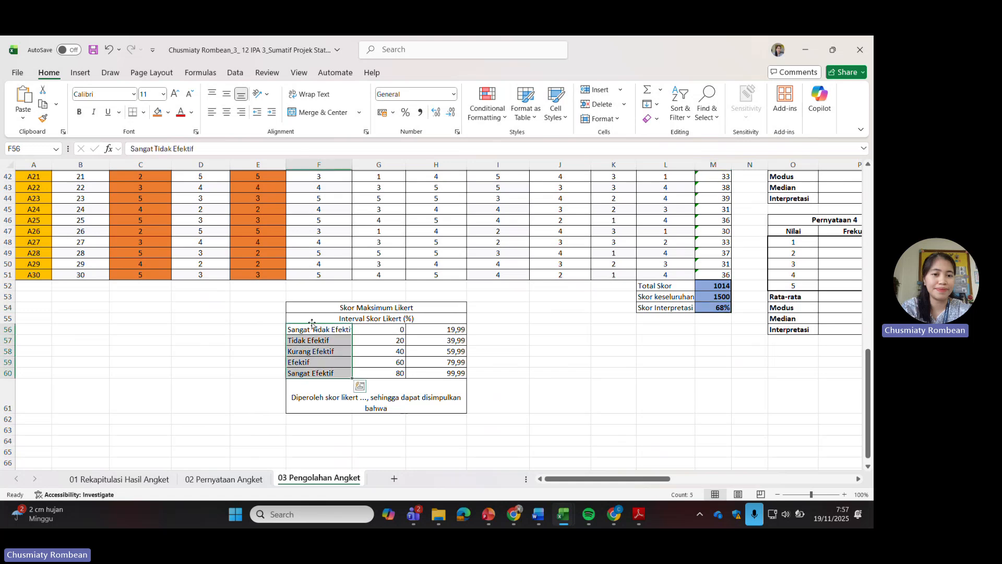
click(399, 374)
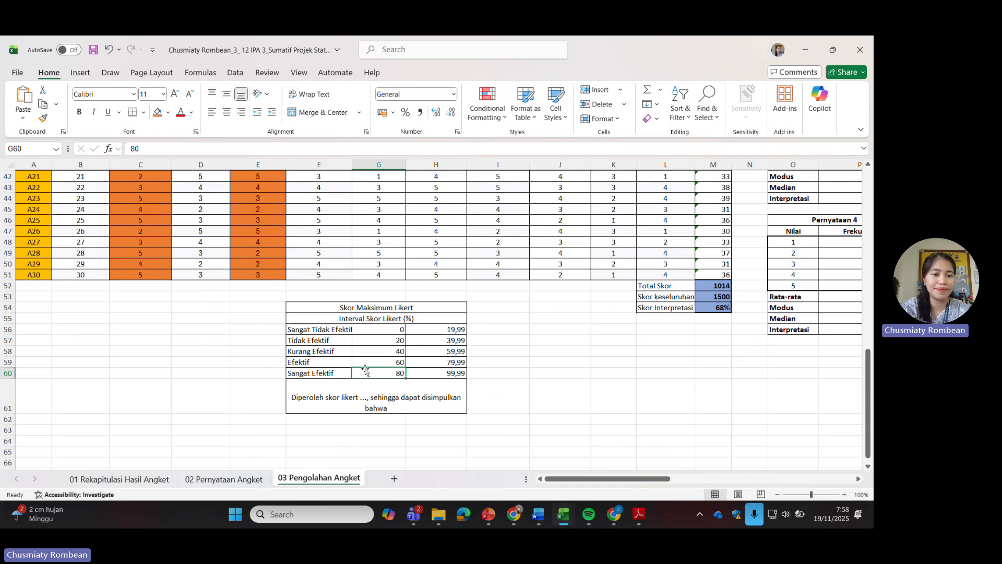
drag(319, 364, 449, 363)
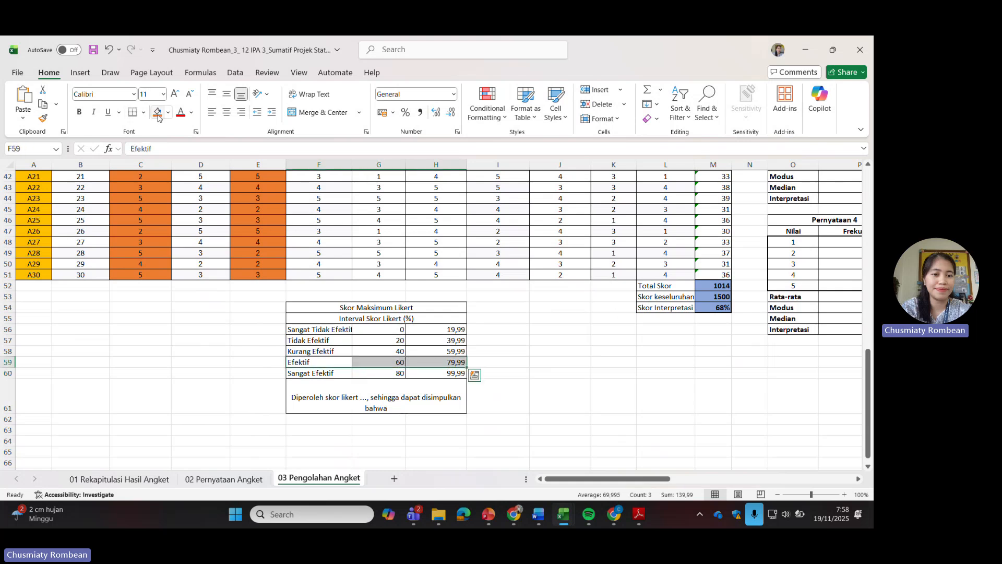
click(158, 113)
click(609, 393)
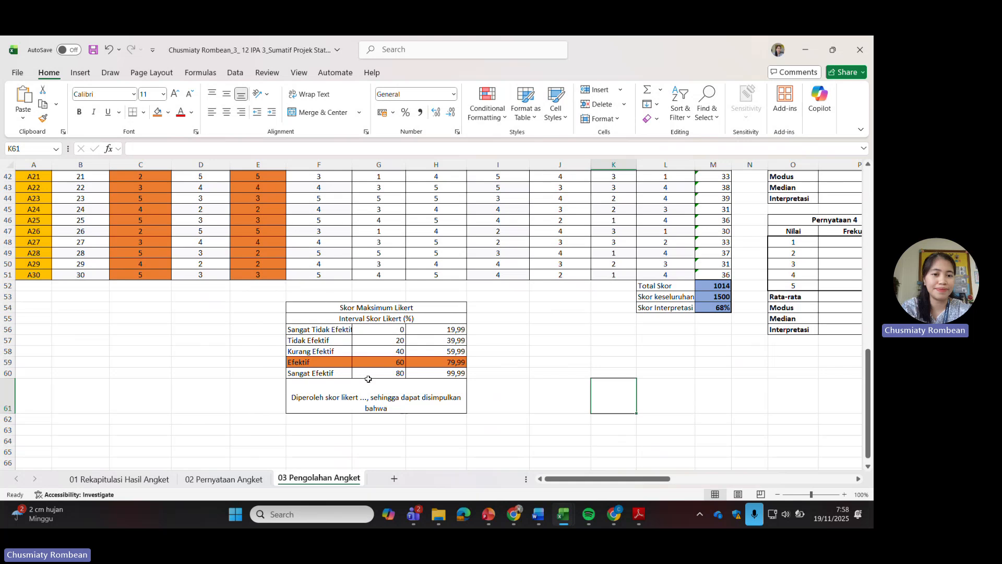
Examine the effectiveness categories in the Likert interval table, from Sangat Efektif up to Sangat Tidak Efektif
click(338, 364)
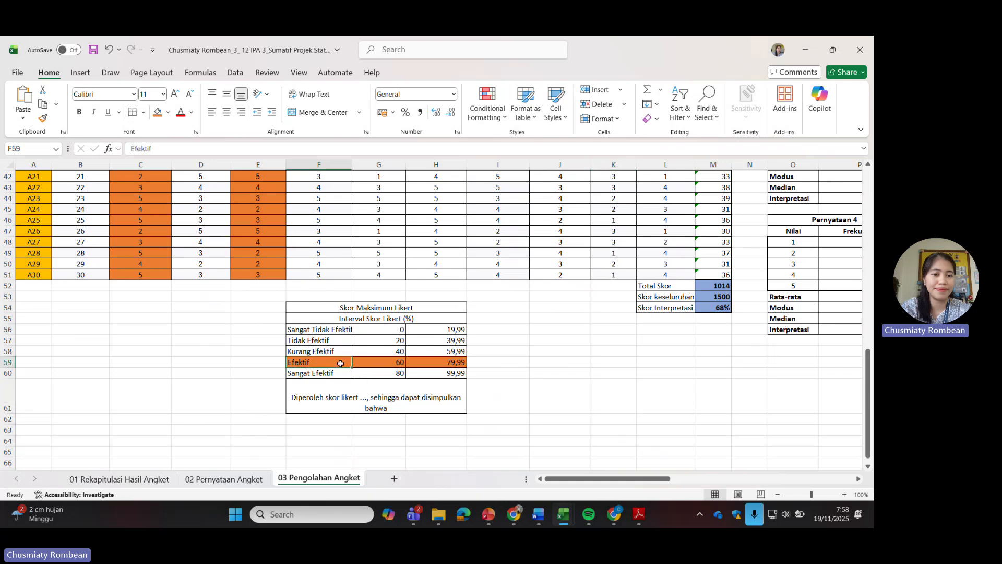
click(316, 373)
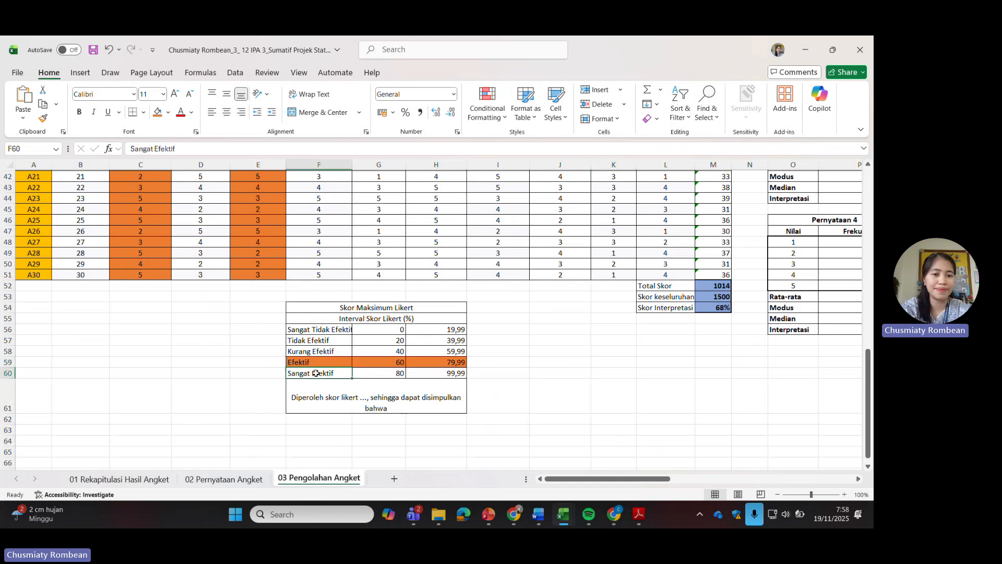
click(321, 363)
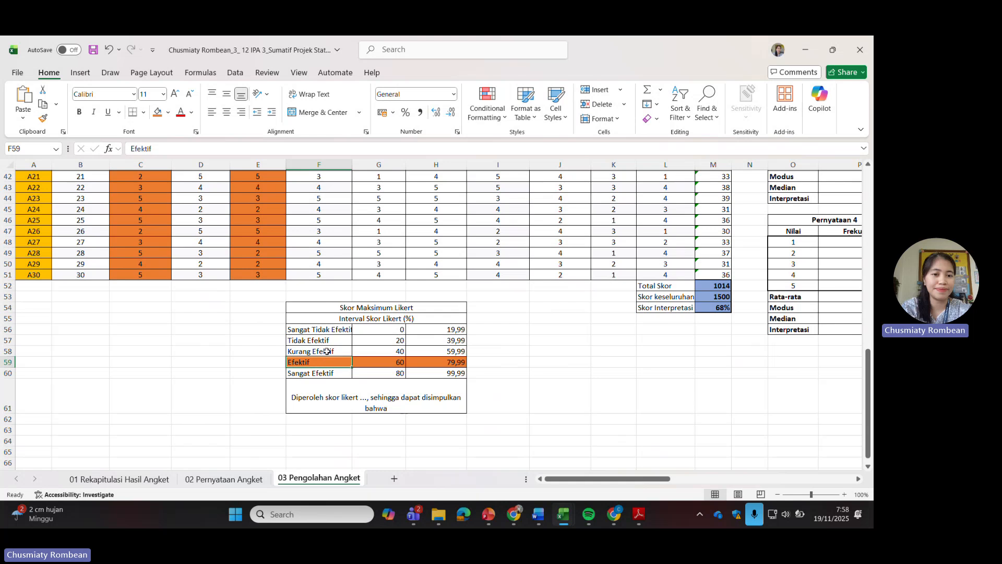
click(327, 351)
click(327, 342)
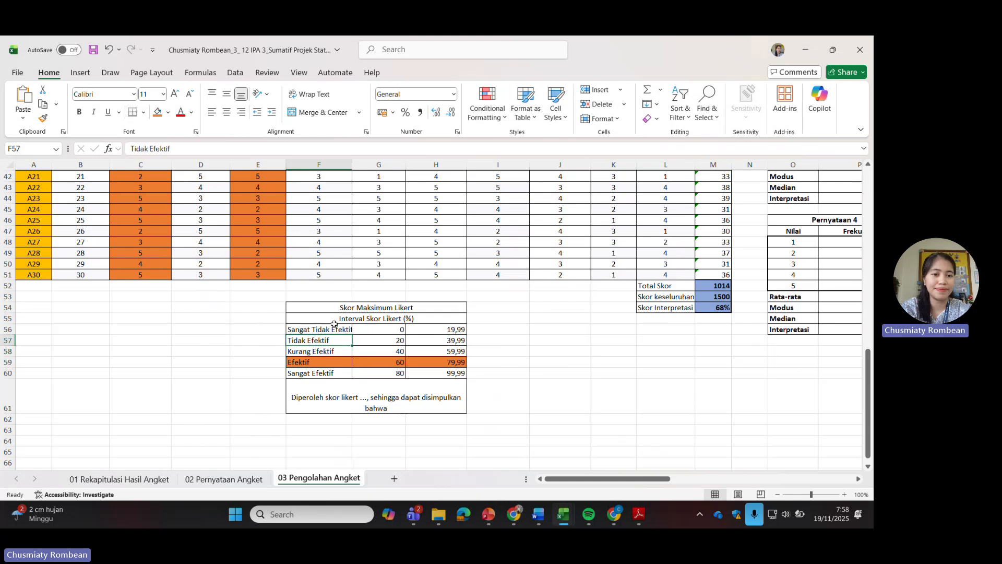
click(335, 325)
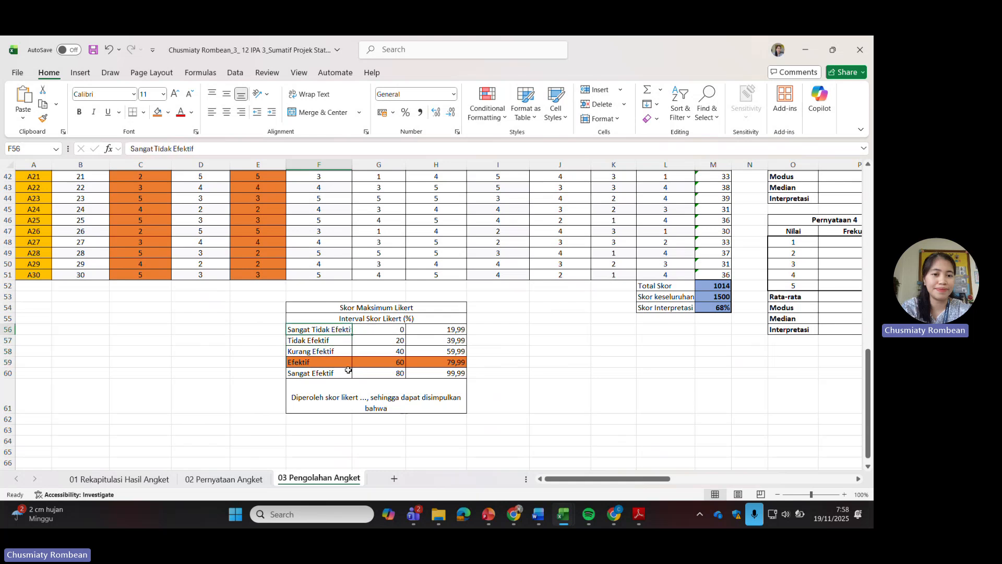
click(322, 365)
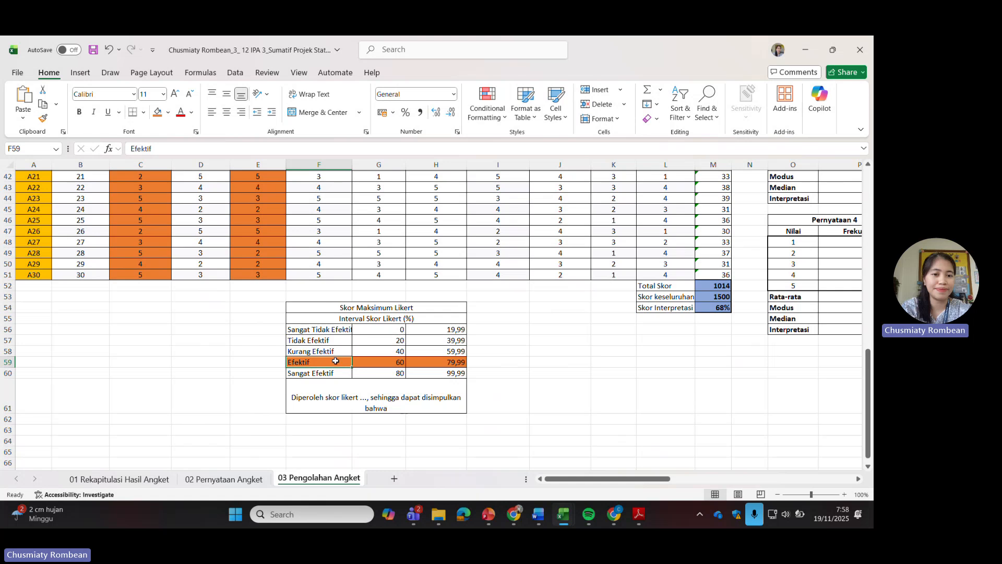
Replace the dots after "Diperoleh skor likert" in the conclusion cell F61 with 68%
click(345, 397)
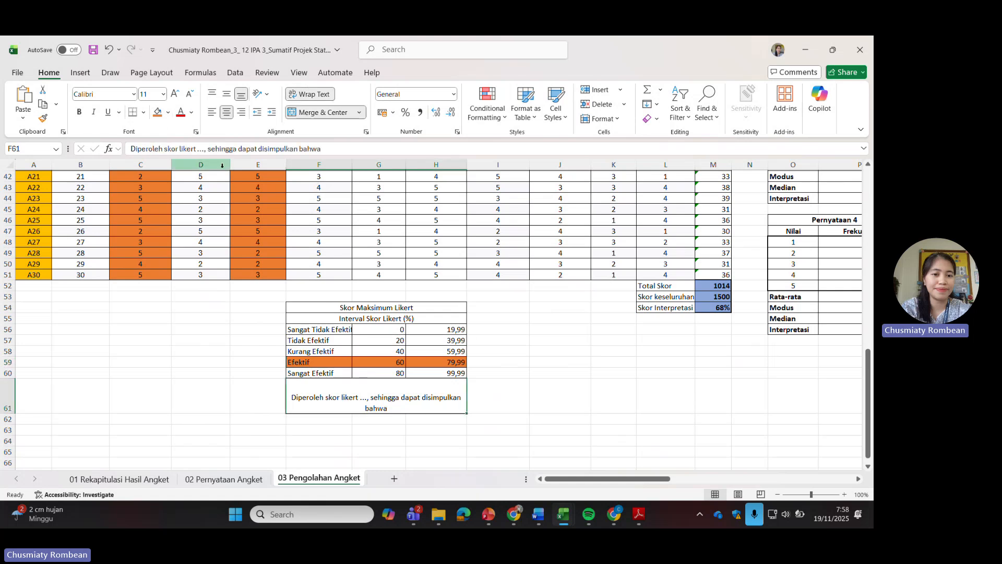
click(205, 149)
key(BackSpace)
key(BackSpace)
key(BackSpace)
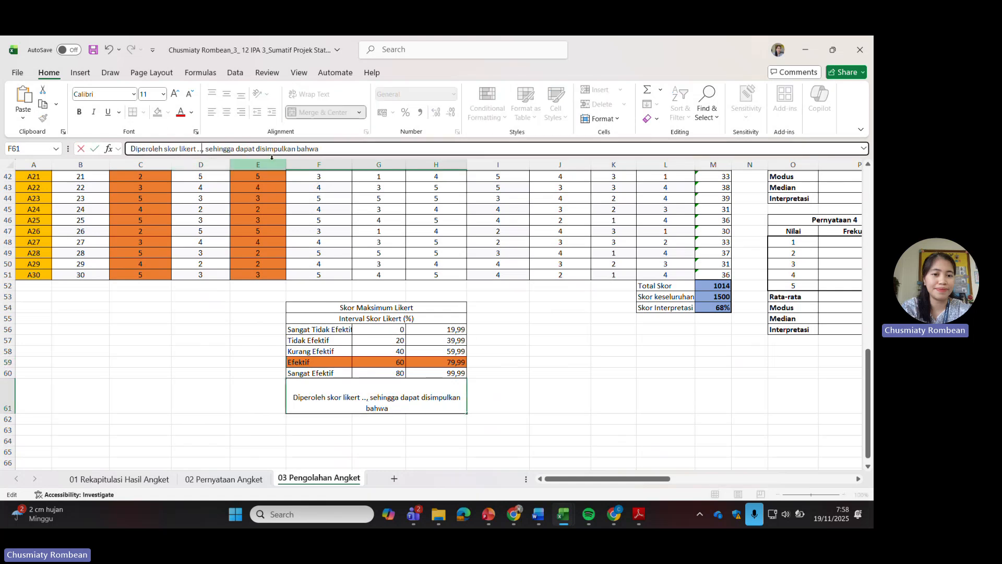
text(68%)
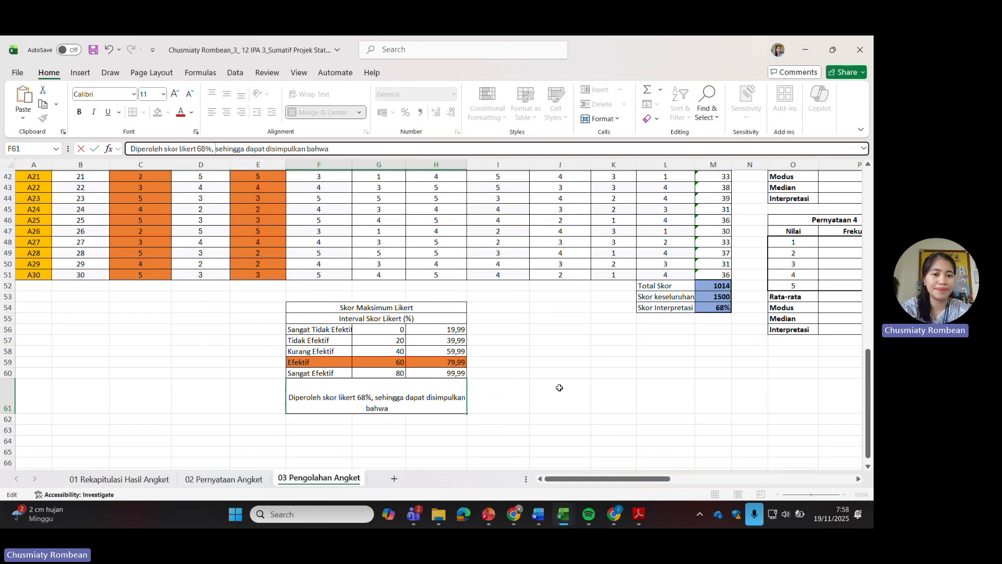
click(617, 418)
click(433, 401)
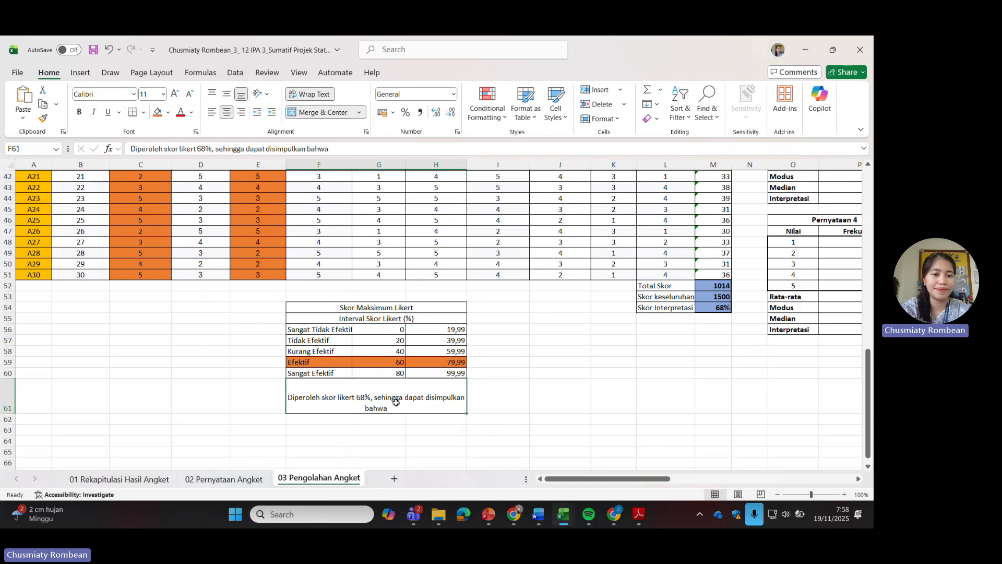
In D20 of the 02 Pernyataan Angket sheet, enter "Chat GPT berdampak baik bagi pelajar SMA karena Chat GPT menambah wawasan akan materi yang dipelajari di sekolah"
click(229, 479)
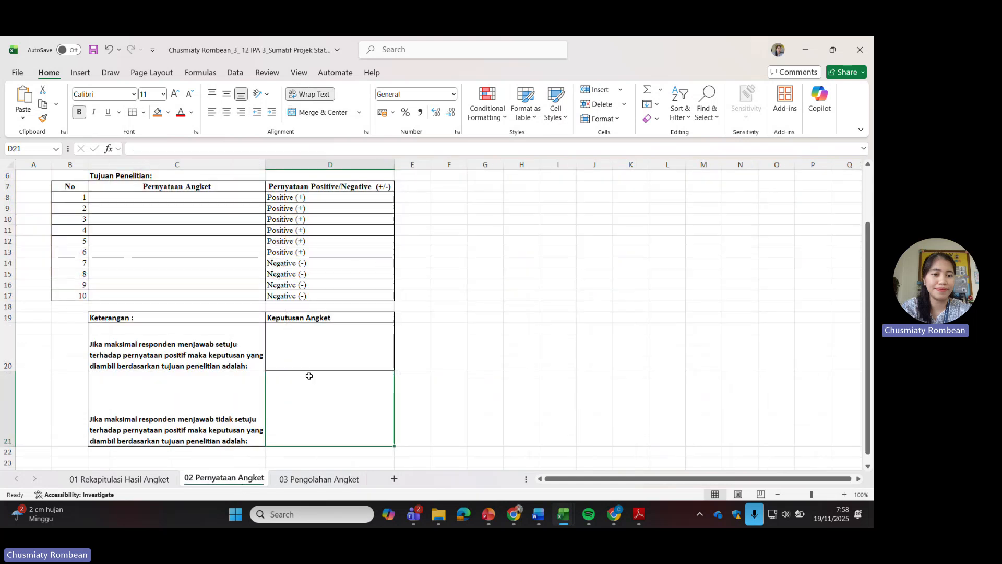
click(329, 351)
scroll(365, 360, up, 2)
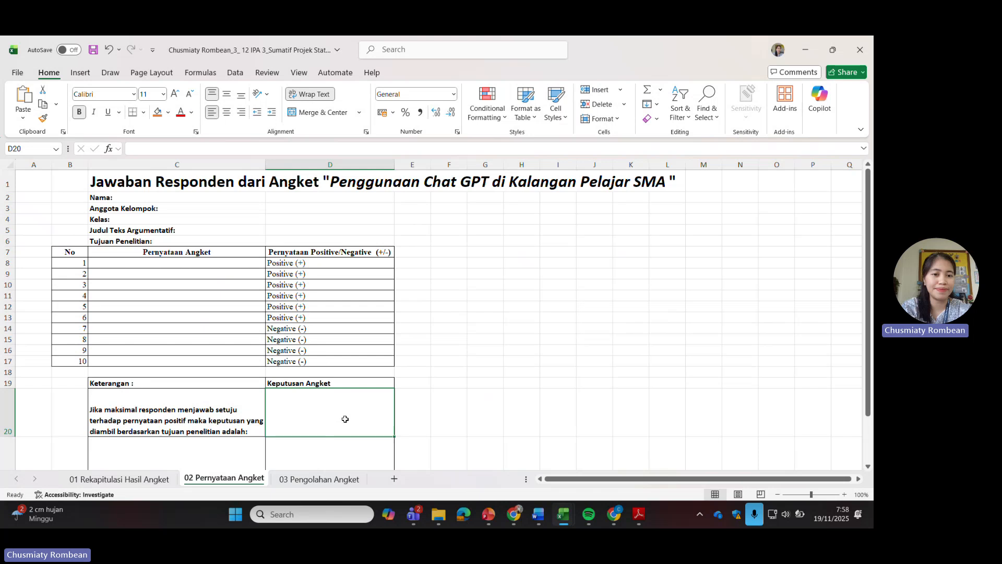
text(Chat)
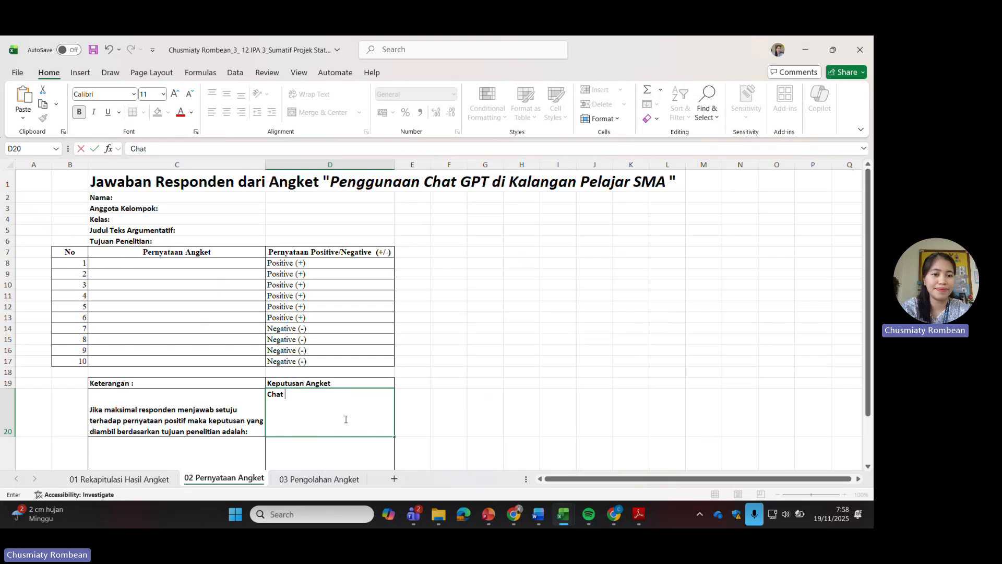
text( GPT berdampak baik)
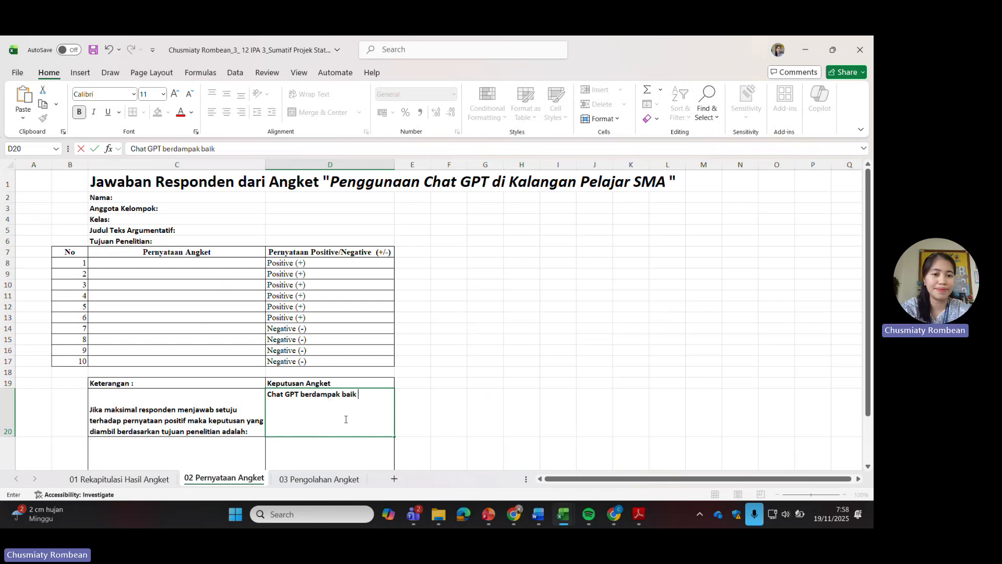
text( bagi pelajar SMA )
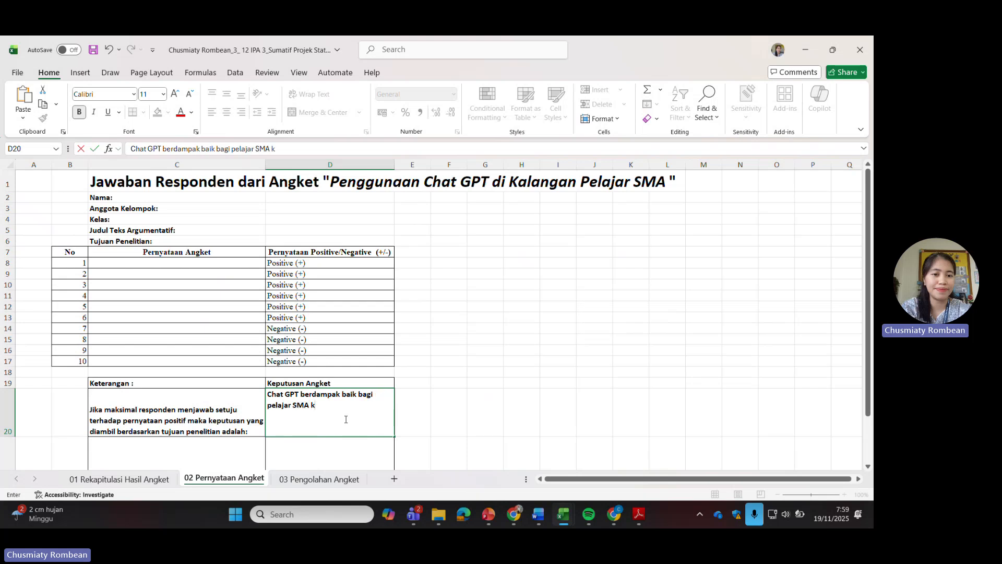
text(karena Chat GPT menamba)
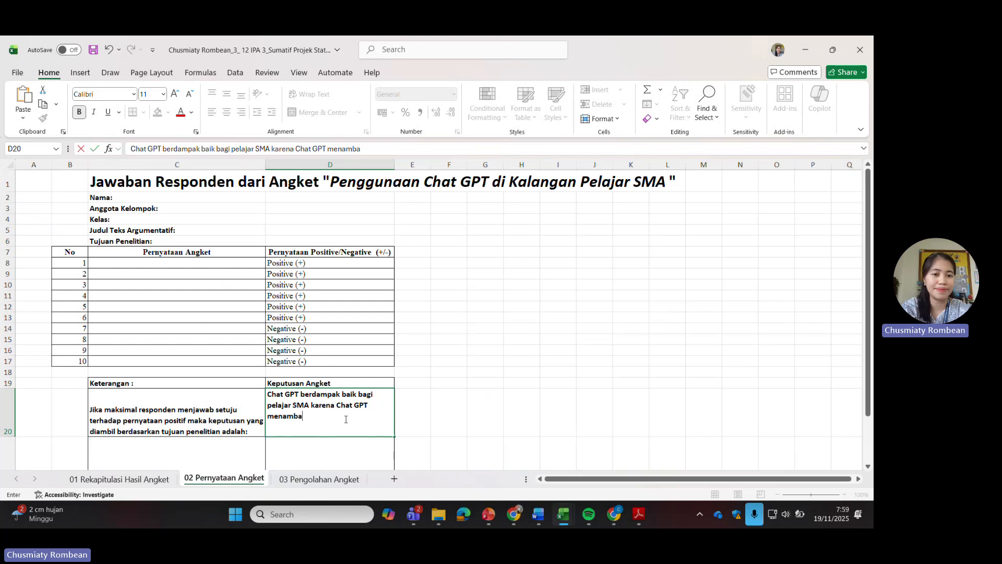
text(h wawasan akan materi yang )
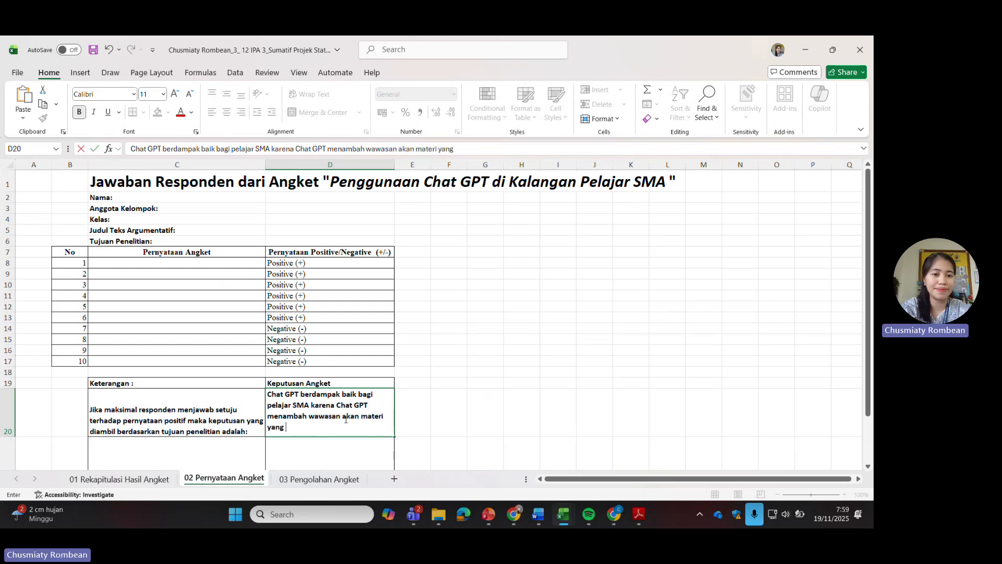
text(dipelajari di sekolah)
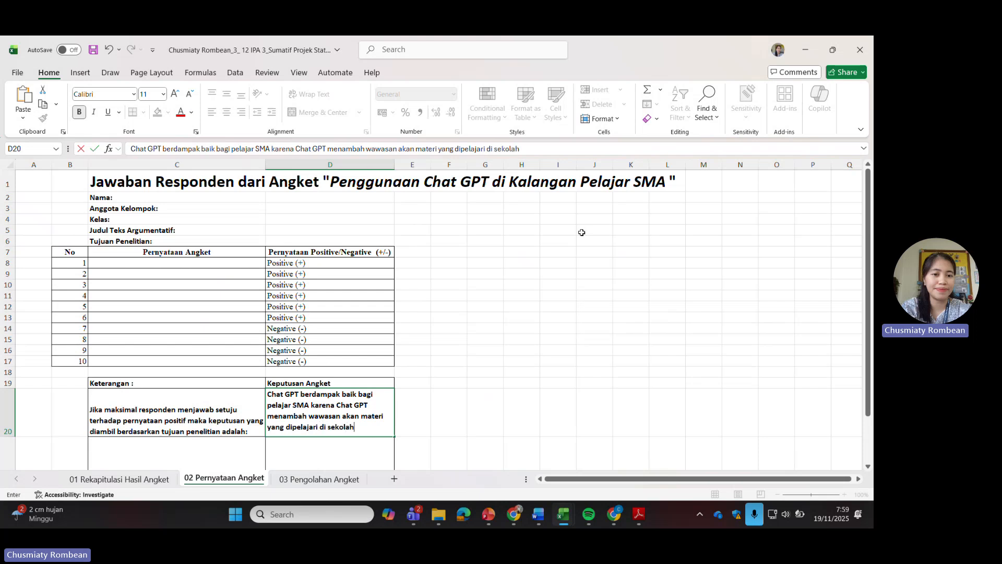
key(Return)
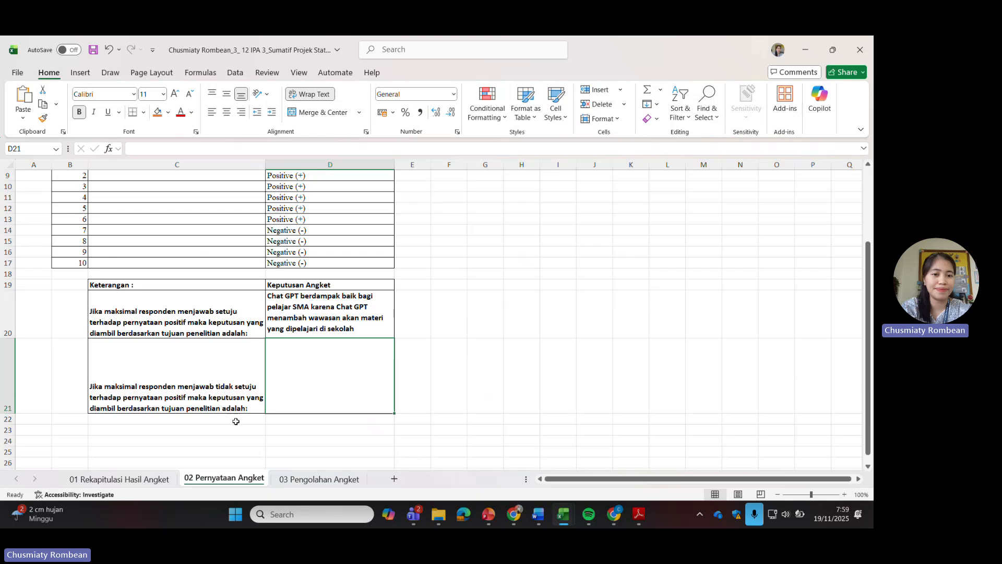
Enter in D21 "Chat GPT berdampak tidak baik bagi pelajar SMA karena Chat GPT mengurangi kemampuan berpikir pelajar karena semua serba instan"
text(Chat)
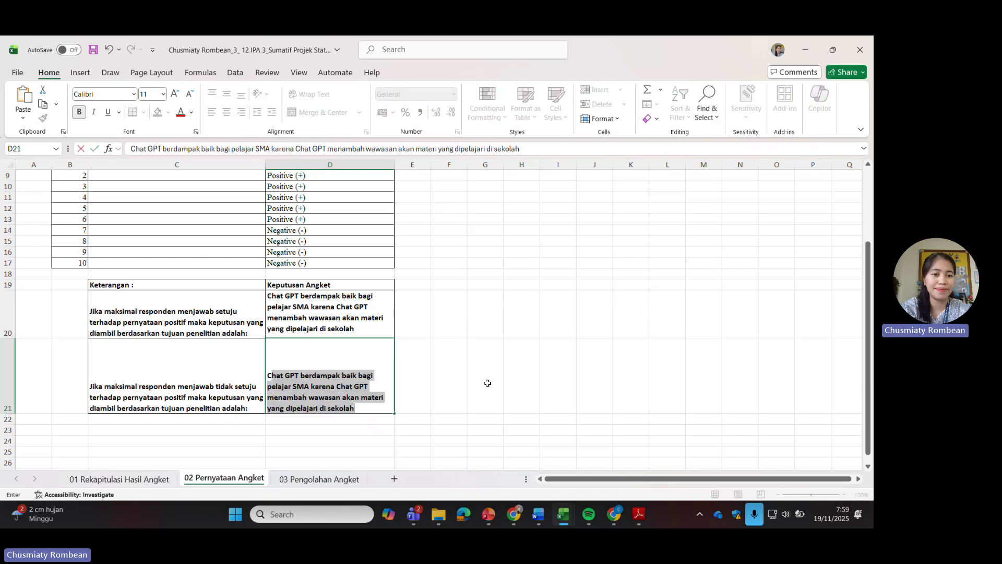
text( GPY)
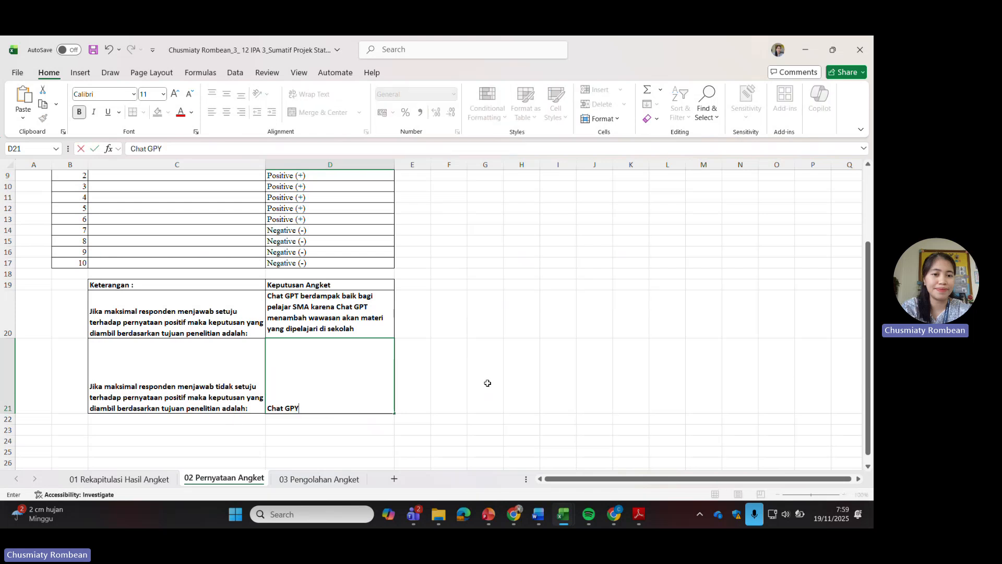
text(T tiberdampak tidak)
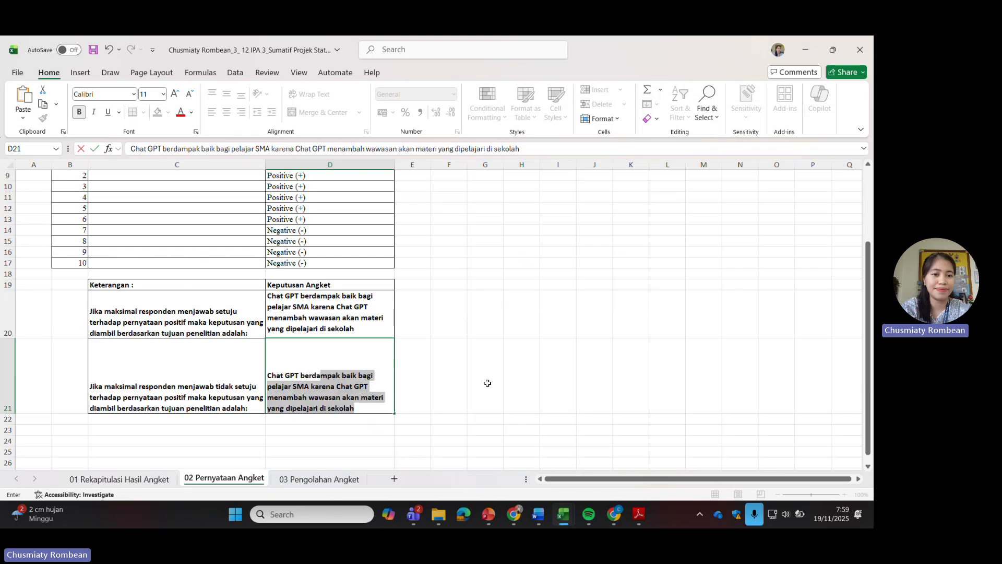
text( ba)
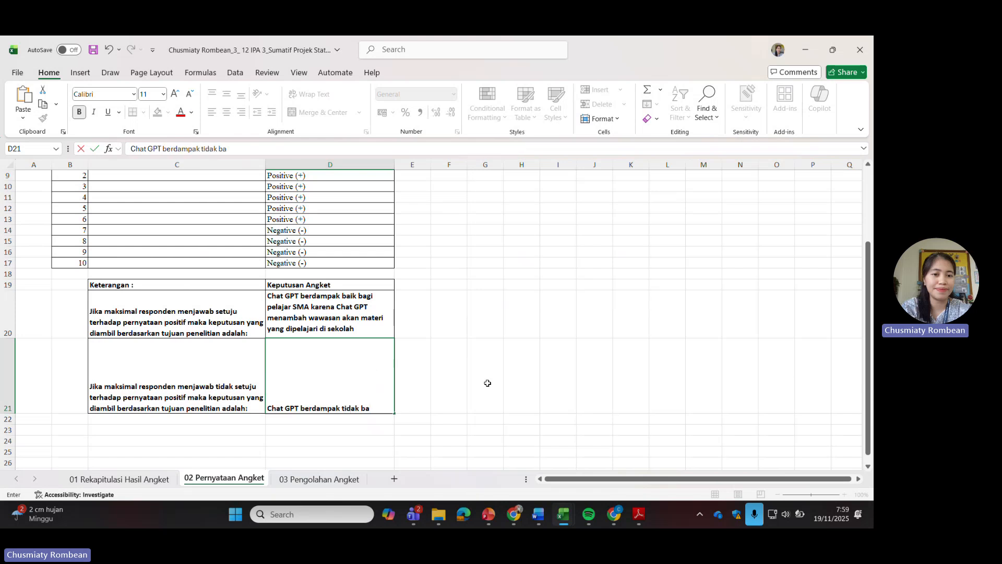
text(ik bagi pelaja)
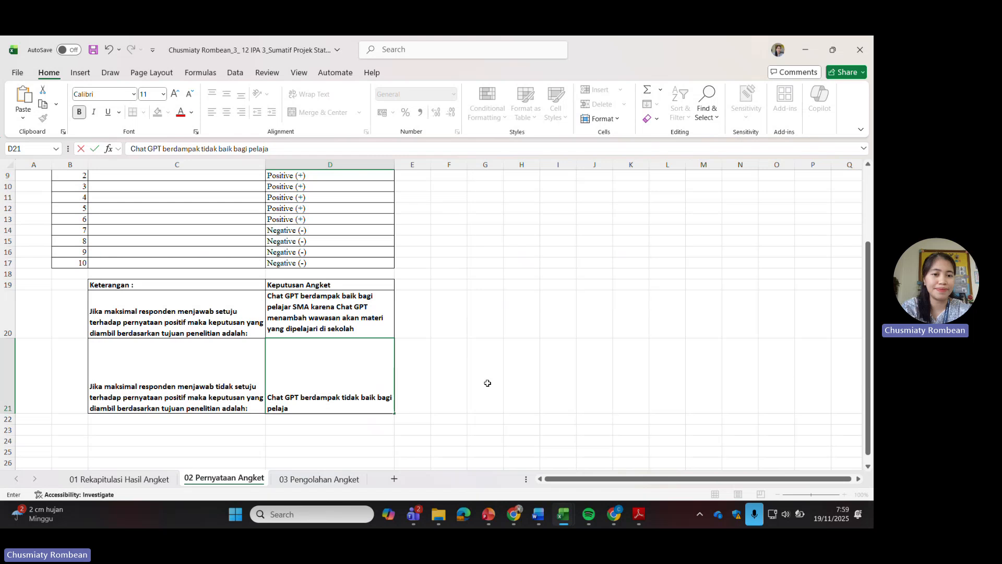
text(r SMA karena Chat G)
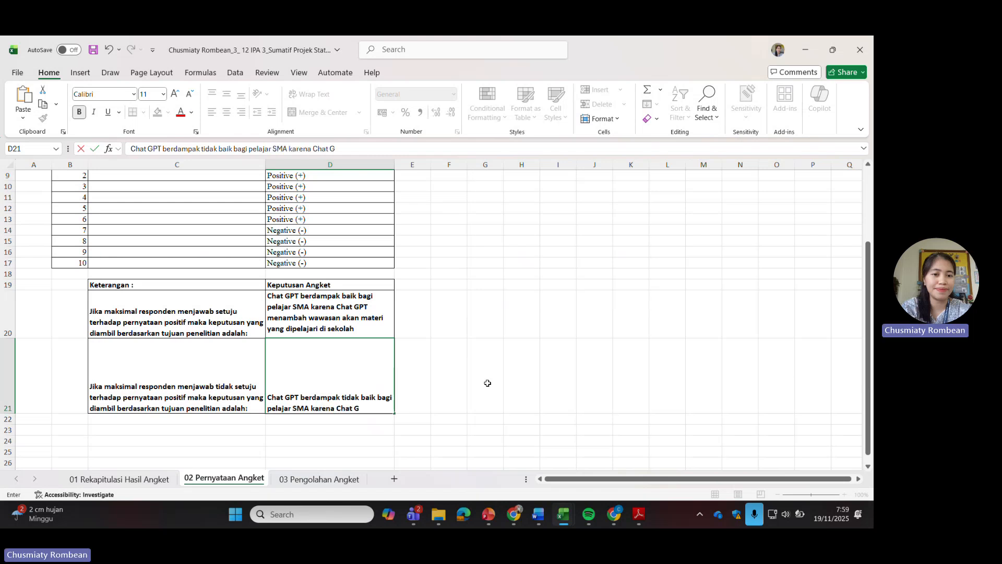
text(PT)
text( menguran)
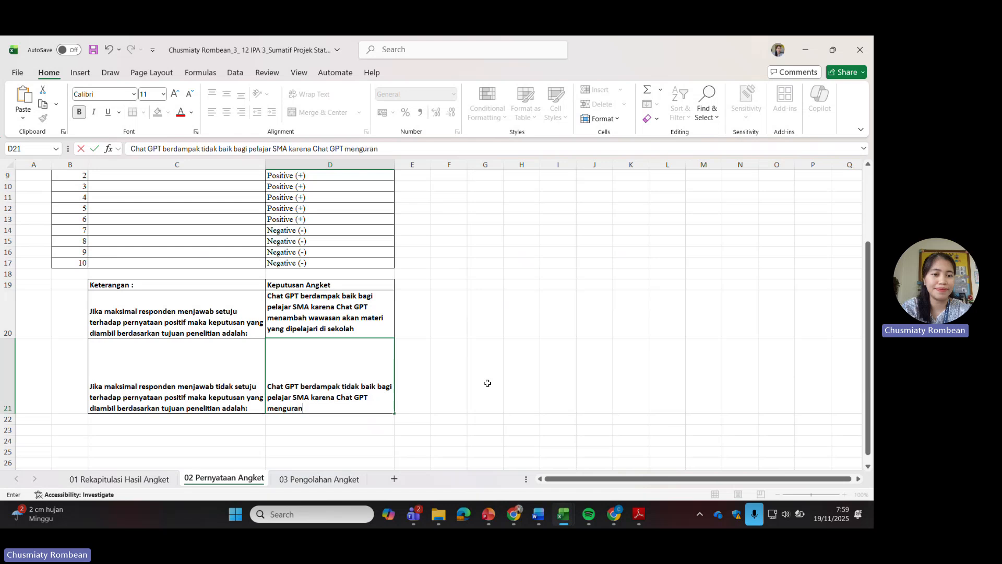
text(gi kemambuan)
key(BackSpace)
key(BackSpace)
text(pua)
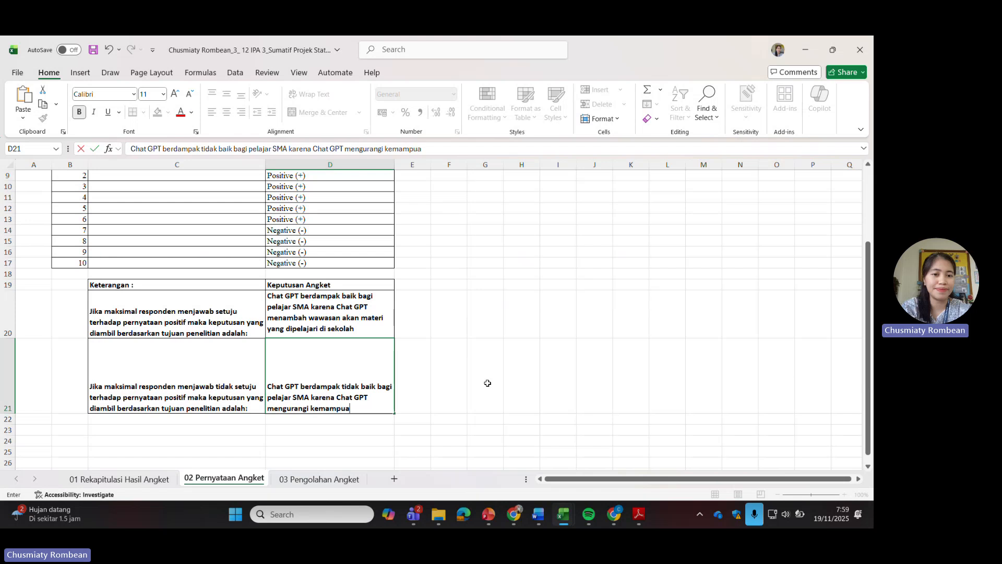
text(n berpikir pelaj)
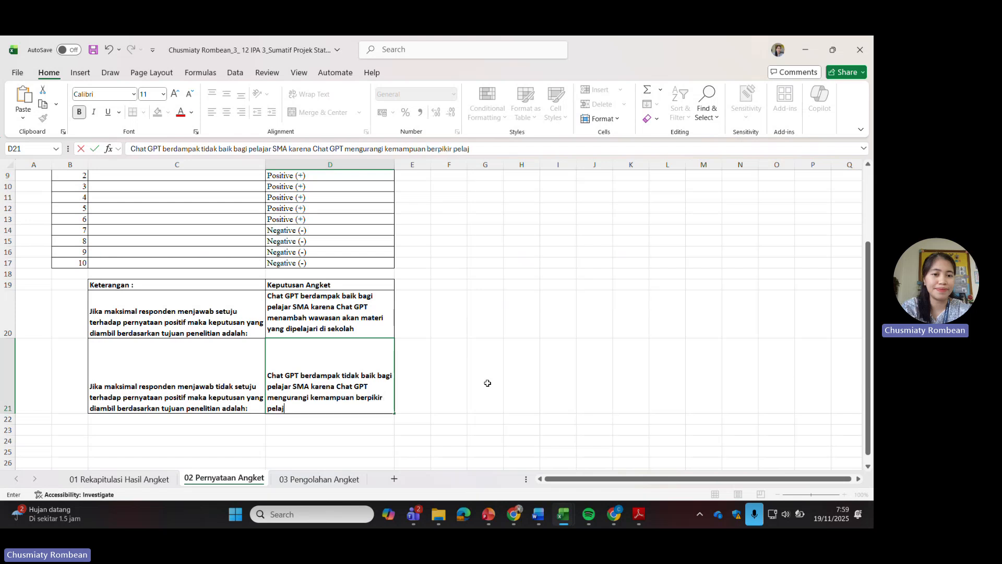
text(ar karena semua serba instan)
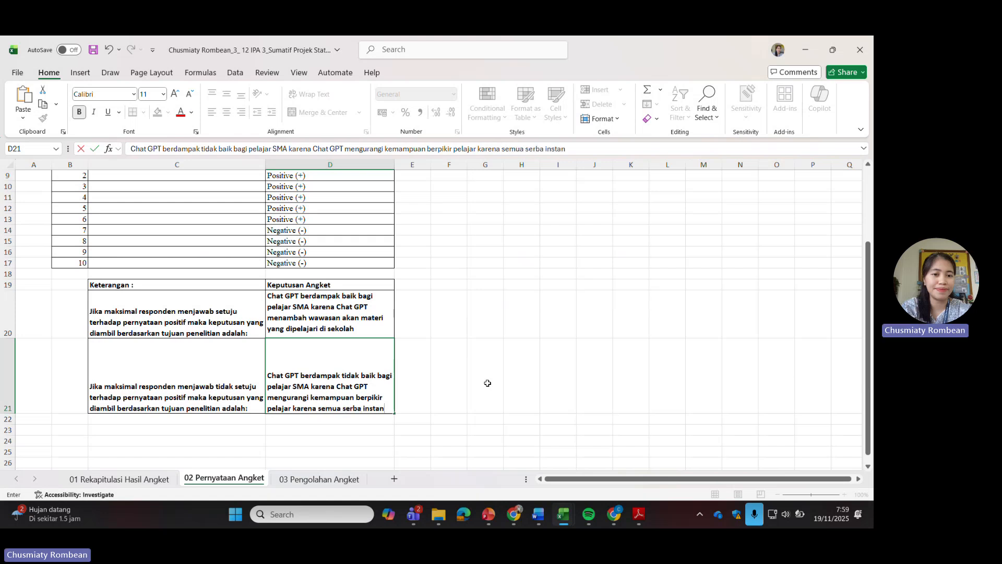
click(553, 357)
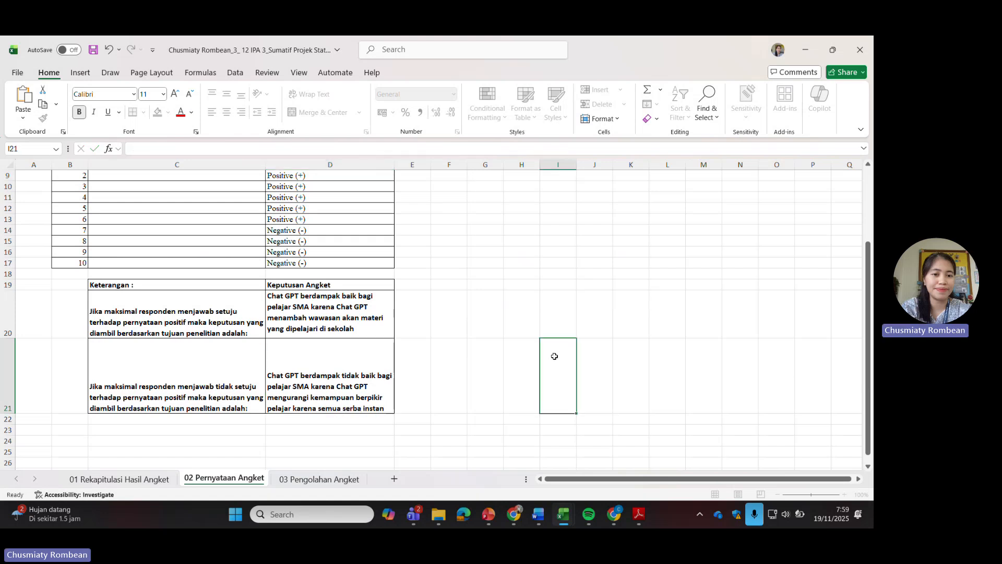
Copy the decision text of D20 and append it to the Likert conclusion in F61 of the 03 Pengolahan Angket sheet
click(339, 327)
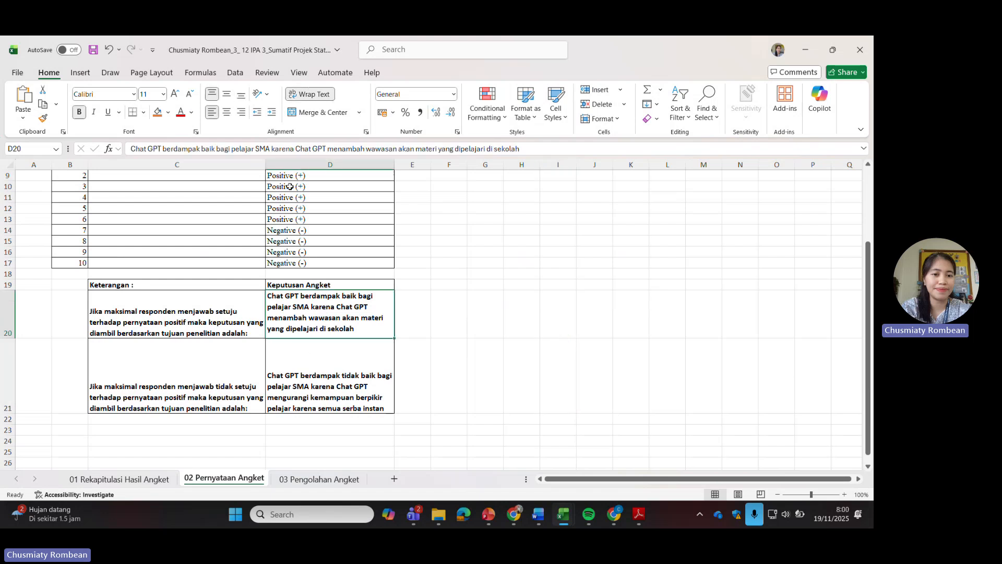
drag(536, 147, 131, 148)
key(ctrl+c)
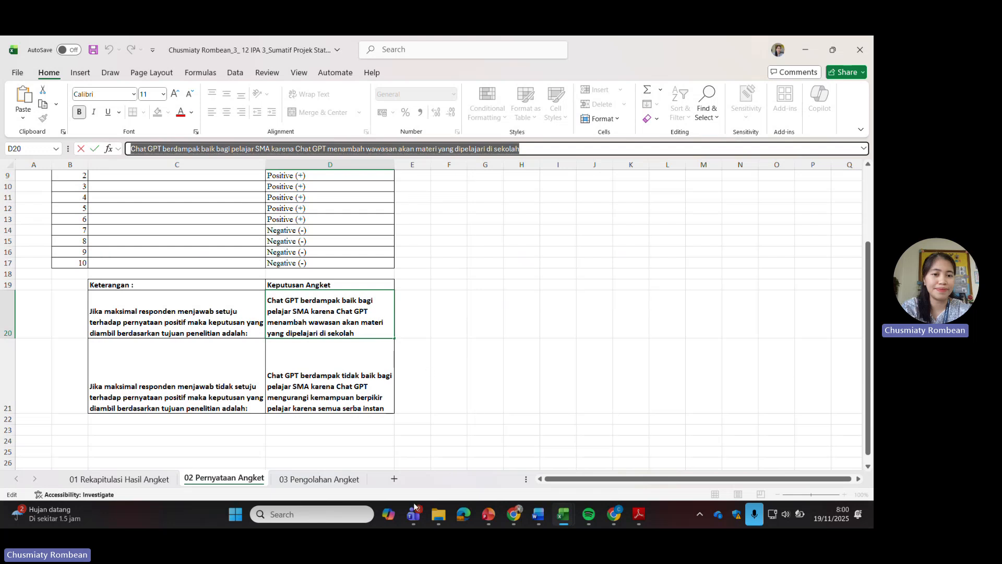
click(326, 481)
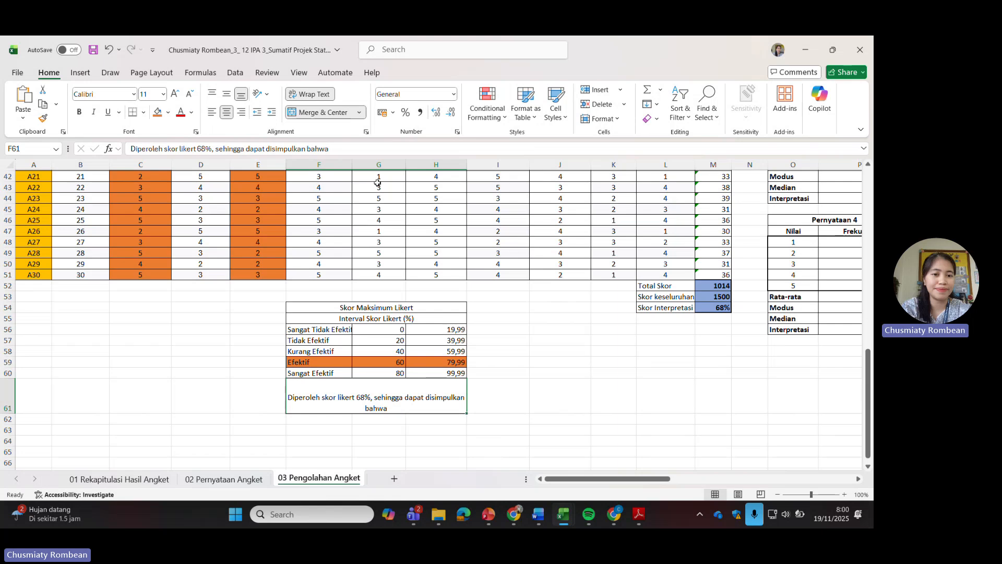
click(365, 151)
key(ctrl+v)
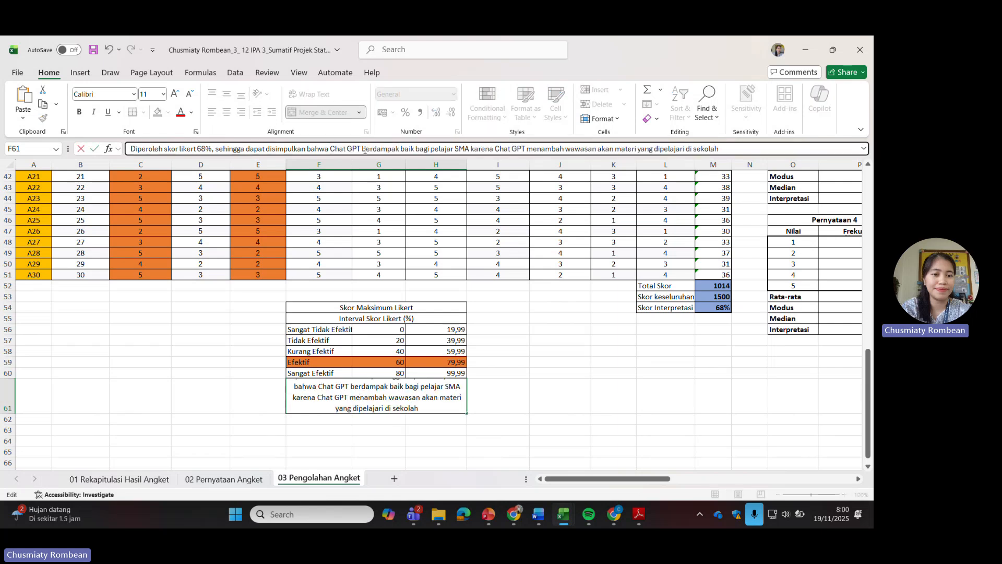
click(663, 417)
Increase the height of row 61 to fit the whole conclusion and make the text in F61 bold
click(448, 412)
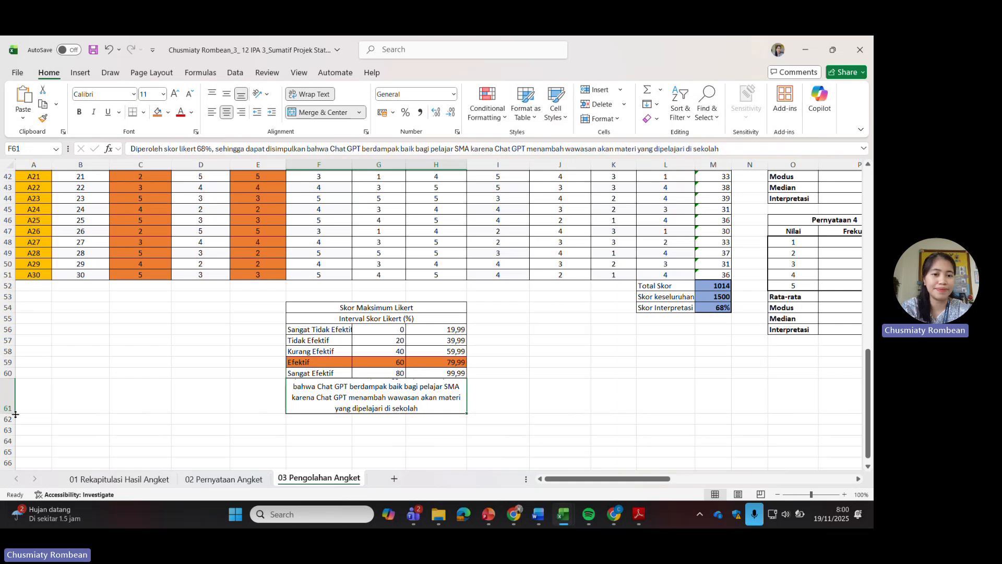
drag(15, 414, 11, 439)
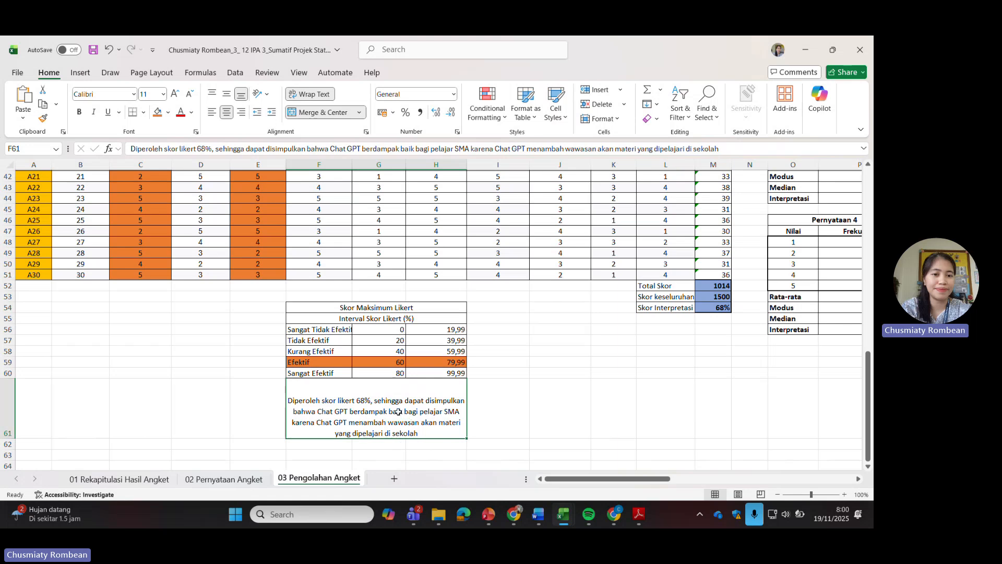
key(ctrl+b)
click(569, 400)
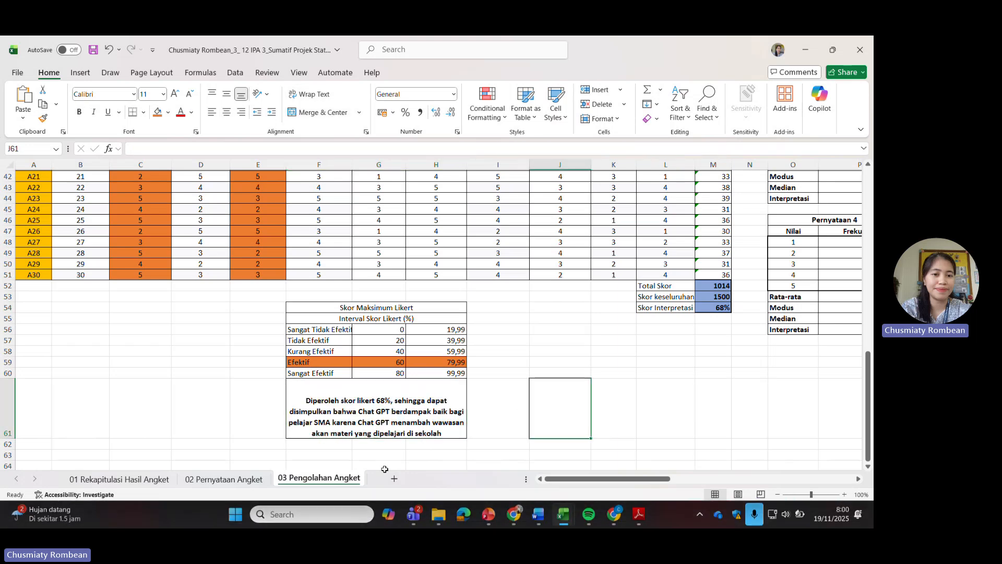
Examine the frequency distribution tables for Pernyataan 1 to 10 and the areas for the histogram, frequency polygon and pie chart
drag(601, 479, 668, 483)
scroll(692, 409, up, 9)
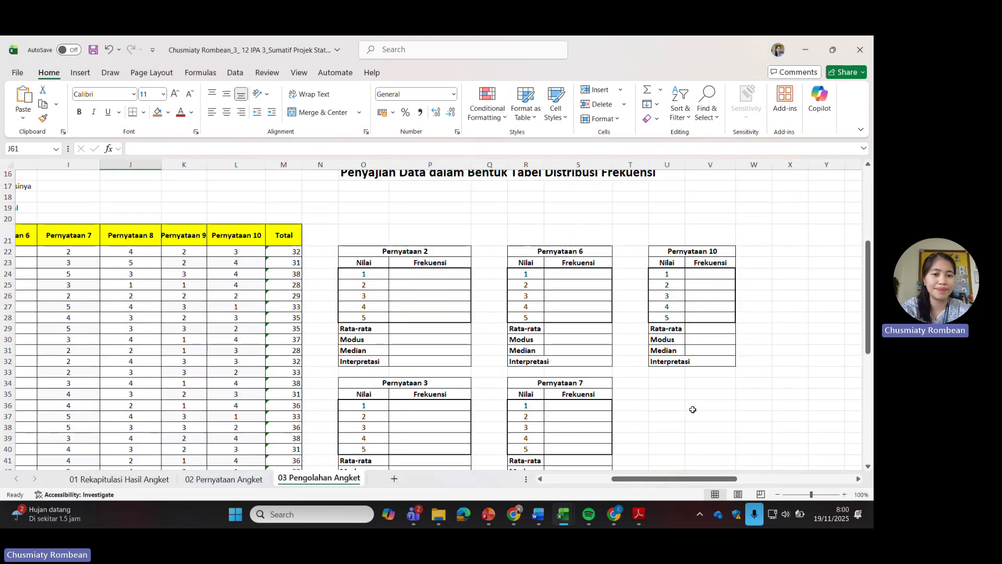
scroll(692, 409, up, 5)
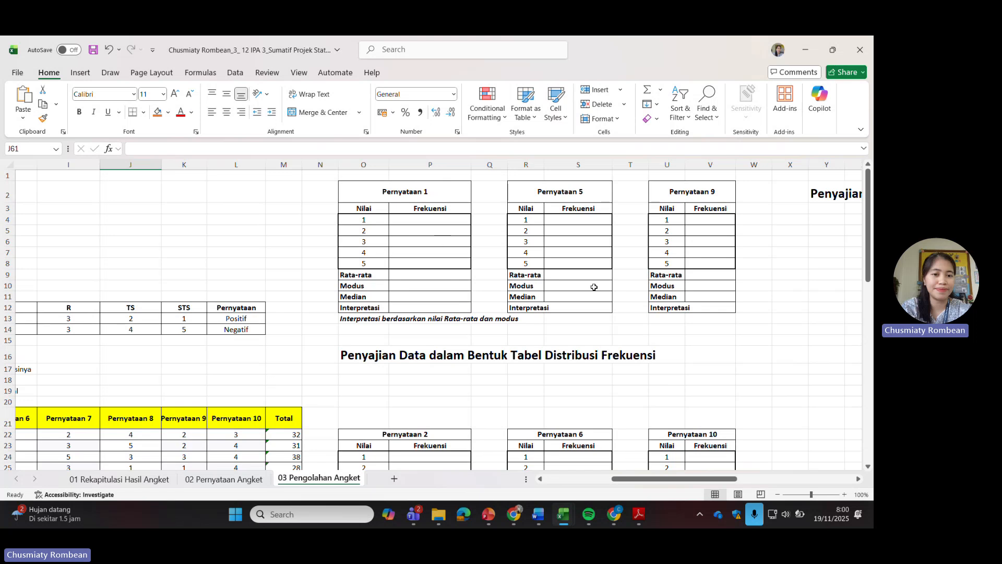
drag(655, 479, 726, 478)
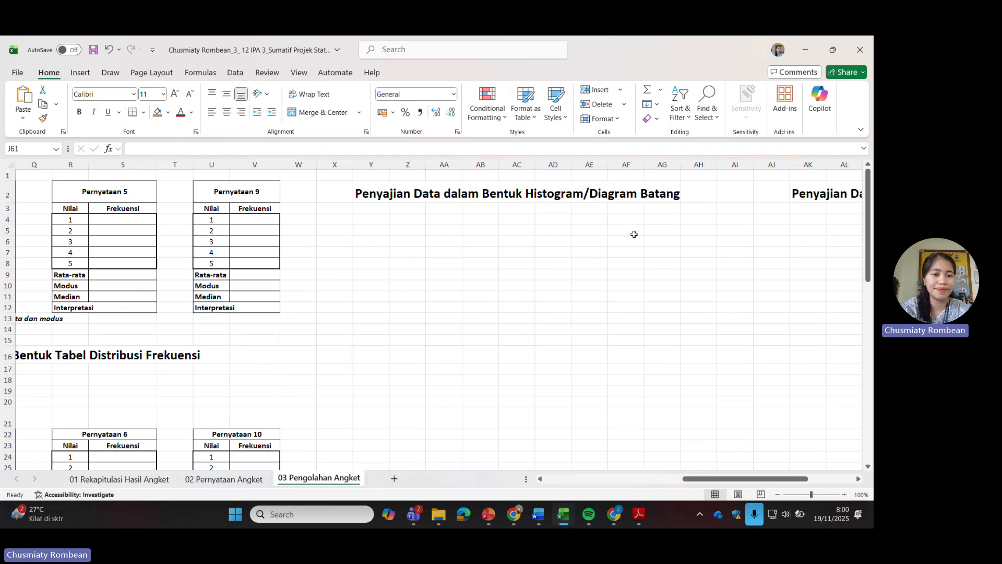
drag(759, 479, 805, 478)
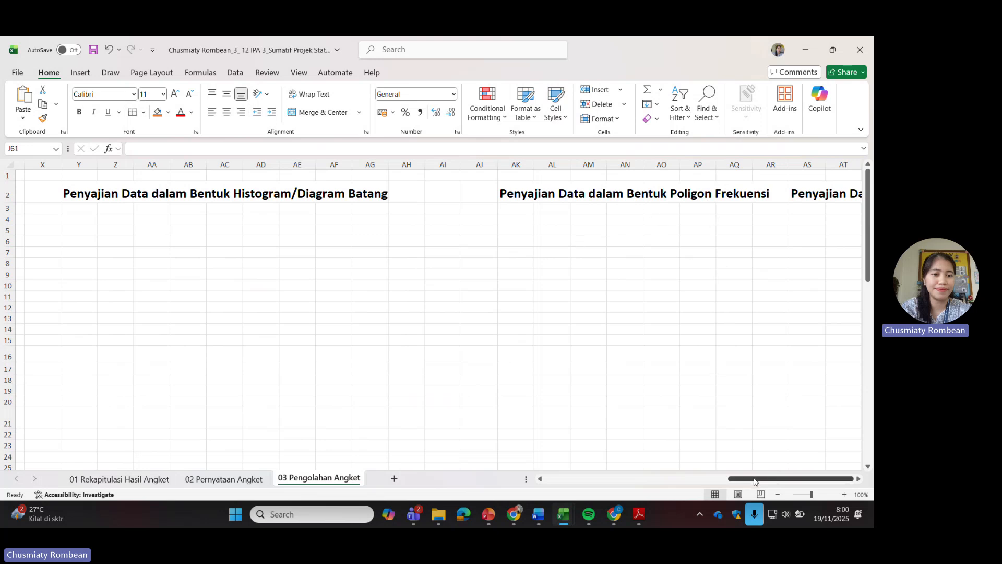
drag(771, 478, 847, 471)
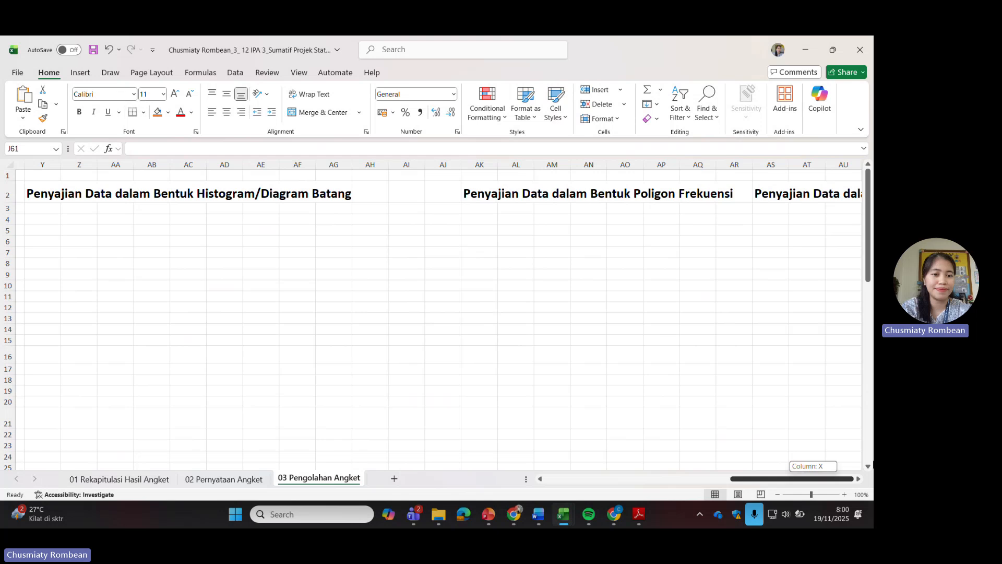
click(775, 201)
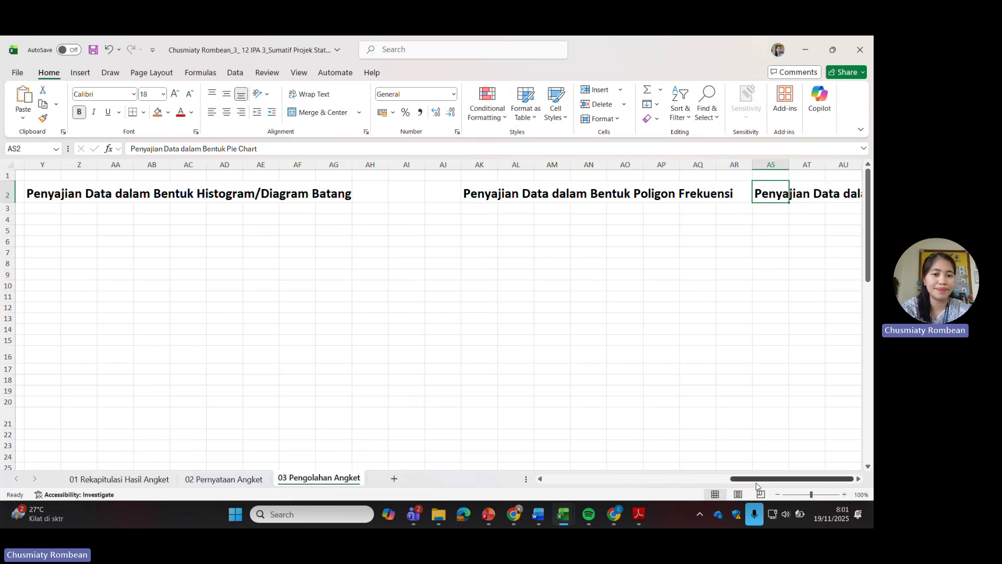
drag(757, 486, 632, 484)
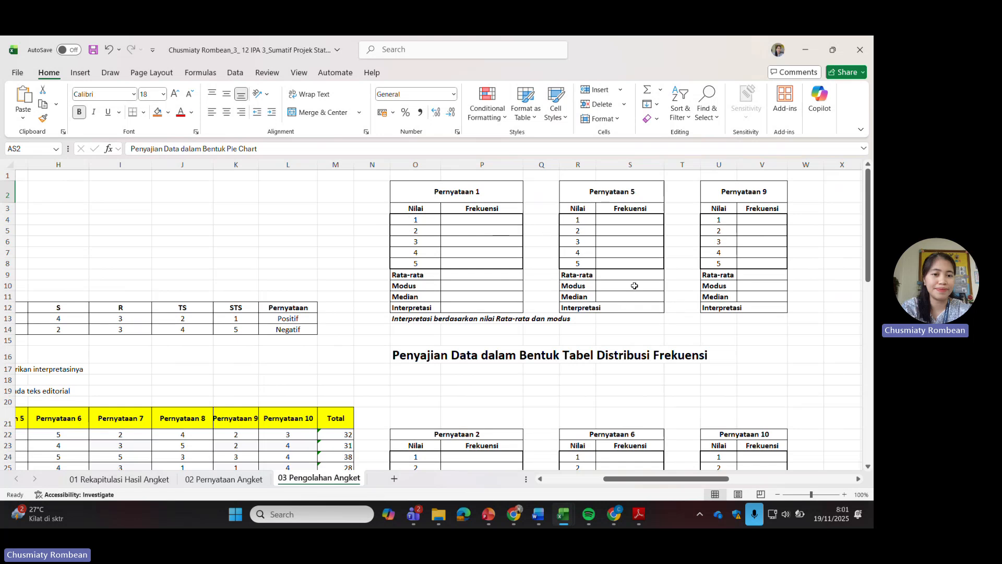
click(485, 221)
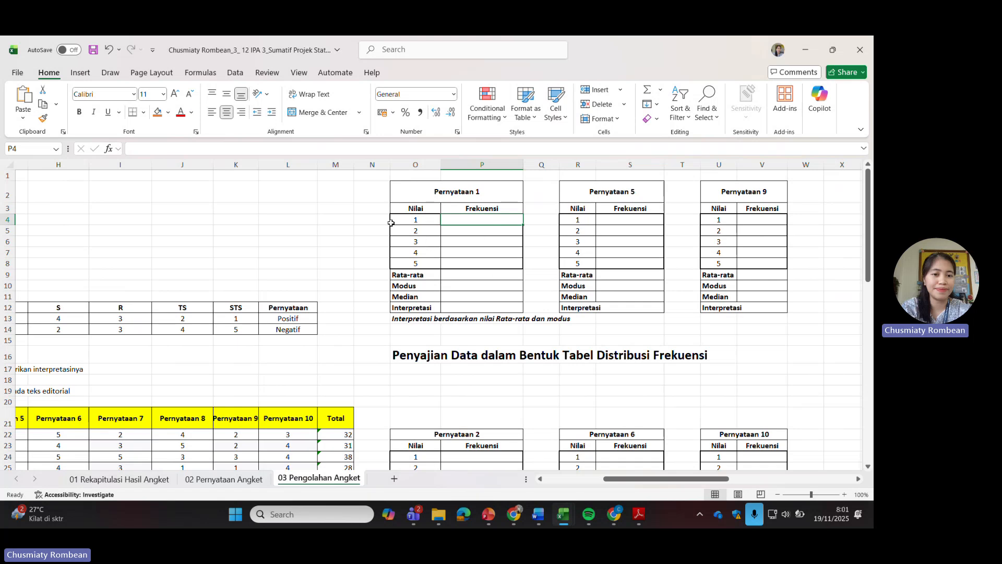
Enter the header "Frekuensi Relatif" in N3 beside the Pernyataan 1 table
click(368, 207)
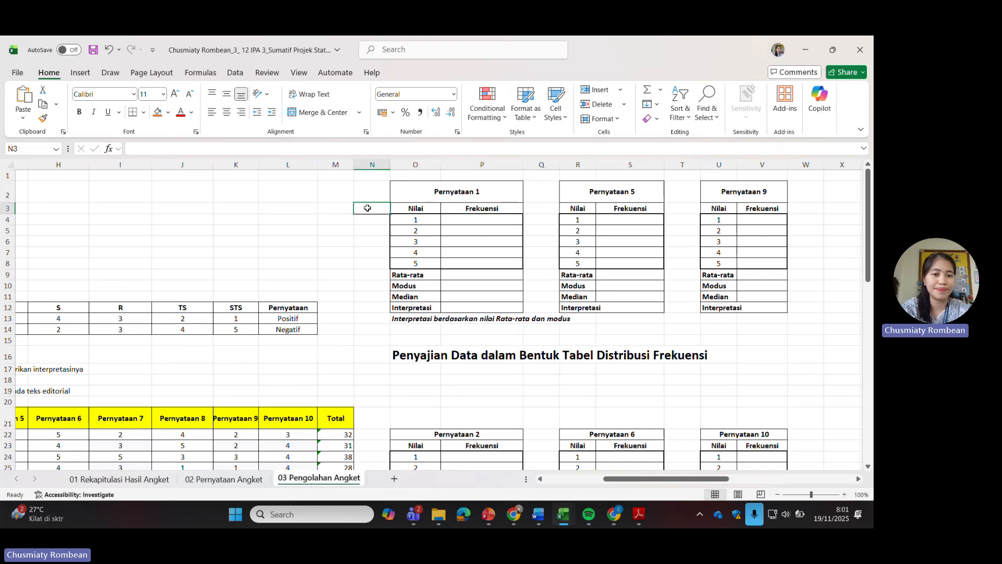
text(Frekuensi Relatif)
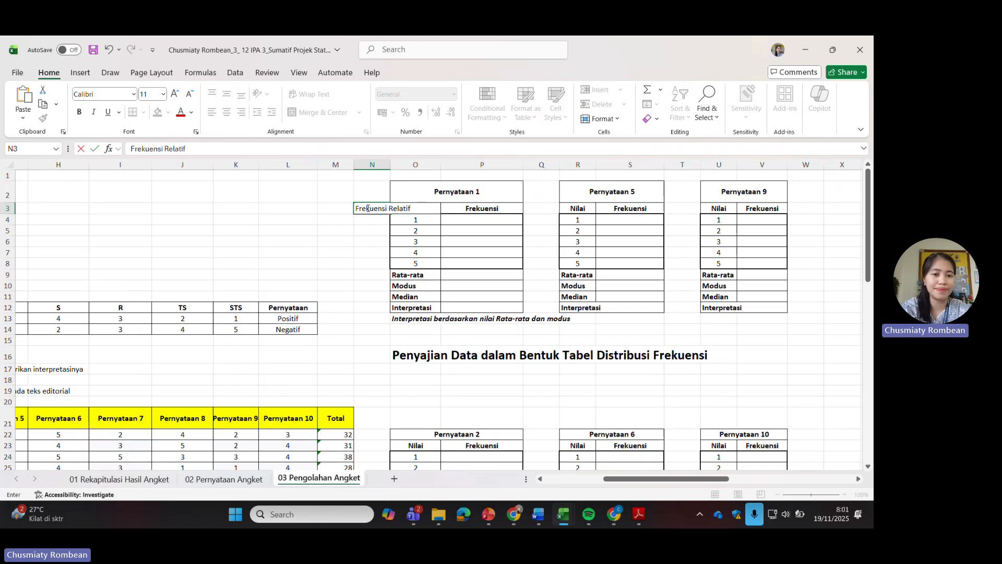
key(Return)
Add all borders to N3:N8 and wrap the header text in N3
drag(378, 208, 374, 264)
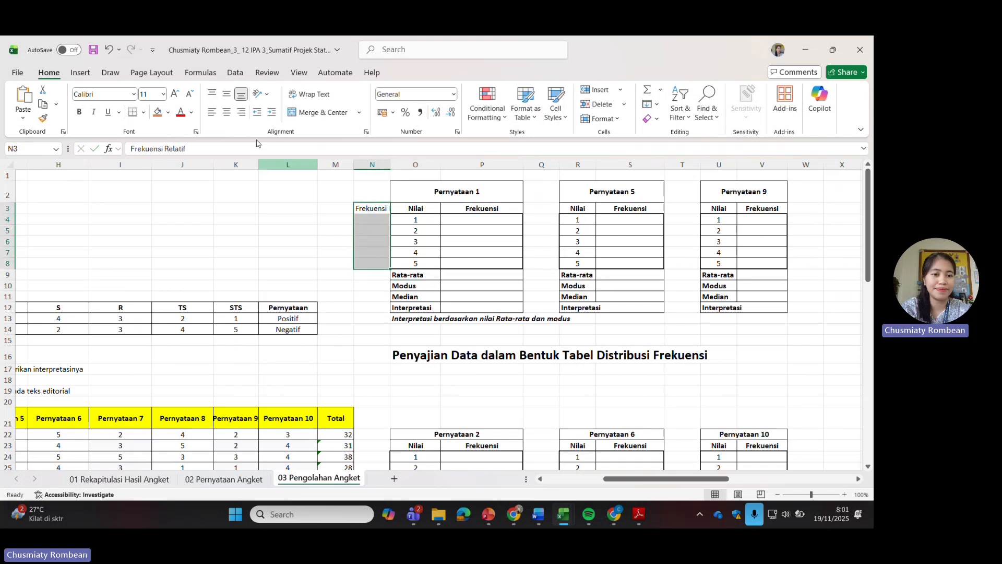
click(143, 113)
click(157, 227)
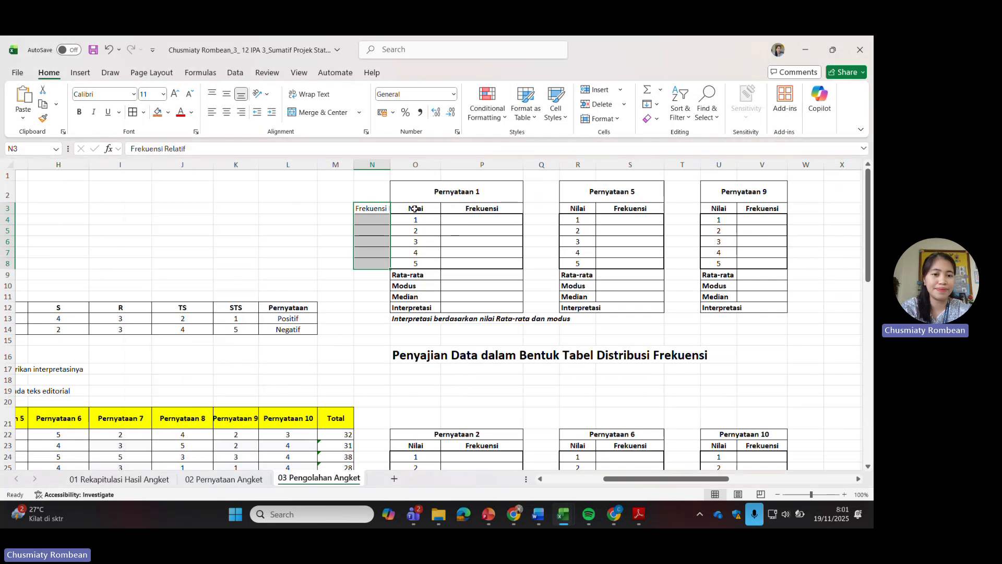
click(449, 220)
click(372, 209)
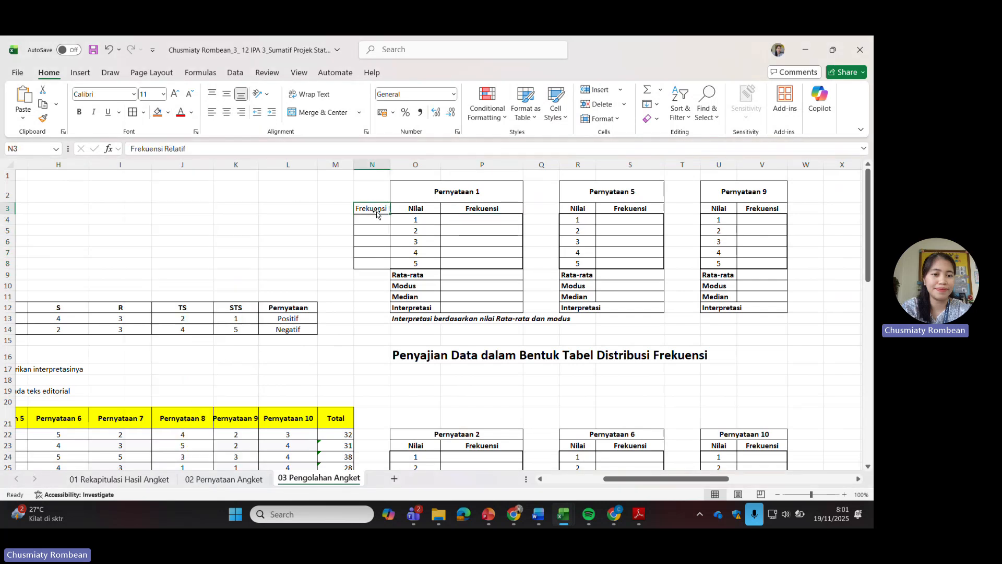
click(309, 94)
Copy the bordered Frekuensi Relatif column N3:N8 and paste it at Q3 beside the Pernyataan 5 table
drag(359, 214, 360, 273)
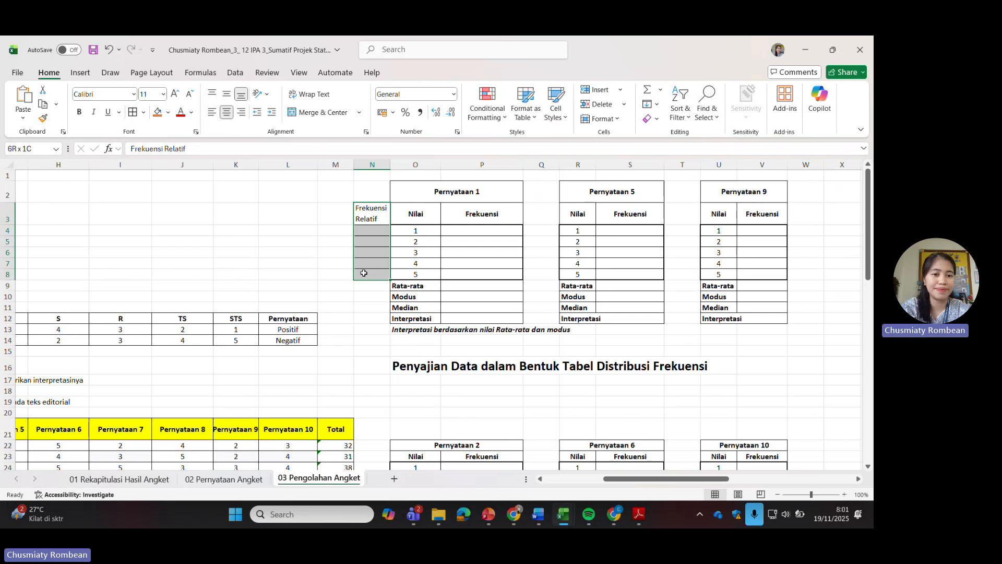
key(ctrl+c)
click(538, 208)
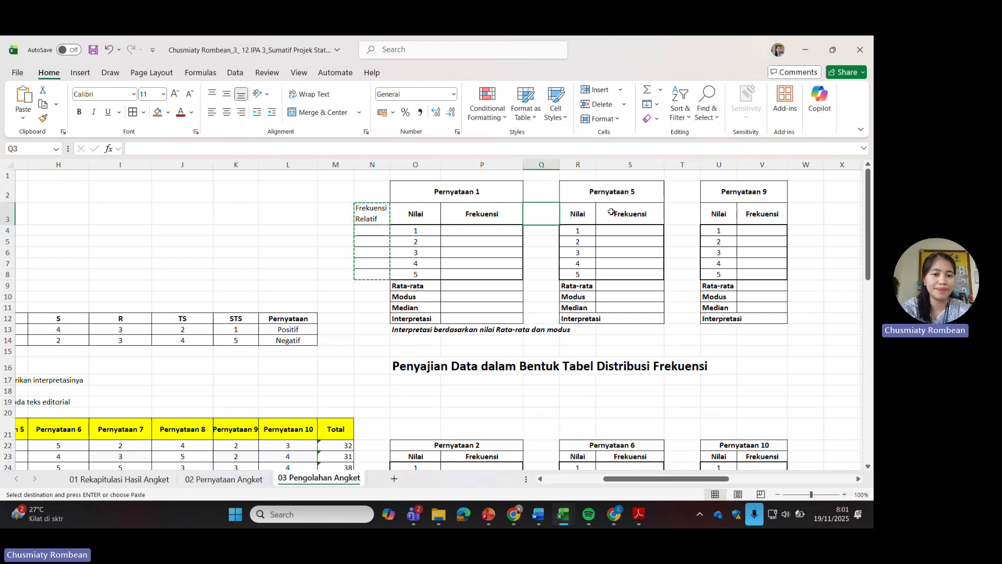
key(ctrl+v)
Paste the copied Frekuensi Relatif column at N23, Q23 and T23 beside the Pernyataan 2, 6 and 10 tables
scroll(477, 329, down, 3)
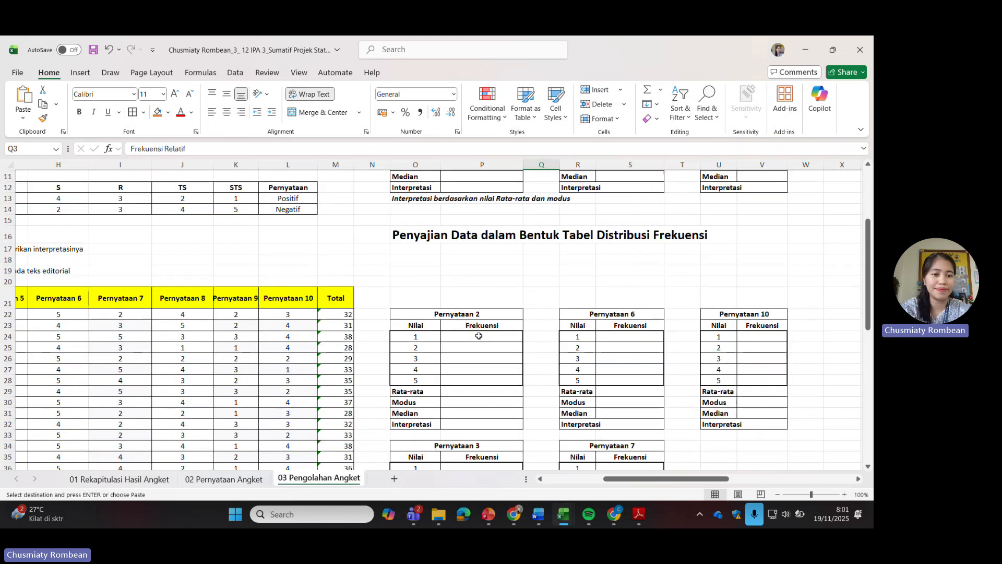
click(381, 322)
key(ctrl+v)
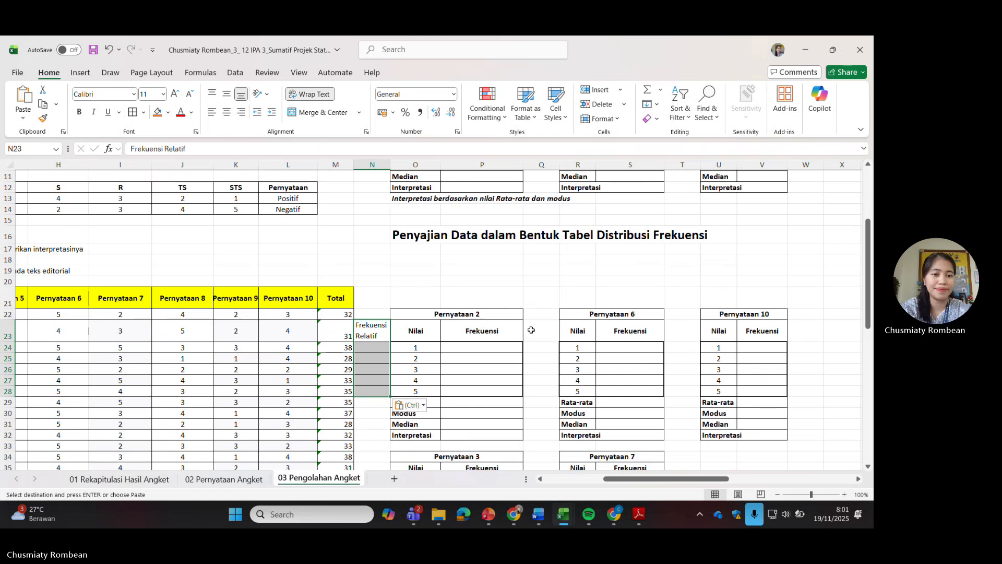
click(545, 330)
key(ctrl+v)
scroll(544, 329, down, 1)
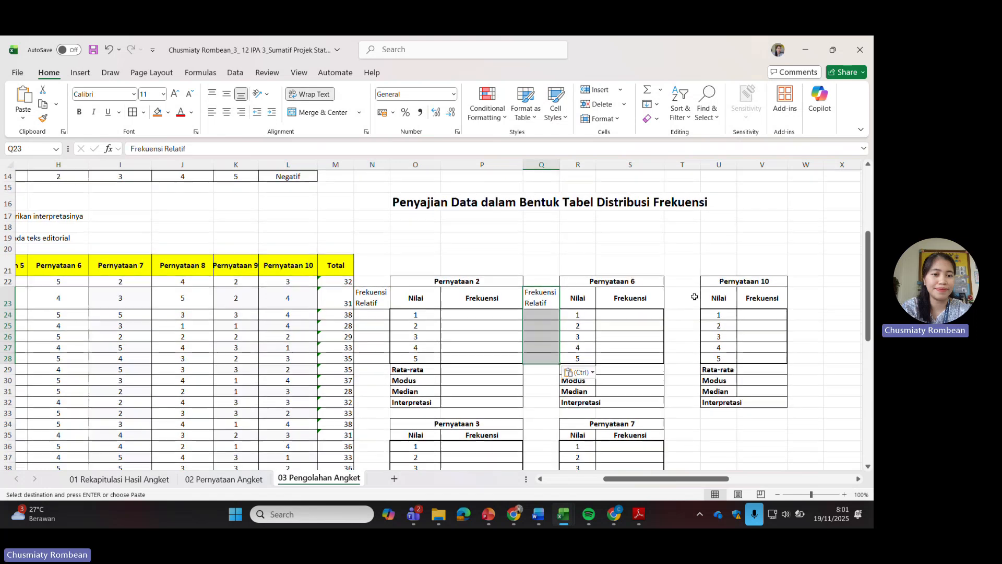
click(694, 297)
key(ctrl+v)
Paste the Frekuensi Relatif column at N35 and Q35 beside the Pernyataan 3 and 7 tables
scroll(392, 334, down, 4)
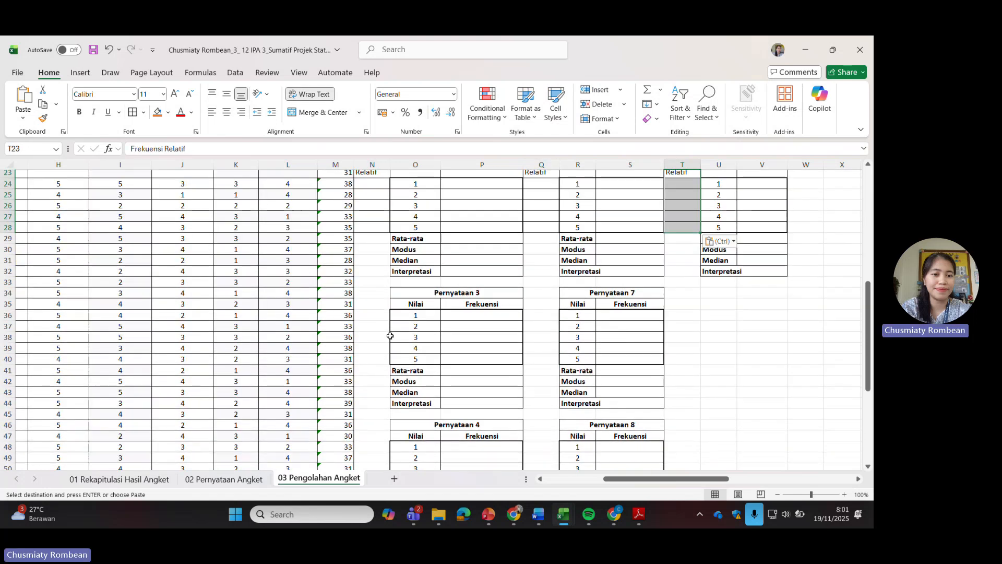
click(376, 305)
key(ctrl+v)
click(544, 308)
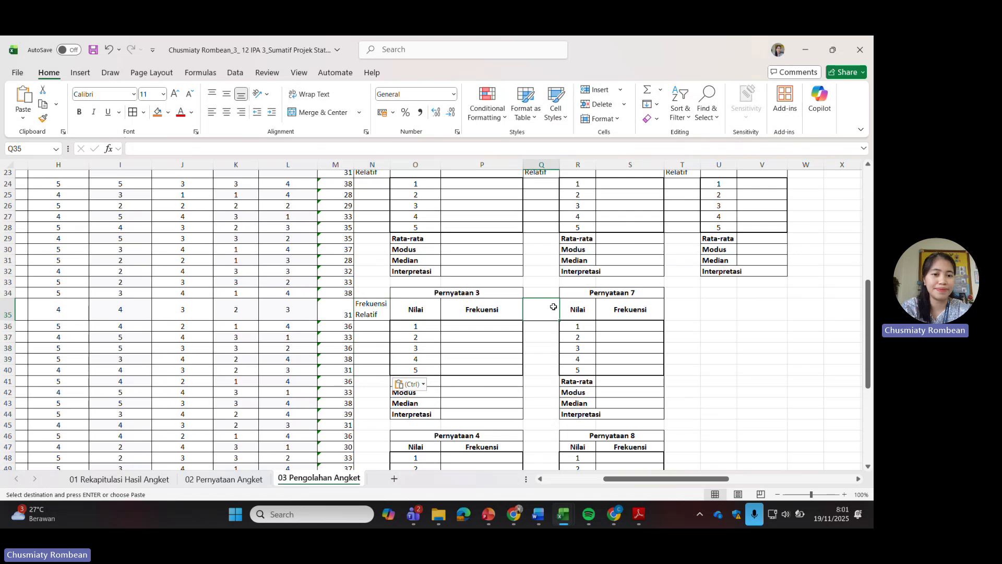
key(ctrl+v)
scroll(609, 310, down, 3)
click(372, 359)
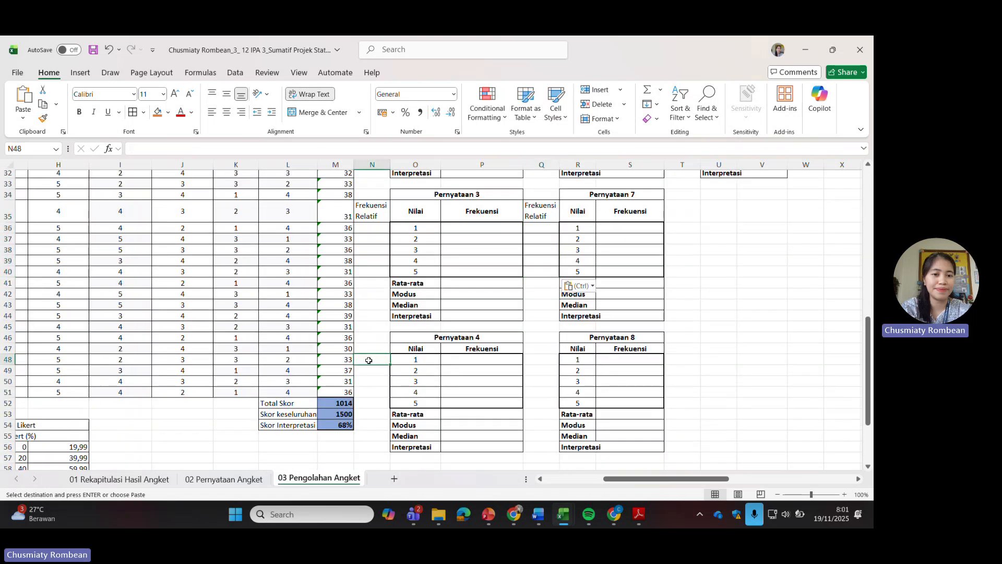
key(ctrl+v)
key(ctrl+z)
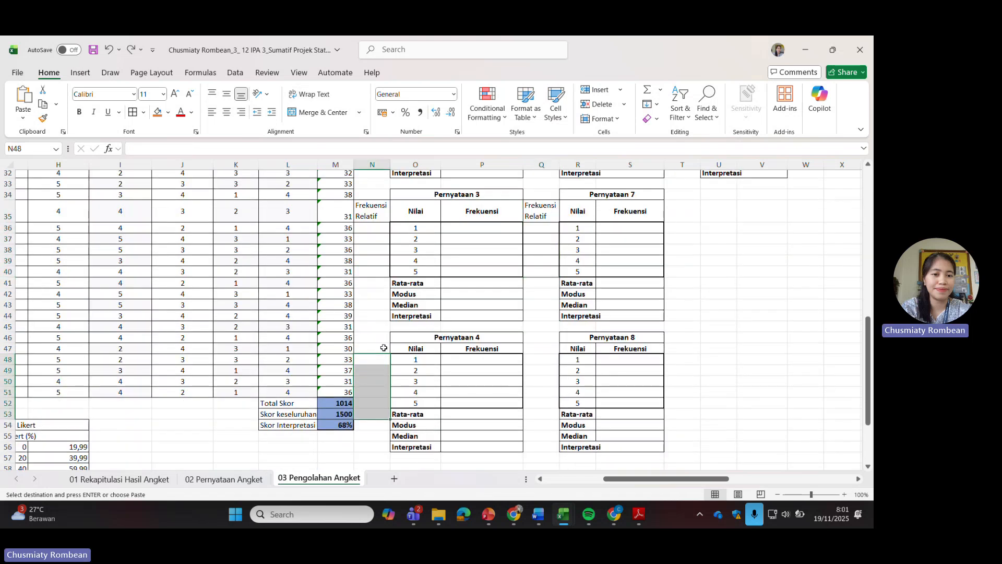
Paste the Frekuensi Relatif column at N47 and Q47 beside the Pernyataan 4 and 8 tables
click(381, 348)
key(ctrl+v)
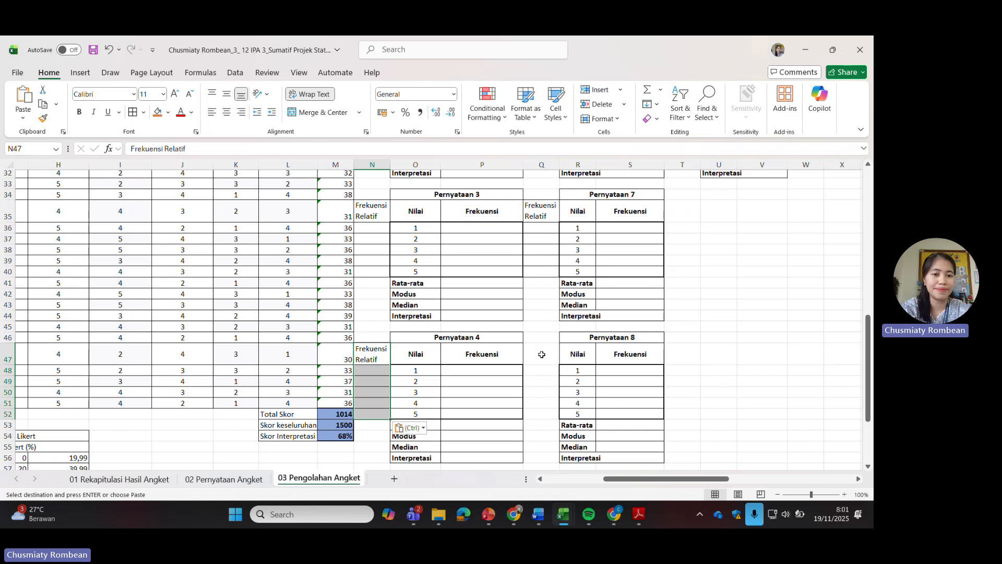
click(540, 353)
key(ctrl+v)
Enter =COUNTIF(C22:C51;1) in P4 to count the Pernyataan 1 responses with Nilai 1
scroll(604, 347, up, 2)
scroll(604, 346, up, 8)
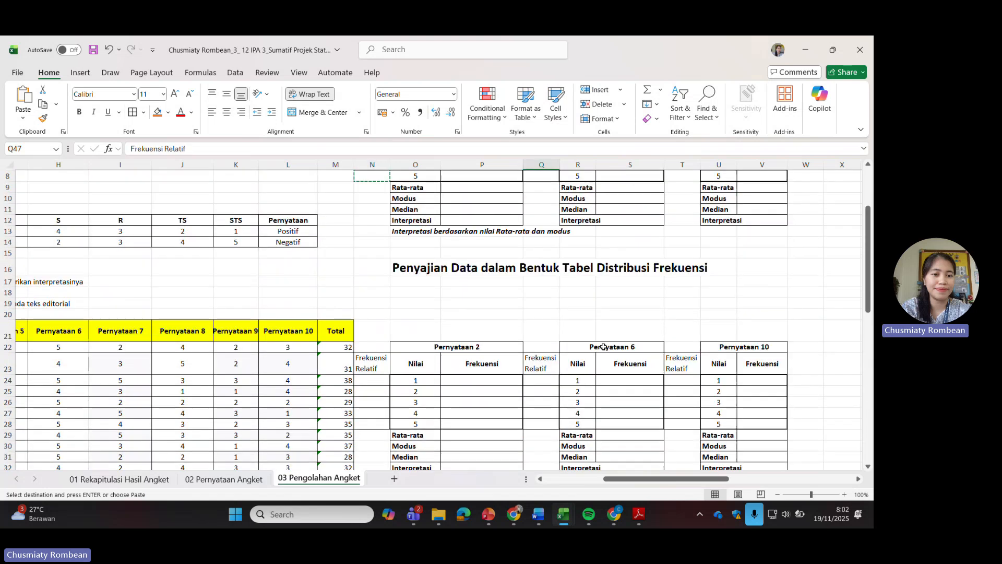
click(463, 227)
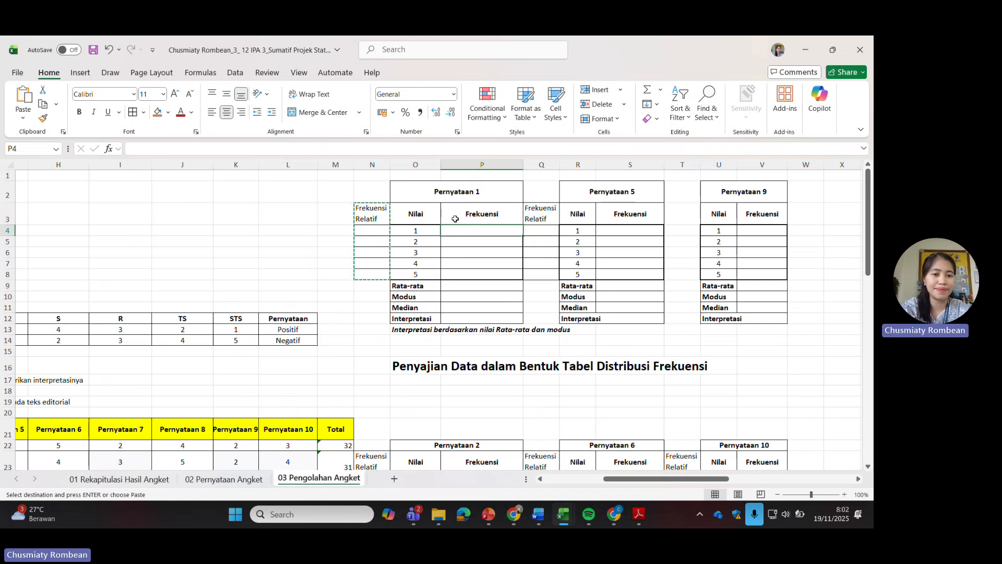
click(415, 231)
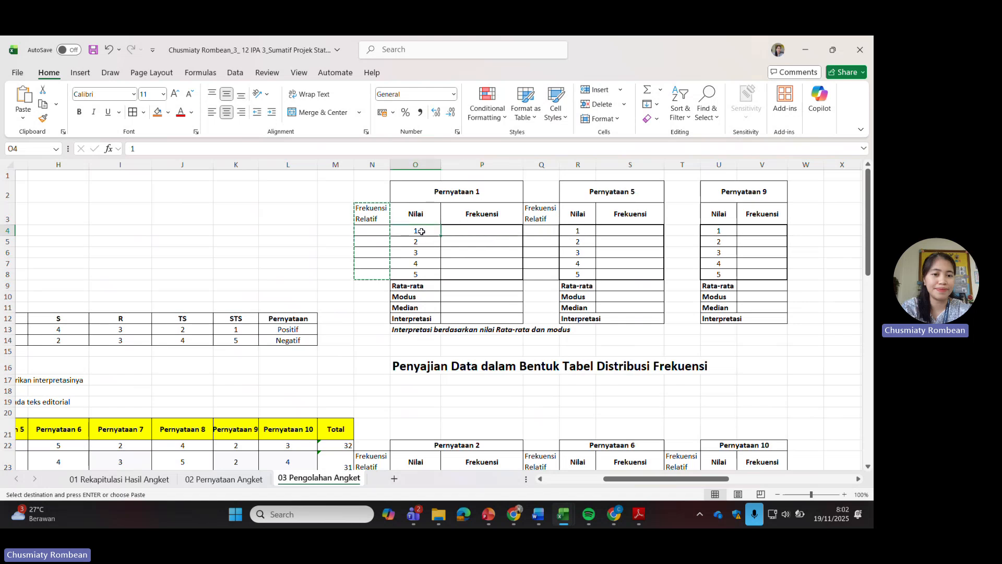
click(475, 228)
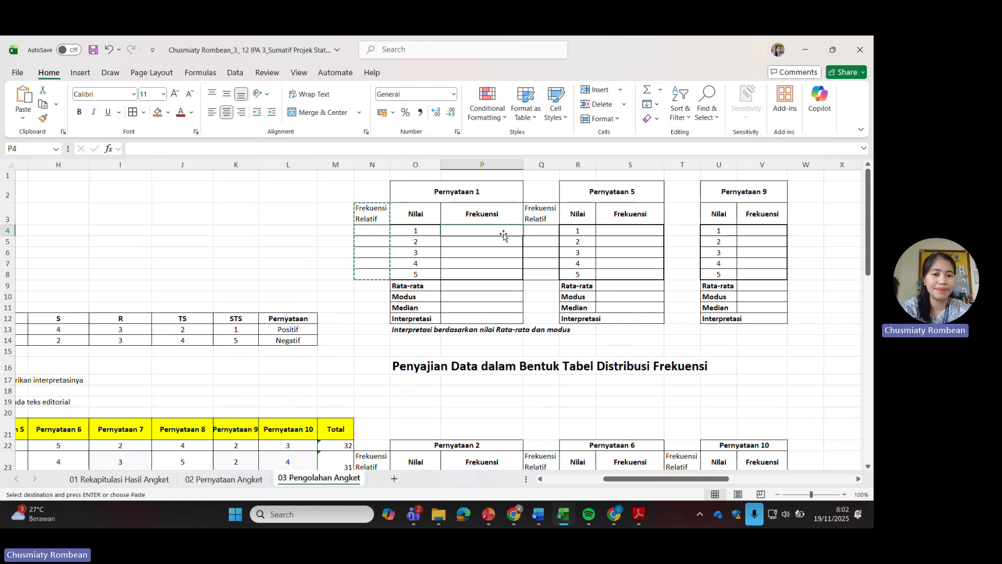
text(=)
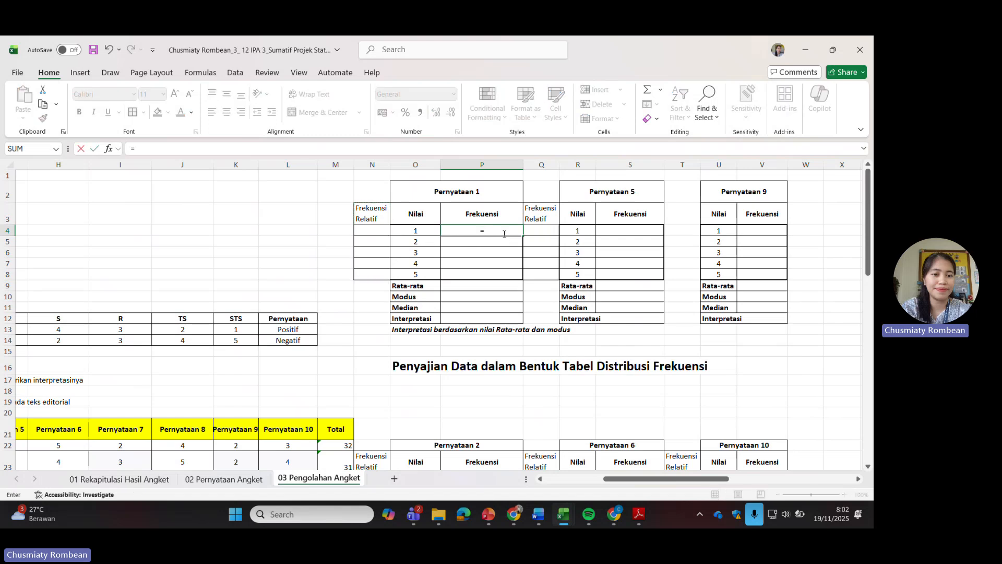
text(countif()
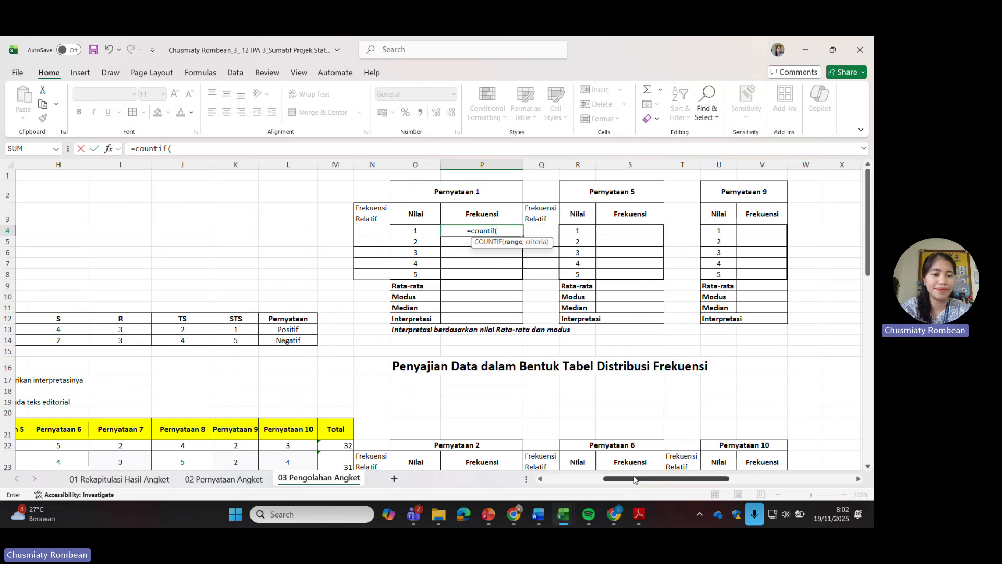
drag(634, 480, 548, 480)
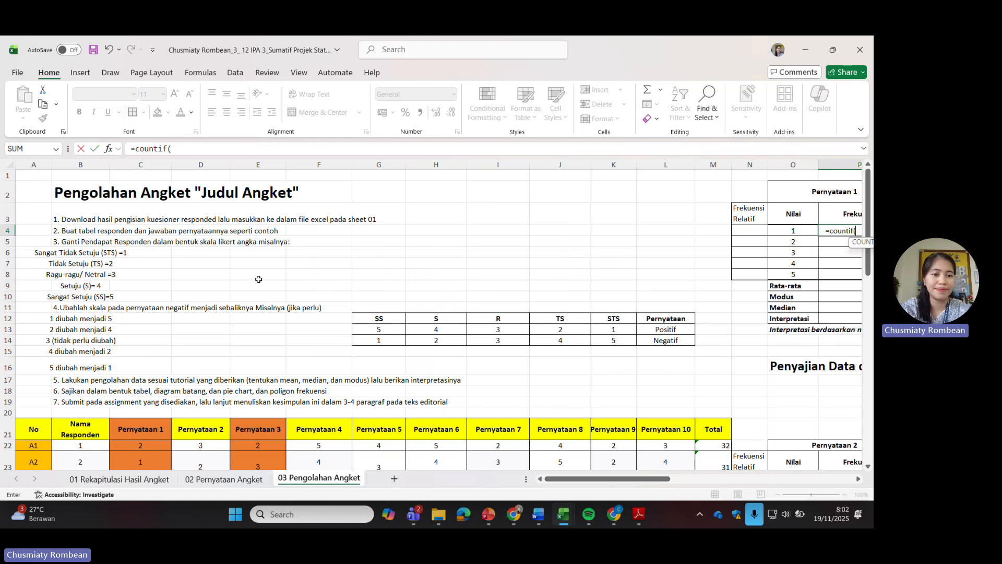
scroll(259, 279, down, 4)
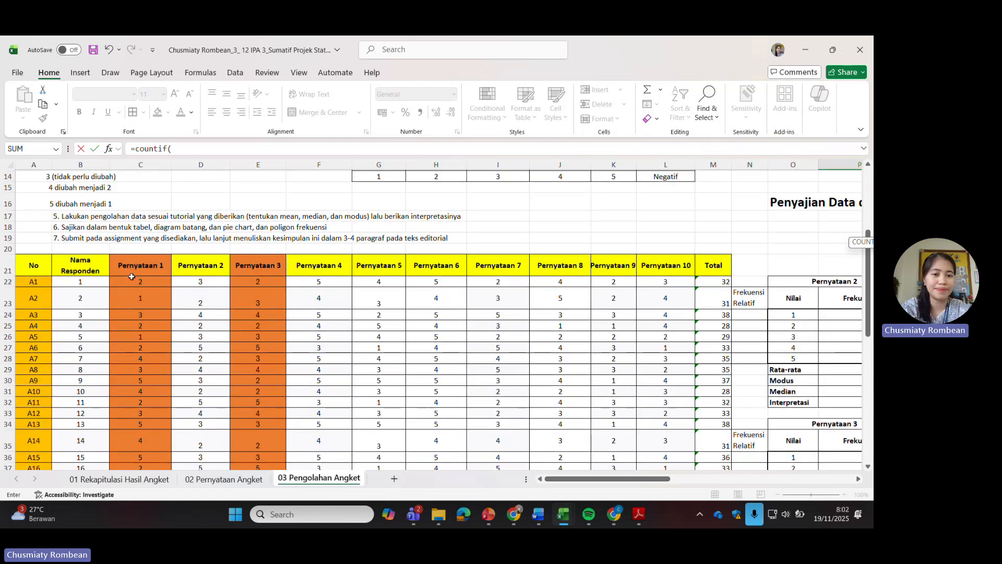
click(132, 278)
drag(132, 278, 143, 385)
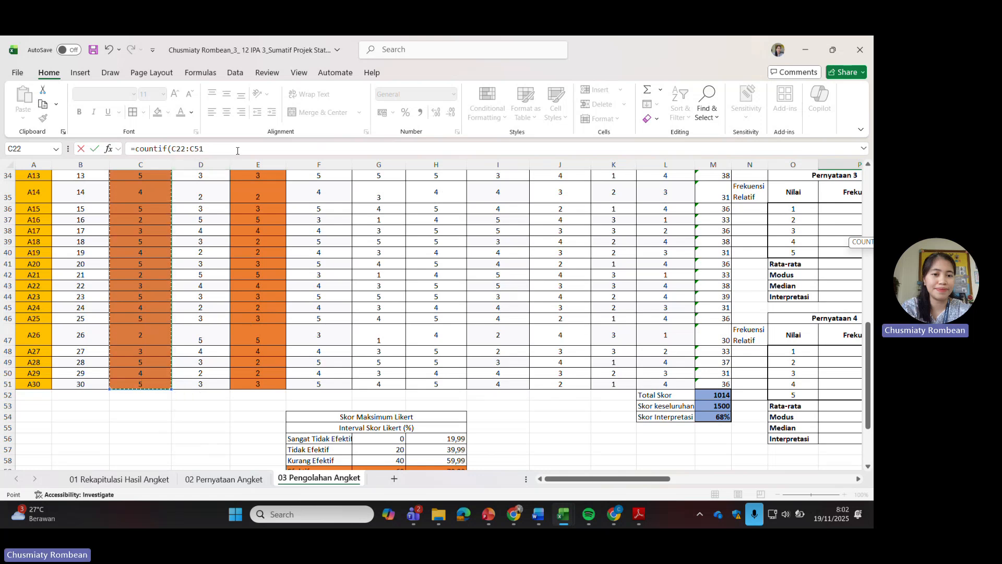
drag(595, 479, 662, 479)
scroll(587, 385, up, 11)
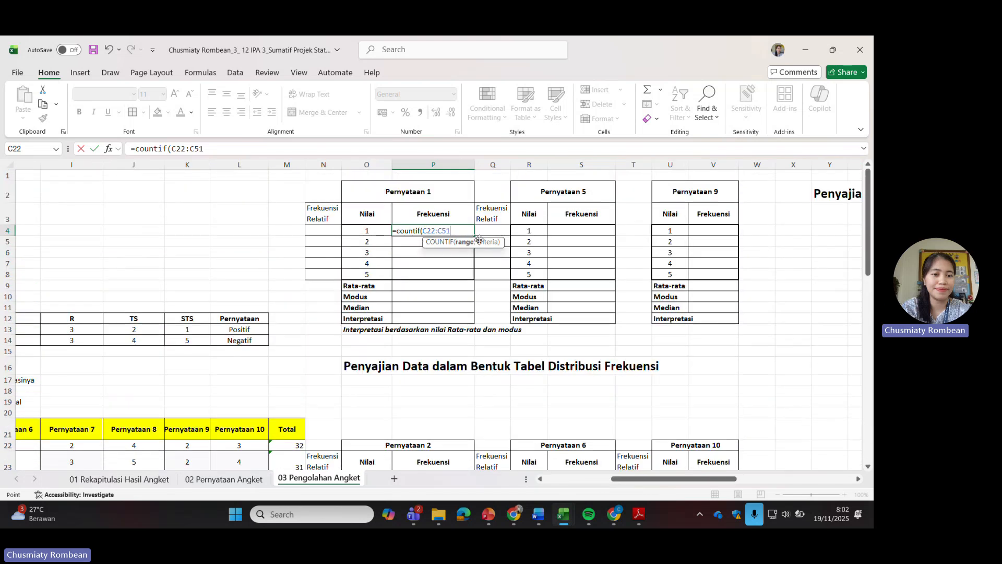
text(;1)
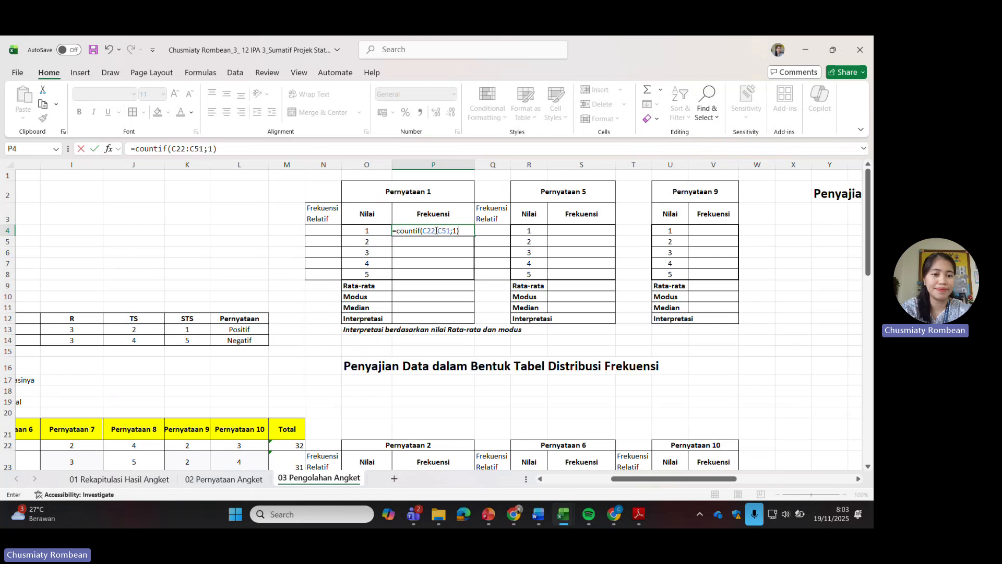
key(Return)
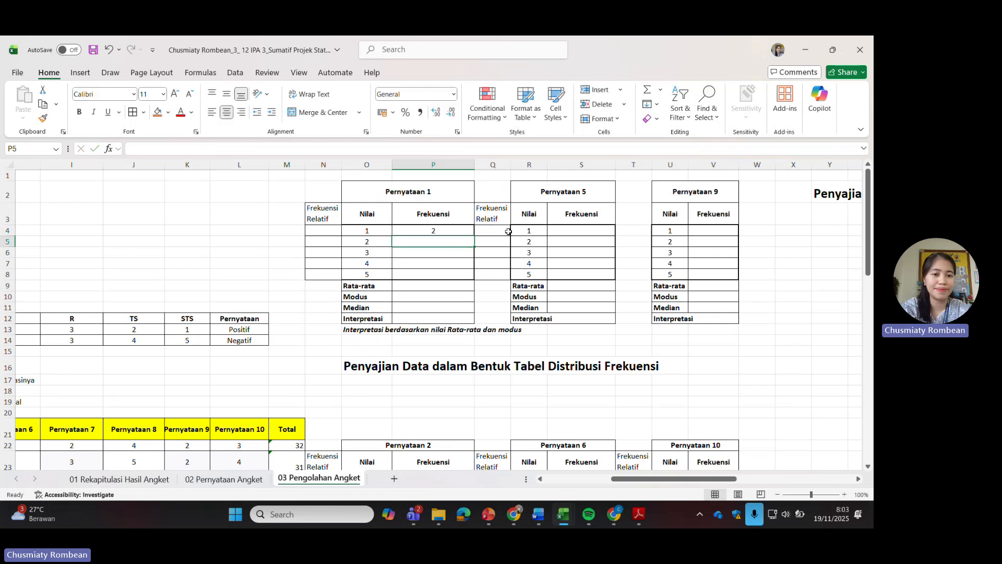
Make the range in the P4 formula absolute so it reads =COUNTIF($C$22:$C$51;1)
click(424, 228)
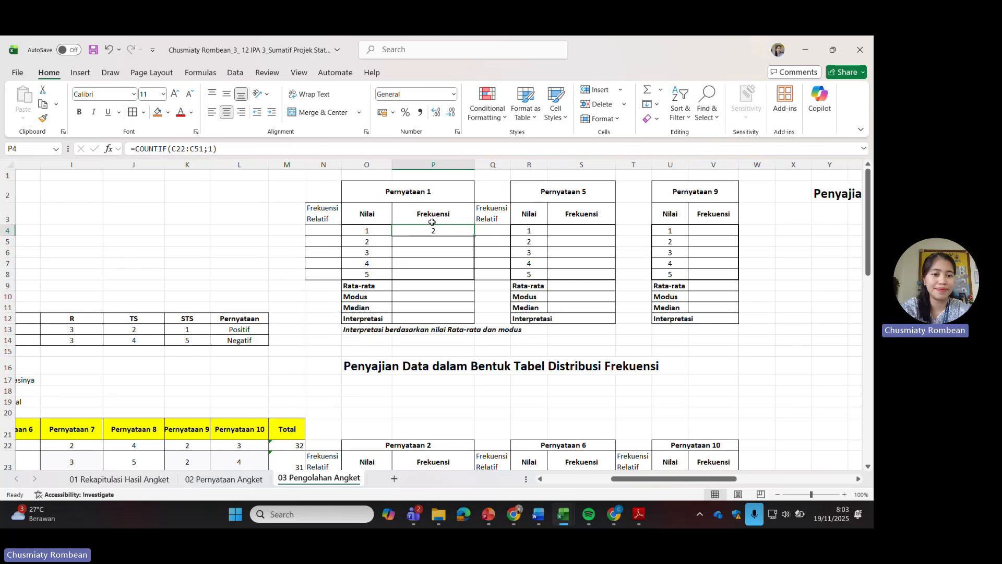
click(186, 149)
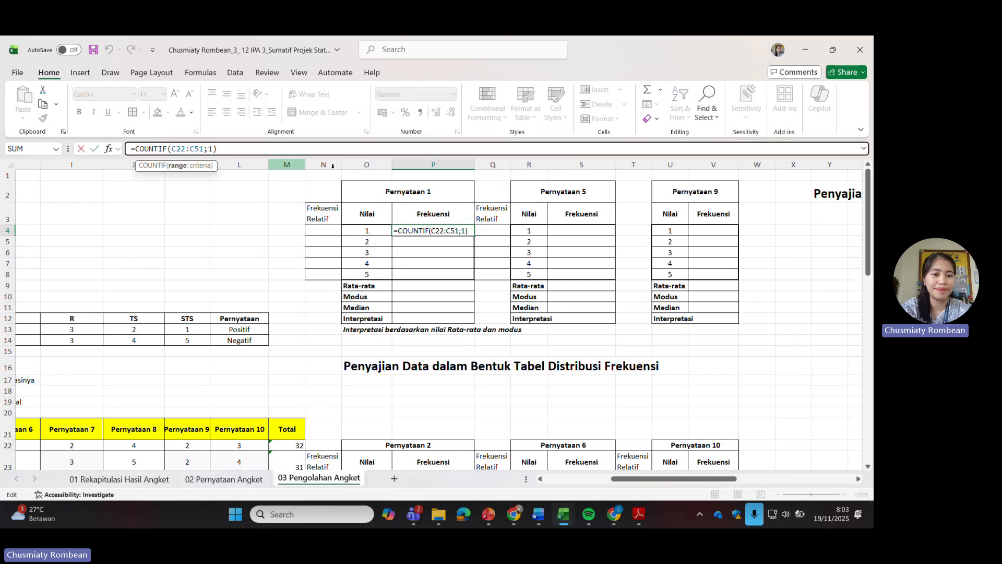
click(431, 230)
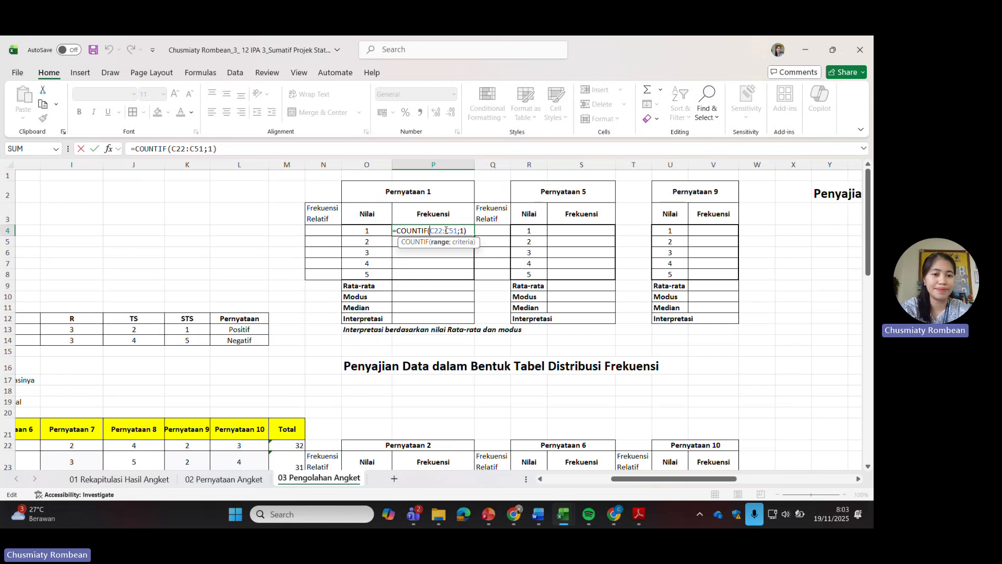
text($)
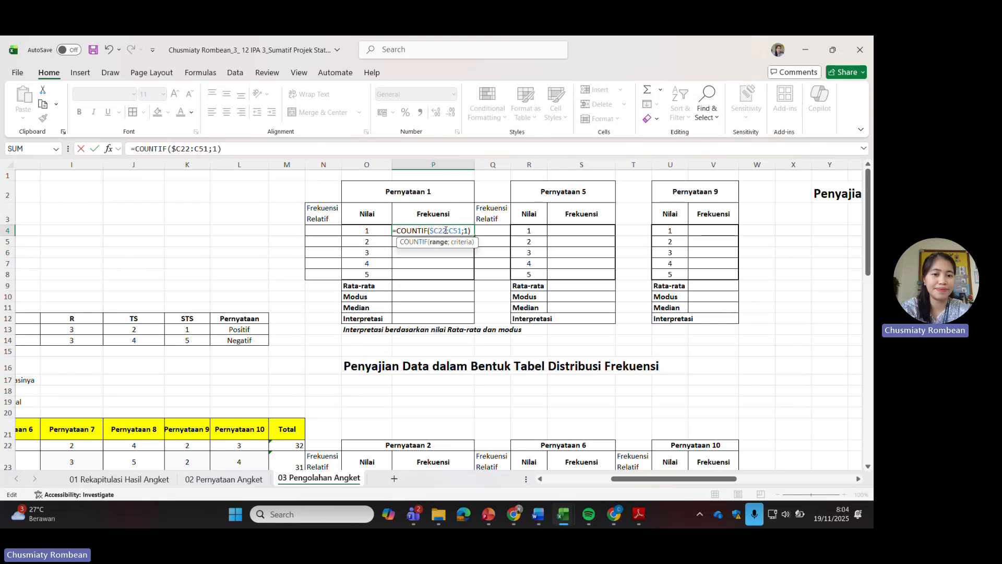
text($)
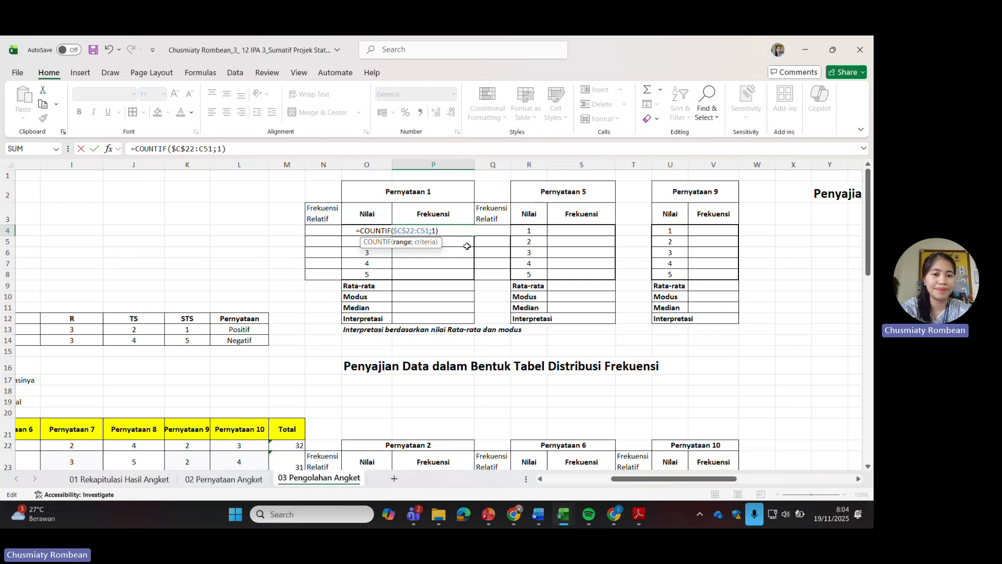
key(Right)
key(Right)
key(Right)
text($)
key(Right)
text($)
key(Return)
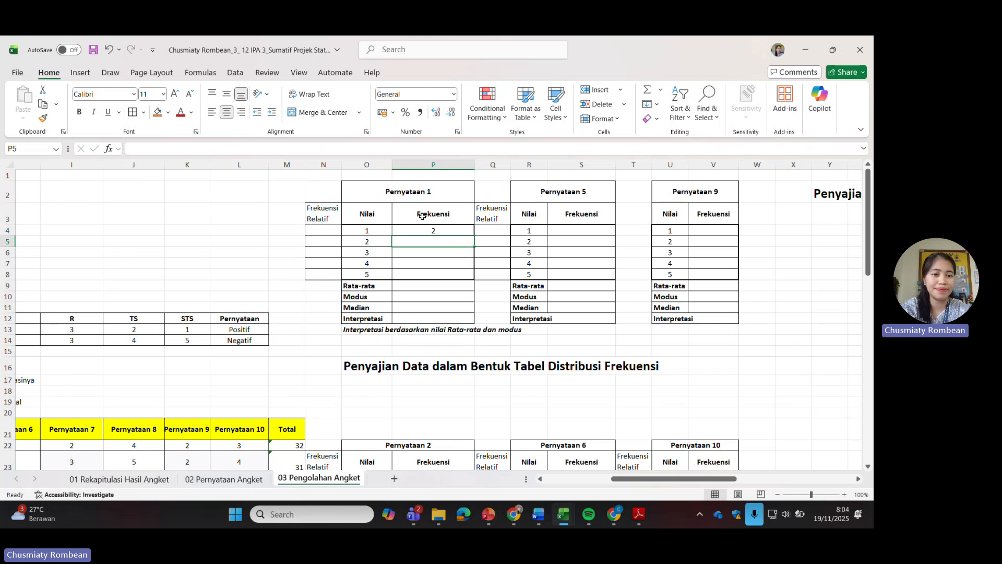
Fill the COUNTIF formula from P4 down to P8 in the Pernyataan 1 table
click(463, 228)
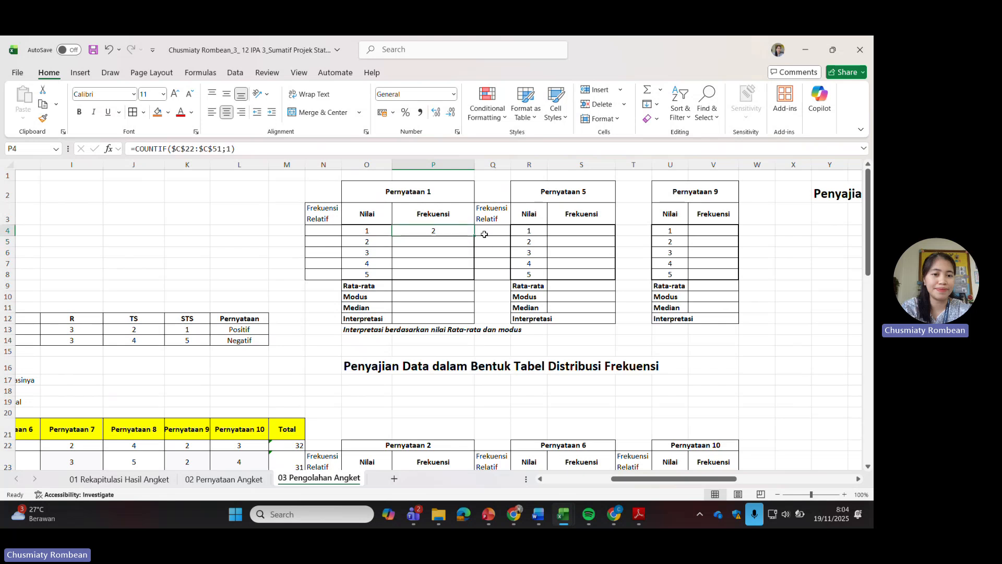
drag(477, 237, 477, 277)
click(494, 256)
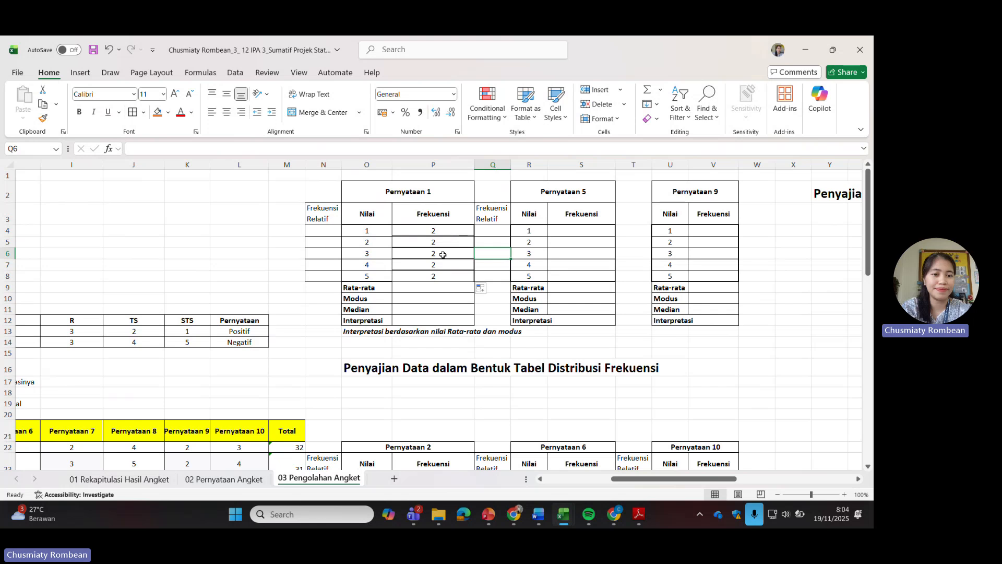
Change the COUNTIF criteria in the Pernyataan 1 table to 2 in P5 and 3 in P6
click(448, 245)
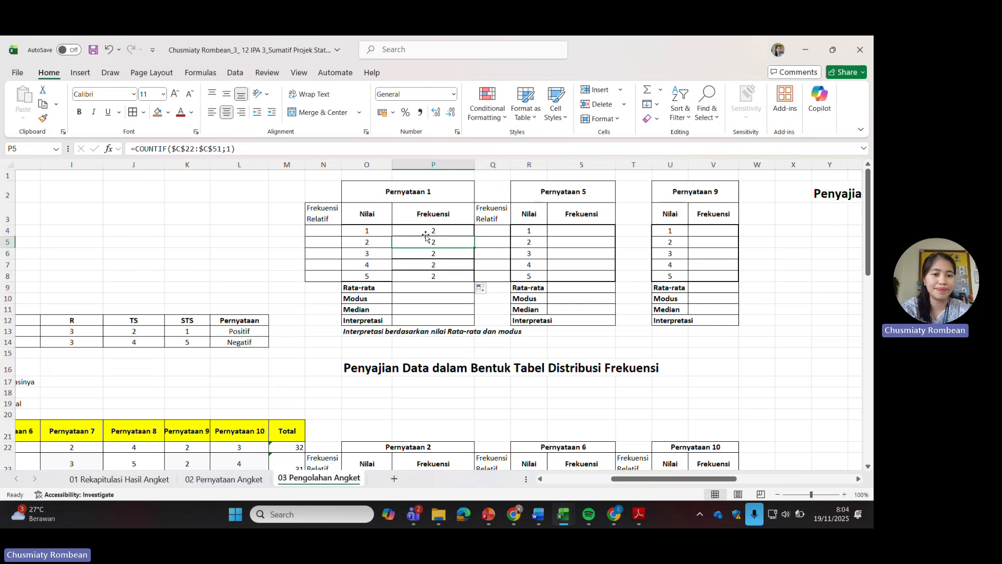
click(234, 149)
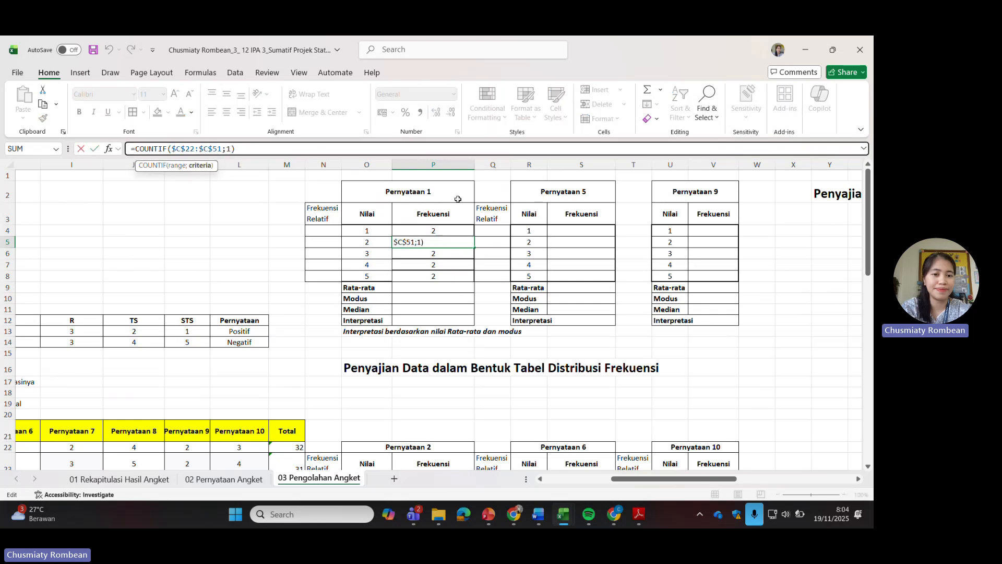
key(BackSpace)
text(2)
key(Return)
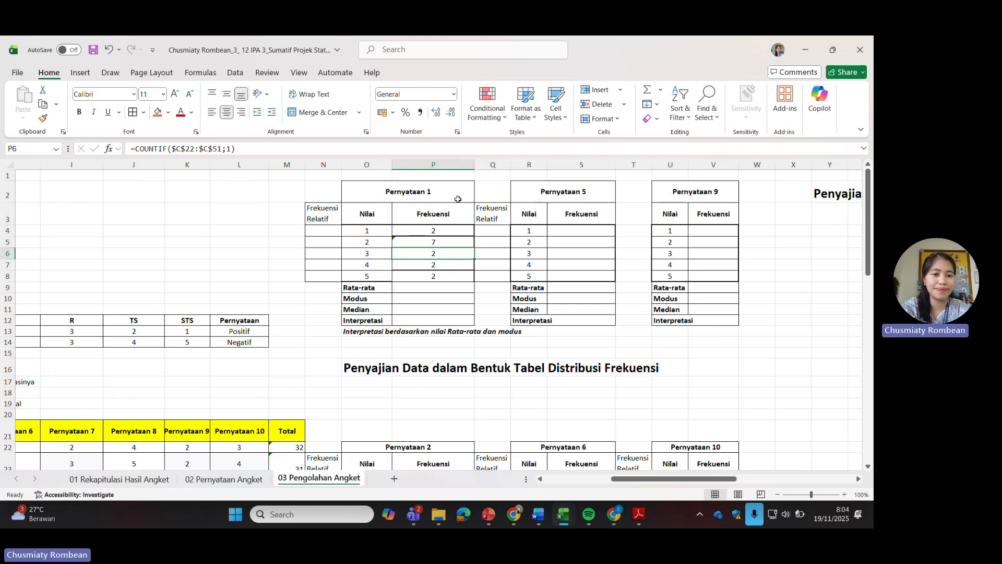
click(234, 149)
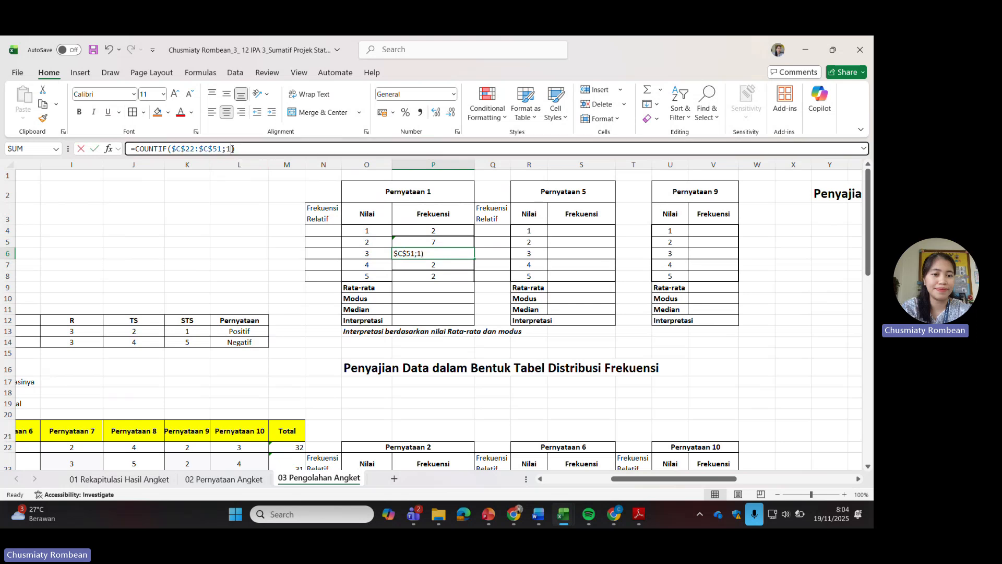
key(BackSpace)
text(3)
key(Return)
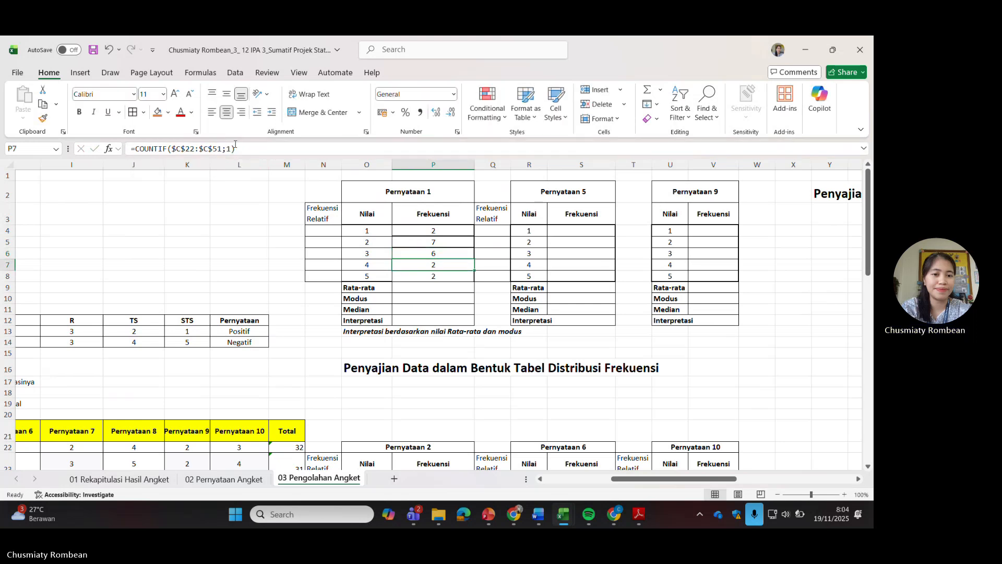
Set the COUNTIF criteria for the Pernyataan 1 frequencies to 4 in P7 and 5 in P8
click(229, 149)
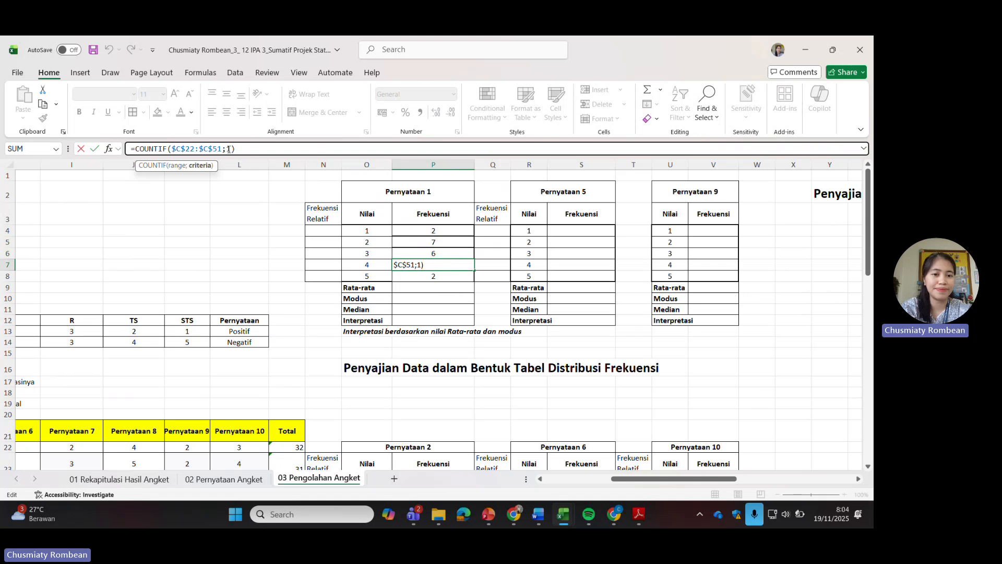
key(BackSpace)
text(4)
key(Return)
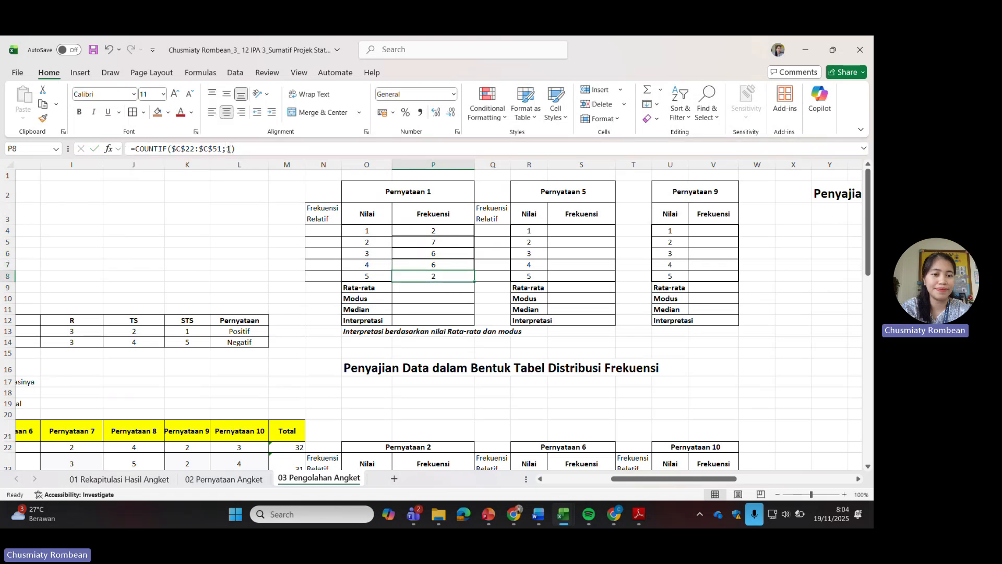
click(230, 149)
key(BackSpace)
text(5)
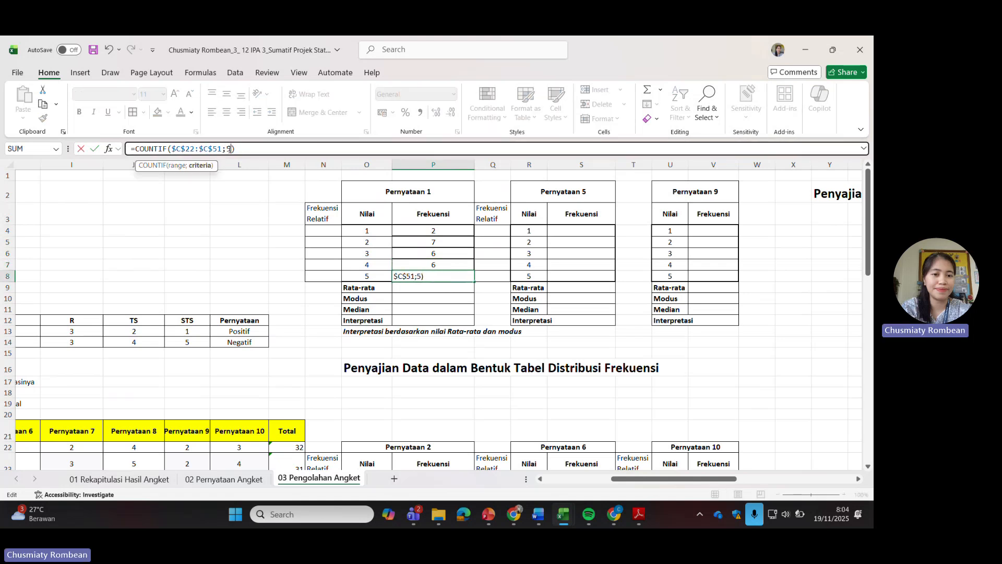
key(shift+Return)
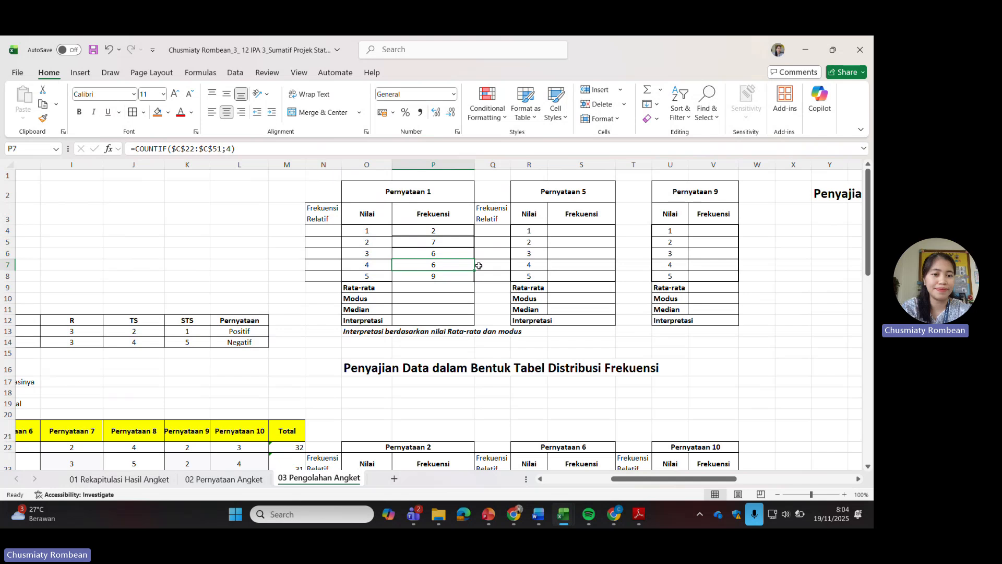
Total the Pernyataan 1 frequencies in N9 with =SUM(P4:P8) as a check on the respondent count
click(333, 289)
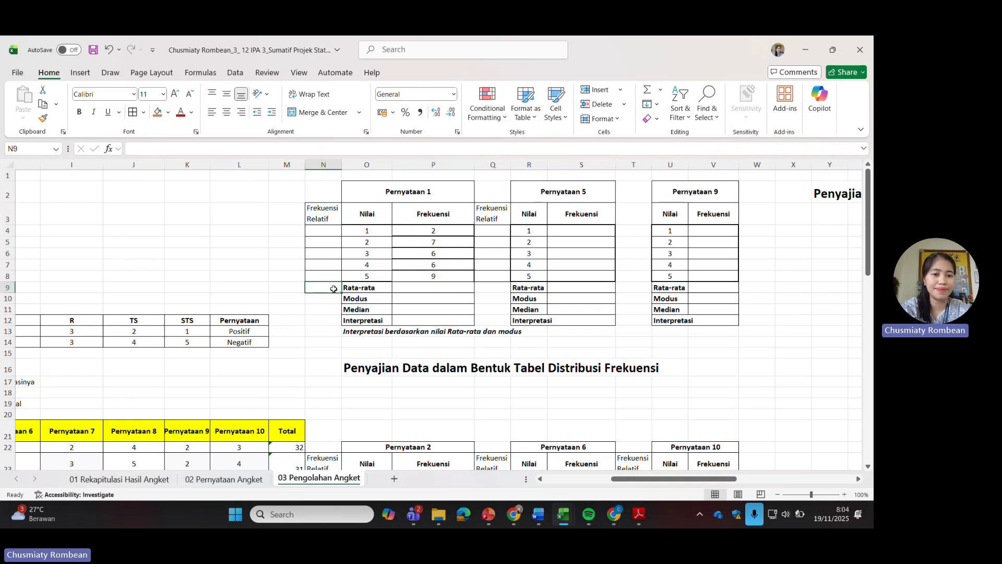
click(446, 232)
drag(446, 232, 441, 274)
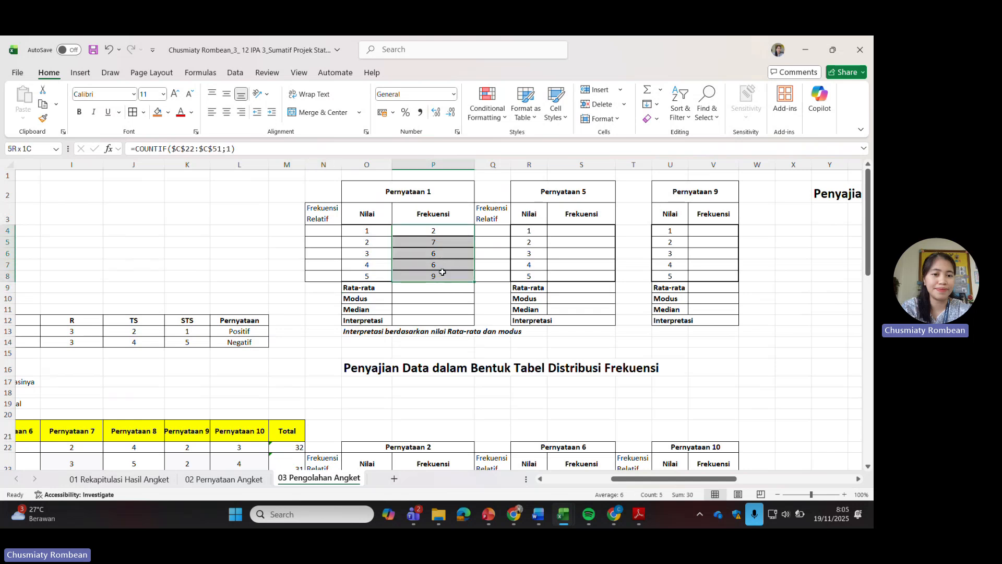
click(324, 285)
text(=sum)
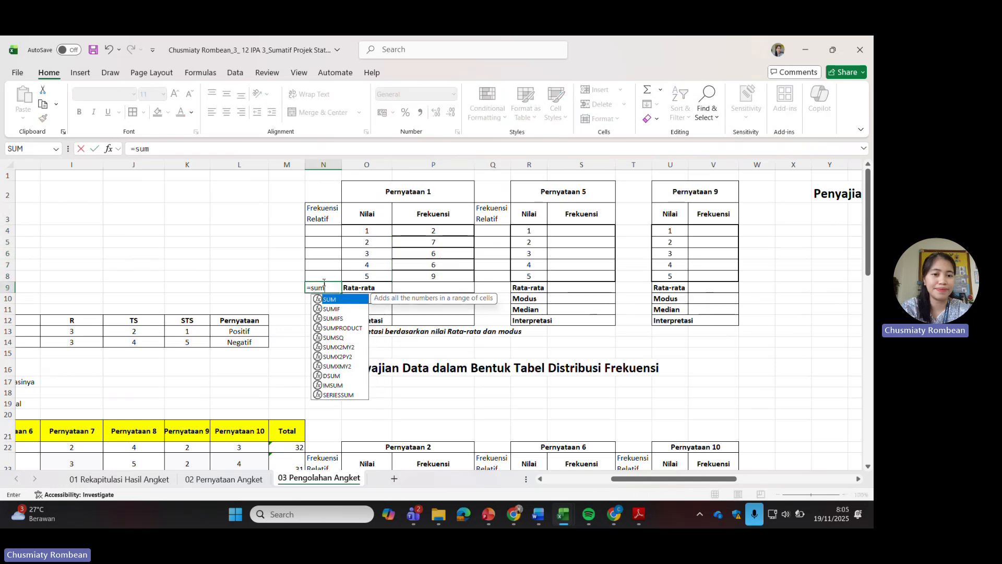
text(()
drag(433, 231, 434, 276)
key(Return)
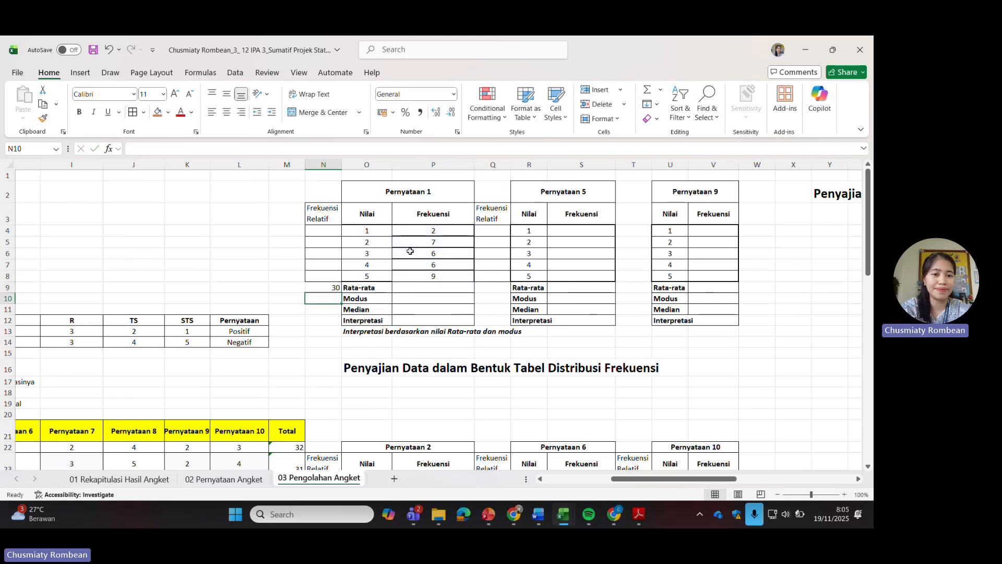
double_click(335, 291)
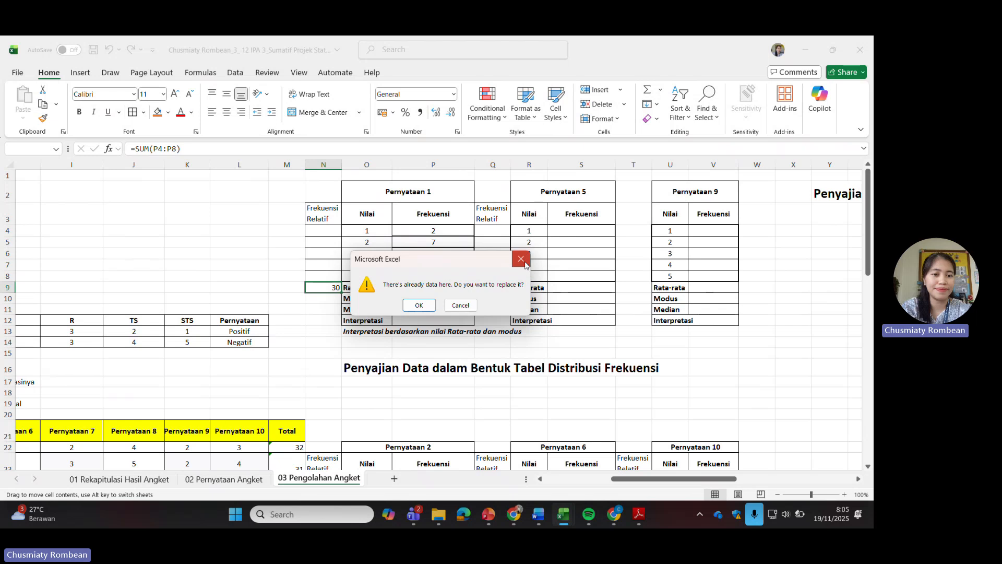
click(521, 259)
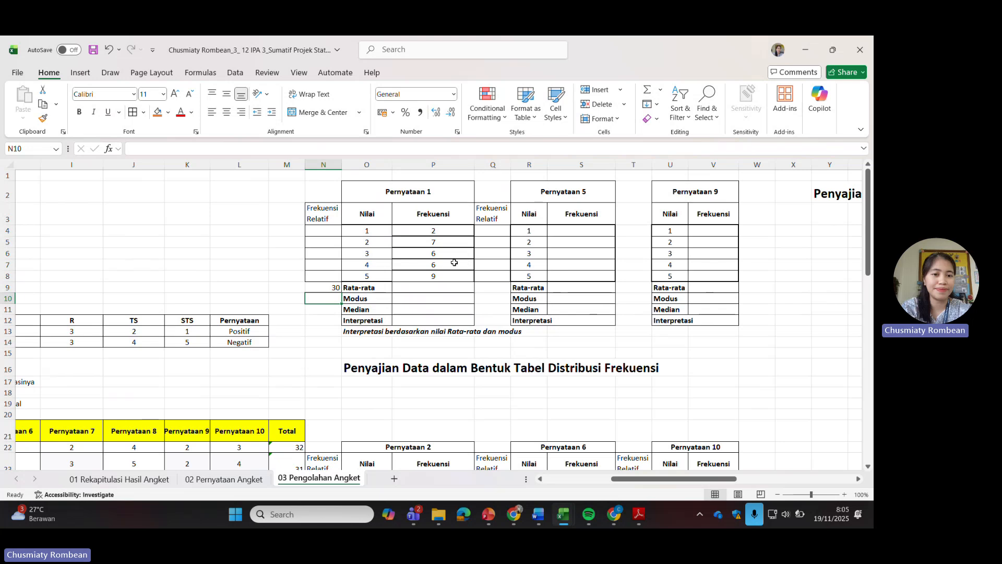
Begin the Rata-rata formula for Pernyataan 1 in P9 with =(O4*P4+O5*P5+, multiplying each Nilai by its Frekuensi
click(438, 291)
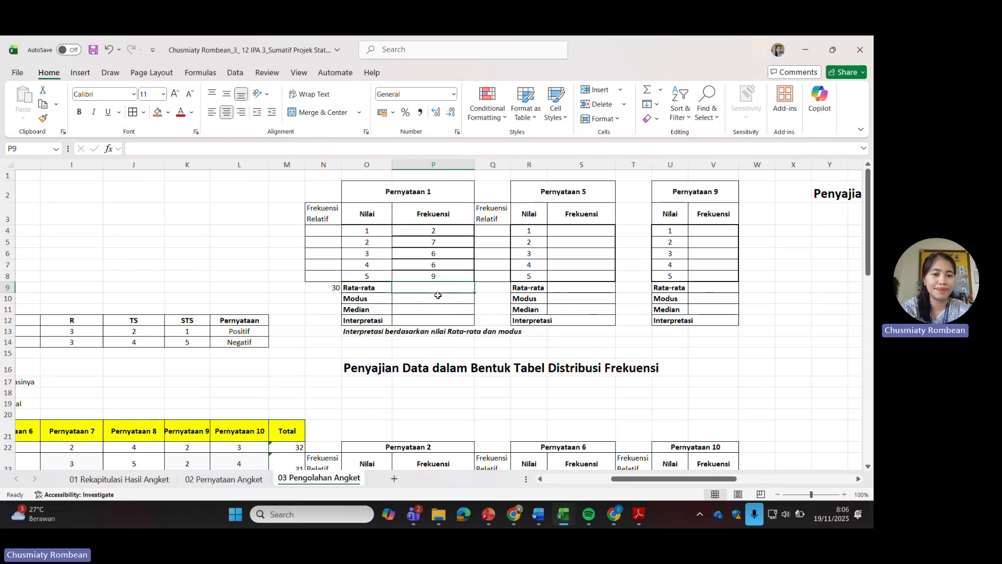
text(=()
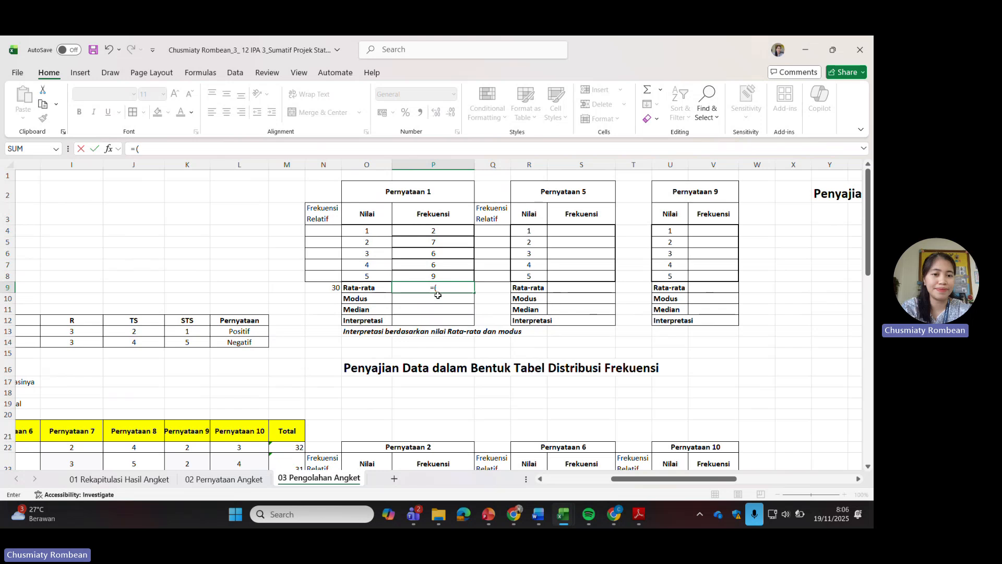
click(388, 230)
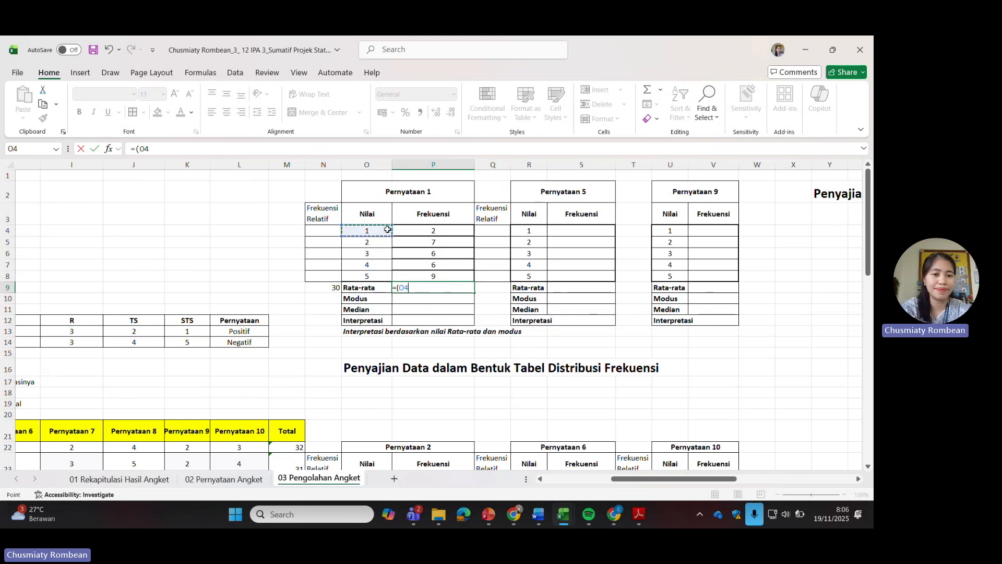
text(*)
key(Right)
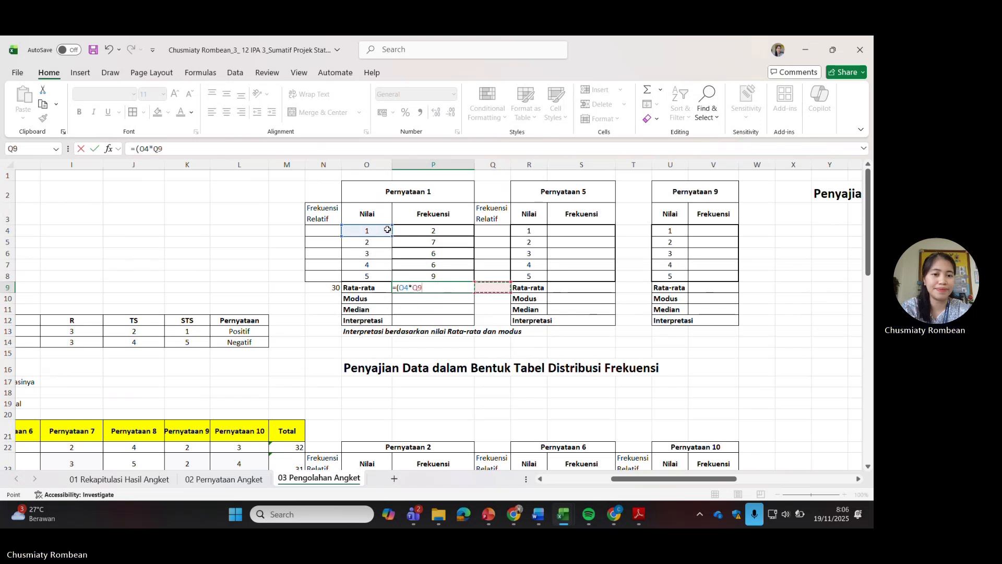
key(BackSpace)
key(BackSpace)
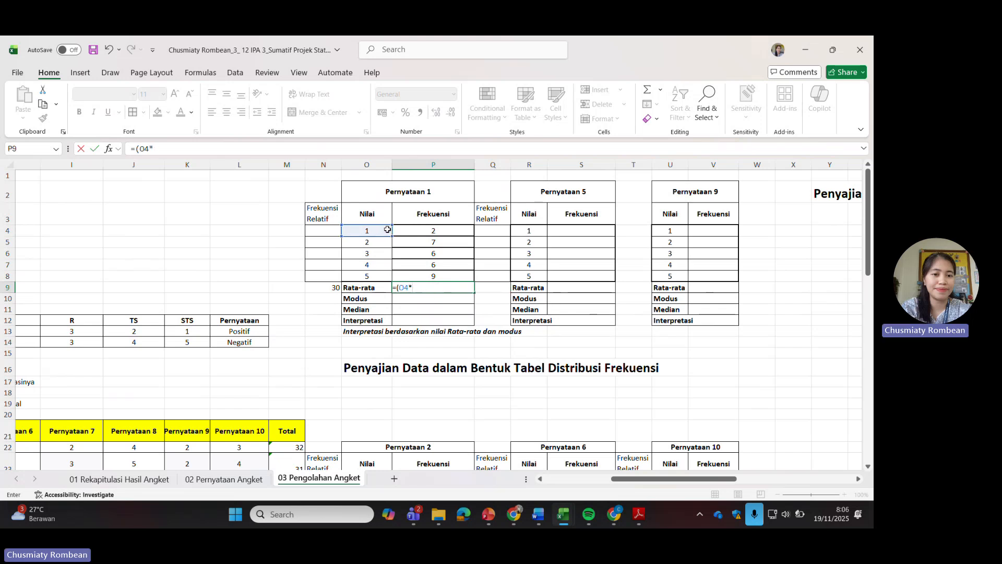
click(416, 231)
text(+)
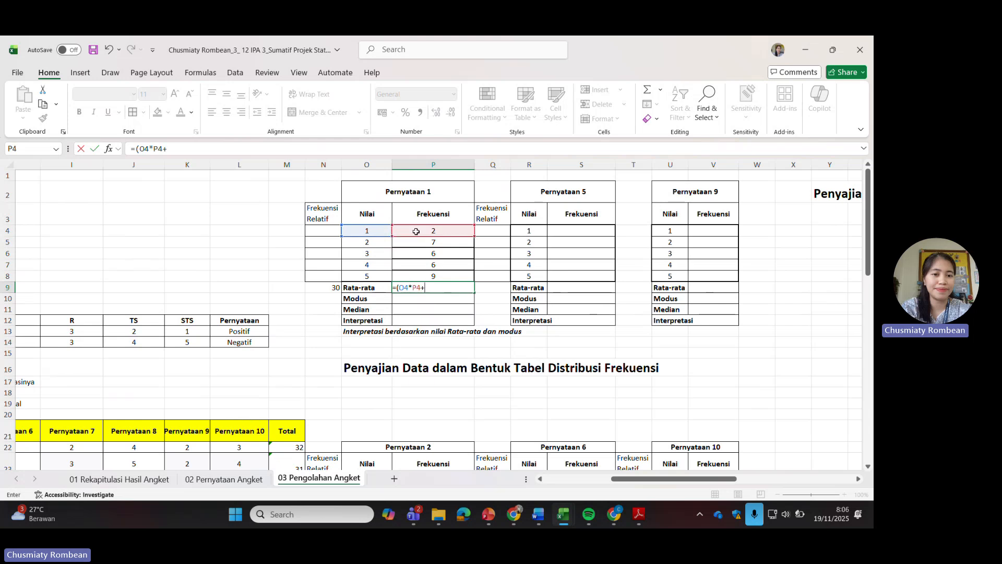
click(386, 241)
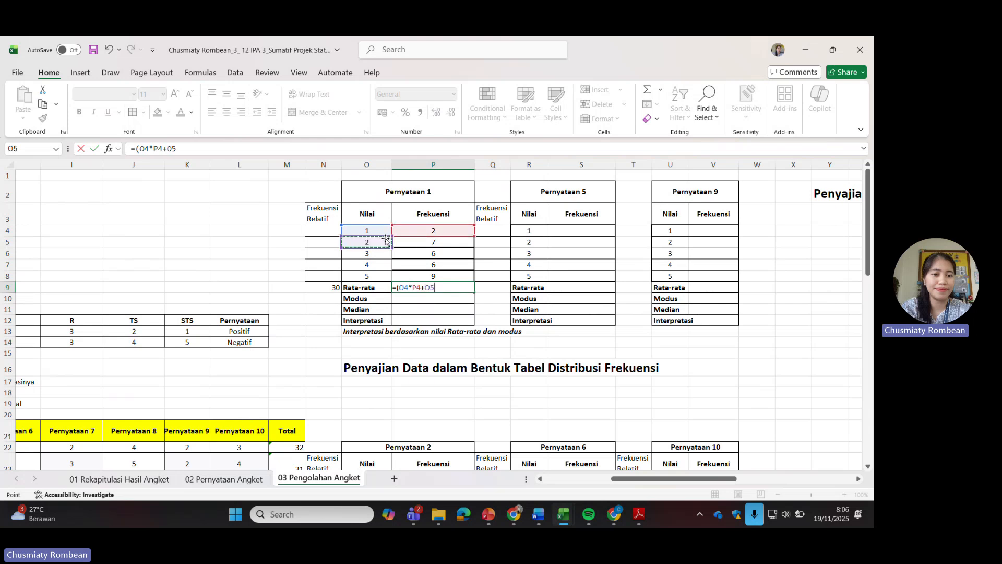
text(*)
click(433, 241)
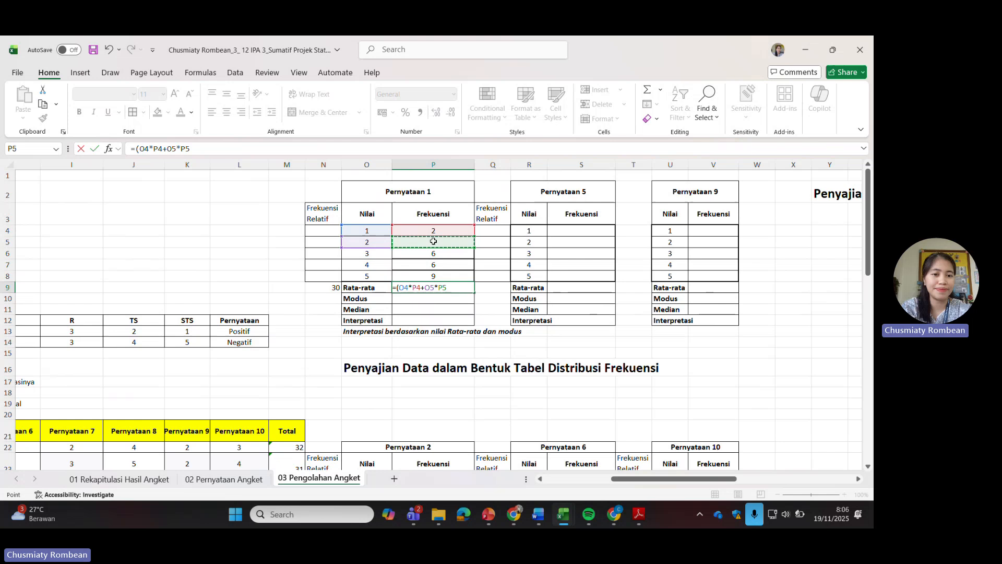
text(+)
Complete the Rata-rata formula in P9 so it reads =(O4*P4+O5*P5+O6*P6+O7*P7+O8*P8)/30
click(369, 253)
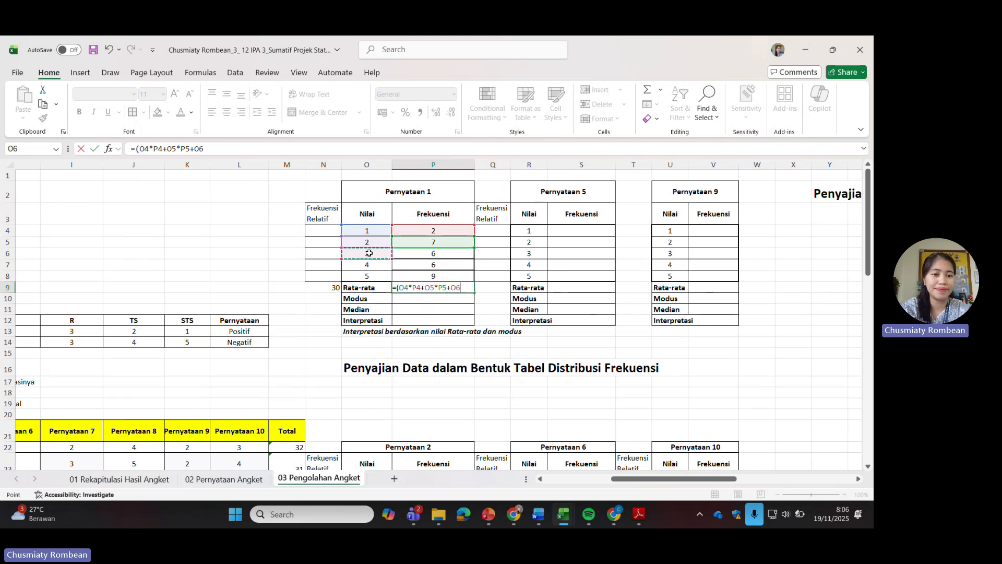
text(*)
click(418, 253)
text(+)
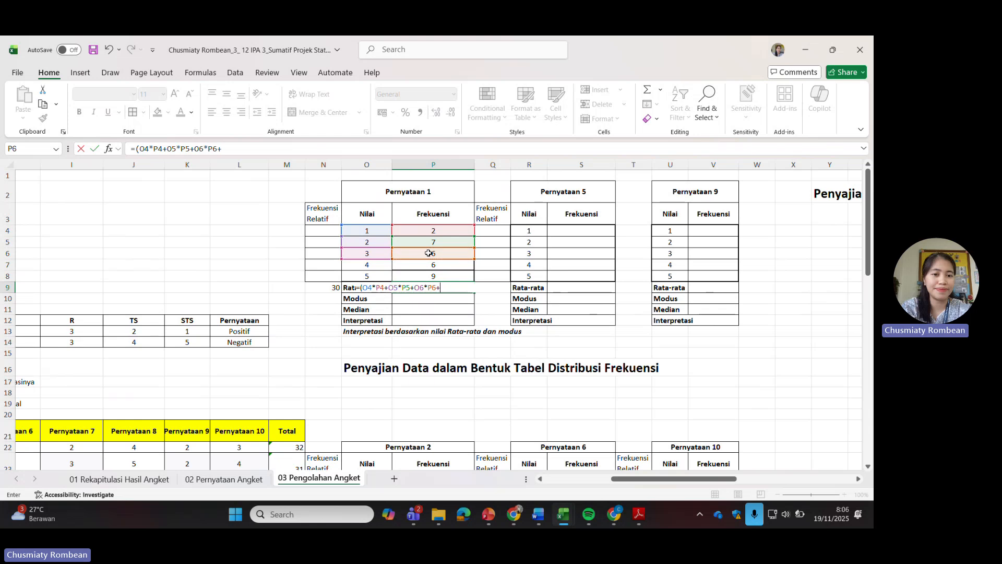
click(370, 265)
text(*)
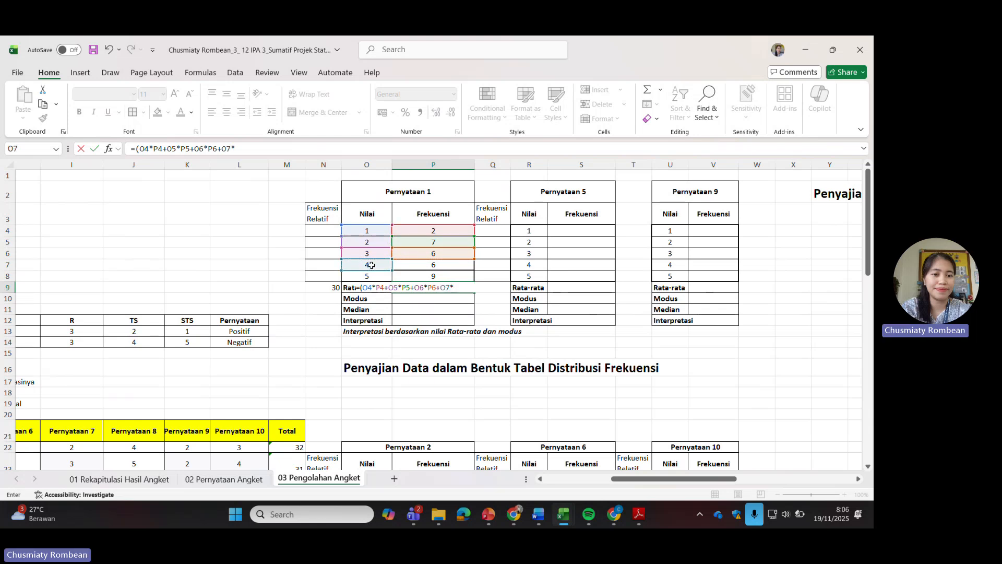
click(436, 267)
text(*)
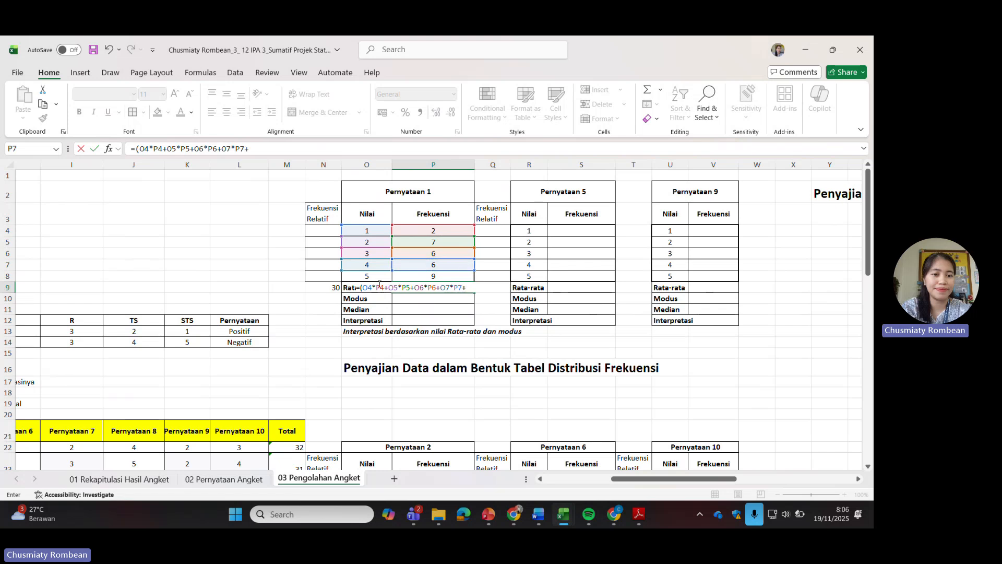
click(380, 277)
text(*)
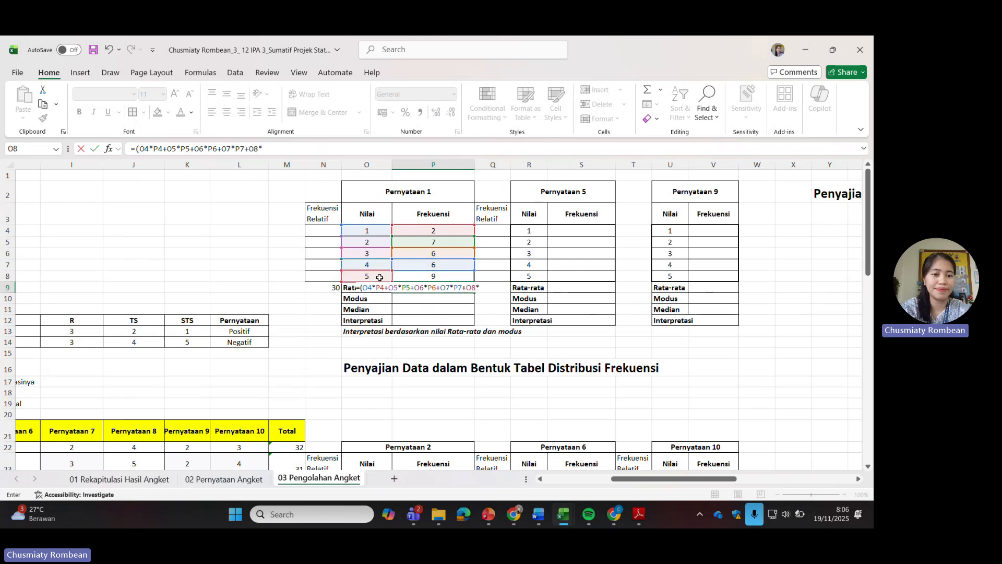
click(412, 275)
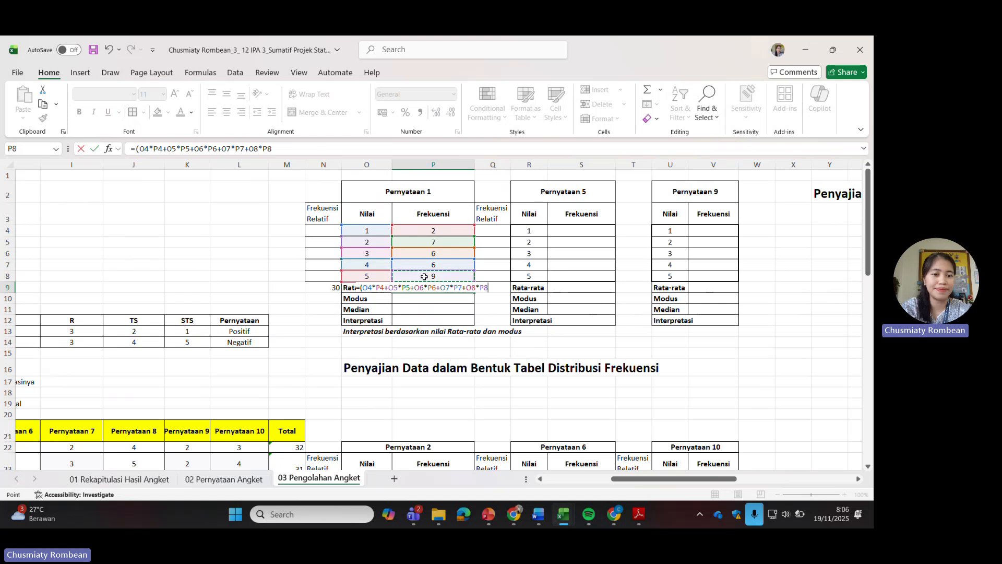
text()/30)
key(Return)
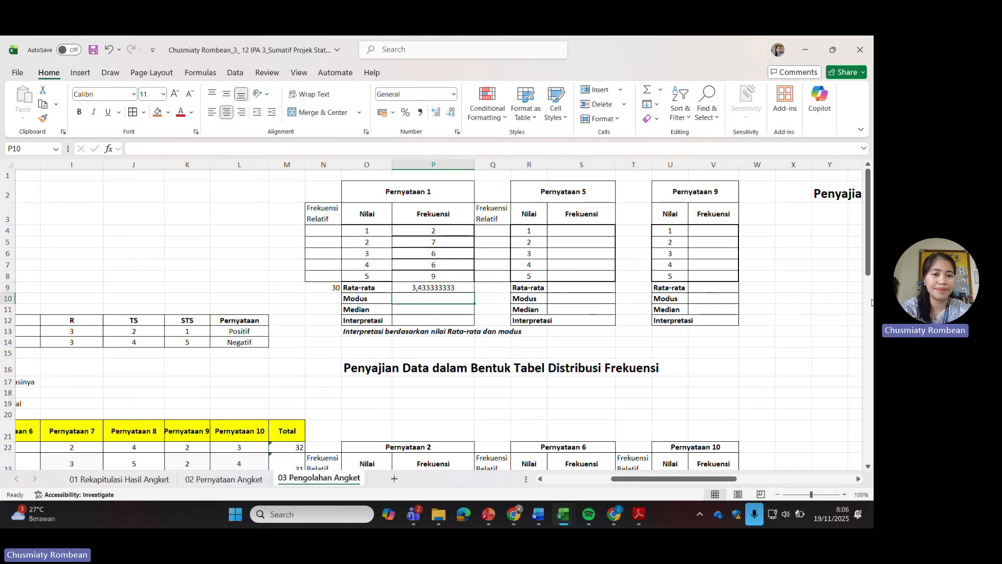
click(458, 288)
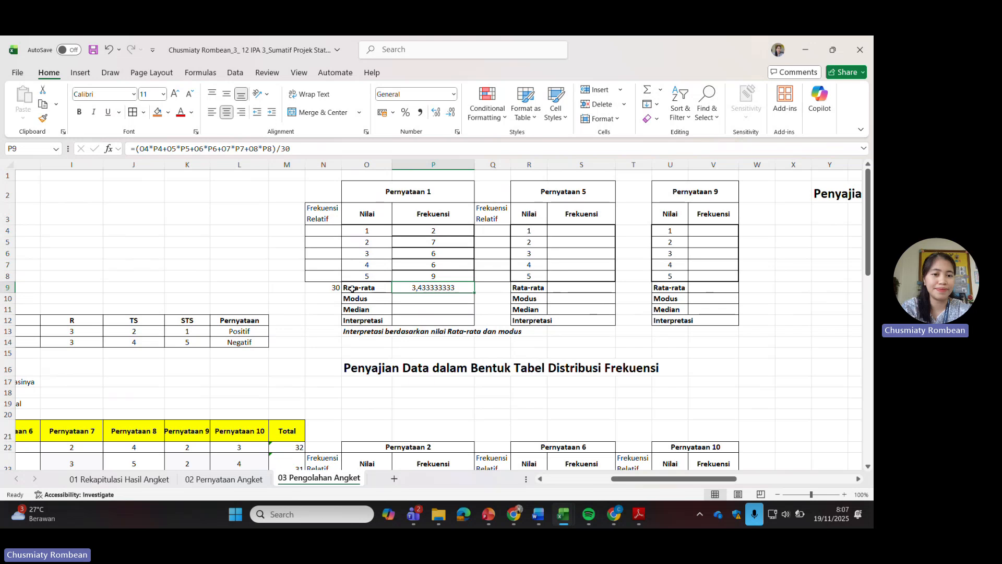
Replace the respondent total in N9 with the note "cenderung setuju atau ragu-ragu" beside the Pernyataan 1 Rata-rata
click(333, 288)
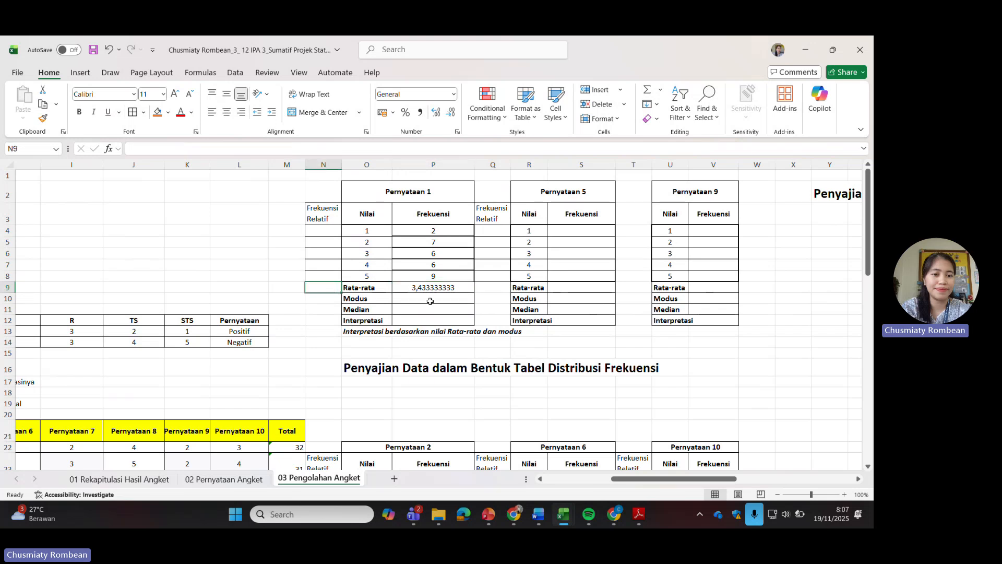
text(cenderung)
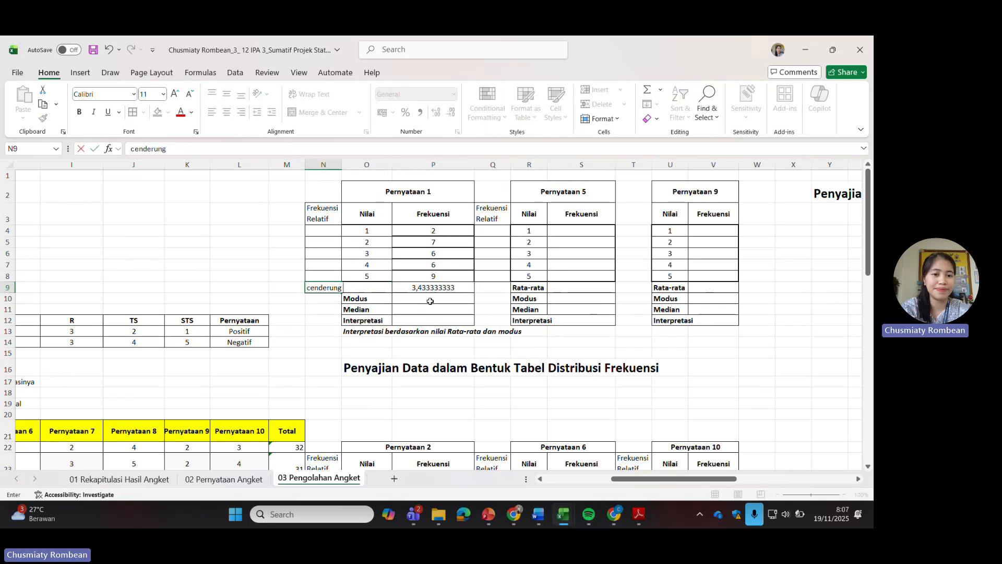
text( setuju atau)
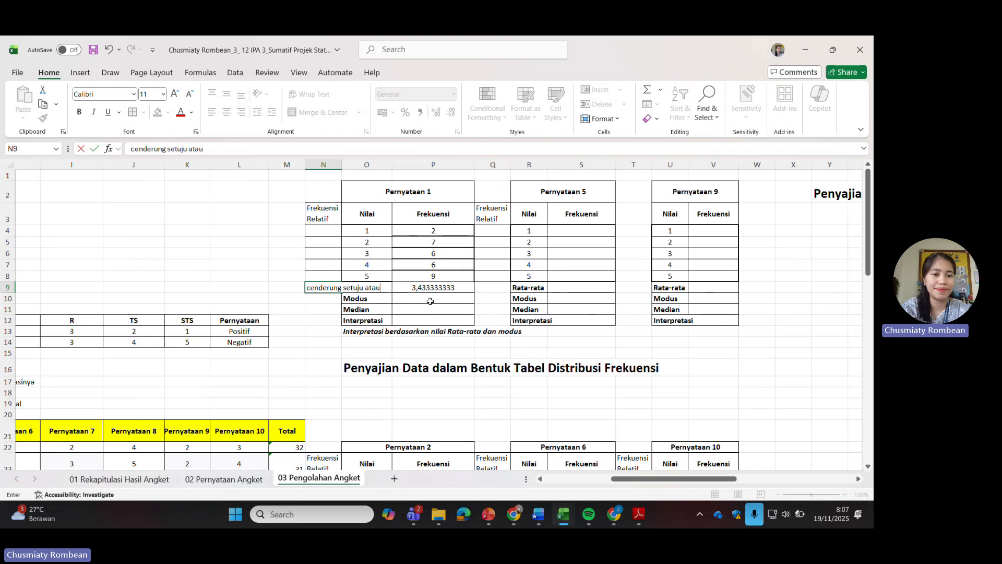
text( ragu-)
text(ra)
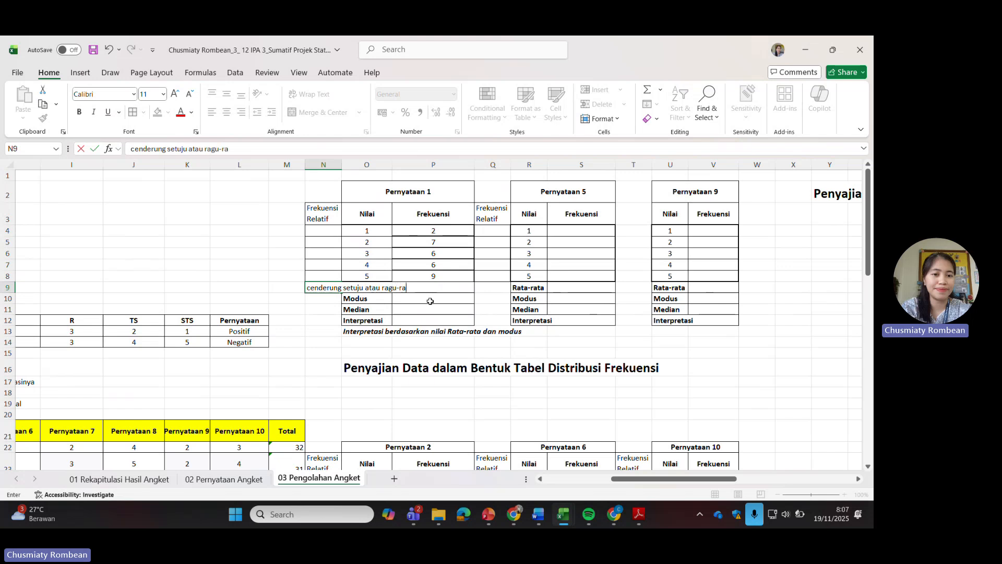
text(gu)
Enter 5 as the Modus for Pernyataan 1 in P10
click(430, 301)
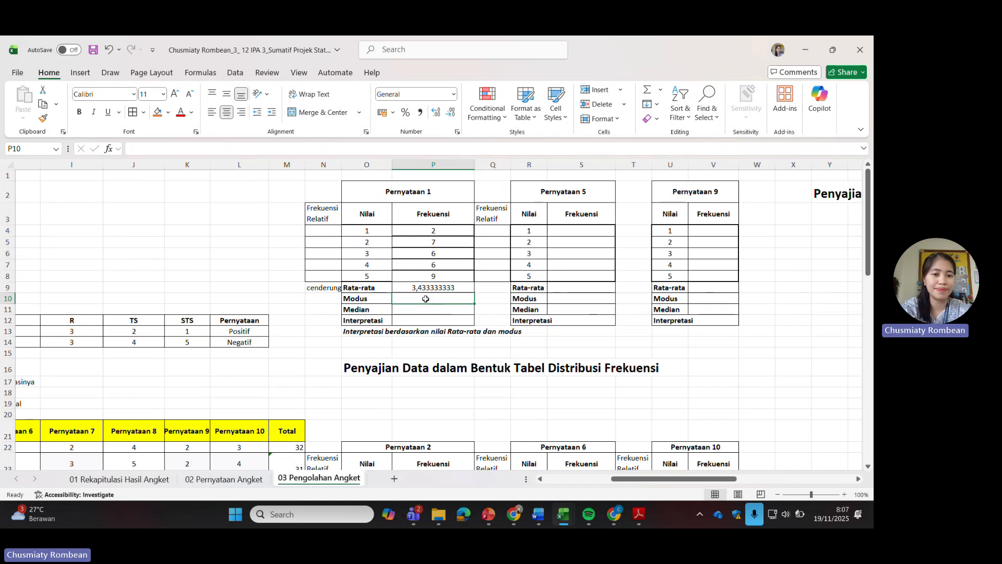
text(5)
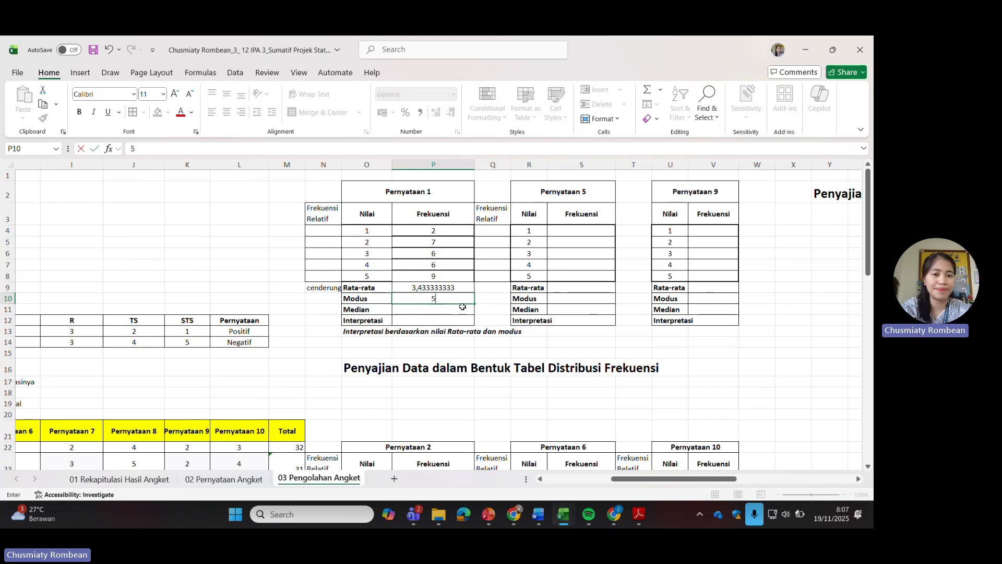
click(490, 312)
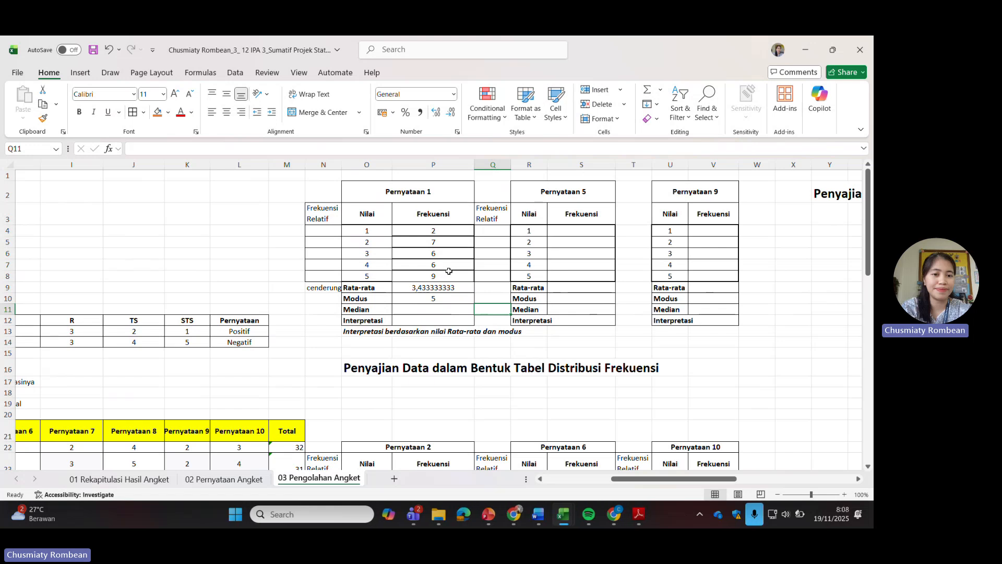
Try "3 dan 4" as the Pernyataan 1 Modus in P10, and set it back to 5
click(448, 299)
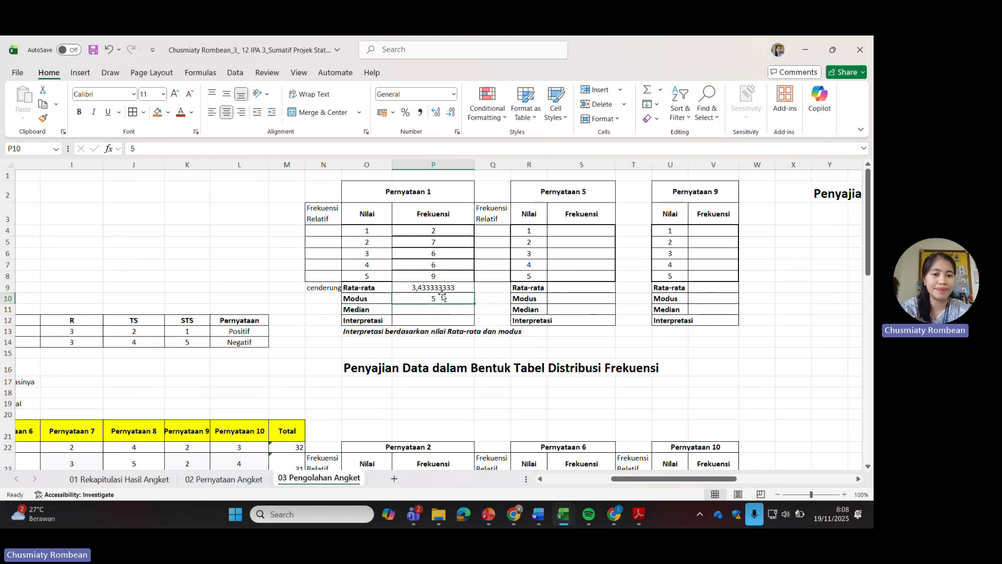
text(3 dan 4)
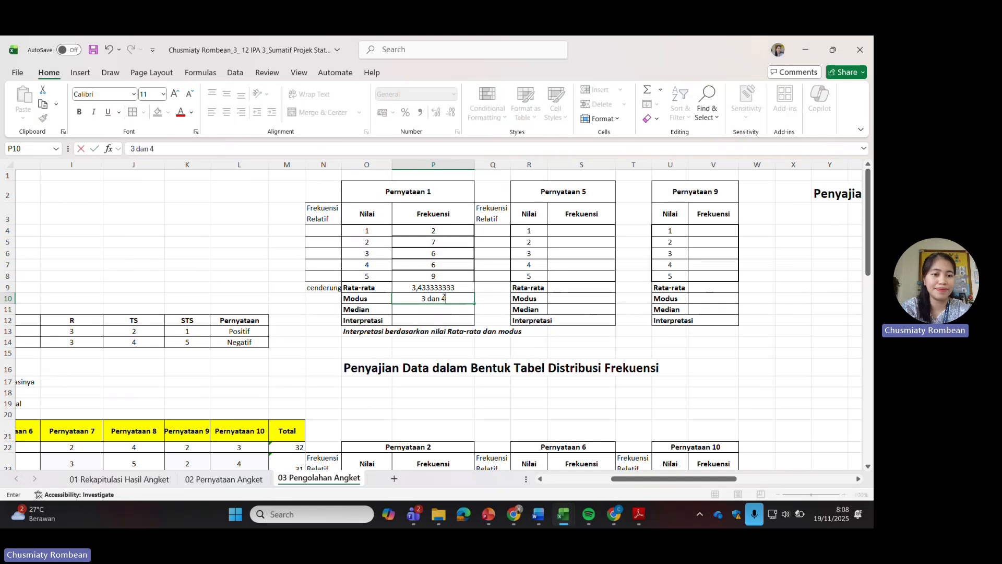
key(BackSpace)
key(BackSpace)
key(BackSpace)
key(BackSpace)
key(BackSpace)
key(BackSpace)
key(BackSpace)
text(5)
key(Return)
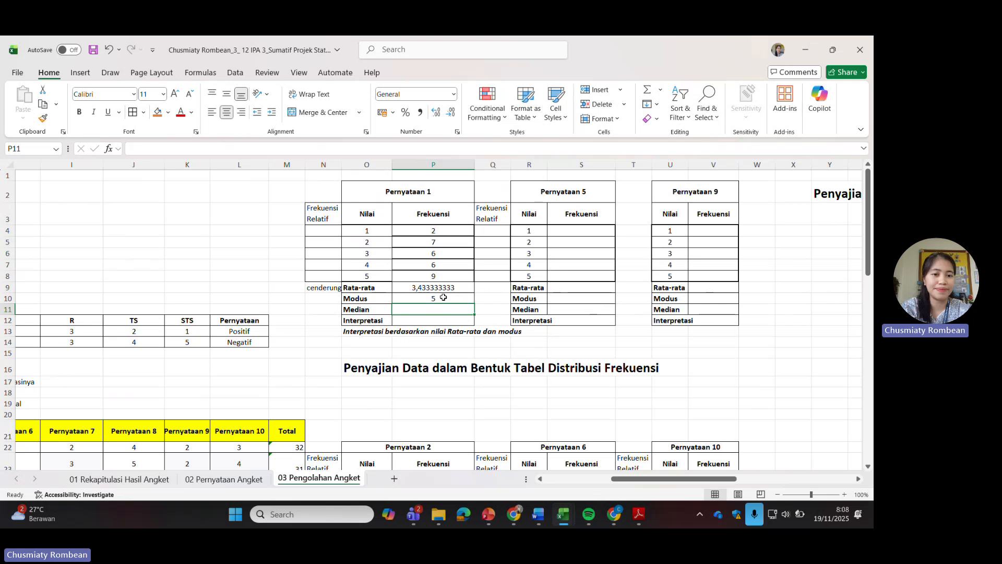
Write the median position working in P11 as "data ke 1/2 *(n+1)= data ke 1/2*31= data ke 15,5"
text(data ke)
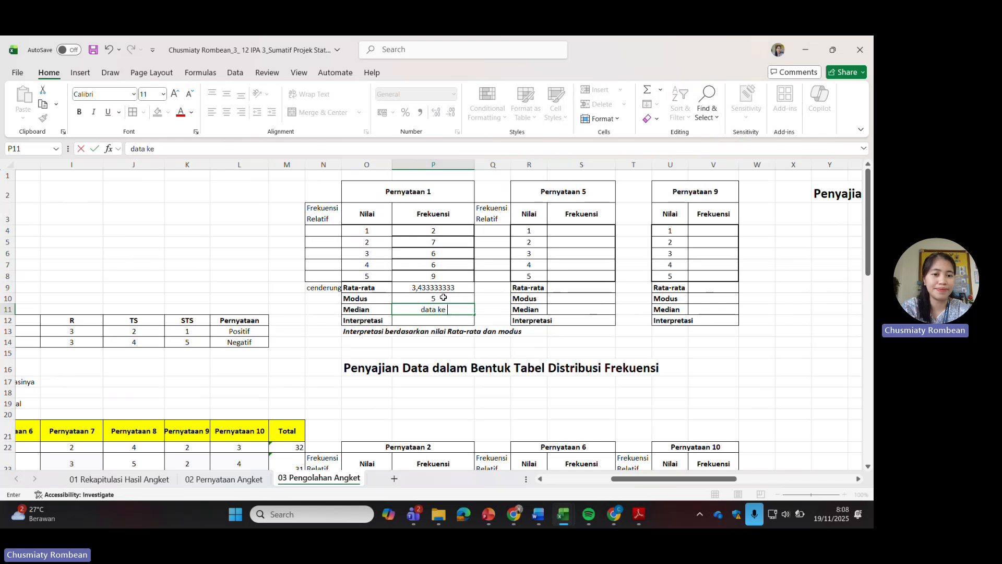
text( 1/2 *(n+1)
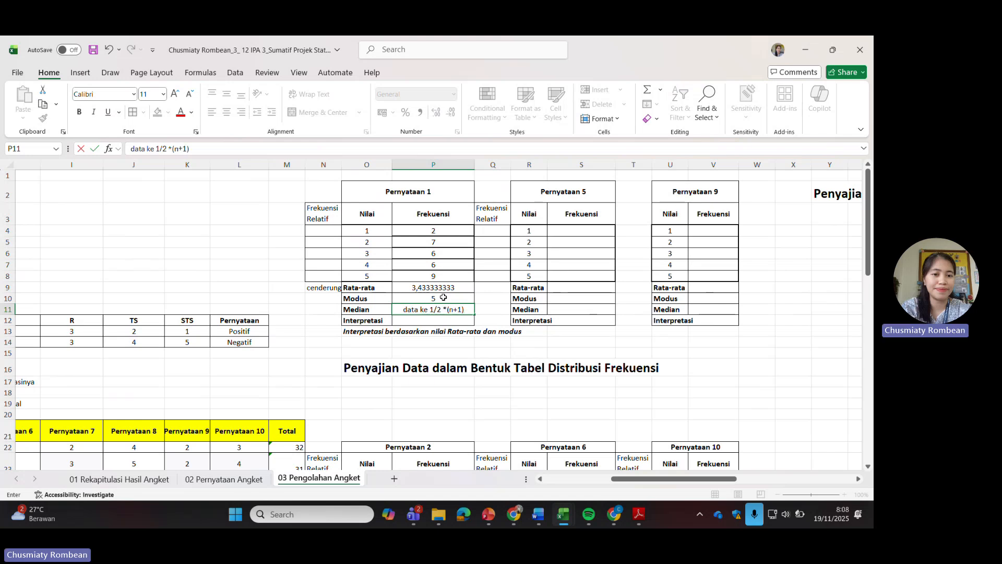
text()= data ke)
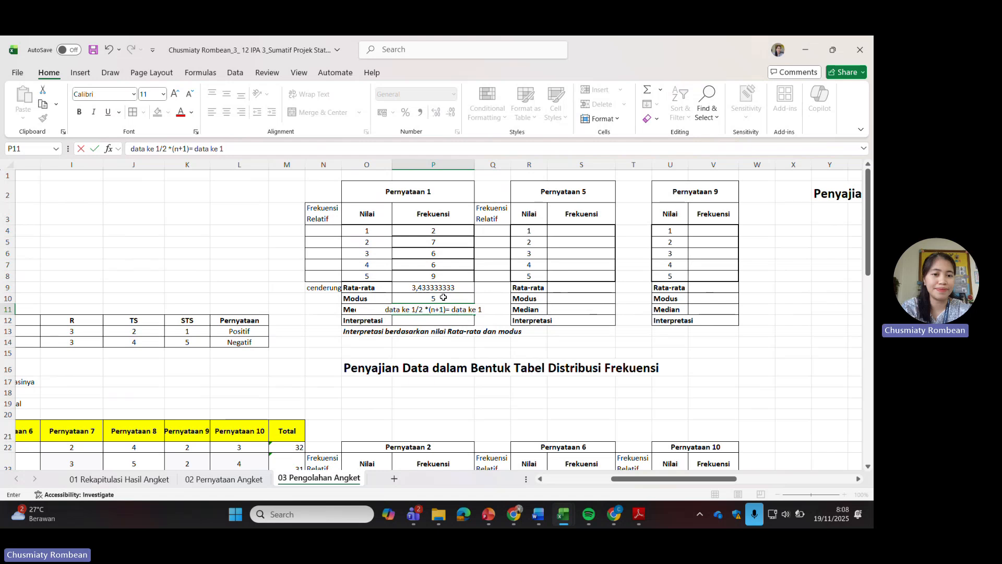
text( 1/2)
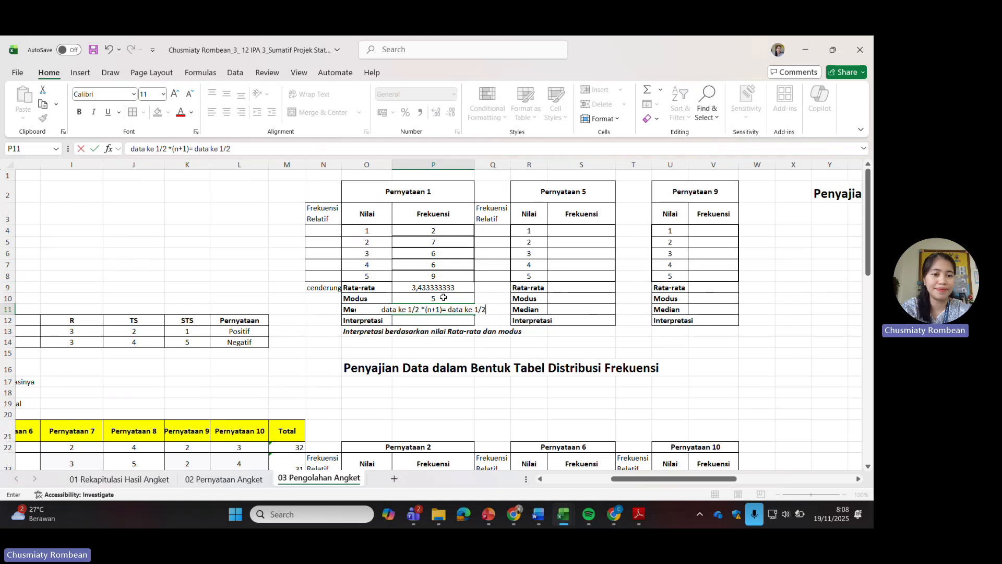
text(*31= data ke)
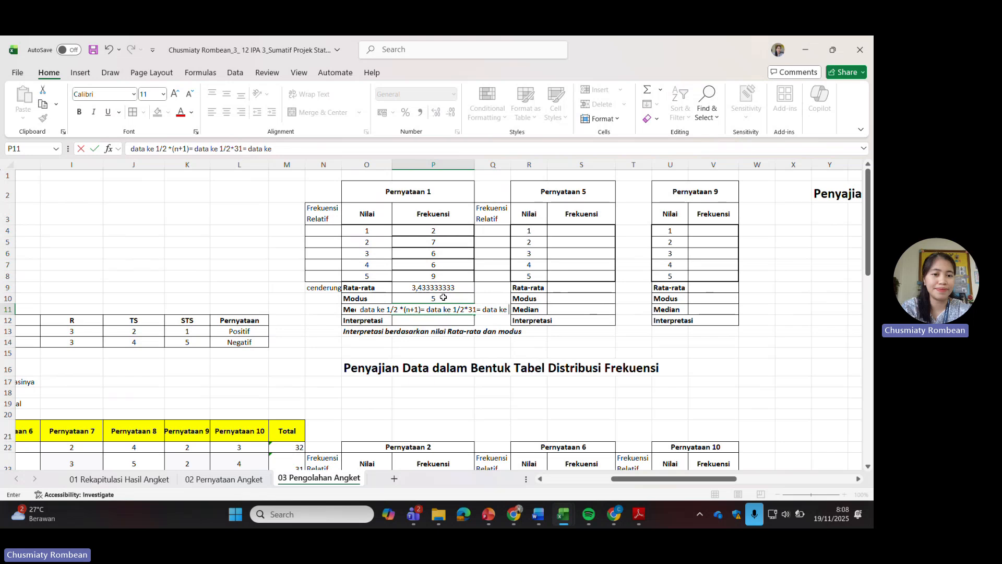
text( 15,5)
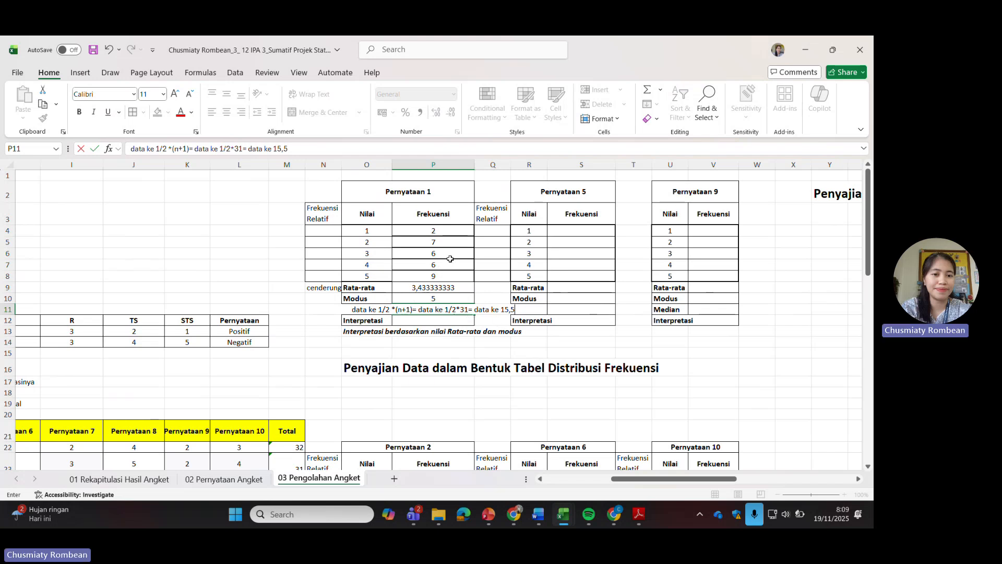
click(479, 332)
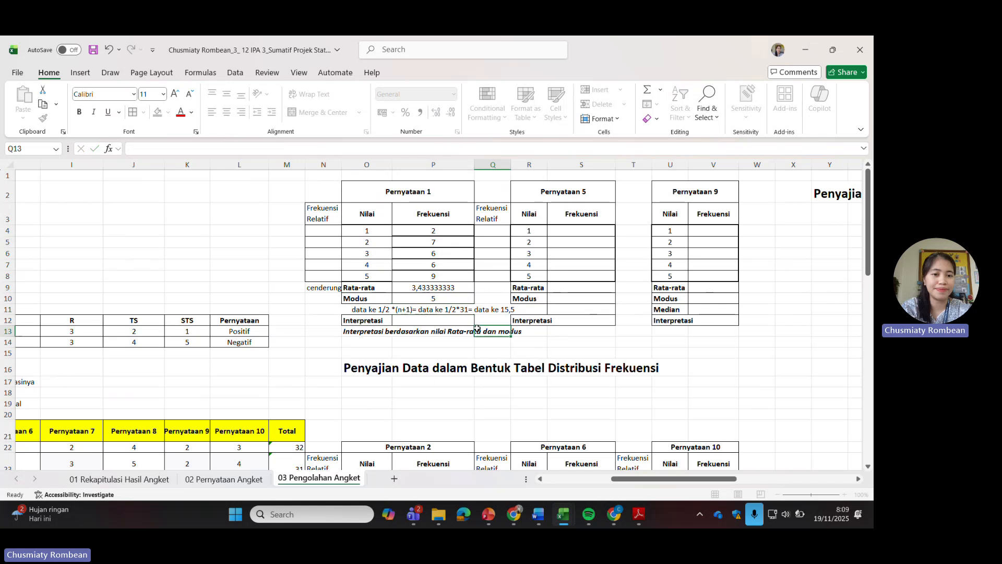
Enter 3,5 as the Median for Pernyataan 1 in P11, replacing the written working
click(437, 312)
text(3,5)
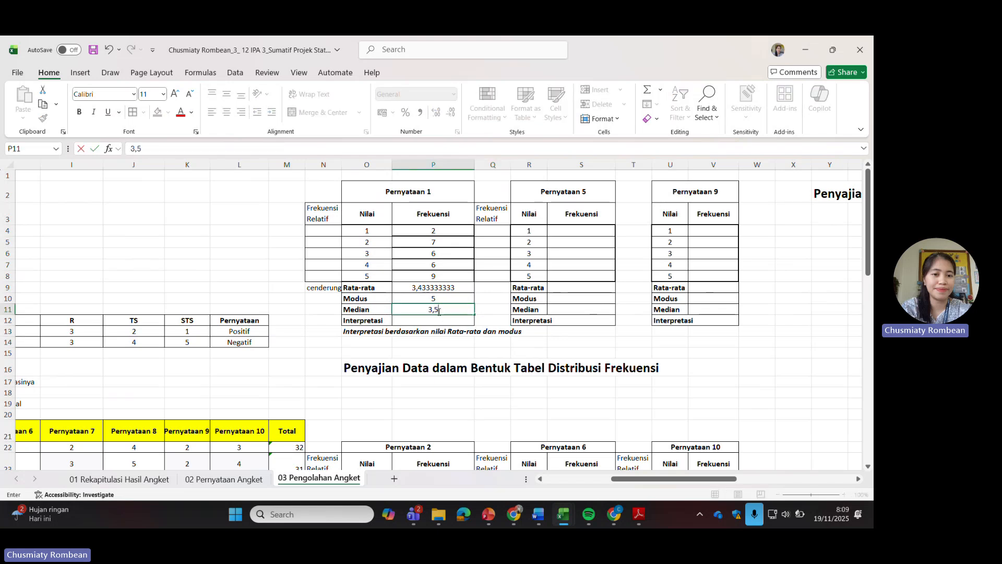
click(434, 322)
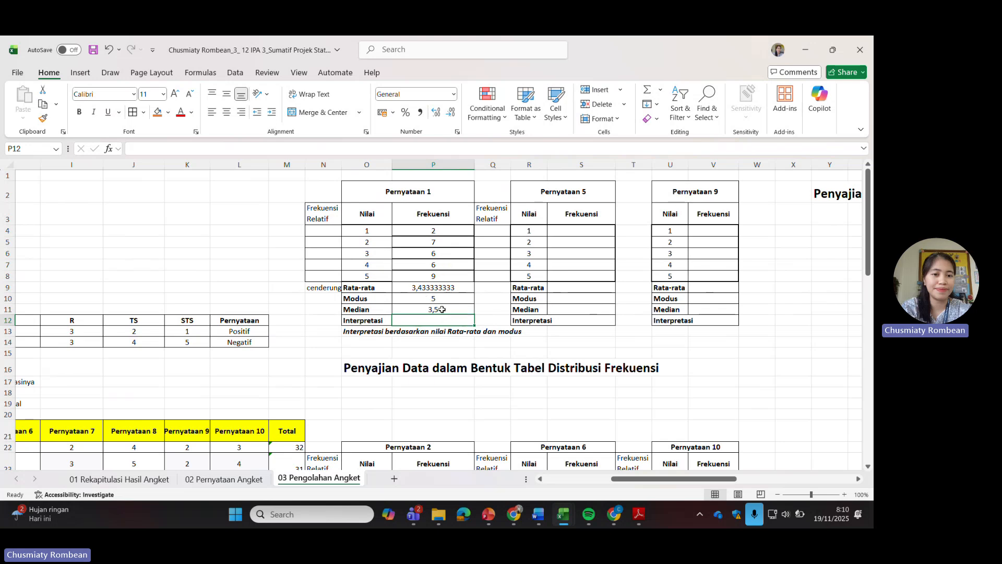
Switch to the open Keuangan 12IPA2 workbook and examine the frequency tables and title on its 03 Pengolahan Angket sheet
click(561, 515)
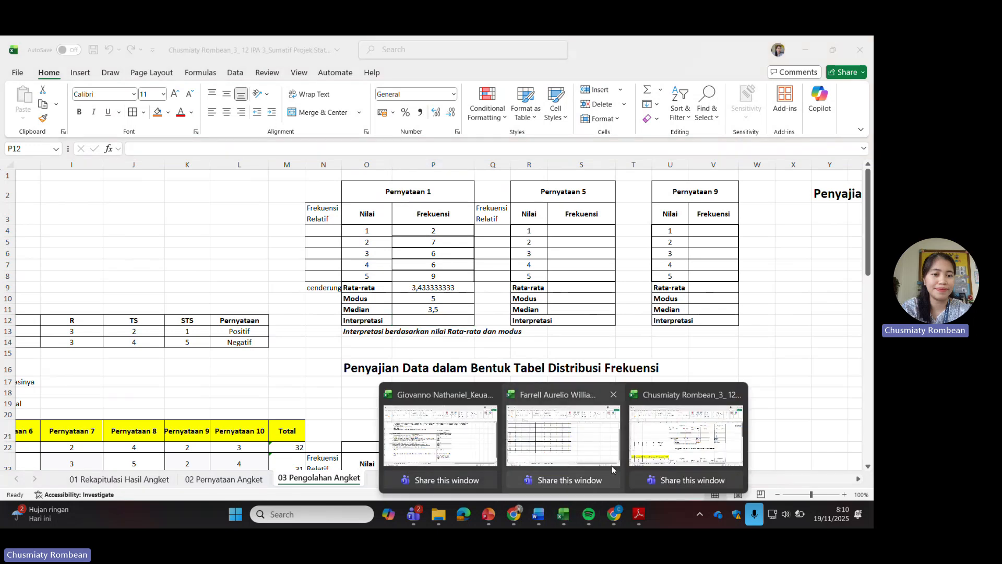
click(422, 431)
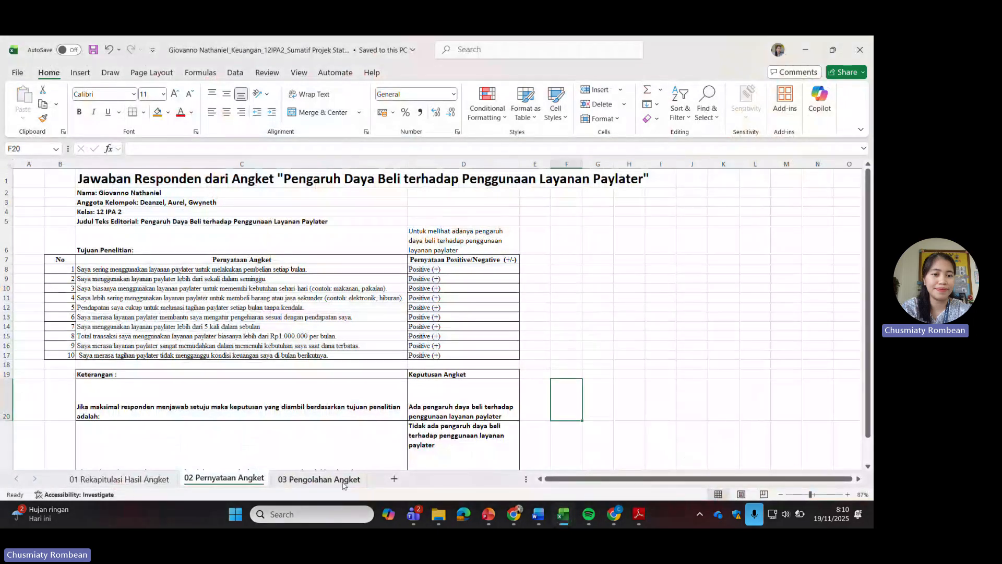
click(319, 479)
scroll(485, 377, down, 1)
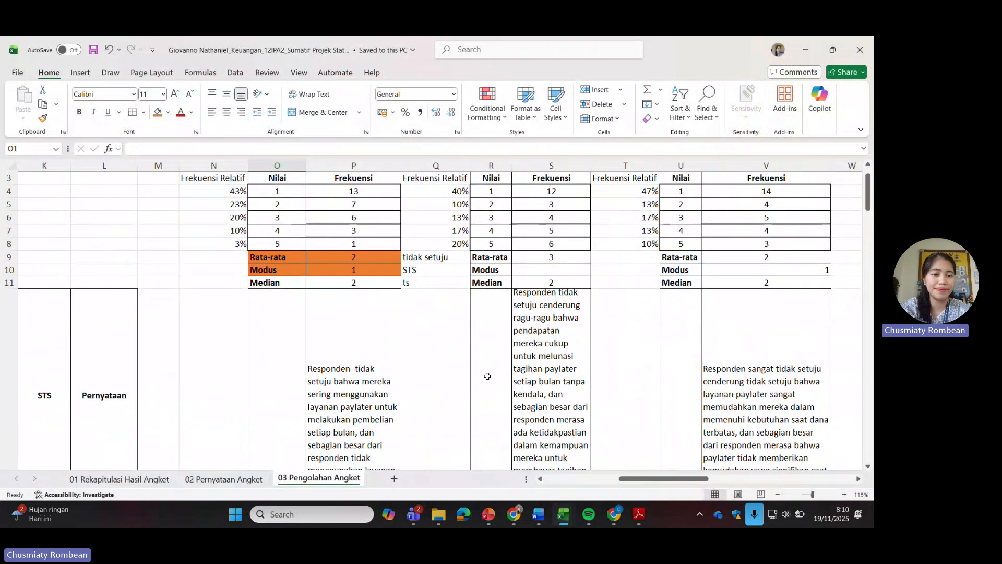
scroll(485, 377, up, 1)
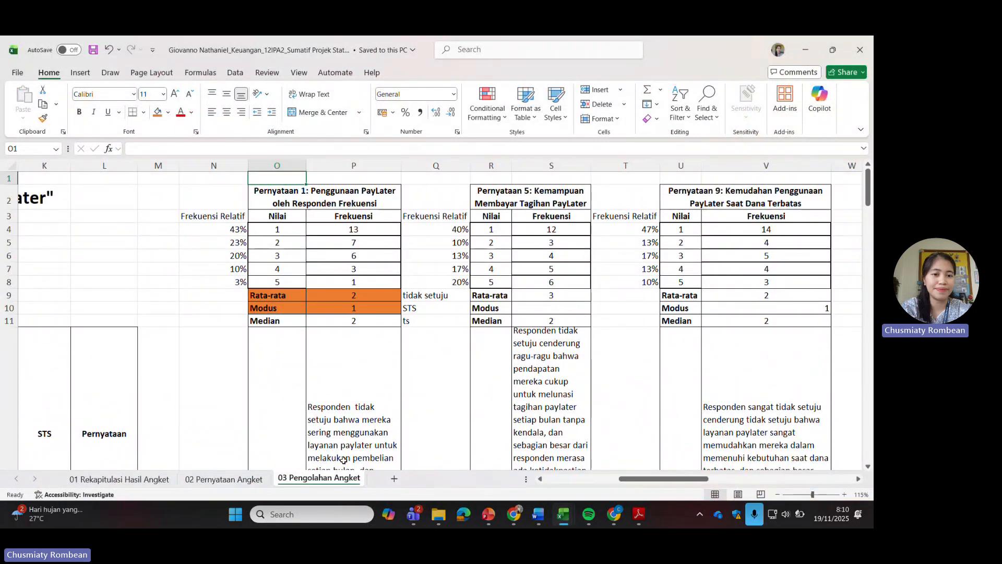
drag(638, 479, 548, 479)
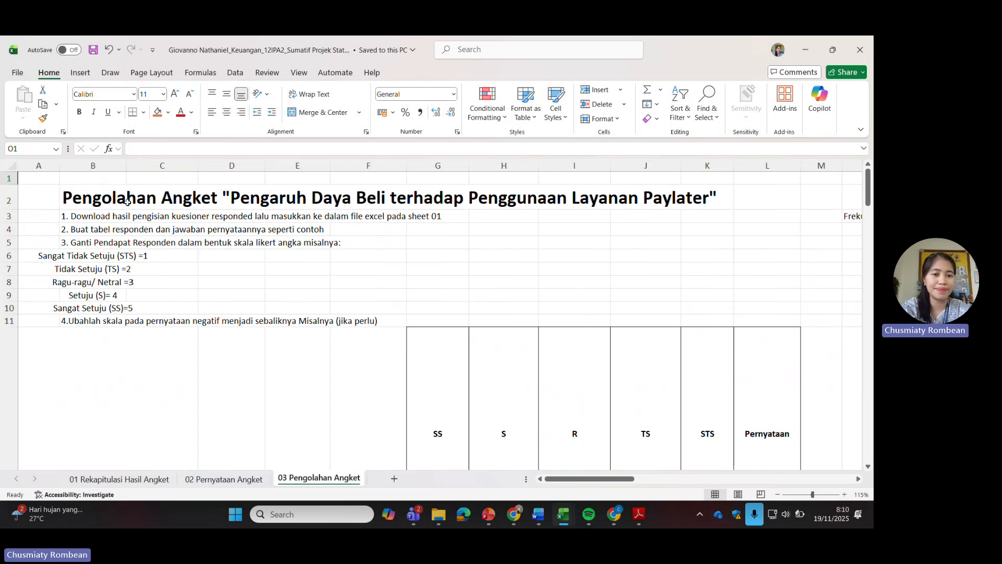
click(115, 194)
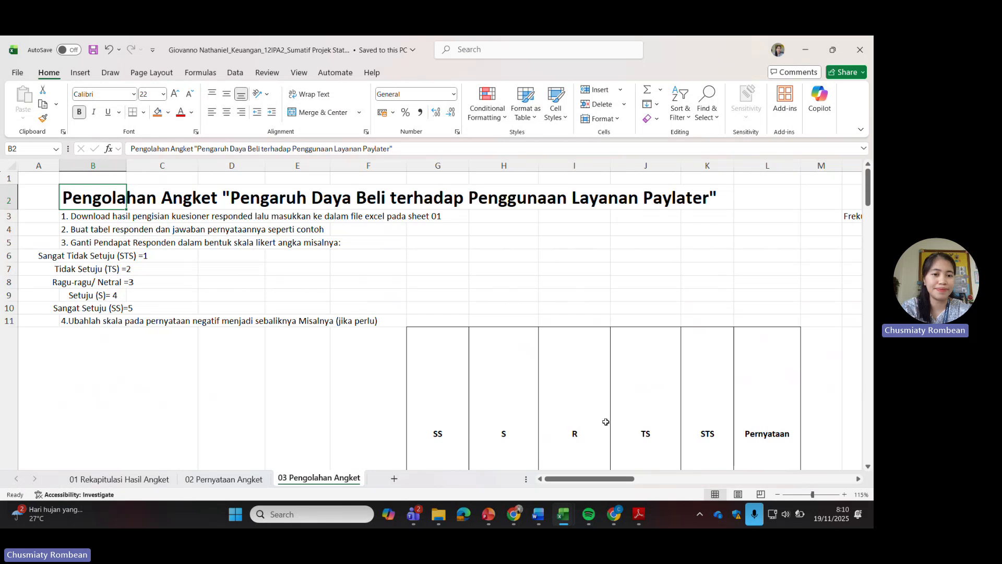
Copy the text of the first statement from C8 on the 02 Pernyataan Angket sheet
click(235, 478)
click(223, 271)
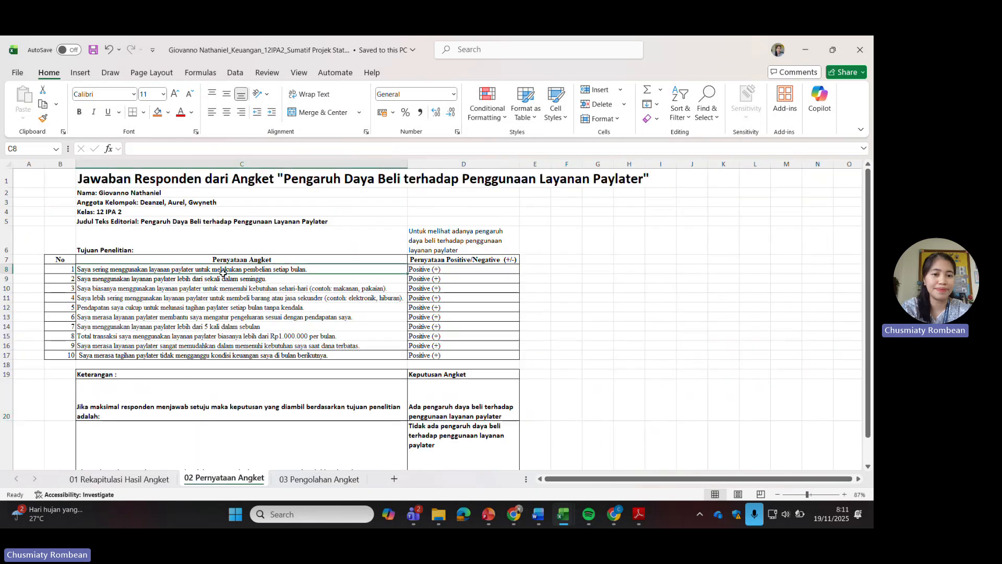
drag(422, 150, 130, 149)
key(ctrl+c)
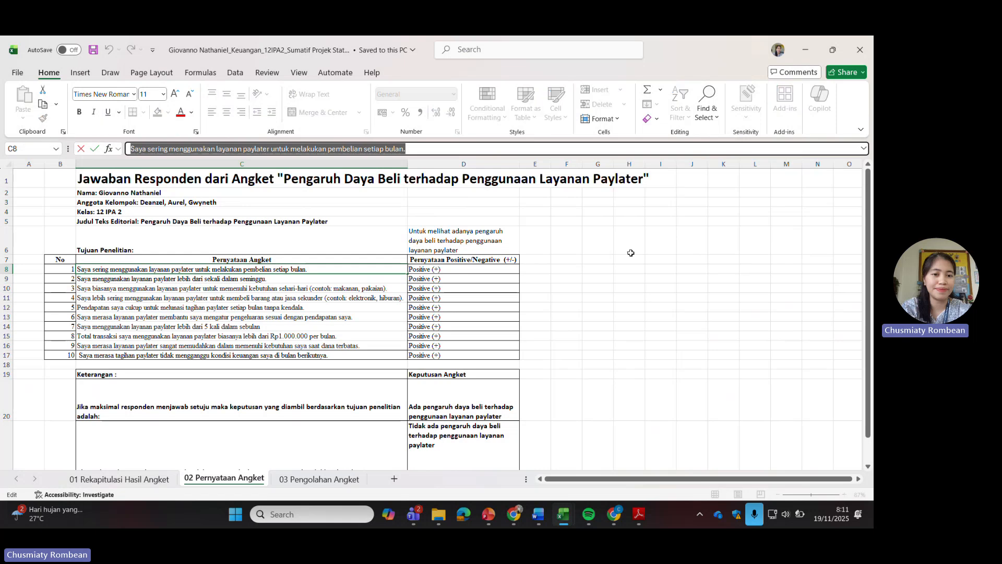
Paste the copied statement into N1 above the Pernyataan 1 table on the 03 Pengolahan Angket sheet
click(345, 479)
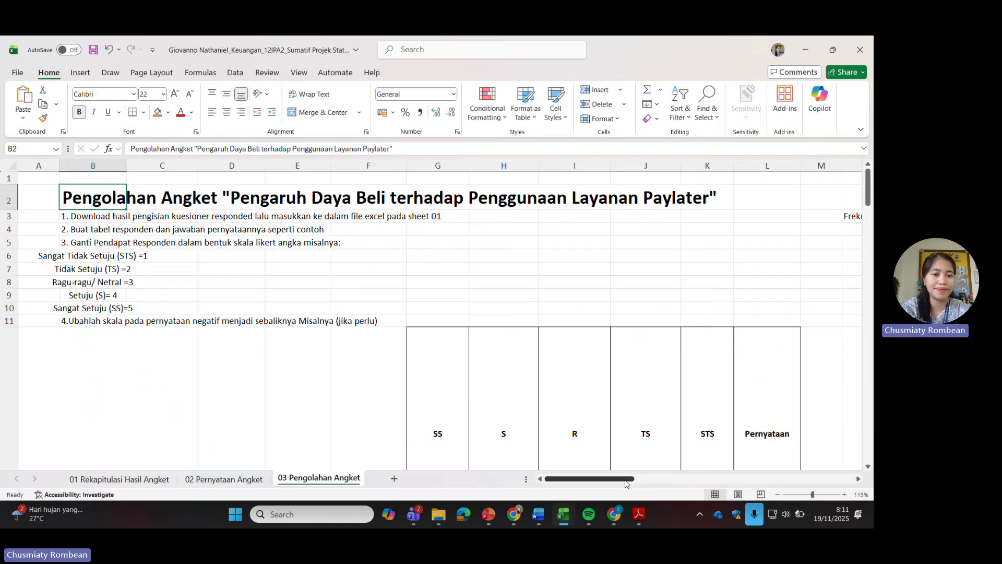
drag(629, 478, 727, 457)
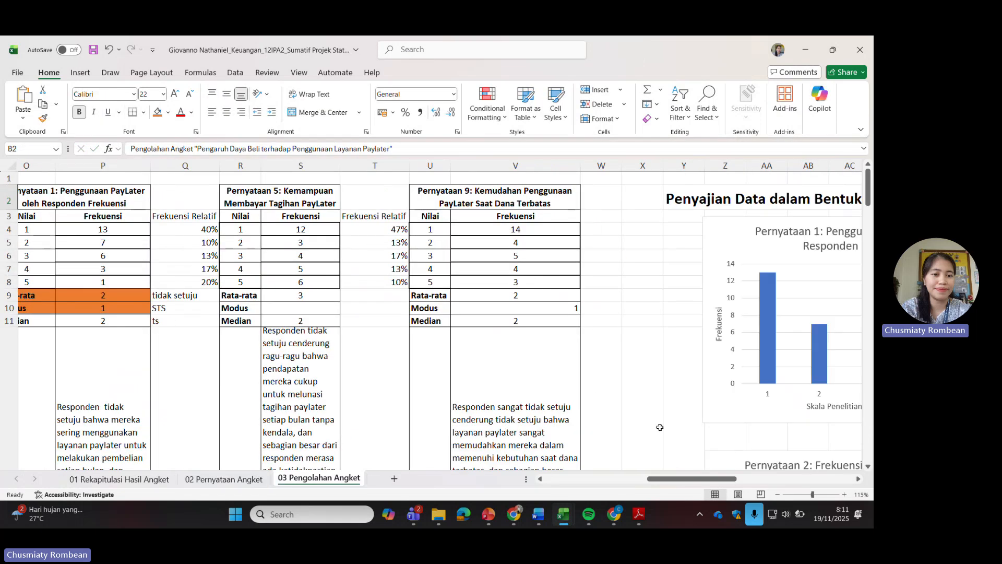
drag(664, 480, 610, 446)
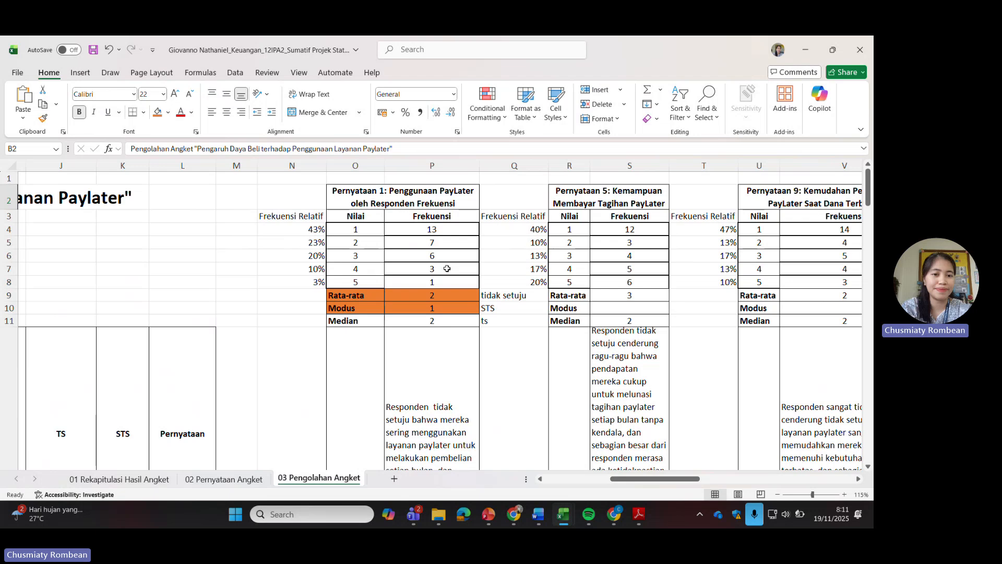
click(339, 179)
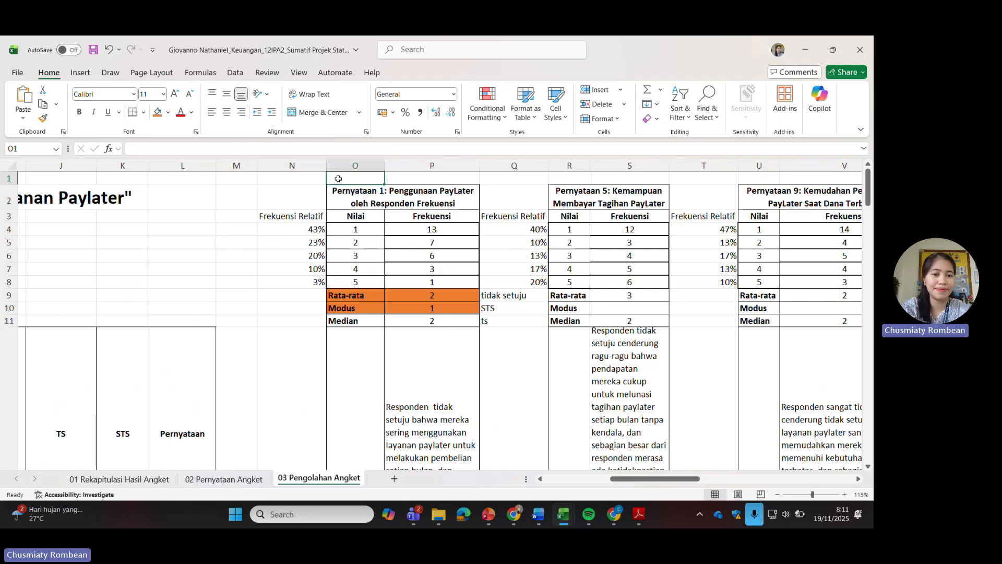
click(301, 179)
key(ctrl+v)
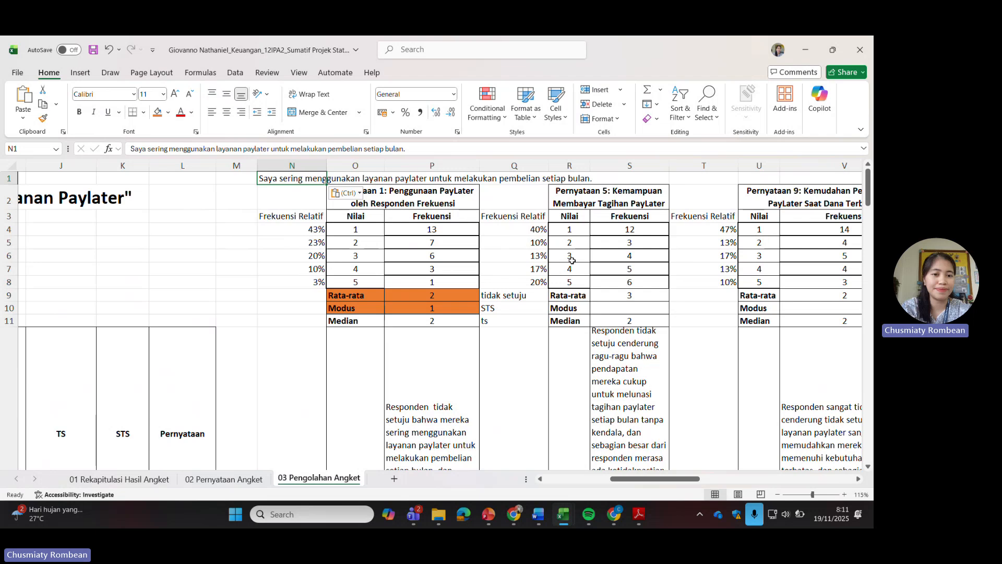
Review the Rata-rata formula in P9 and the Interpretasi text in P12 for Pernyataan 1
click(449, 299)
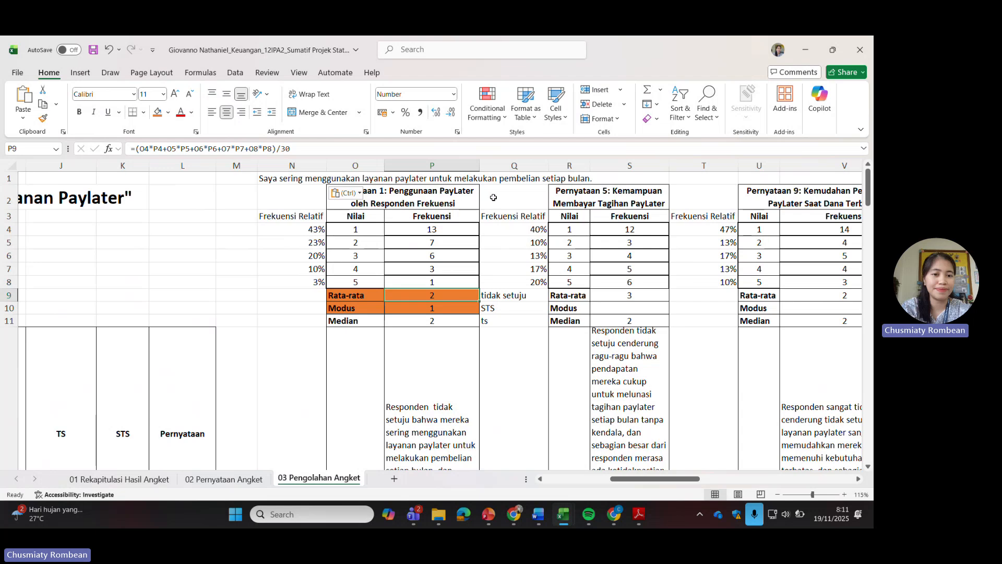
scroll(494, 197, down, 3)
click(436, 281)
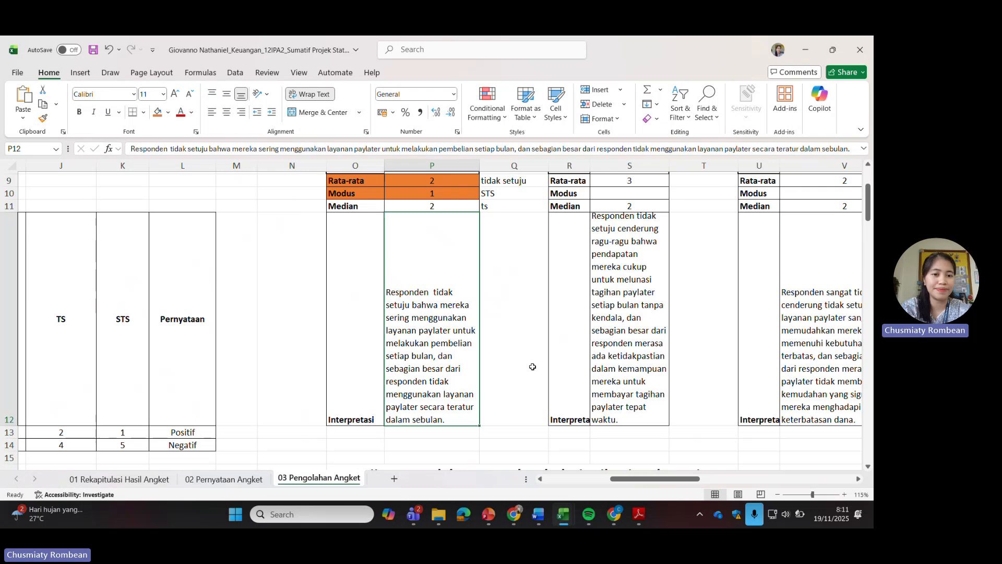
scroll(536, 362, up, 3)
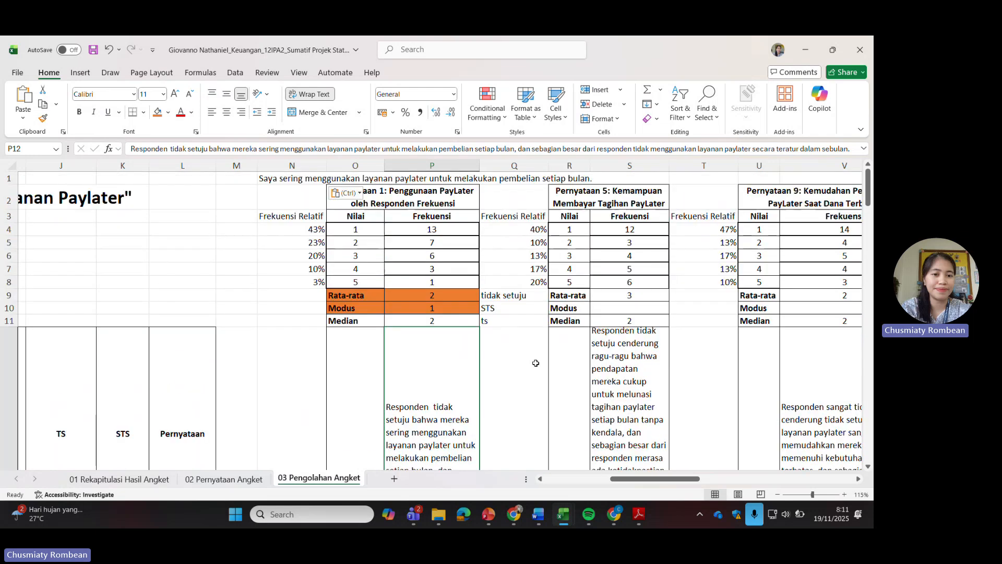
Clear the pasted statement text from N1 above the Pernyataan 1 table
scroll(597, 282, down, 2)
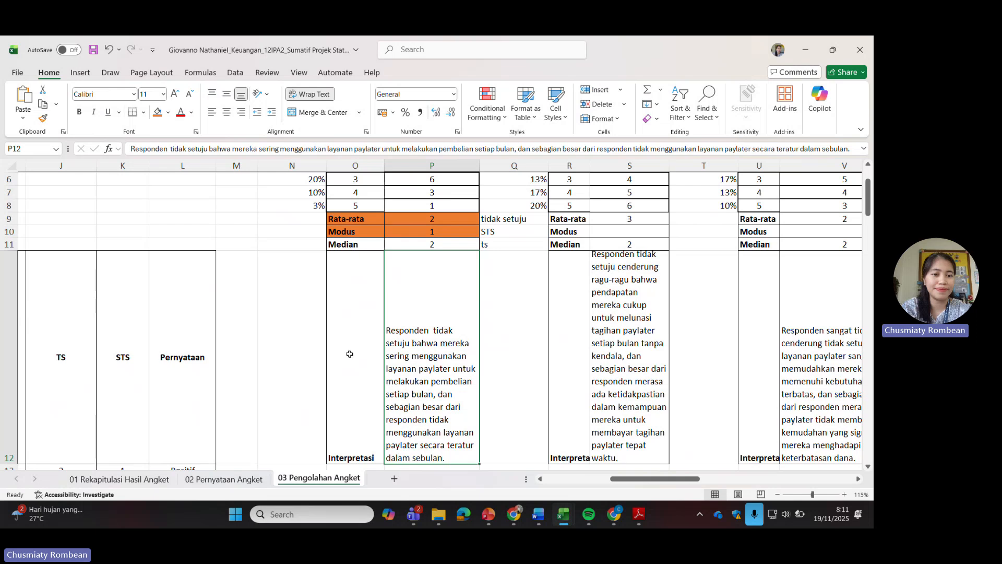
scroll(494, 356, up, 2)
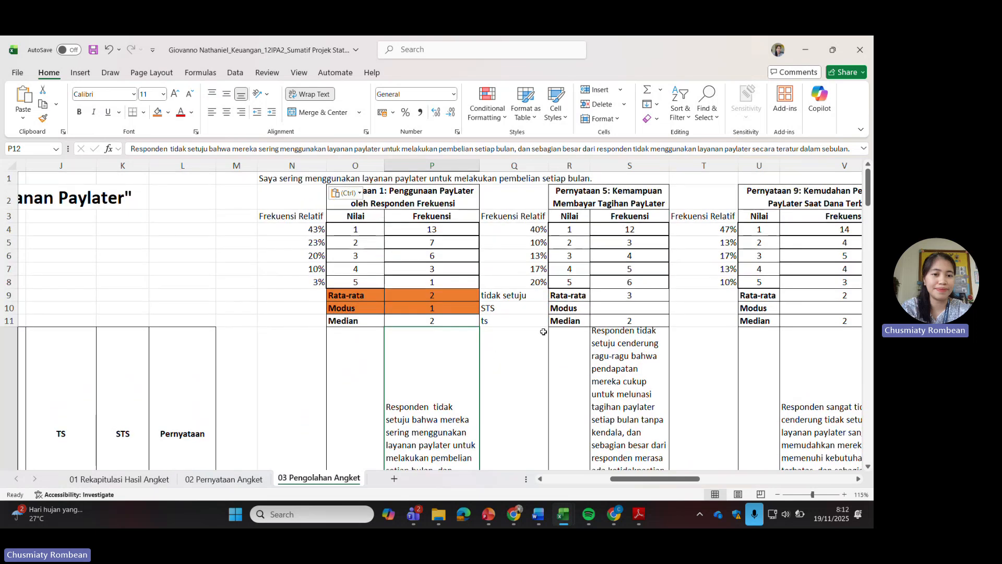
click(271, 175)
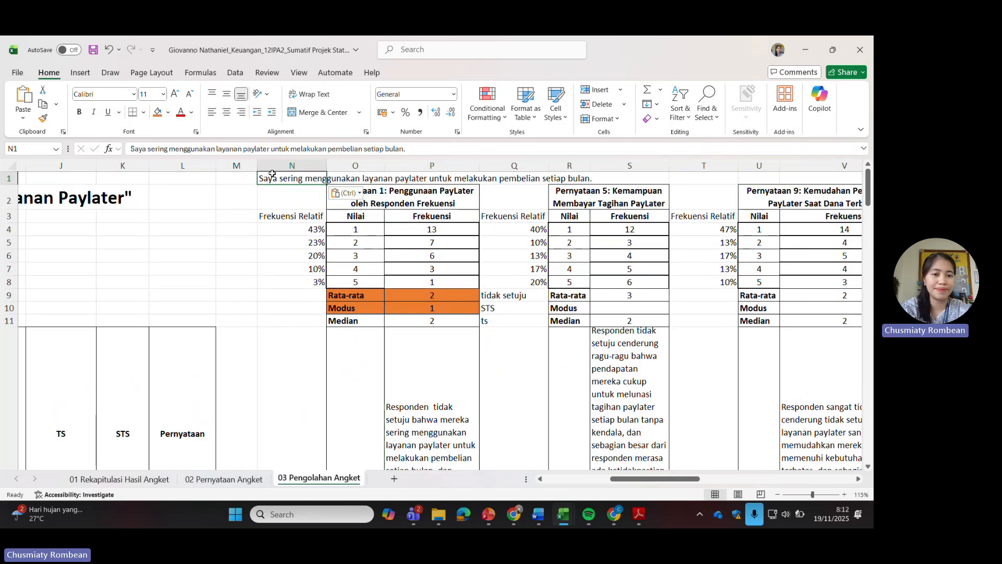
key(Delete)
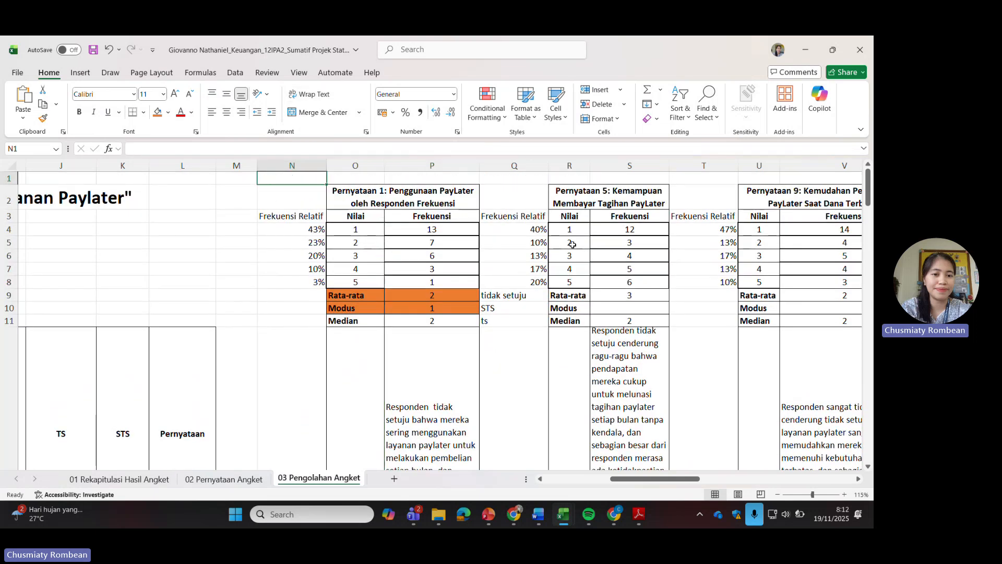
Enter 1 as the Modus in S10 of the Pernyataan 5 table
click(634, 309)
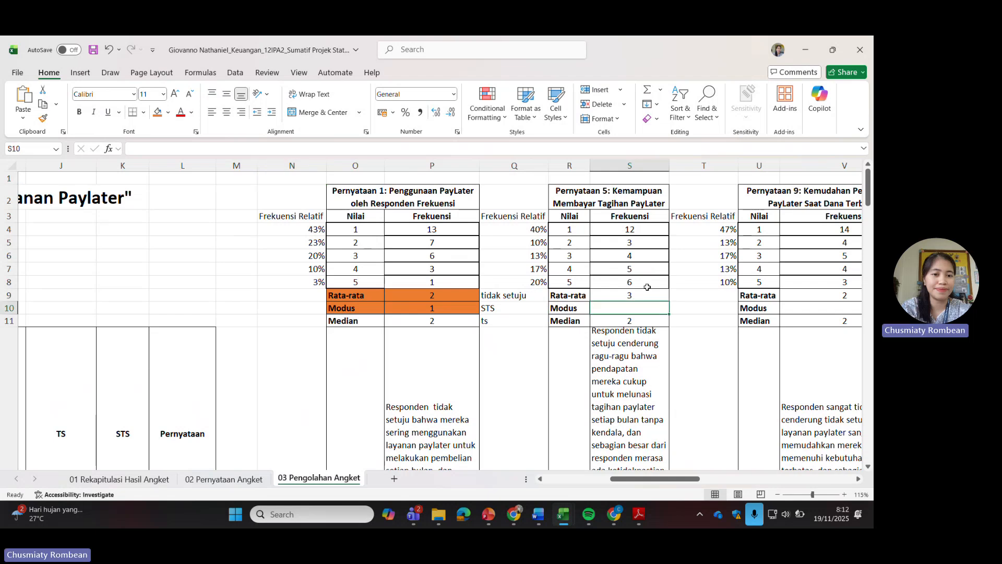
text(1)
key(Tab)
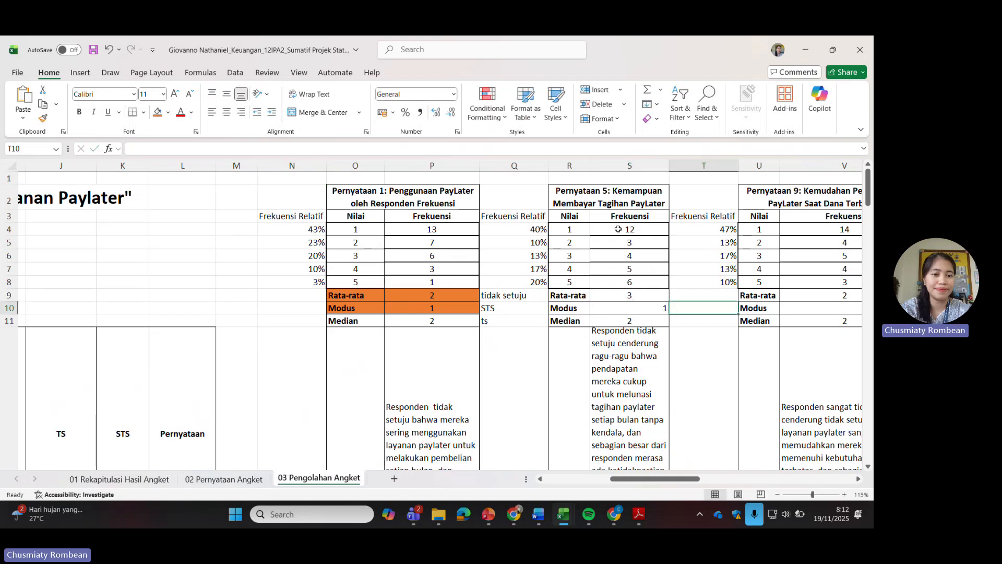
Copy the text of the fifth statement from C12 on the 02 Pernyataan Angket sheet
click(136, 479)
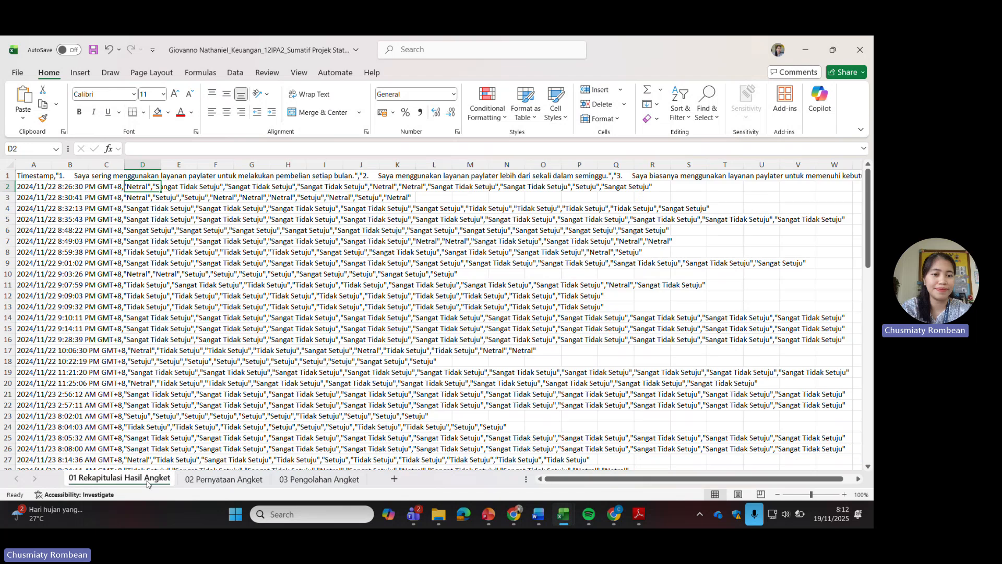
click(224, 479)
click(156, 309)
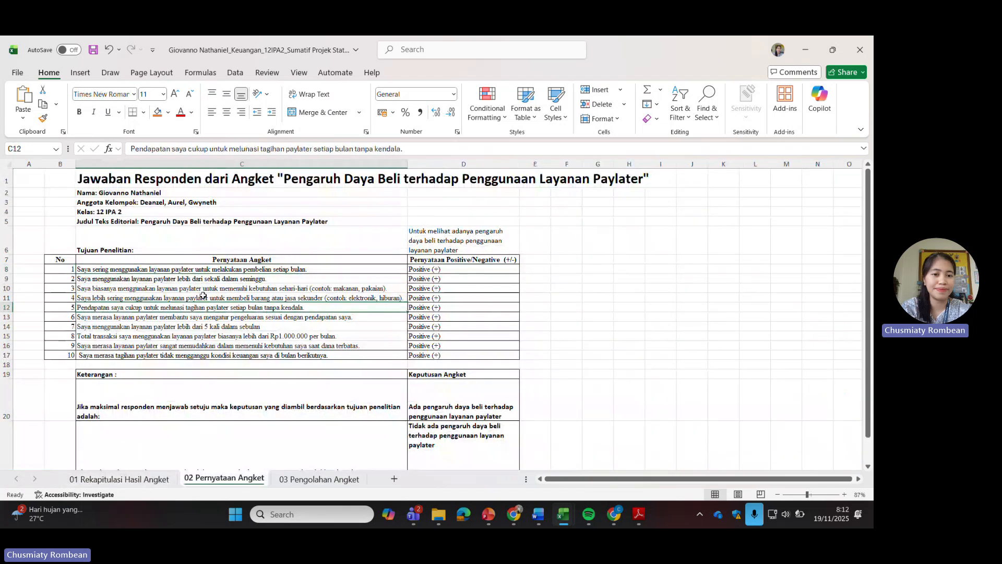
click(400, 148)
drag(400, 148, 130, 149)
key(ctrl+c)
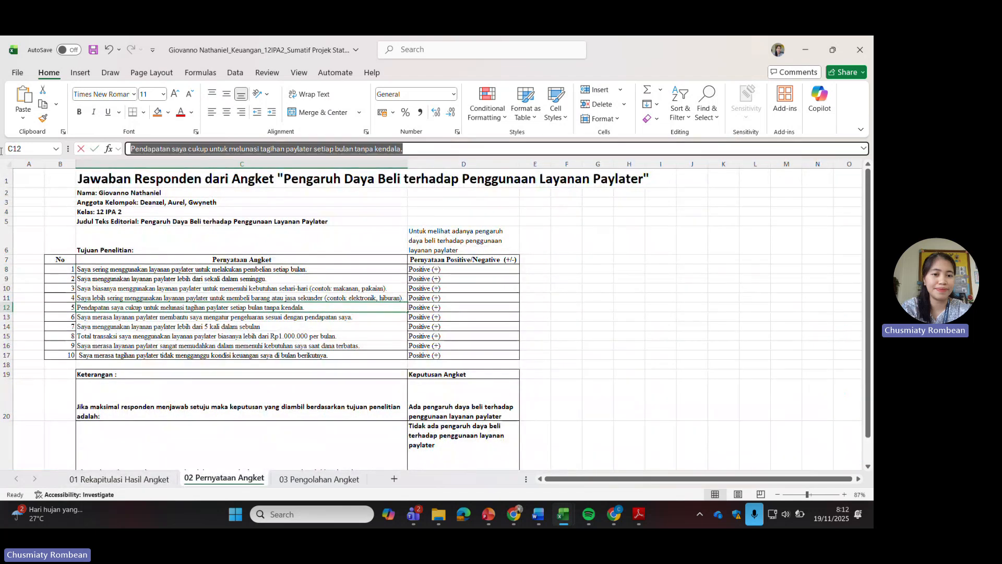
Paste the copied statement into Q1 above the Pernyataan 5 table on the 03 Pengolahan Angket sheet
click(324, 482)
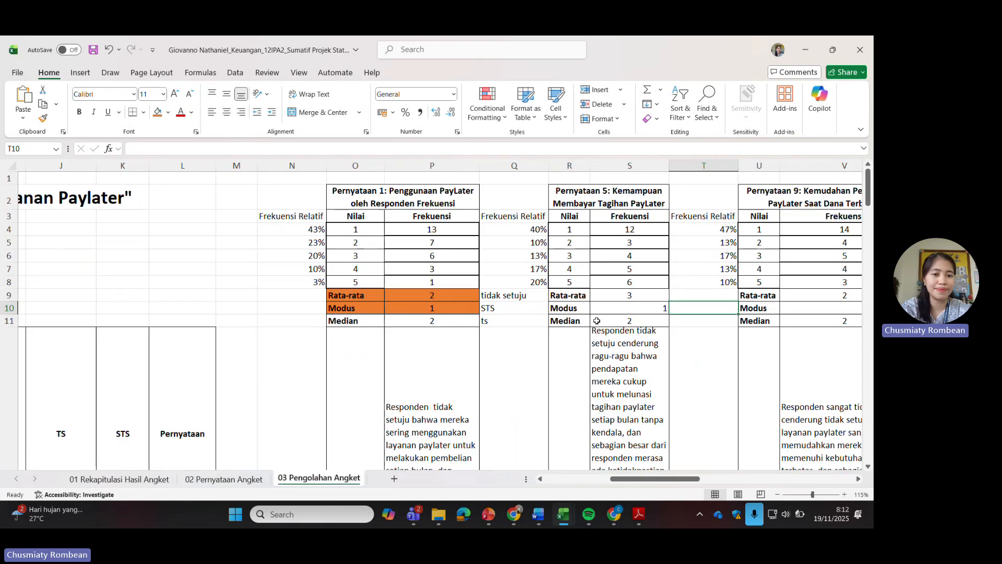
click(546, 176)
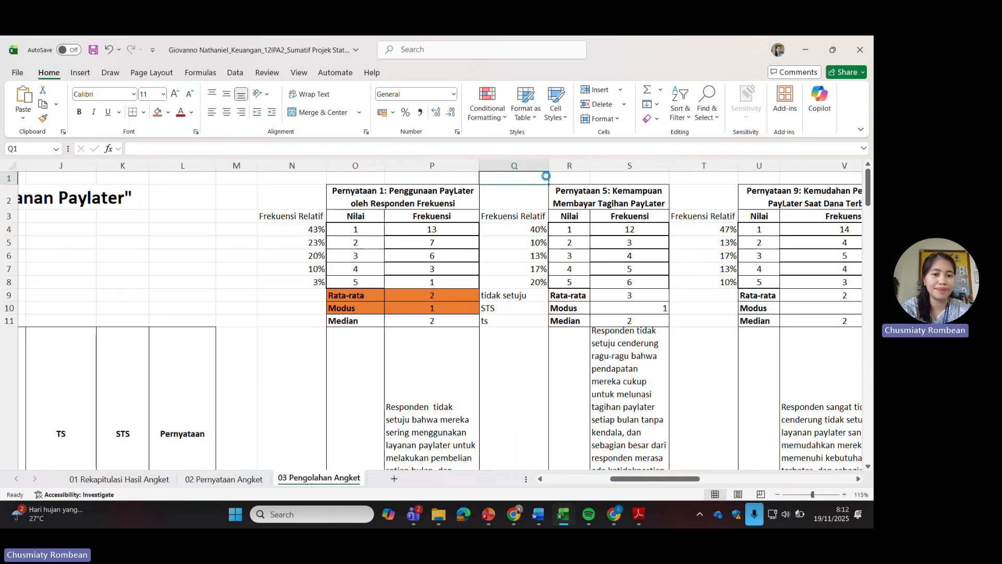
key(ctrl+v)
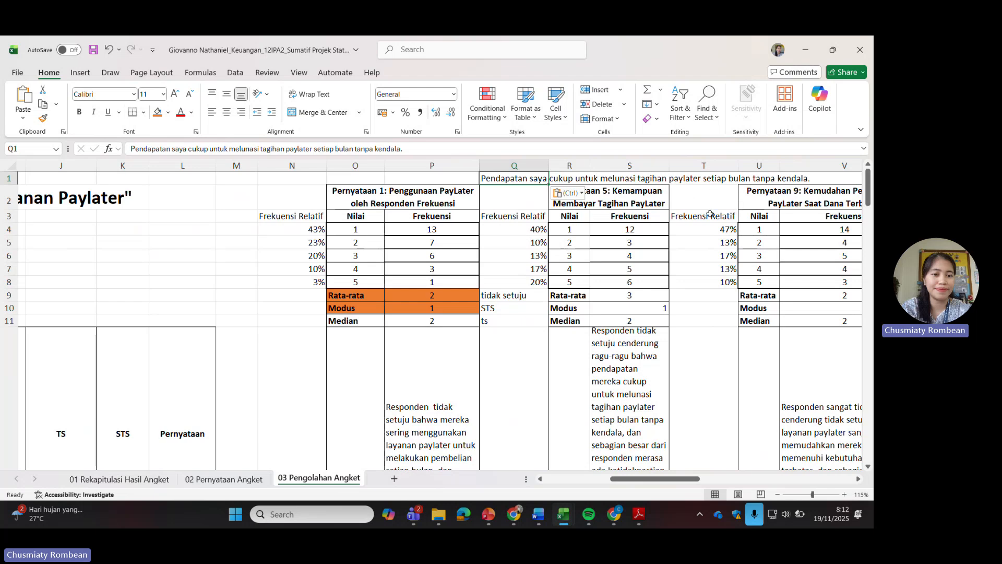
Label the Pernyataan 5 Rata-rata in T9 as "kurang setuju/ragu-ragu"
scroll(705, 291, down, 1)
click(689, 257)
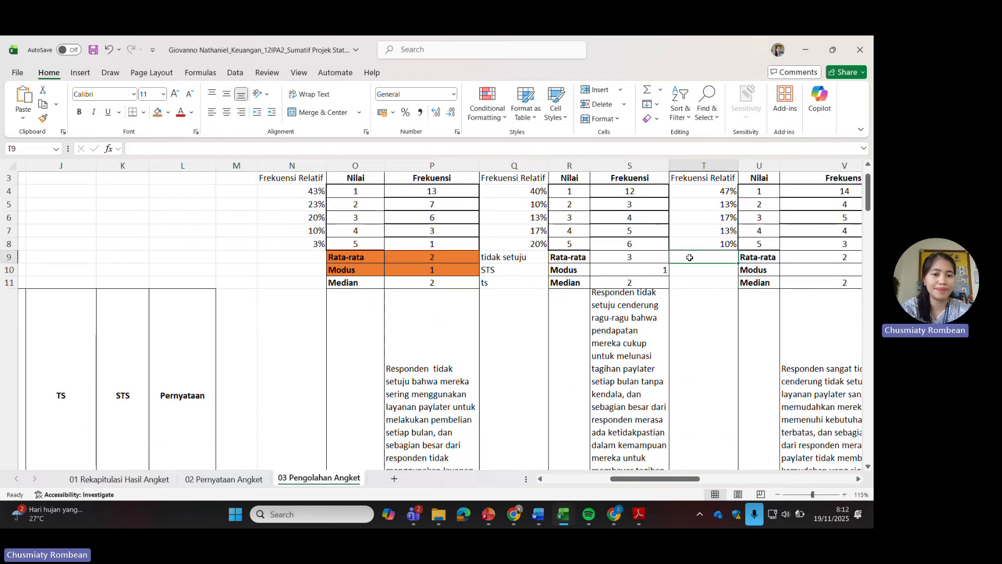
text(kurang s)
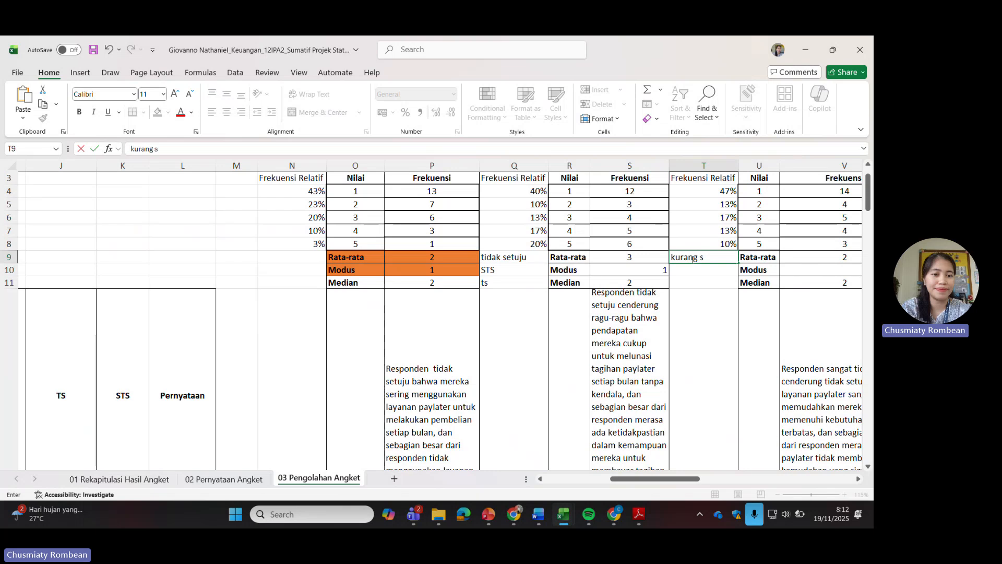
text(etuju/ragu-ragu)
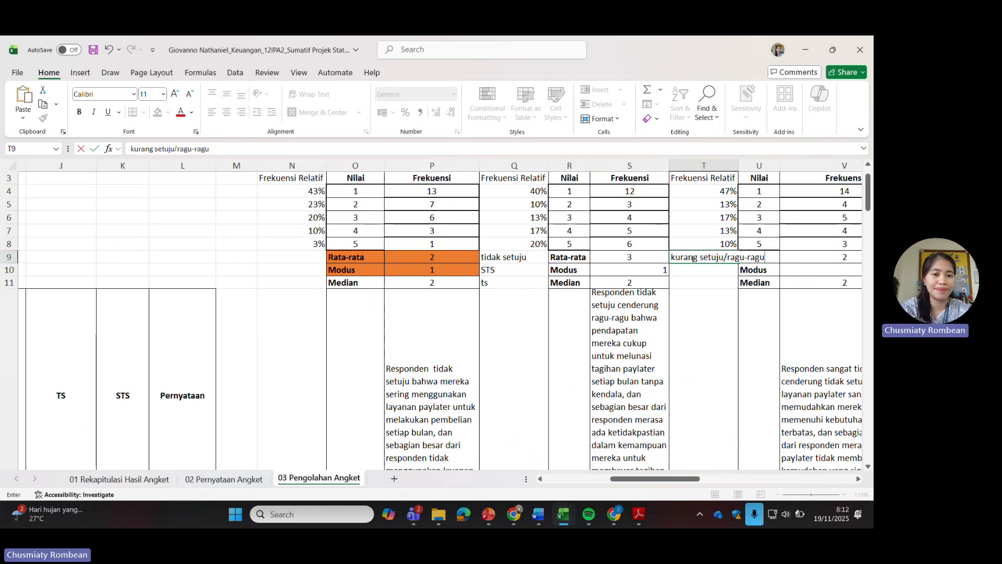
Enter "sangat tidak setuju" in S11, the Median cell of the Pernyataan 5 table
click(615, 285)
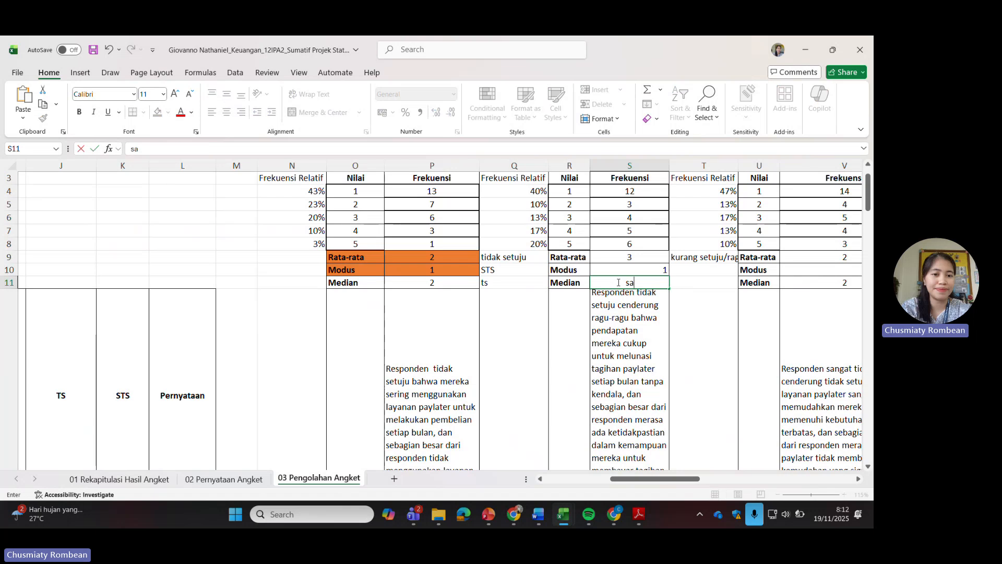
text(sanagt)
key(BackSpace)
key(BackSpace)
key(BackSpace)
key(BackSpace)
text(gat tidak setuju)
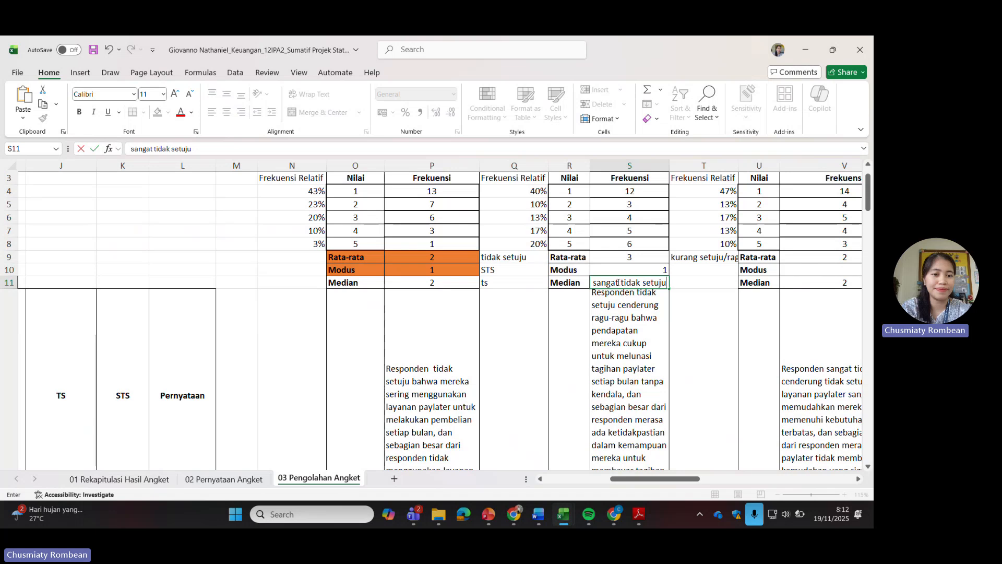
key(Return)
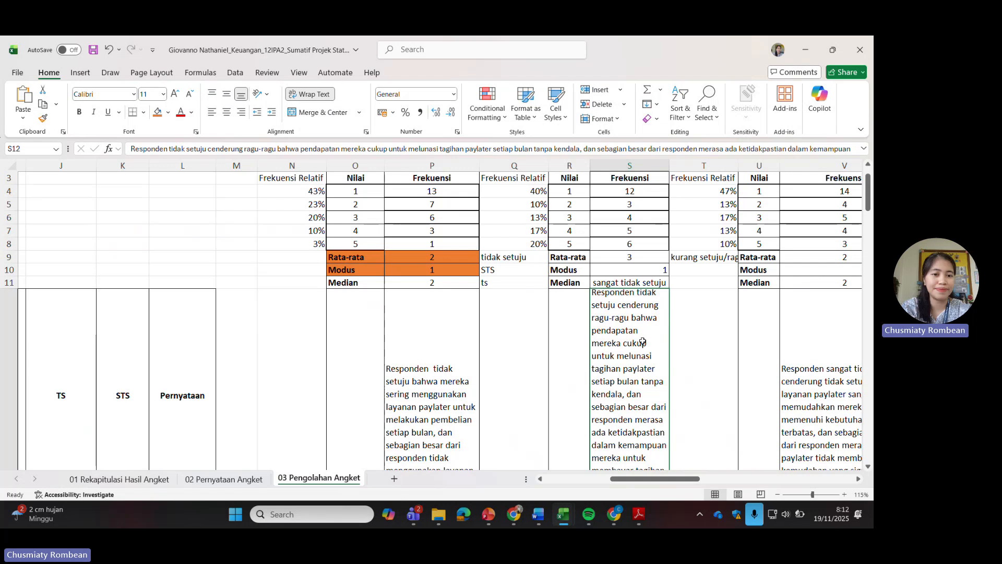
Review the Interpretasi text in S12 against the Rata-rata and Modus of Pernyataan 5
scroll(659, 370, down, 1)
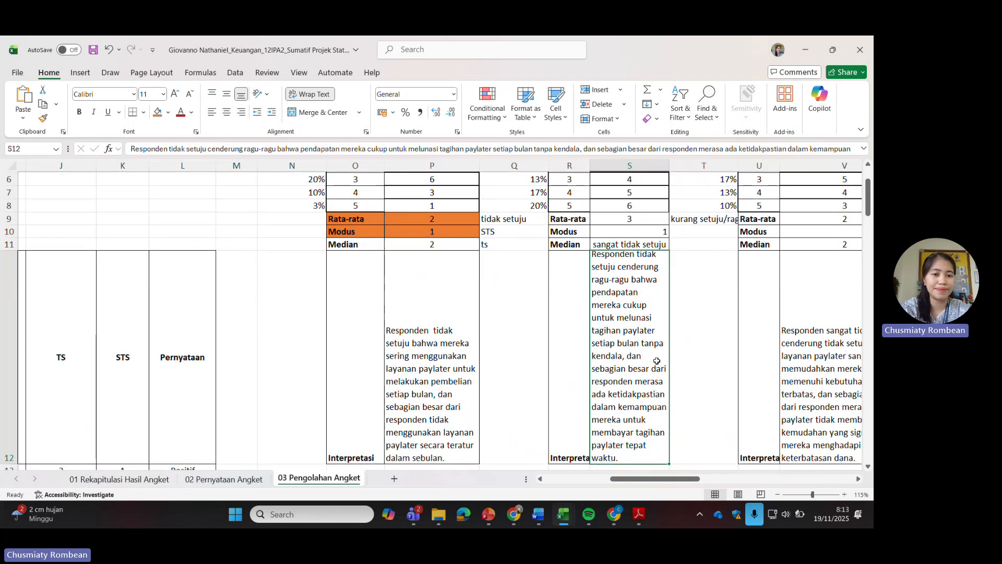
click(633, 232)
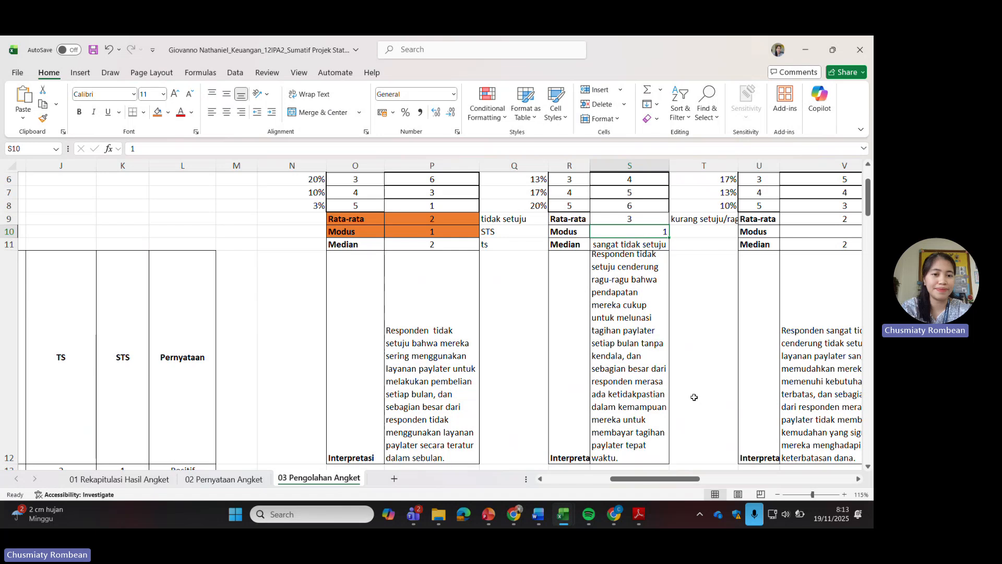
scroll(693, 397, up, 1)
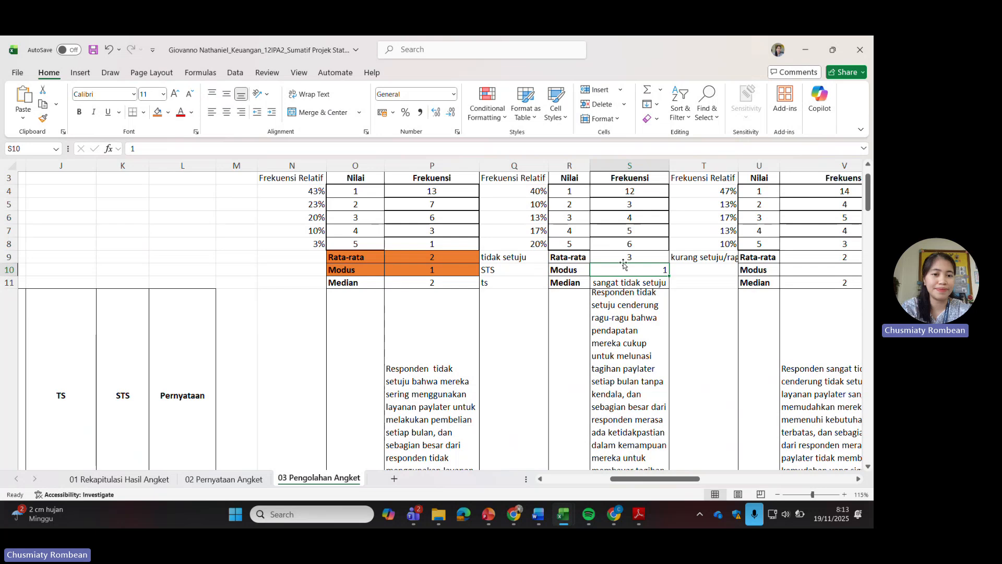
click(678, 271)
scroll(677, 327, up, 1)
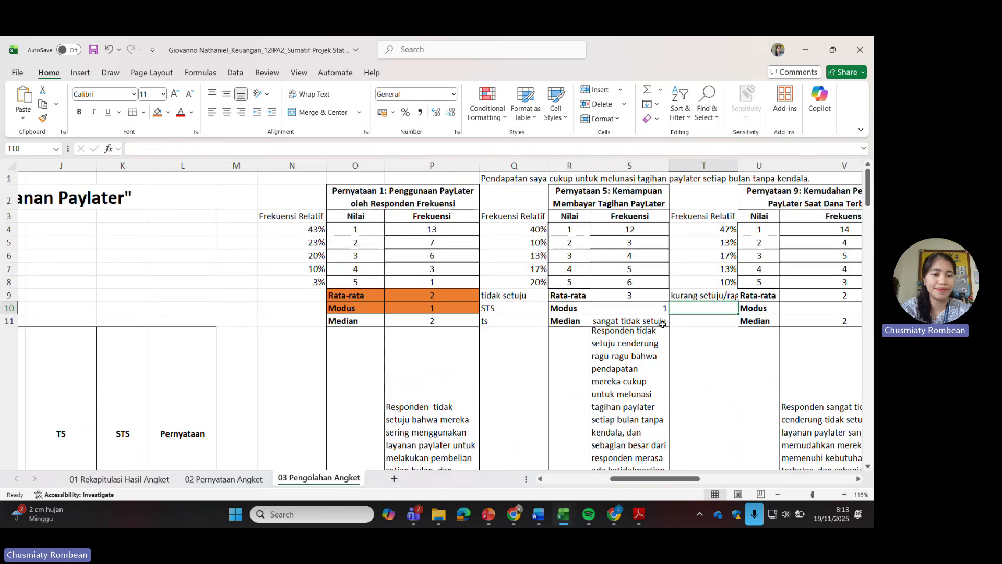
scroll(679, 334, down, 4)
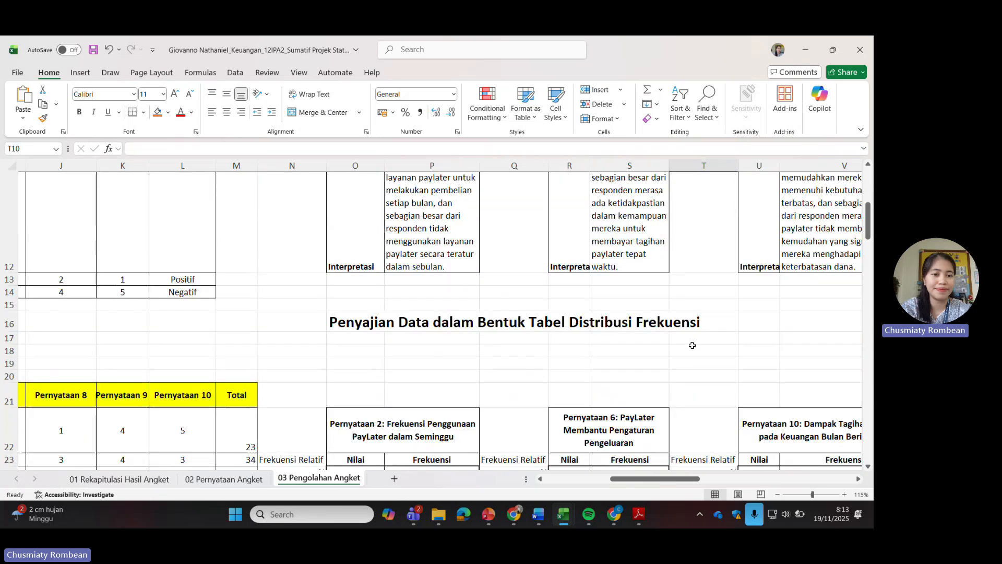
scroll(712, 389, up, 3)
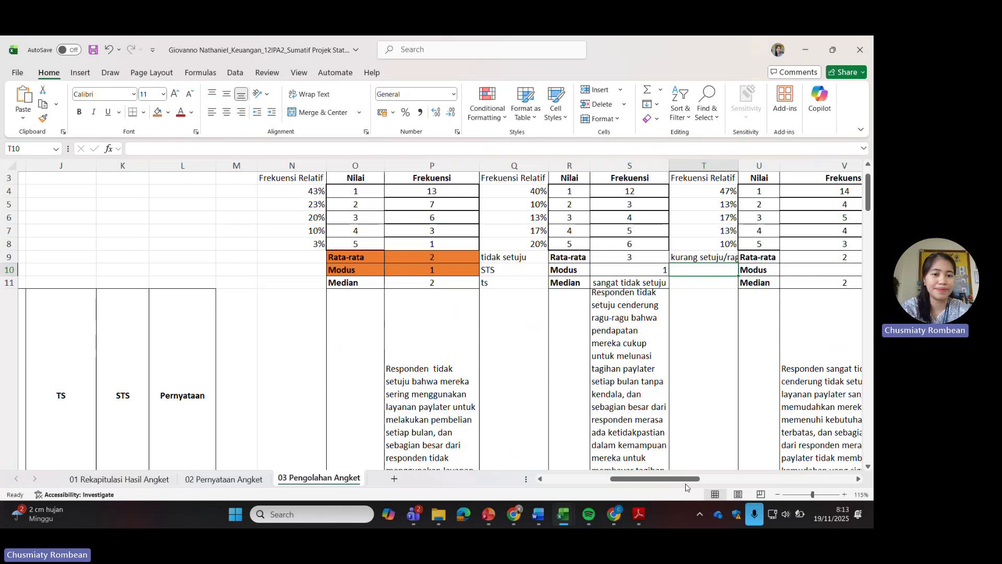
Examine the Pernyataan 9 table and its Rata-rata formula in V9
scroll(673, 423, right, 8)
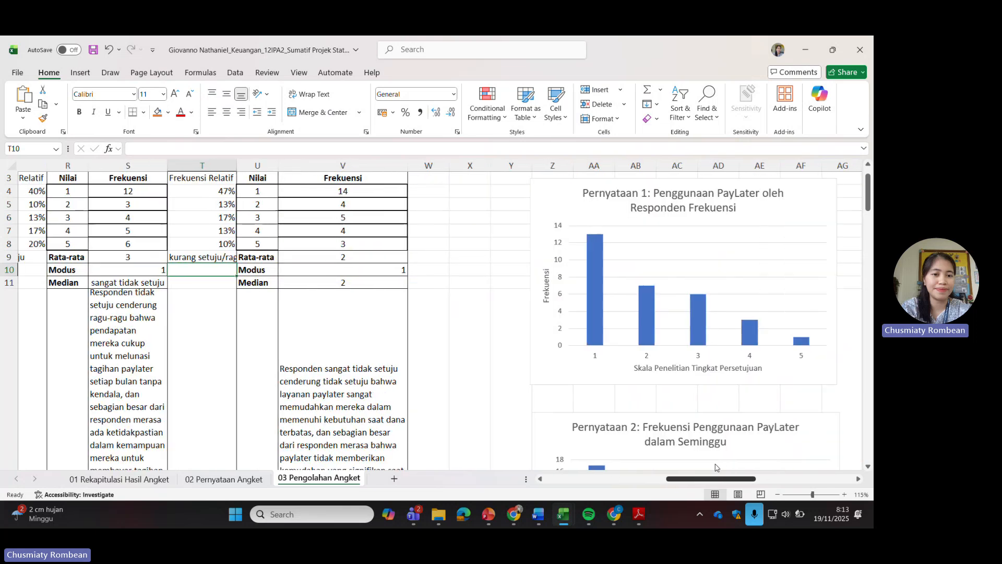
scroll(681, 397, left, 2)
scroll(685, 382, up, 1)
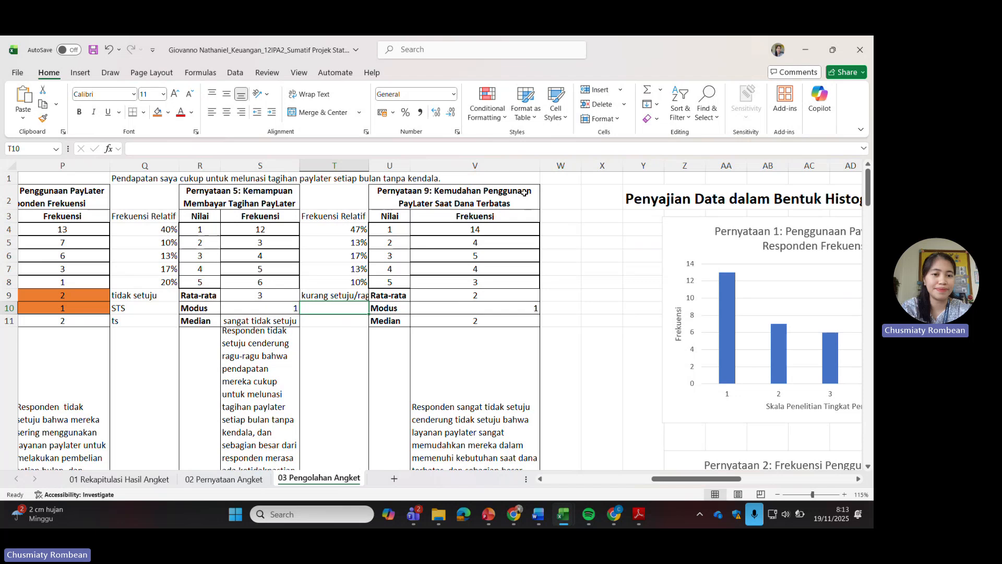
click(492, 298)
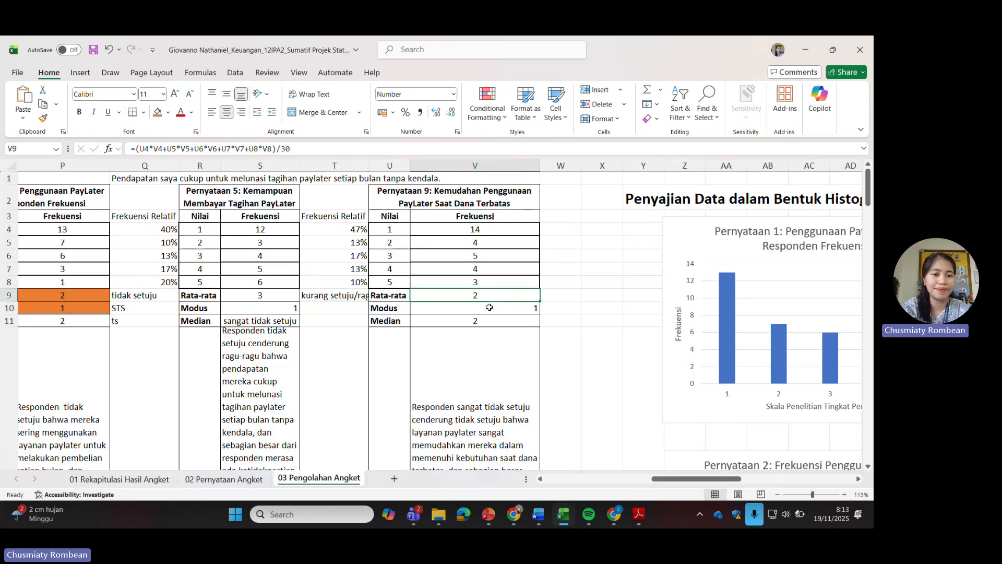
Copy the text of the ninth statement from C16 on the 02 Pernyataan Angket sheet
click(150, 480)
click(221, 479)
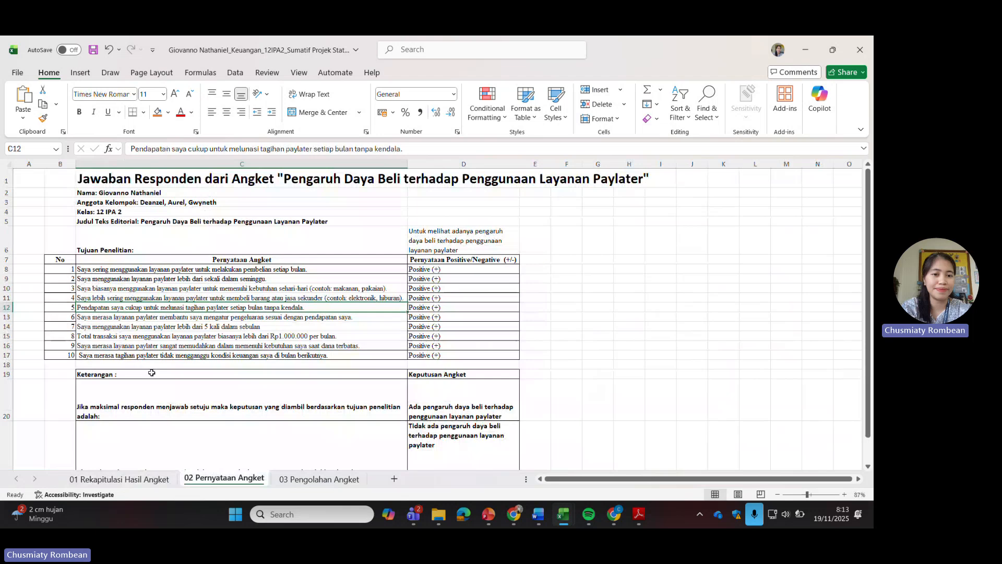
click(156, 347)
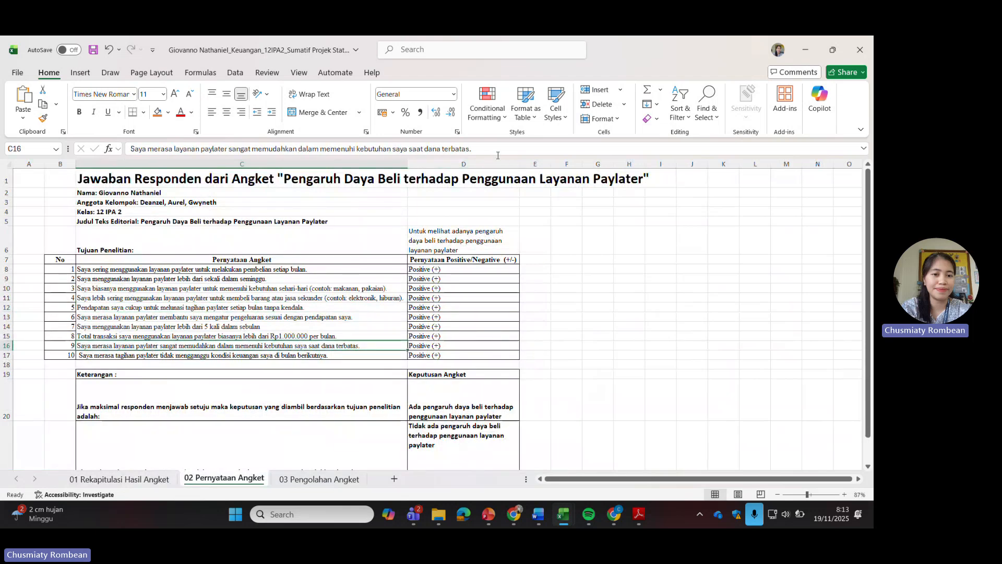
drag(503, 150, 18, 164)
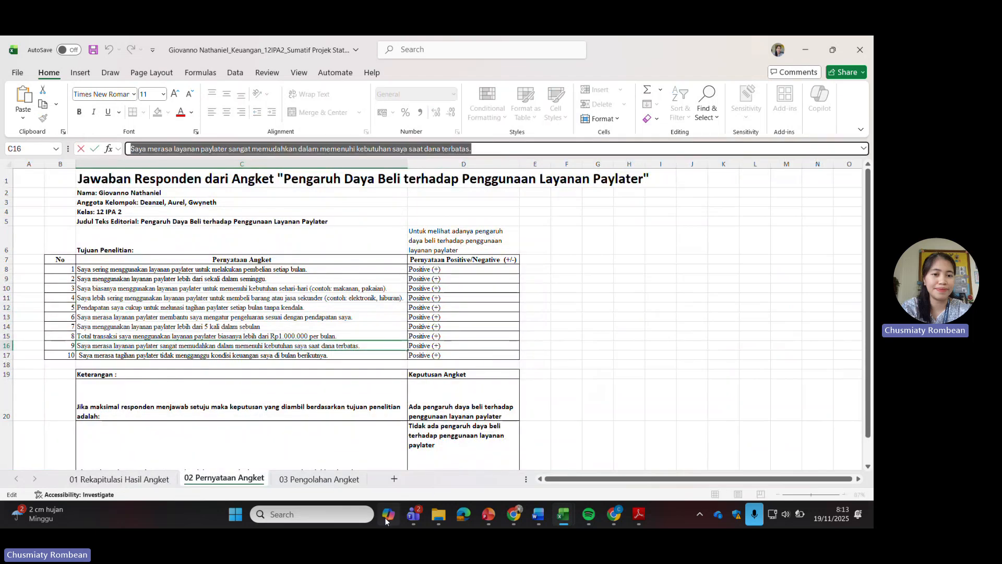
Paste the copied statement into W7 beside the Pernyataan 9 table on the 03 Pengolahan Angket sheet
click(319, 479)
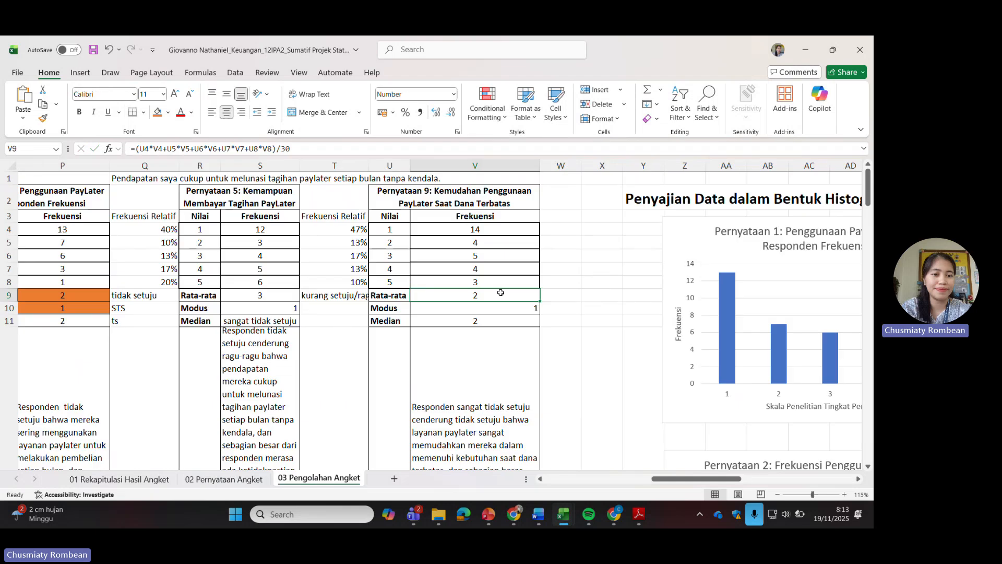
click(568, 267)
key(ctrl+v)
click(602, 320)
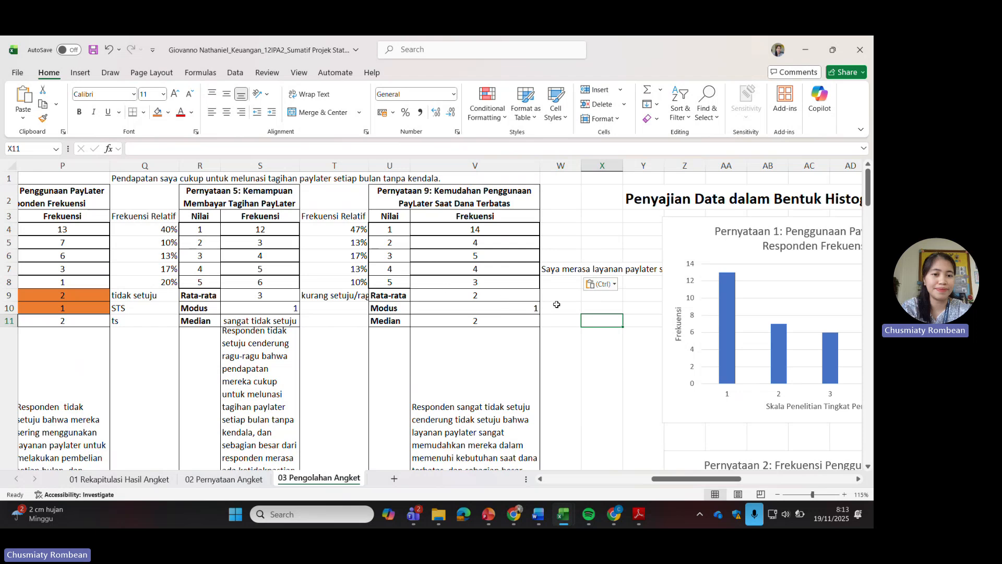
Compare the statement text in W7 with the Interpretasi text in V12 for Pernyataan 9
click(553, 265)
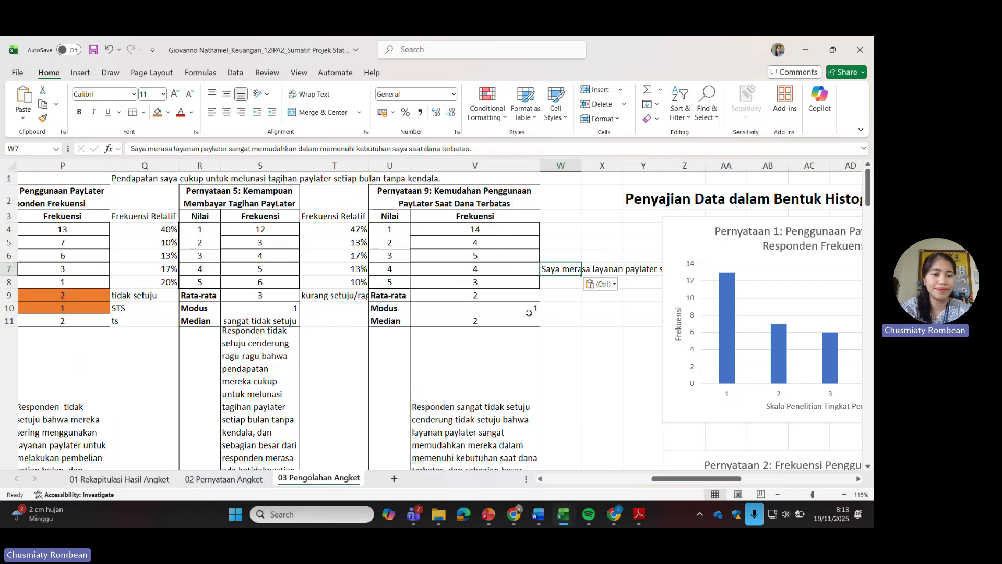
scroll(530, 314, down, 3)
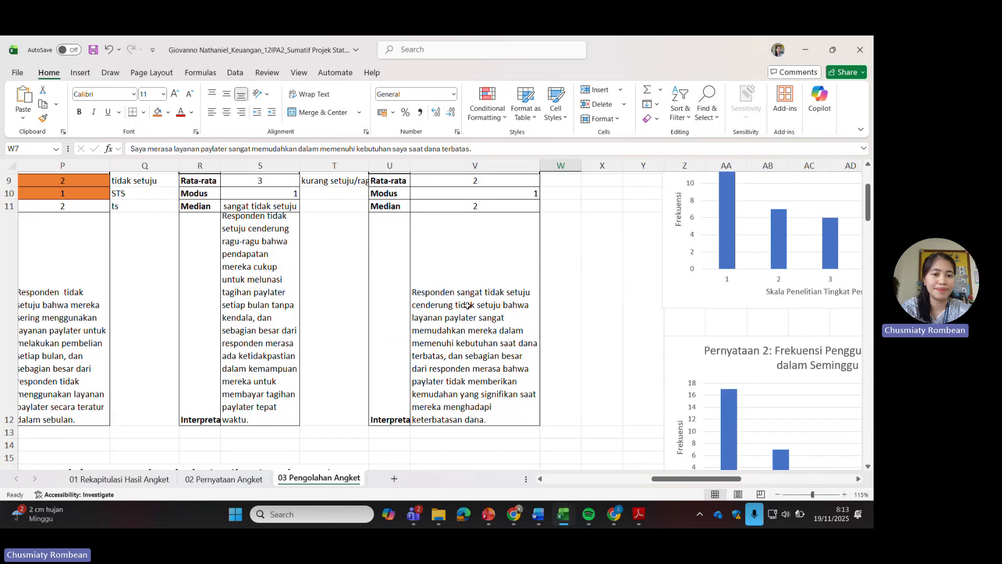
click(467, 305)
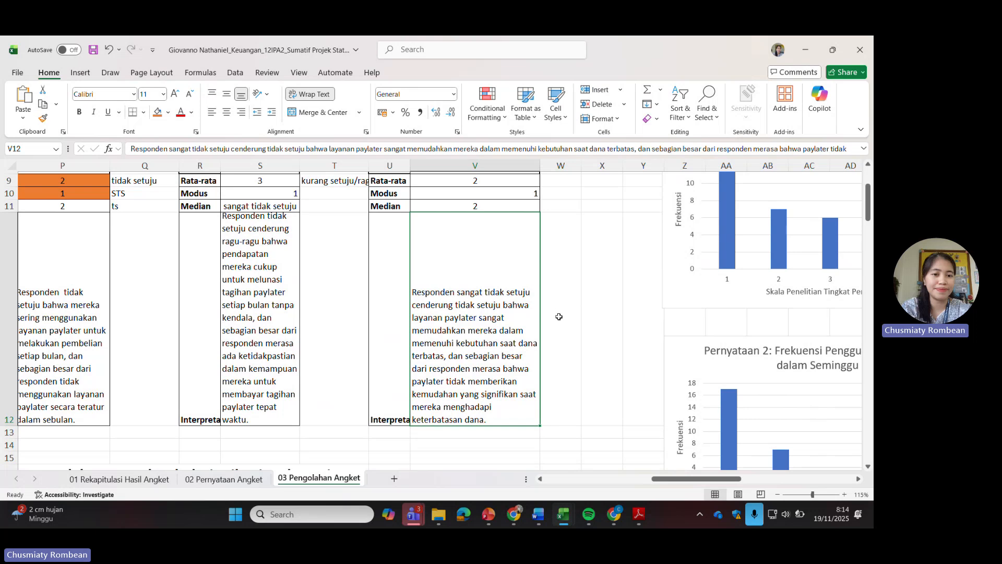
Delete the existing Pernyataan 1 bar chart and the Pernyataan 1 line chart from the 03 Pengolahan Angket sheet
scroll(560, 317, up, 3)
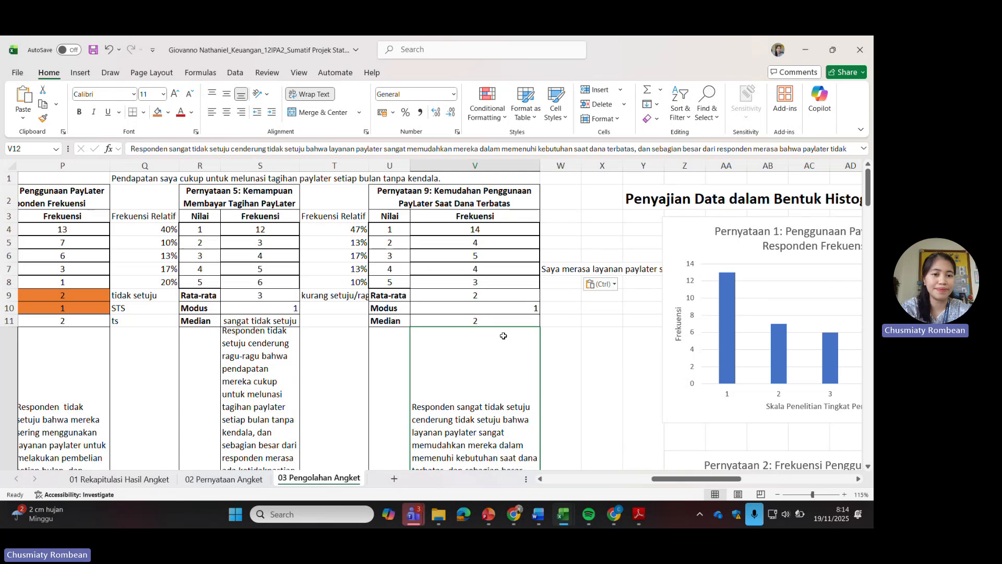
scroll(474, 365, down, 1)
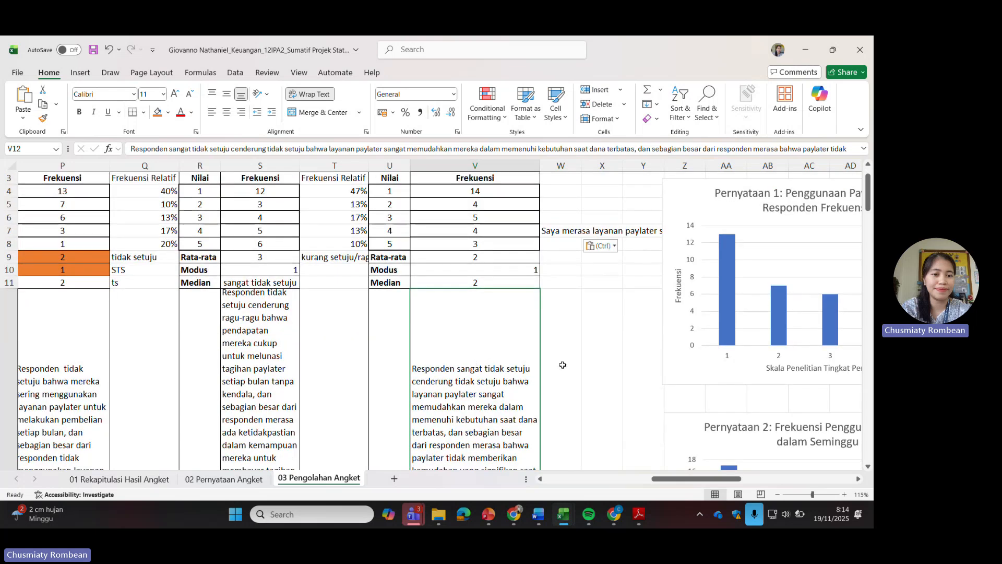
scroll(560, 368, up, 1)
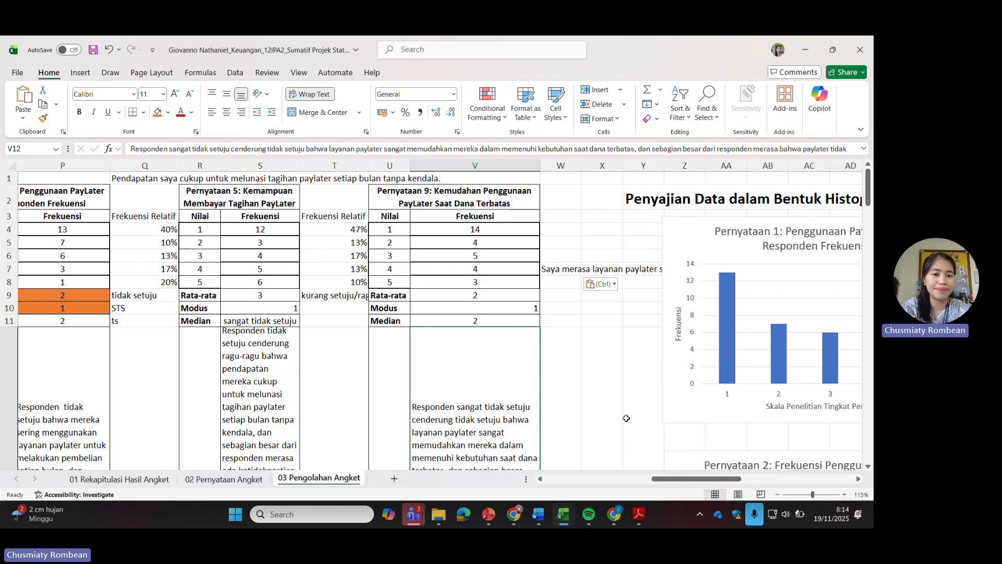
scroll(600, 286, right, 5)
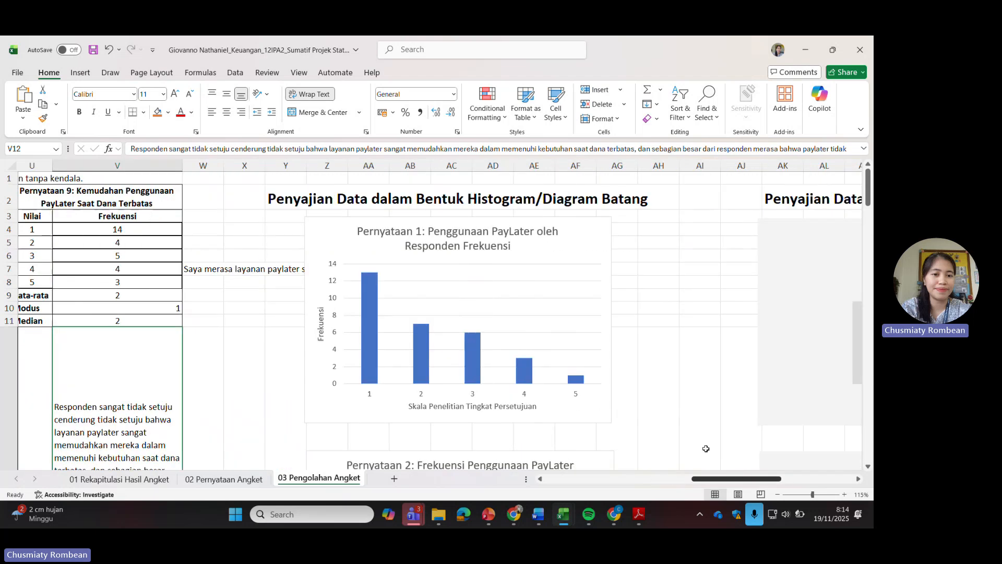
click(598, 256)
key(Delete)
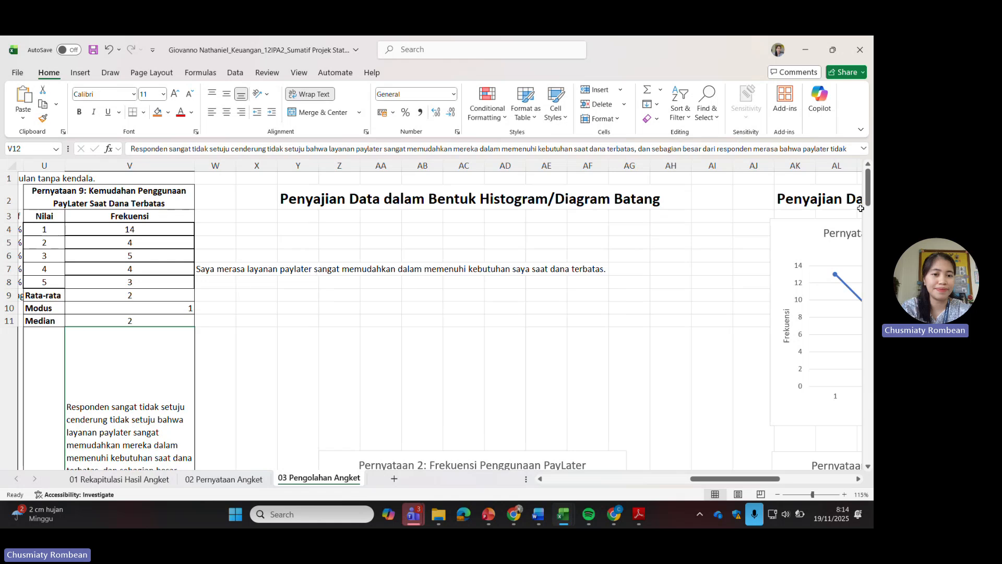
click(806, 238)
key(Delete)
Clear the pasted statement text from W7 beside the Pernyataan 9 table
click(203, 269)
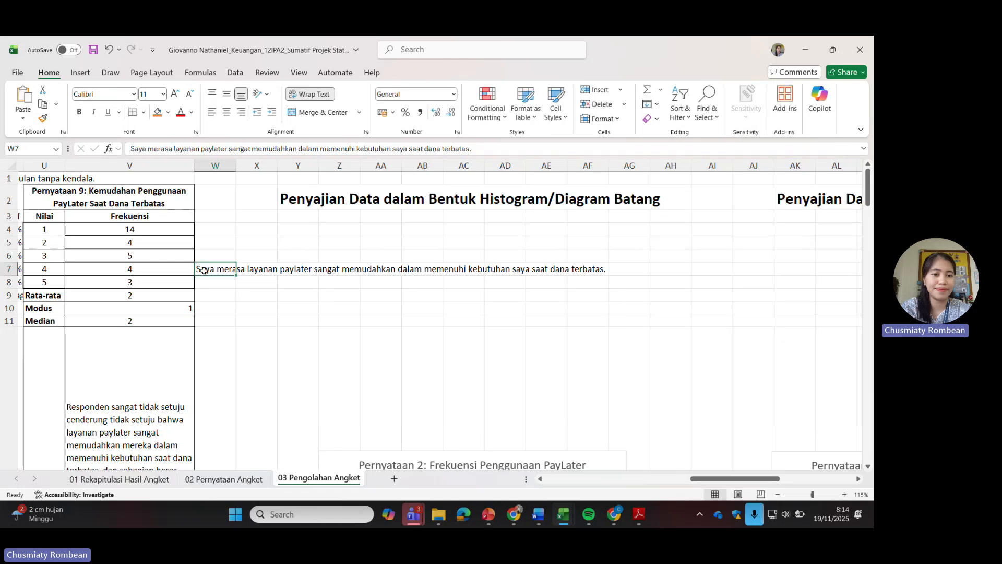
key(Delete)
click(589, 298)
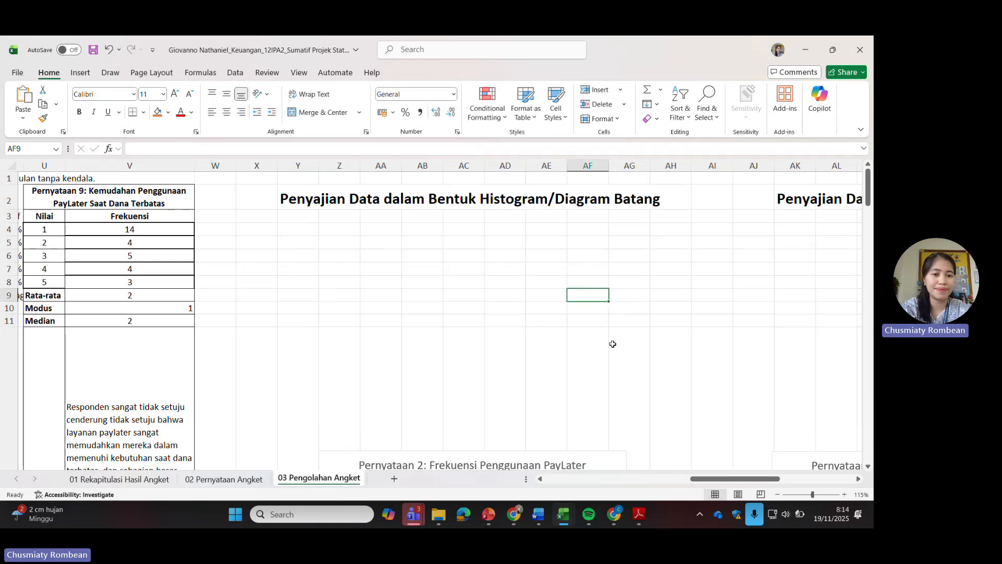
Insert the recommended Clustered Column chart from the Pernyataan 1 table's title, Nilai and Frekuensi cells, O2:P8
drag(708, 479, 643, 474)
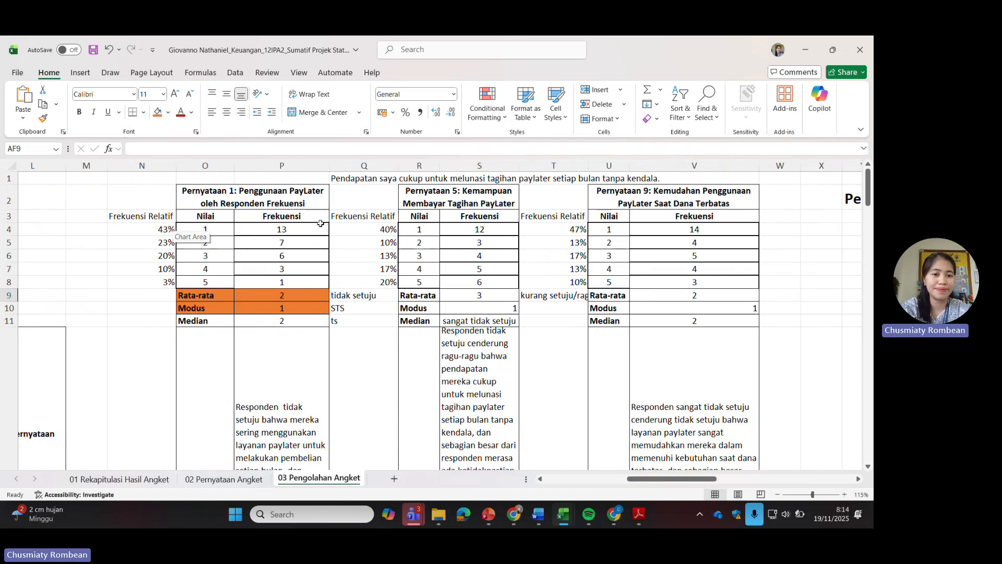
click(254, 197)
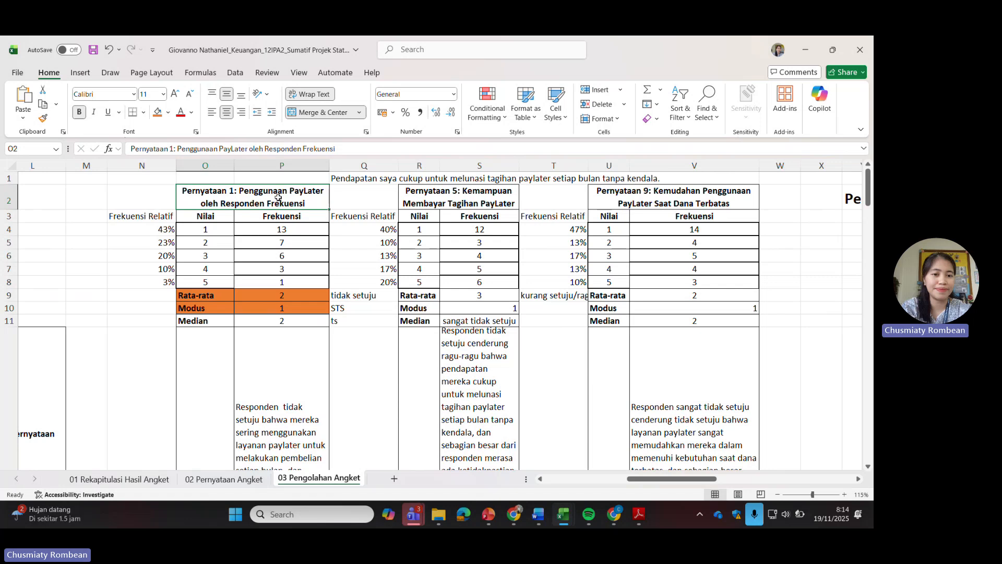
drag(278, 208, 284, 282)
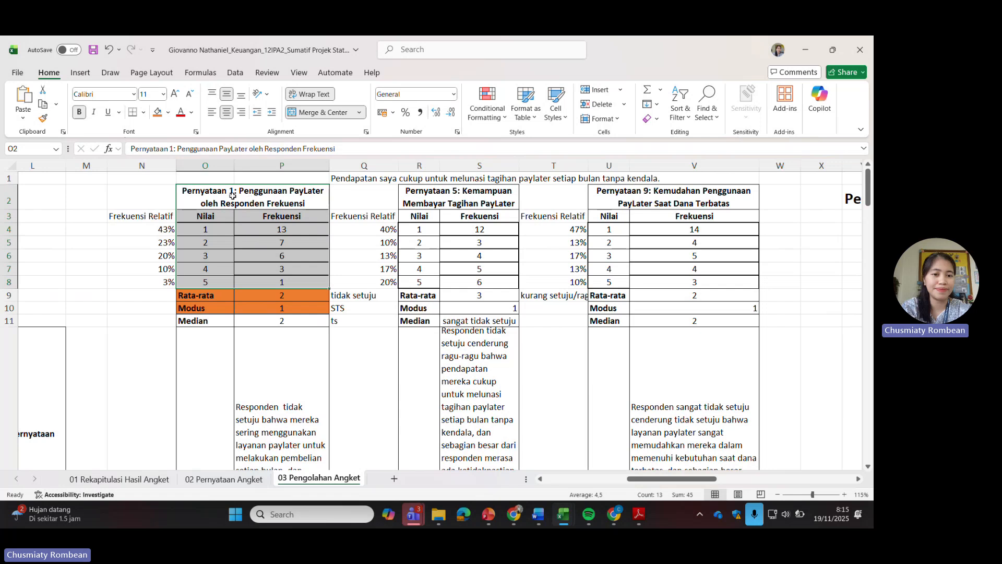
click(81, 72)
click(345, 113)
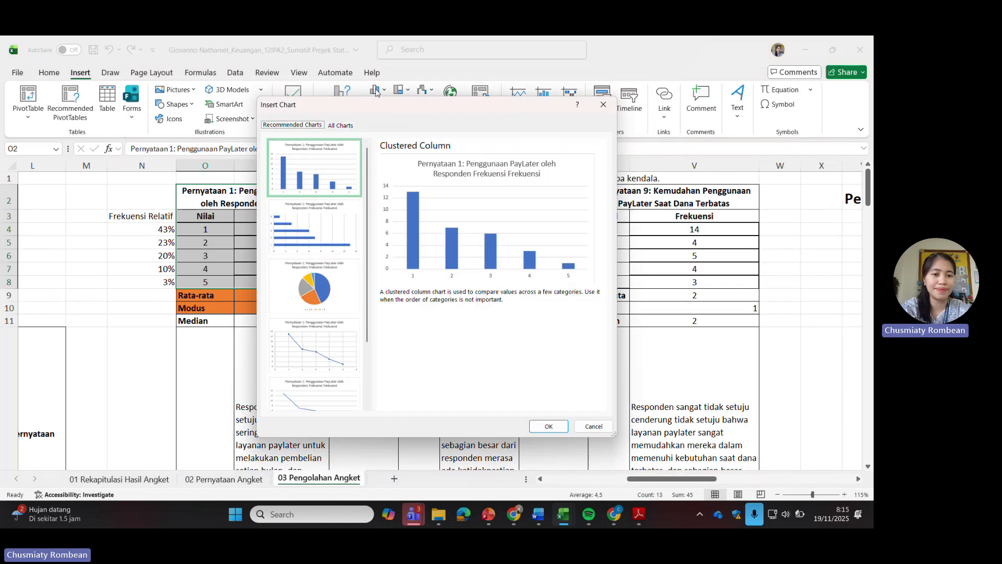
click(557, 423)
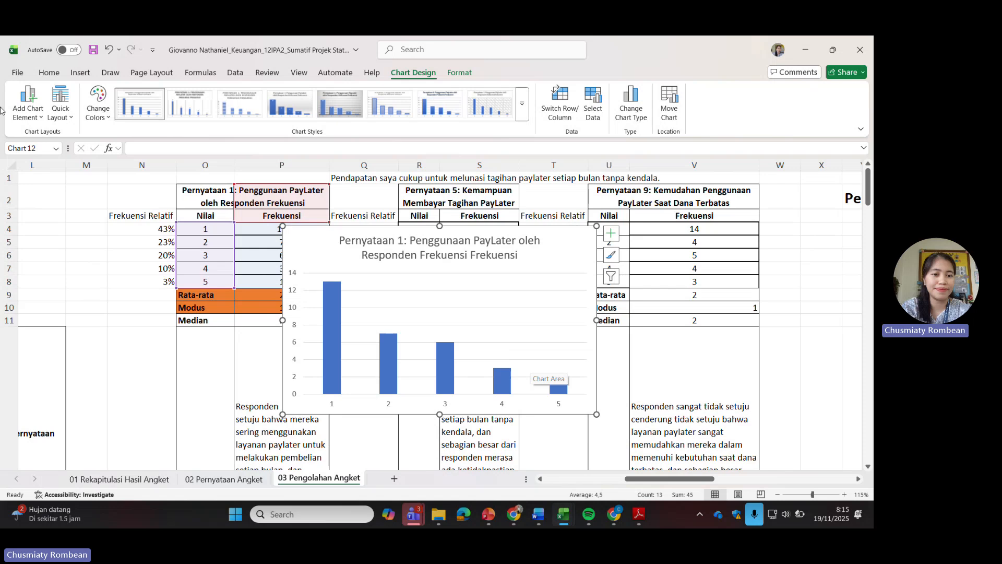
Shorten the new column chart's title to "Pernyataan 1: Penggunaan PayLater oleh Responden"
click(508, 254)
double_click(486, 254)
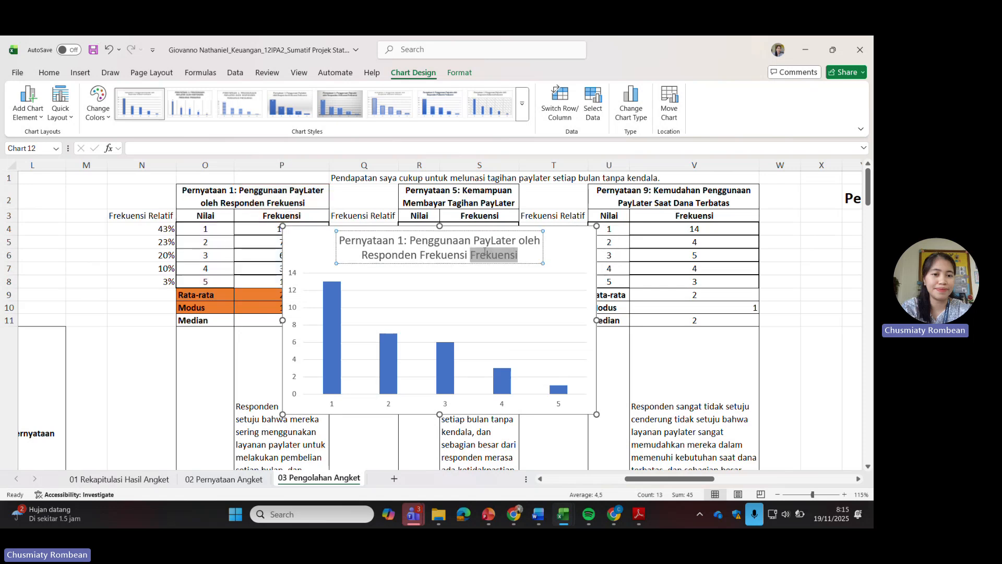
key(BackSpace)
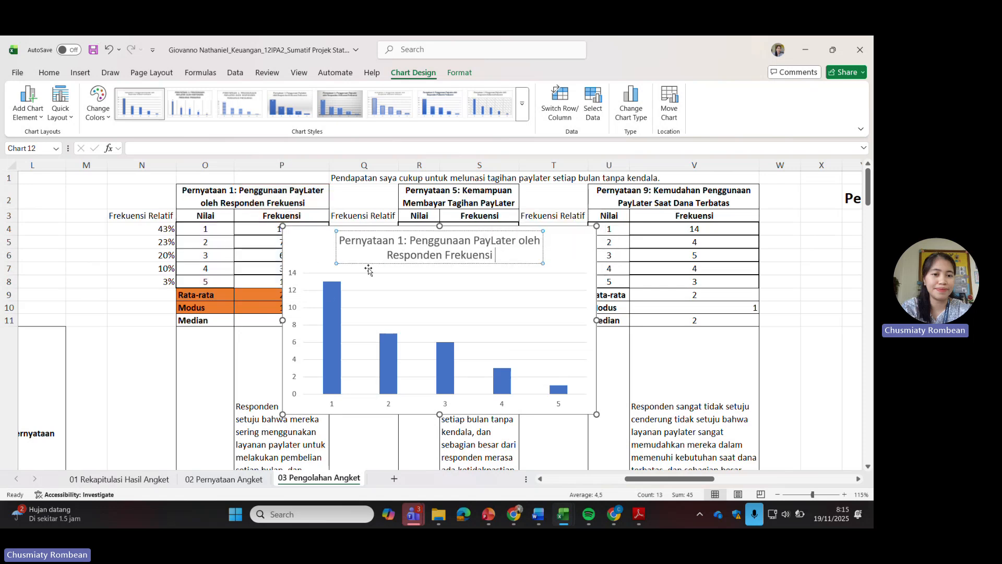
key(BackSpace)
key(BackSpace)
key(BackSpace)
key(BackSpace)
key(BackSpace)
key(BackSpace)
key(BackSpace)
key(BackSpace)
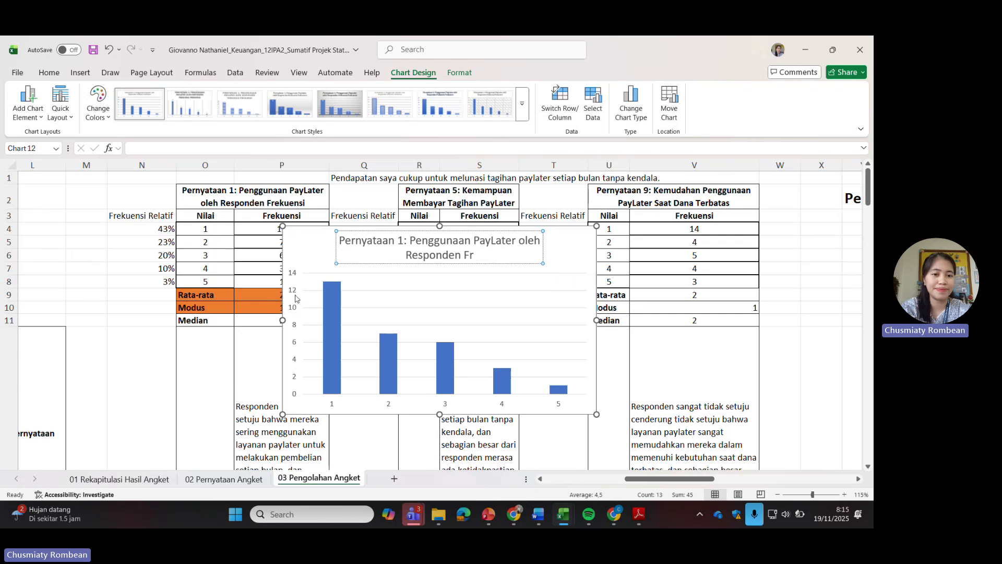
key(BackSpace)
key(BackSpace)
key(BackSpace)
click(571, 266)
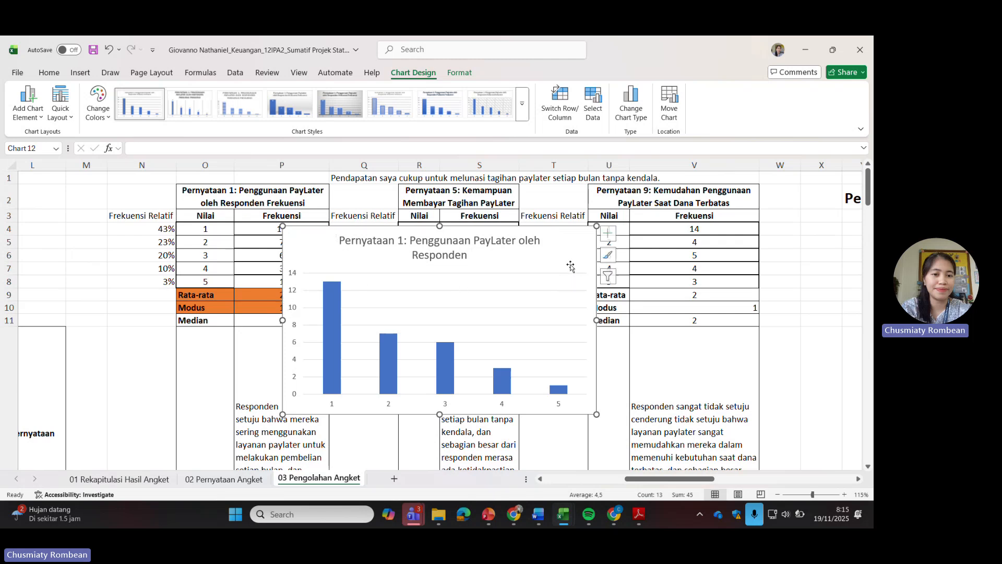
Add horizontal and vertical axis titles to the Pernyataan 1 column chart
click(612, 235)
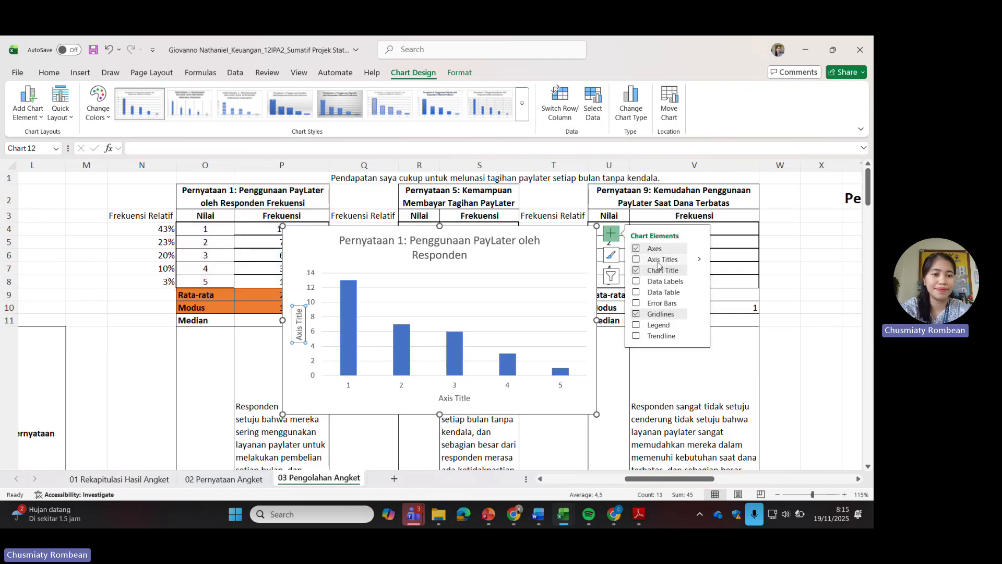
click(659, 261)
click(301, 314)
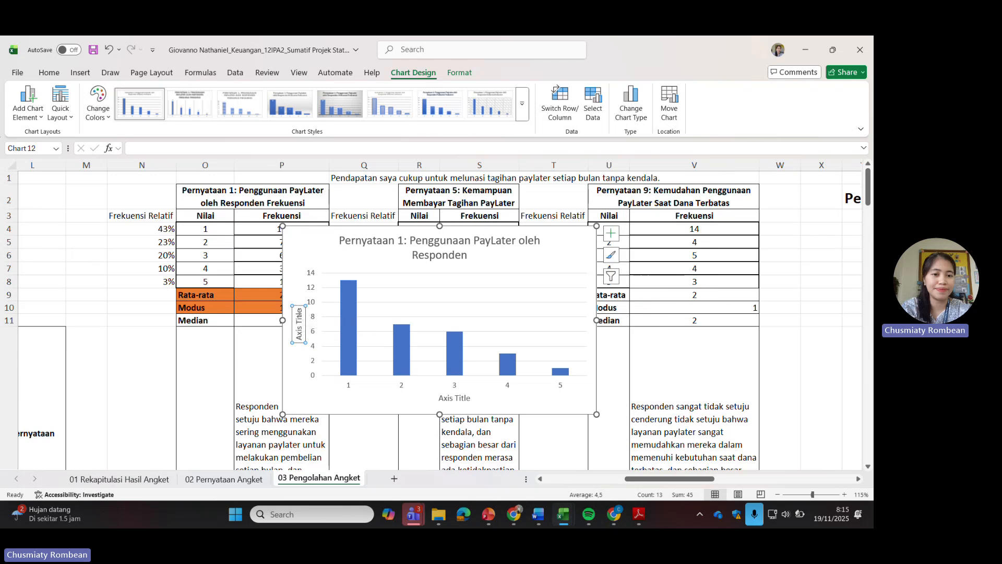
Try to edit the chart's vertical axis title and open the additional axis title options
double_click(299, 313)
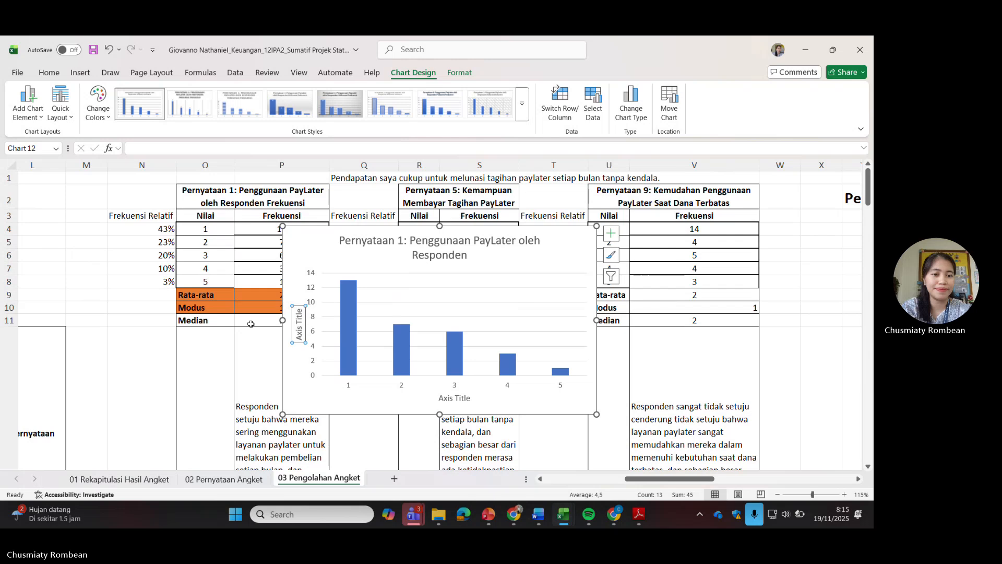
click(93, 255)
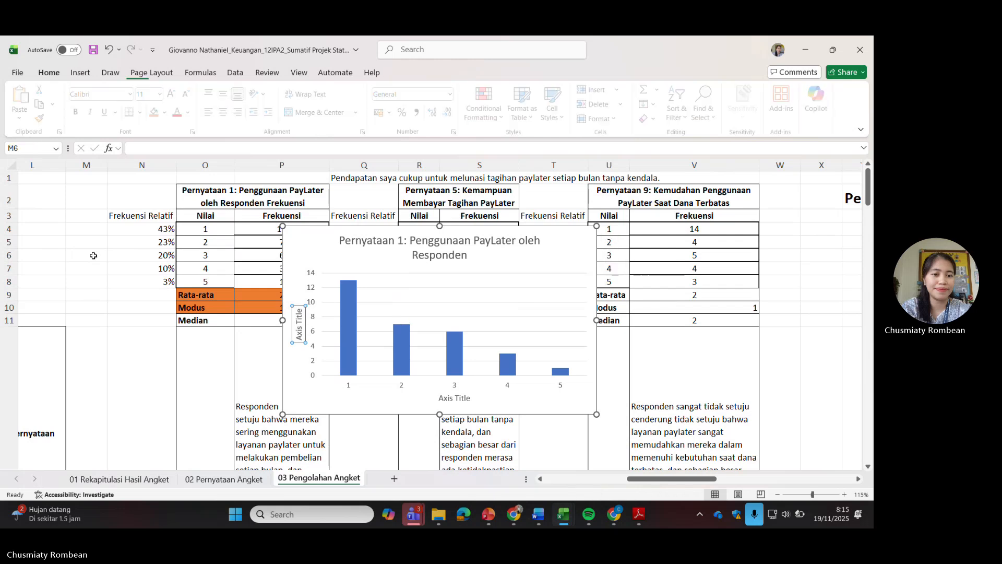
click(303, 316)
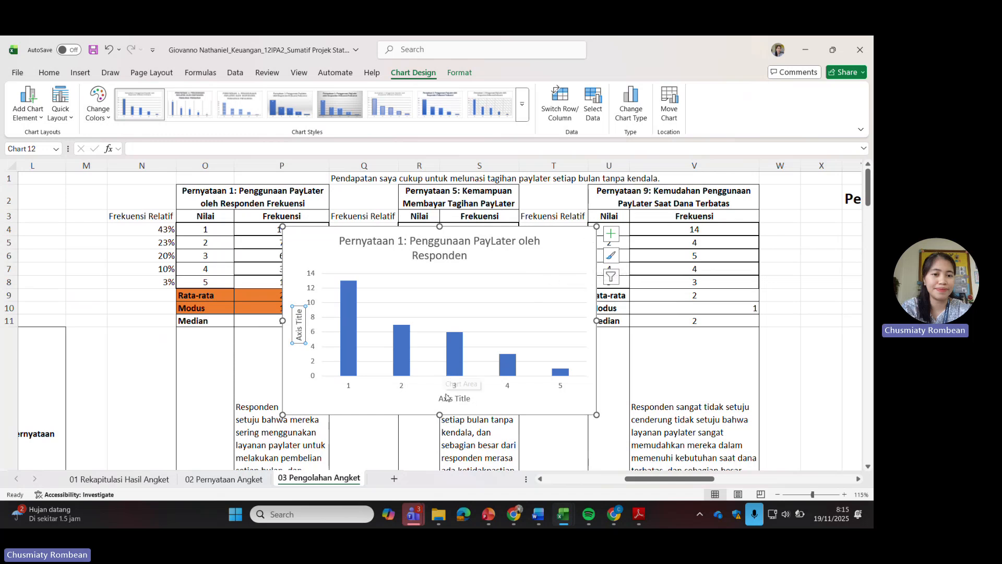
click(28, 112)
mouse_move(67, 155)
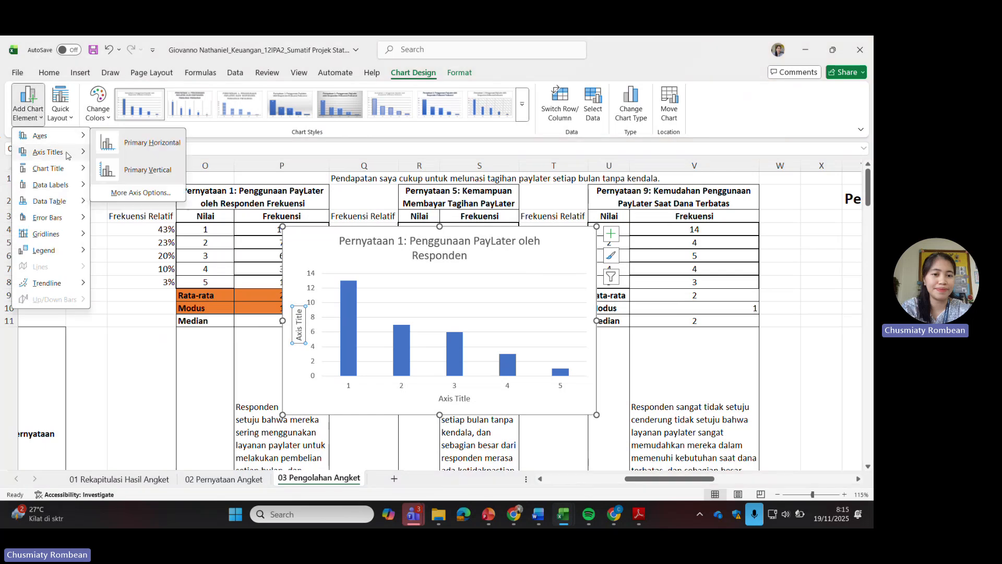
click(158, 192)
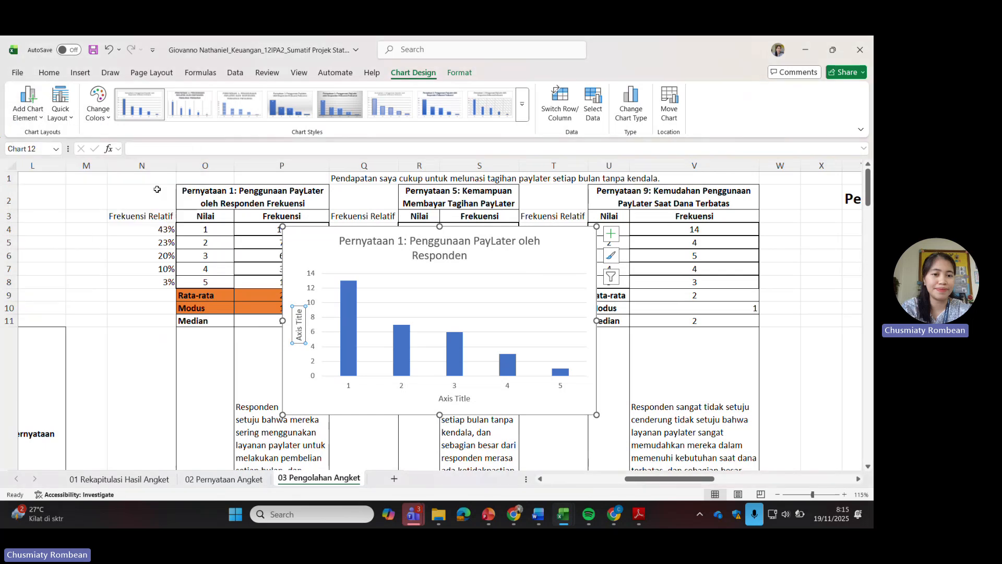
click(28, 107)
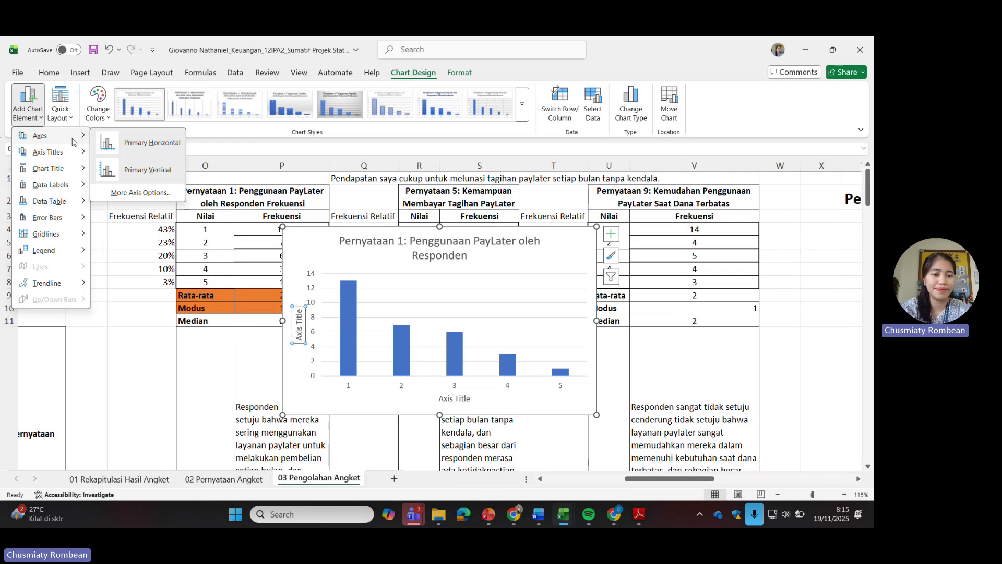
click(458, 253)
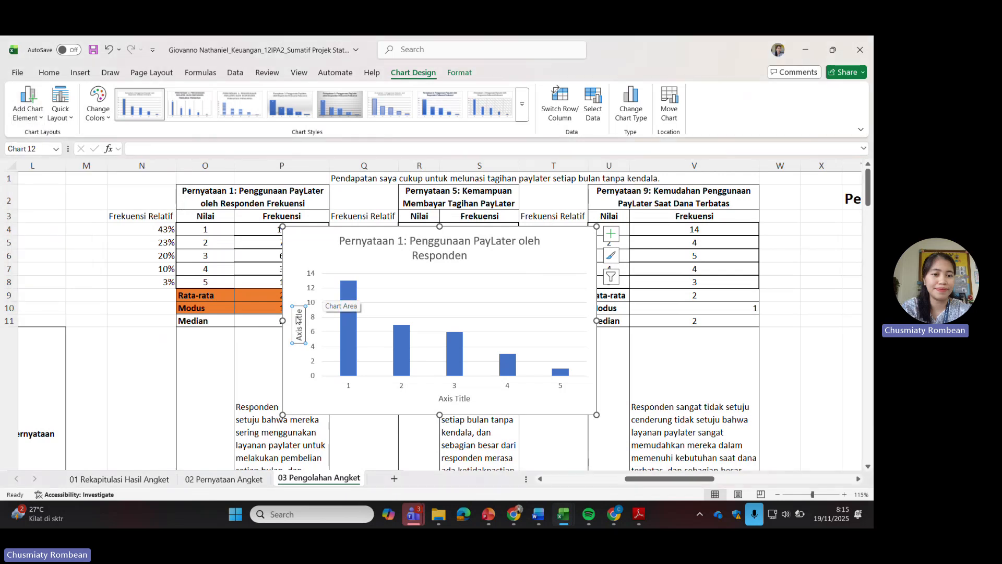
Try to select the horizontal axis title of the Pernyataan 1 chart for editing
click(824, 232)
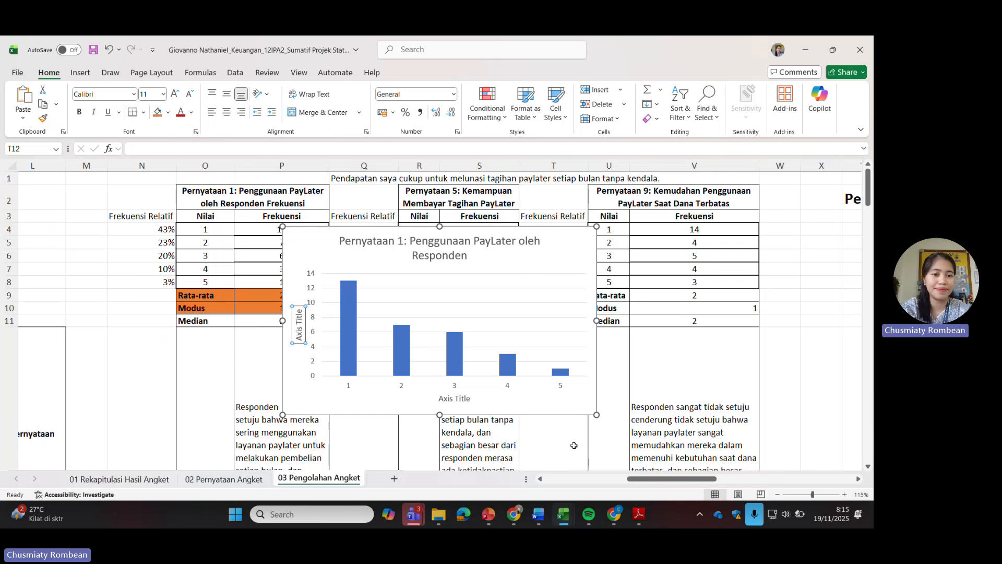
click(443, 402)
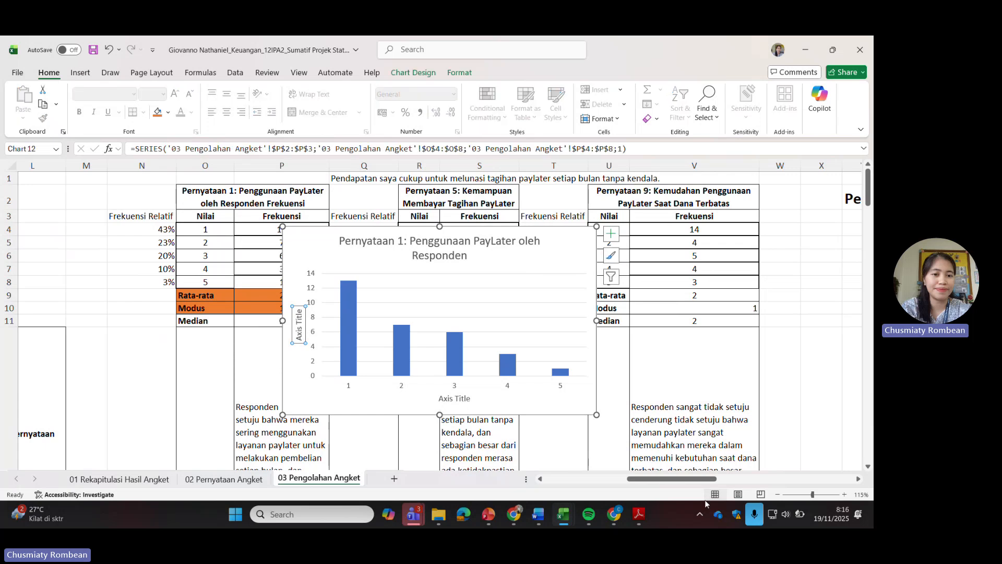
drag(708, 479, 847, 501)
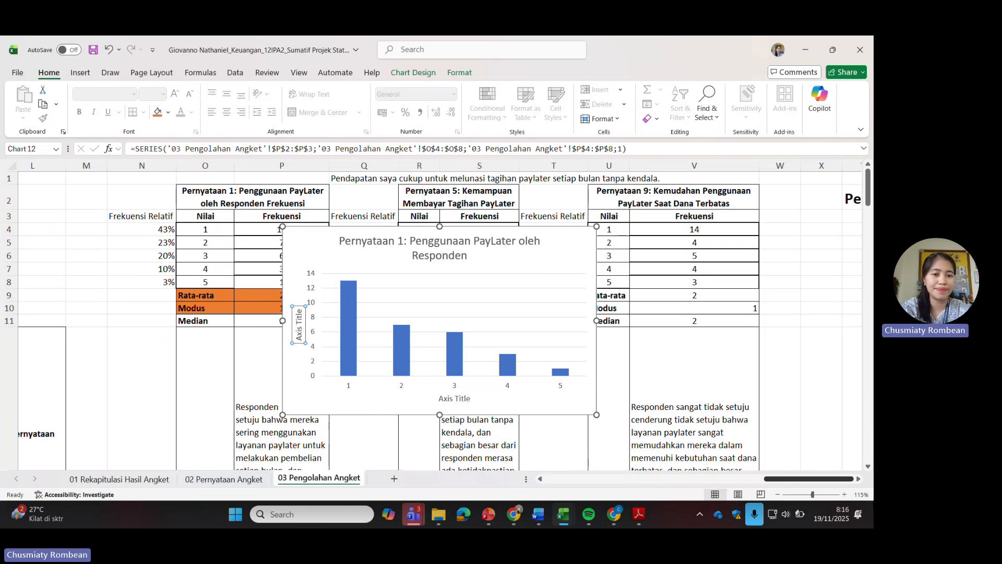
key(Escape)
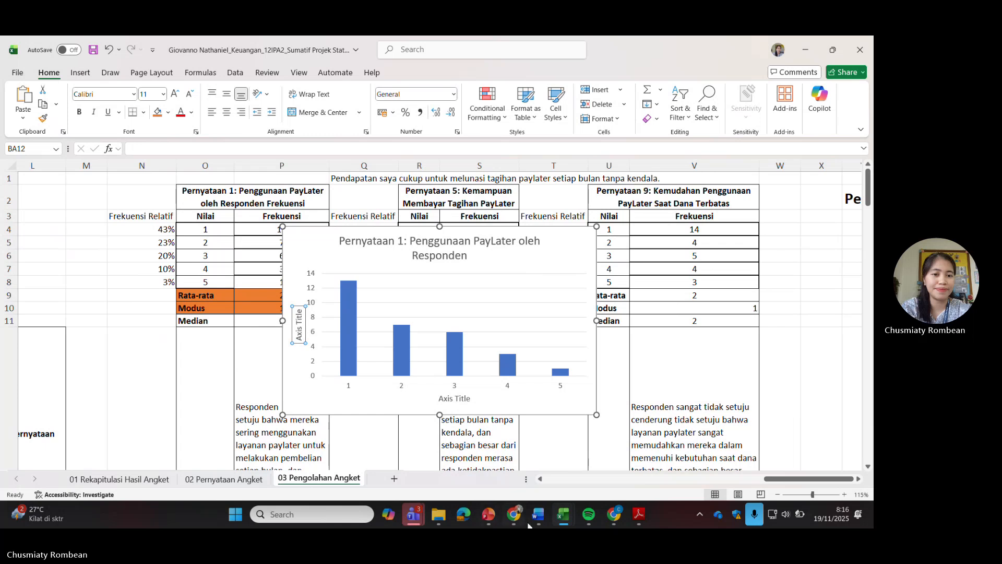
Switch to the second sample workbook and examine its bar charts on the 03 Pengolahan Angket sheet
mouse_move(563, 516)
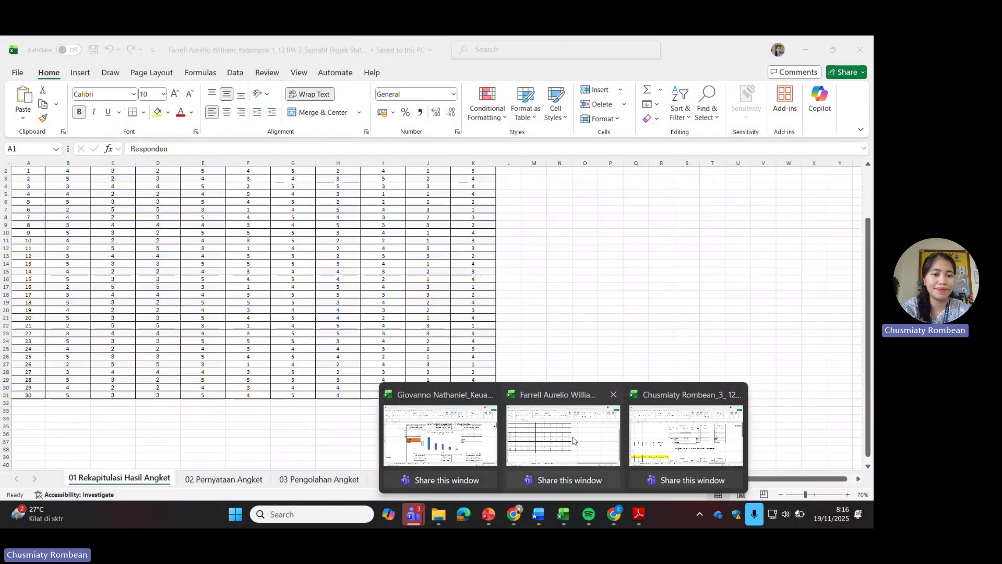
click(563, 436)
key(ctrl+a)
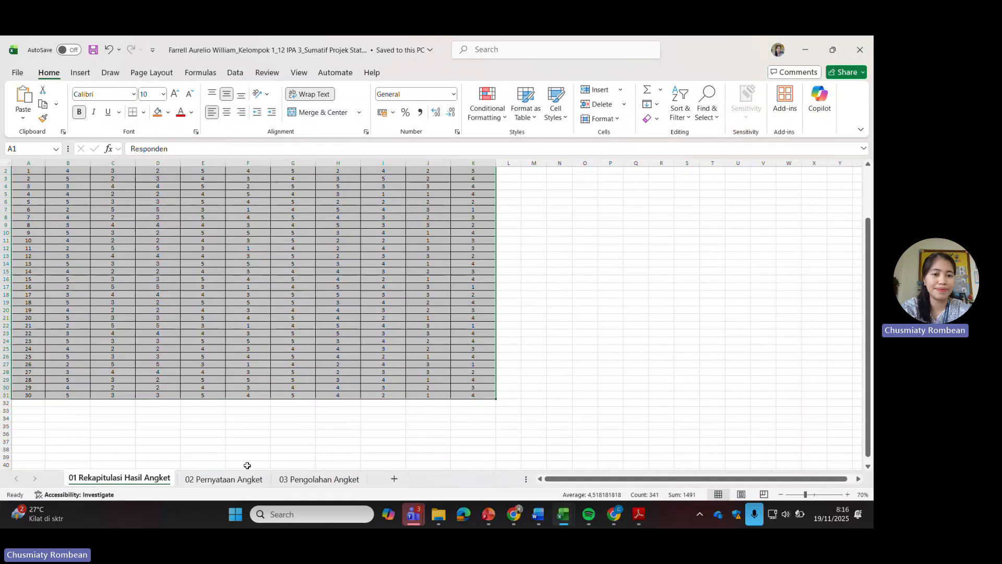
click(292, 480)
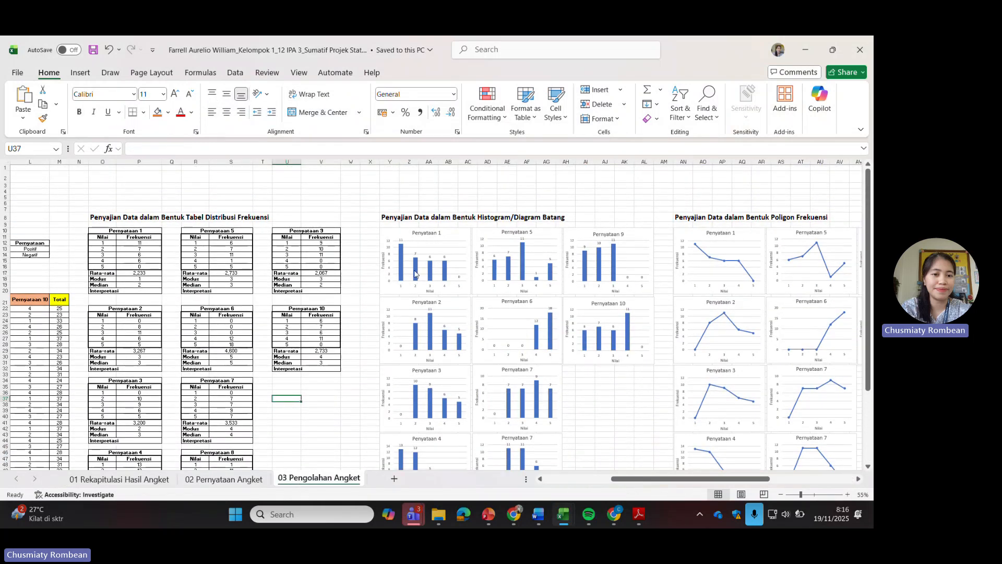
scroll(501, 303, up, 3)
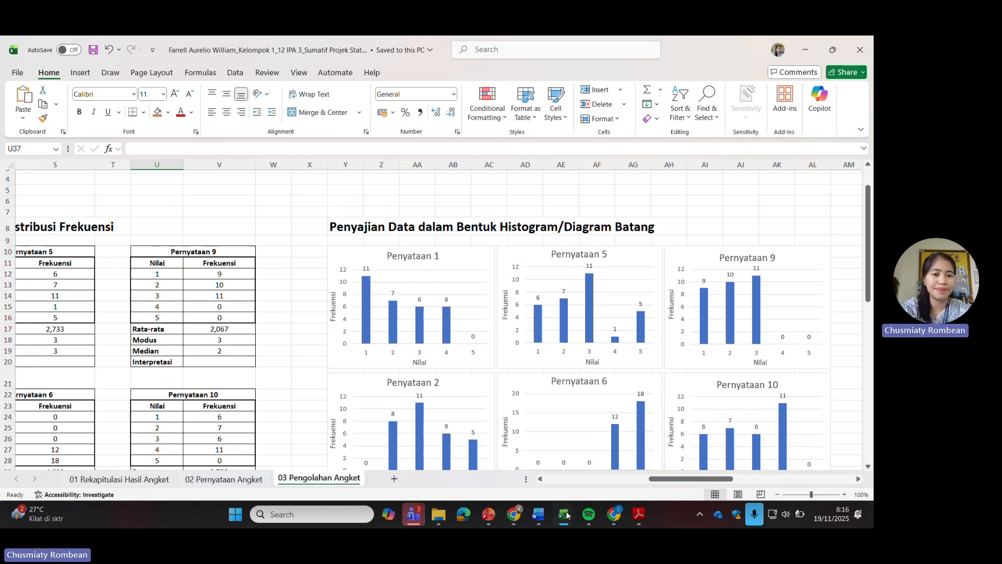
Look through the three open workbooks, ending on the bar charts of the second sample workbook's 03 Pengolahan Angket sheet
mouse_move(563, 514)
click(718, 460)
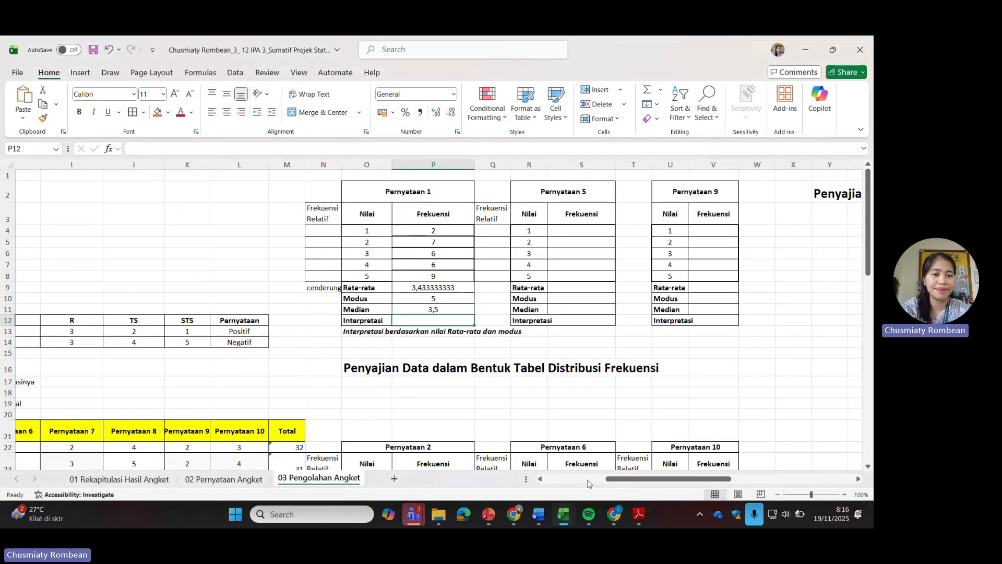
mouse_move(562, 514)
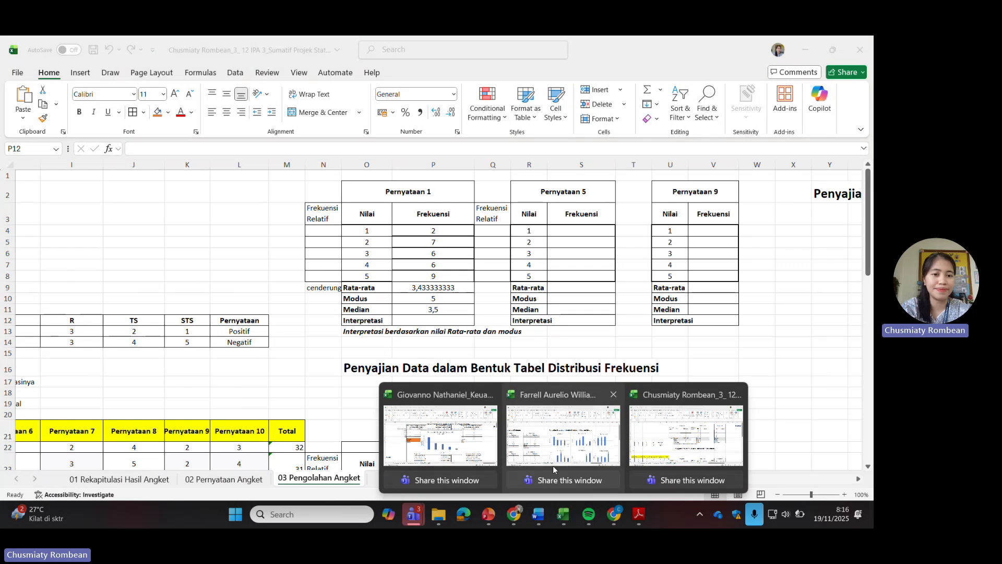
click(449, 452)
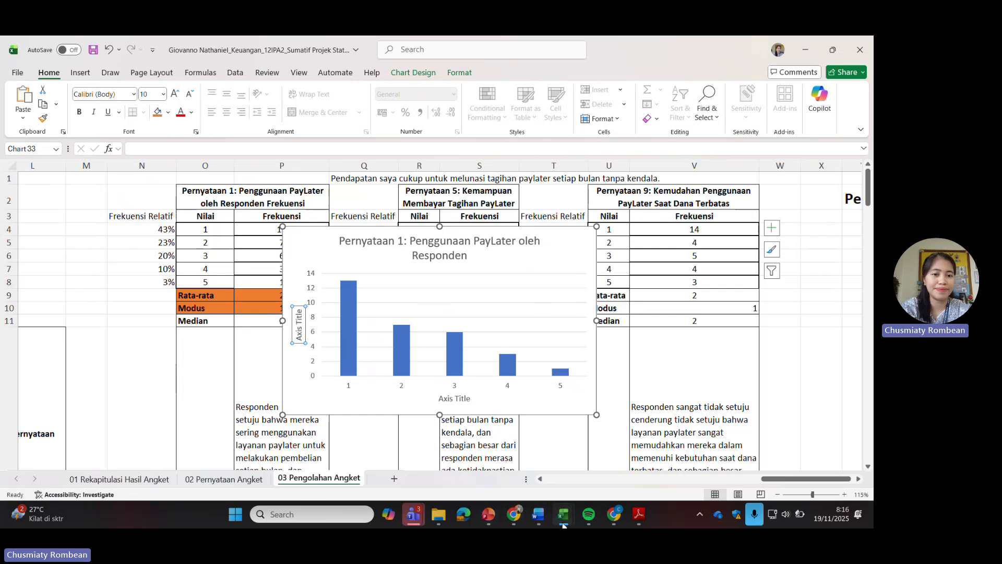
mouse_move(563, 525)
mouse_move(546, 425)
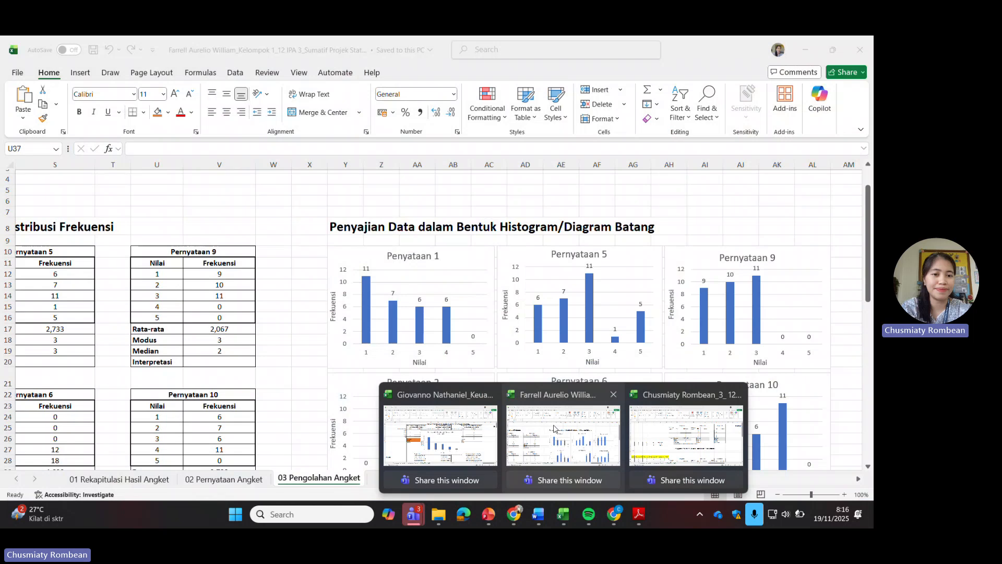
click(579, 425)
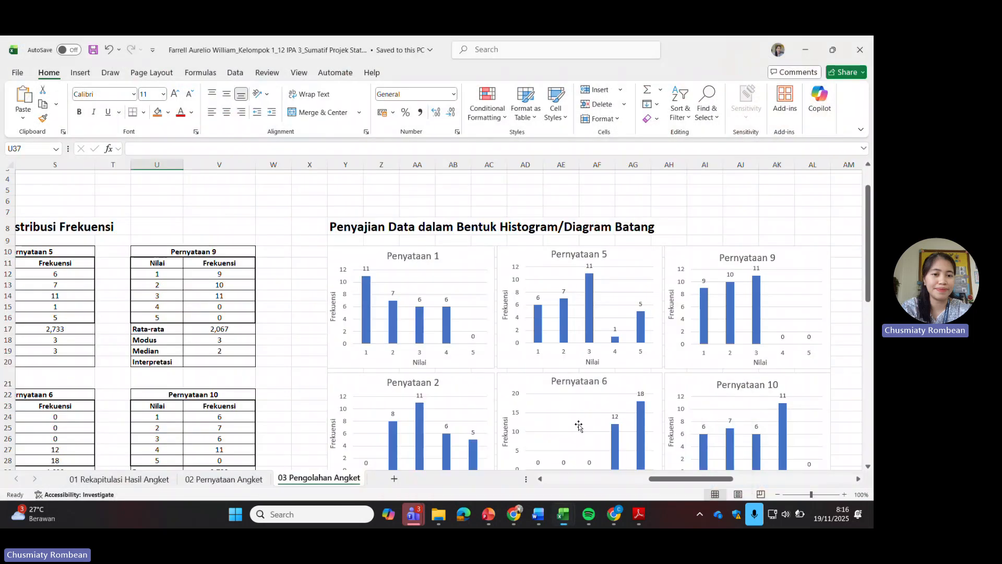
Copy the Pernyataan 1 column chart from the Histogram/Diagram Batang section
click(467, 261)
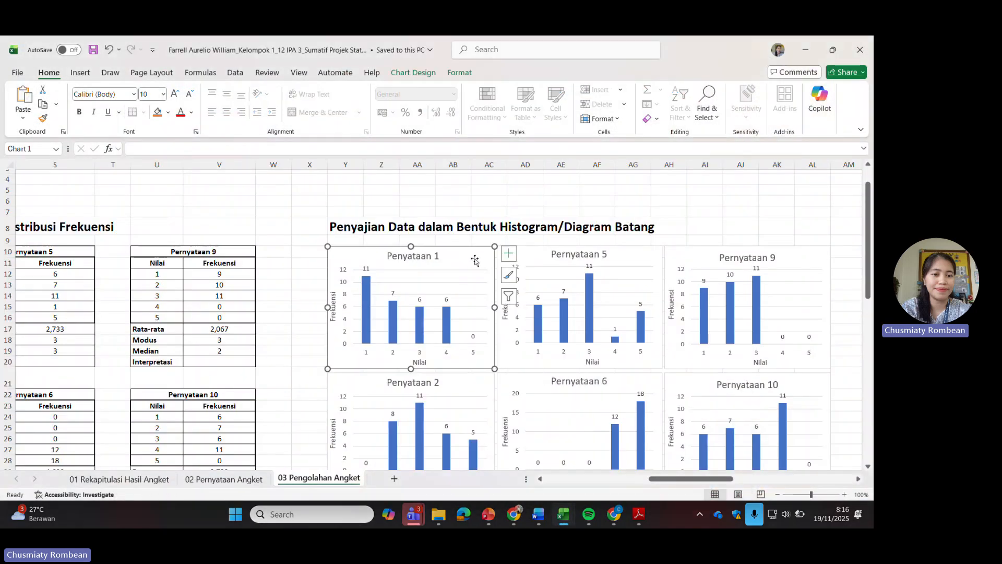
key(ctrl+v)
key(ctrl+z)
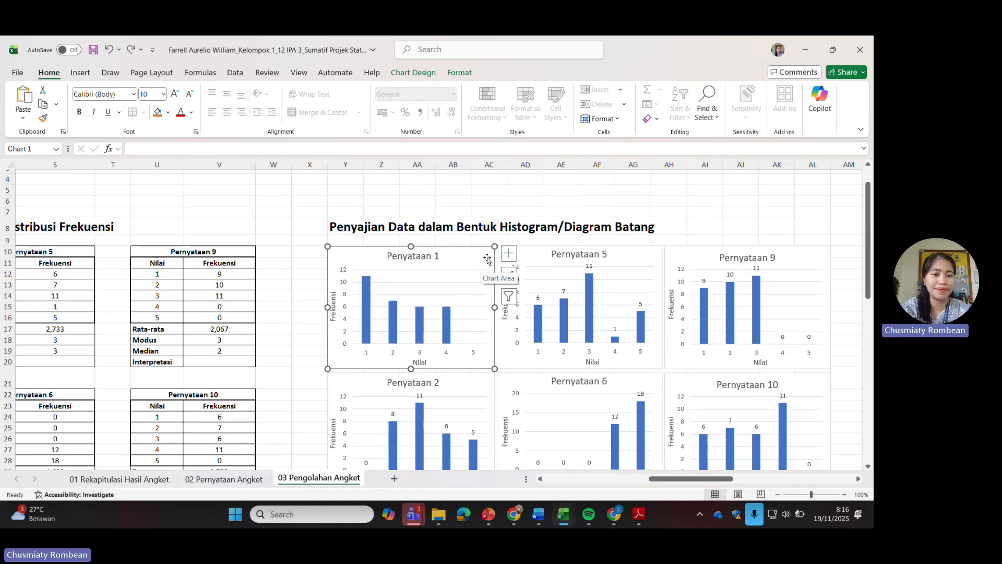
right_click(477, 255)
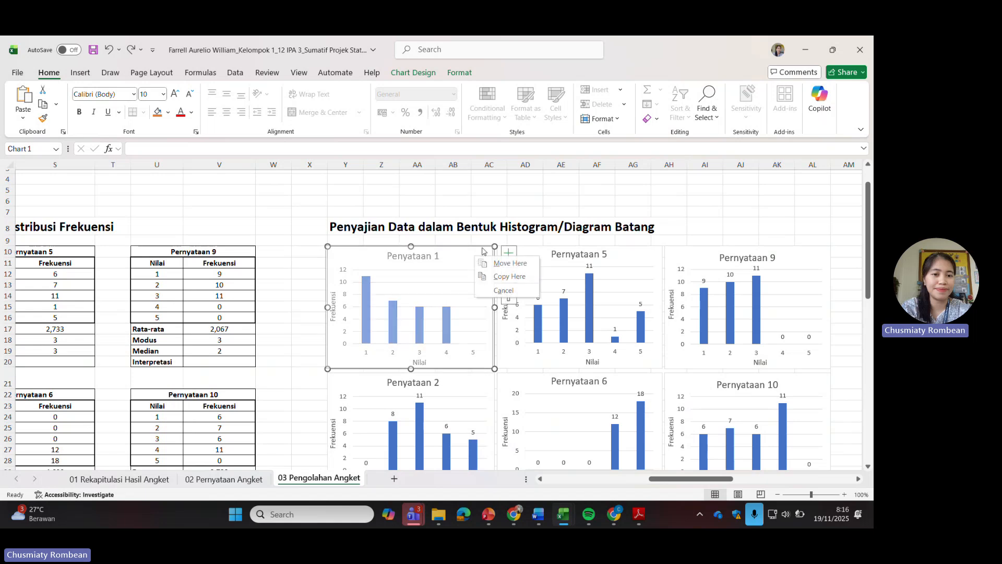
click(472, 262)
right_click(472, 262)
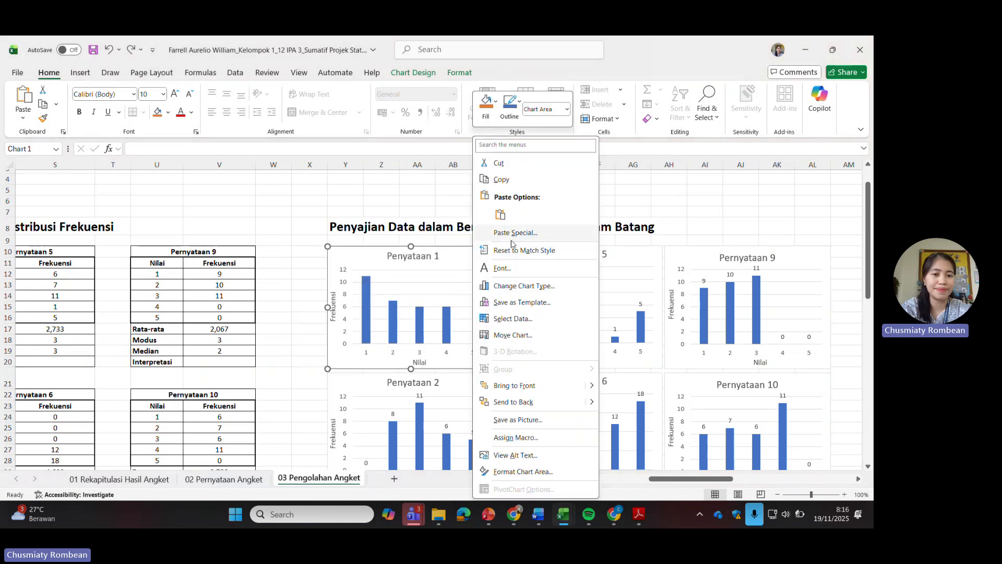
click(498, 180)
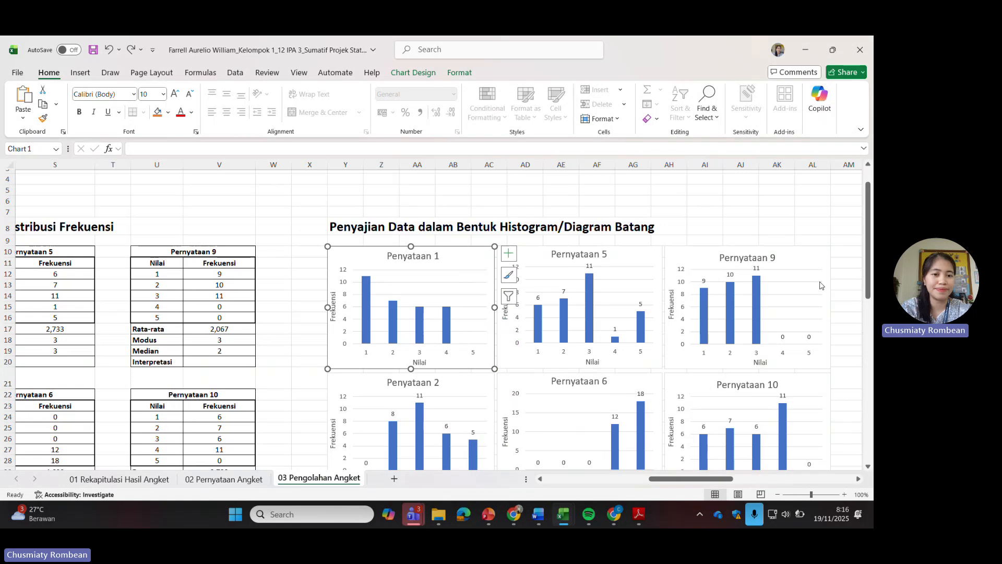
Replace the Pernyataan 1 chart in the Poligon Frekuensi section with the copied column chart, using the destination theme
drag(700, 479, 749, 460)
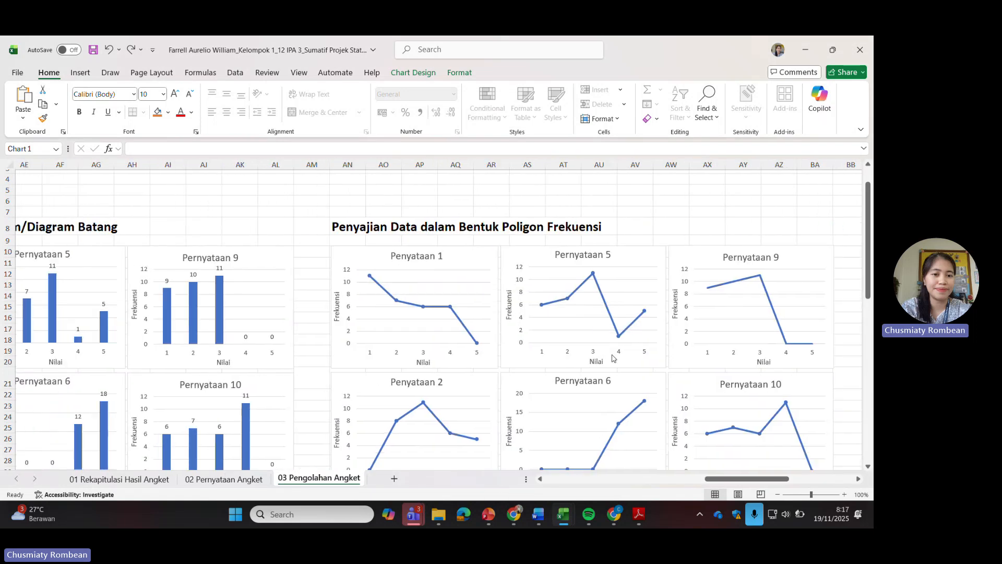
click(476, 255)
key(Delete)
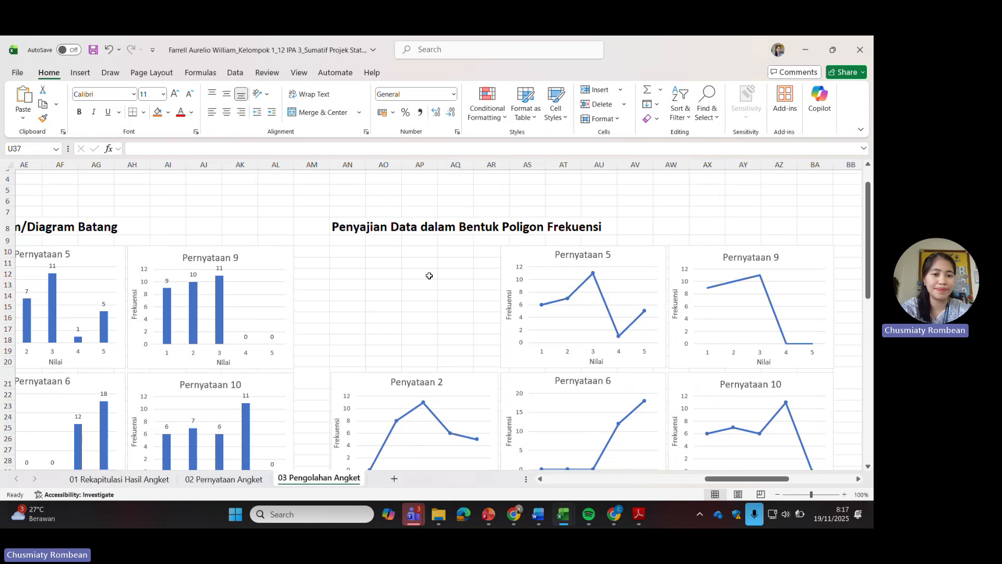
click(357, 256)
right_click(356, 256)
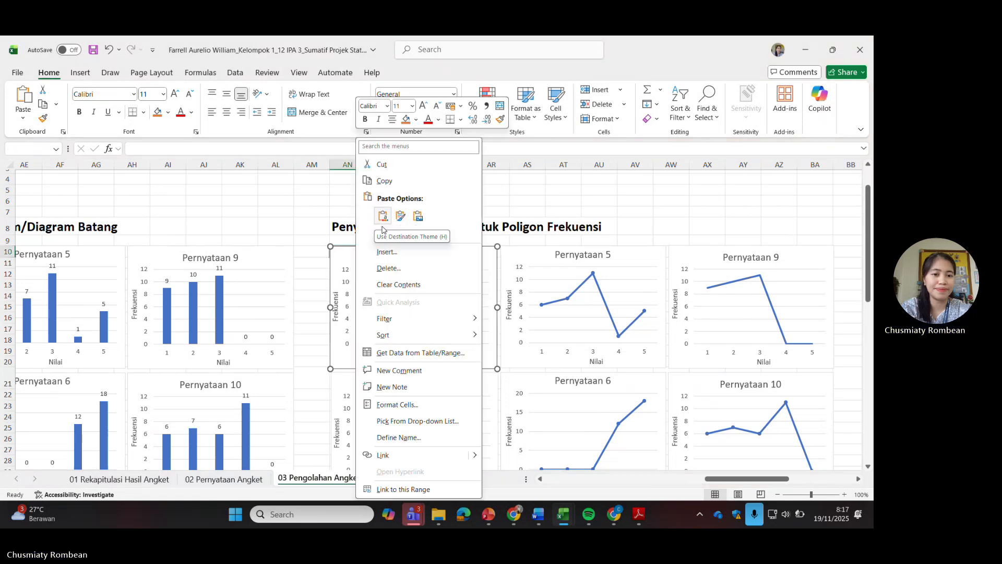
click(382, 216)
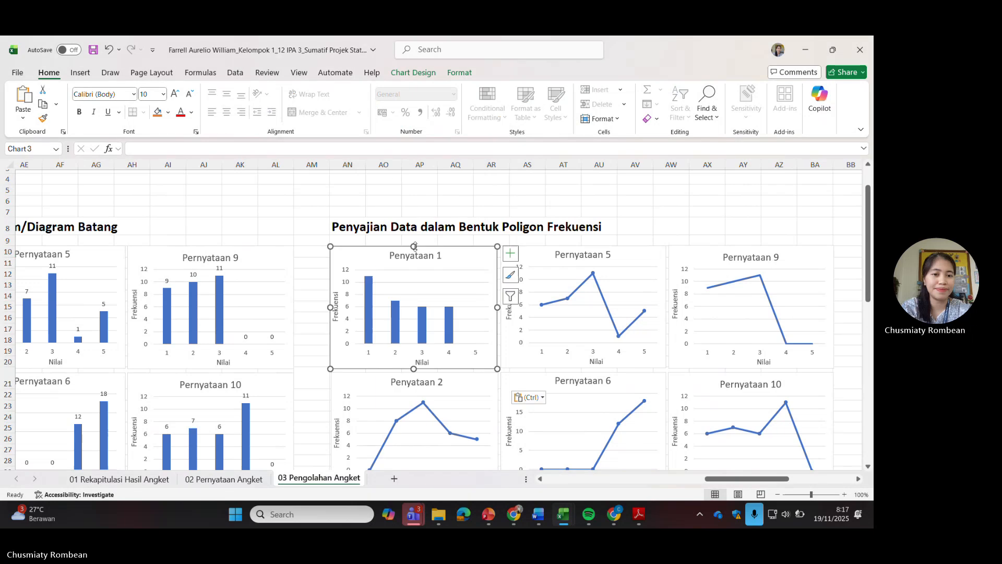
Convert the pasted Pernyataan 1 column chart into a 2-D line chart with markers
click(371, 294)
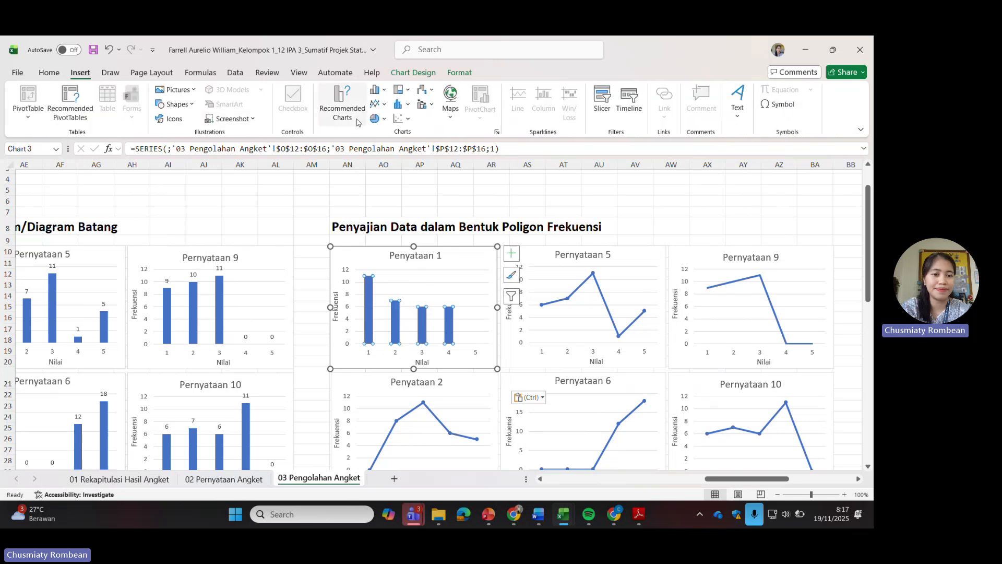
click(378, 105)
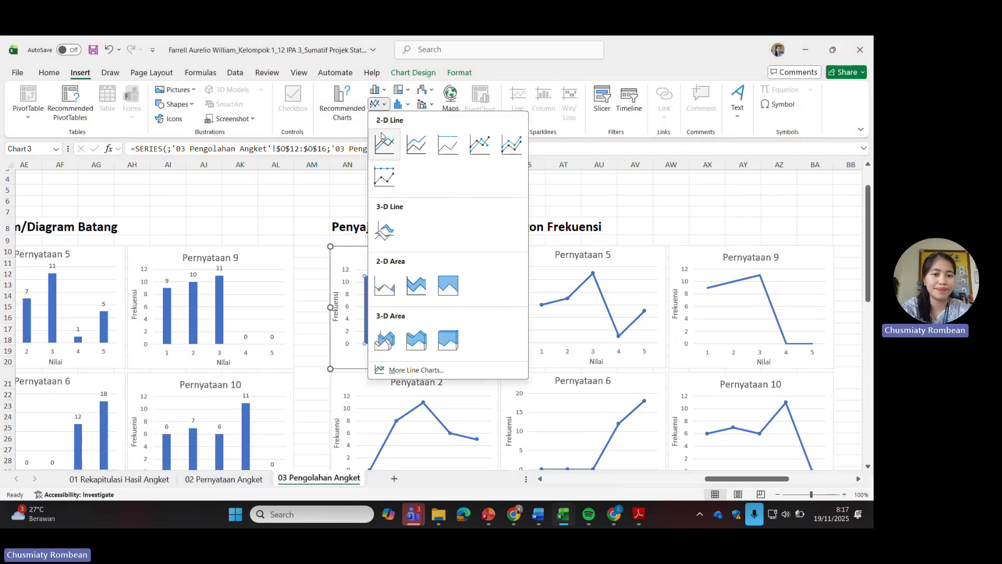
click(483, 144)
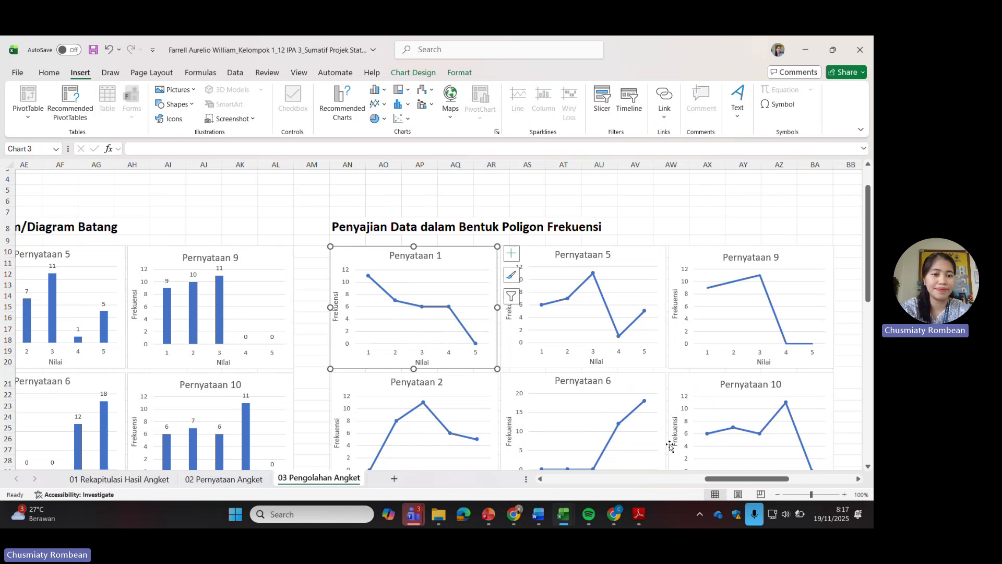
Switch to the workbook with the unfinished frequency tables and calculate the Frekuensi Relatif for Nilai 1 of Pernyataan 1 in N4 as =P4/30
drag(747, 479, 661, 478)
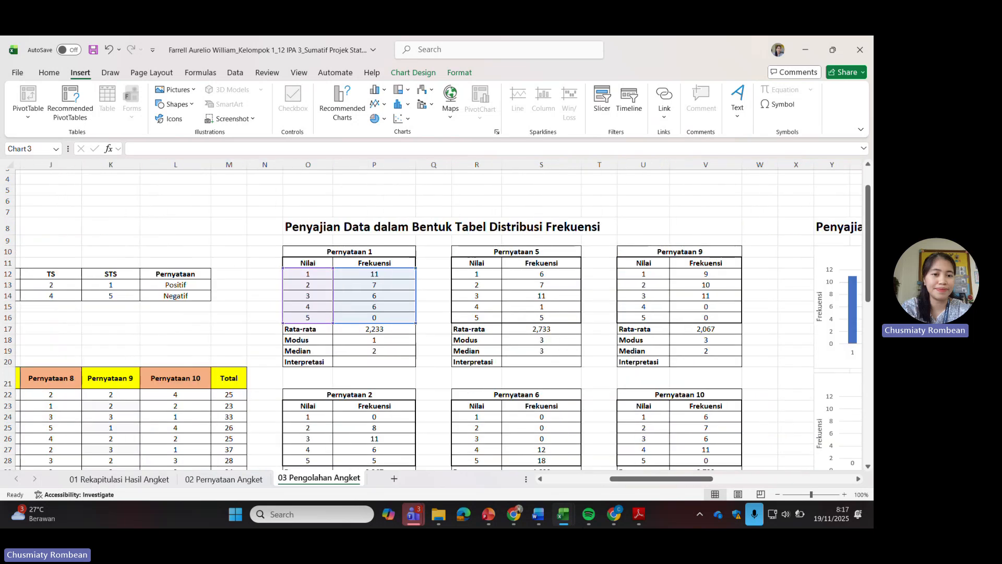
mouse_move(560, 520)
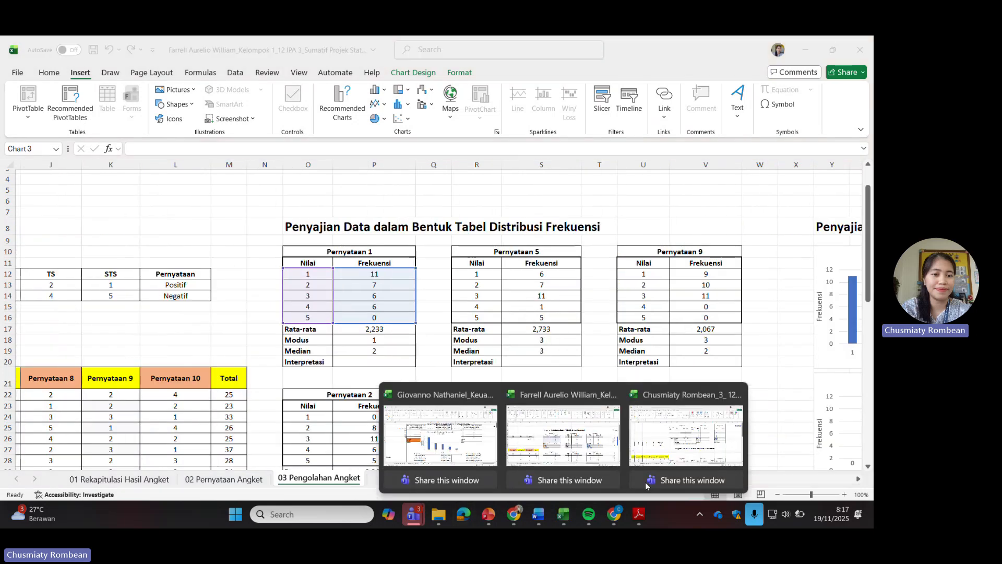
click(669, 425)
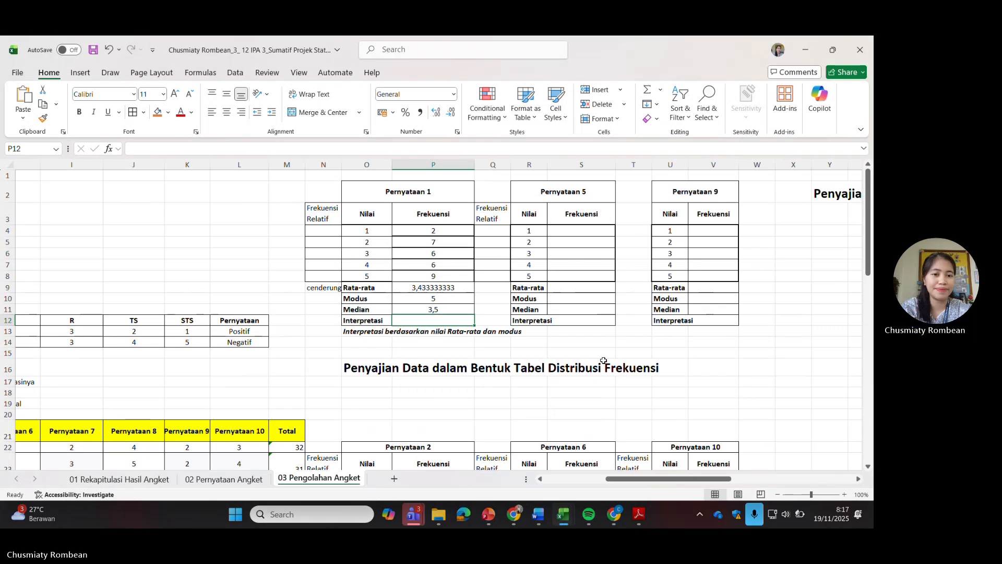
click(337, 229)
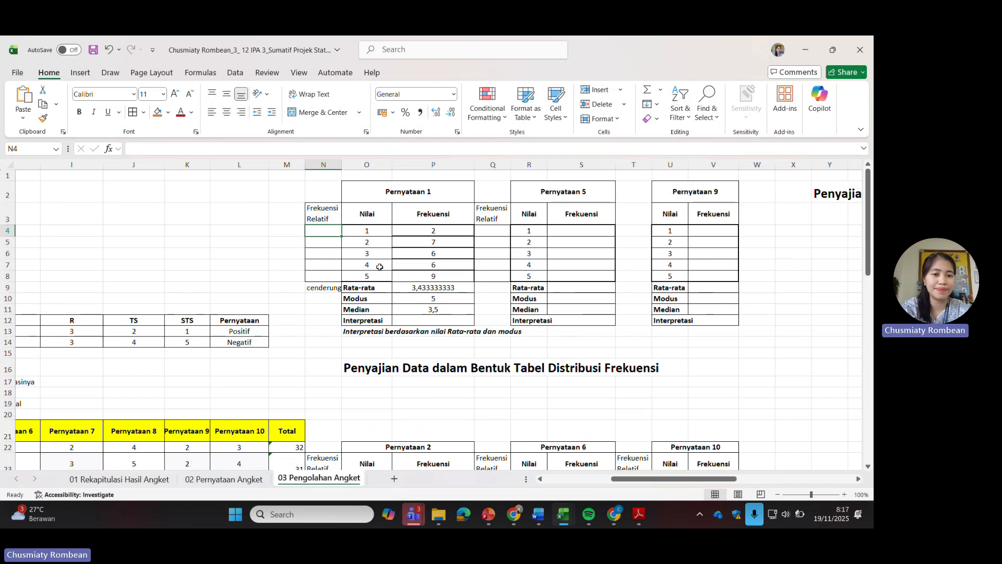
text(=)
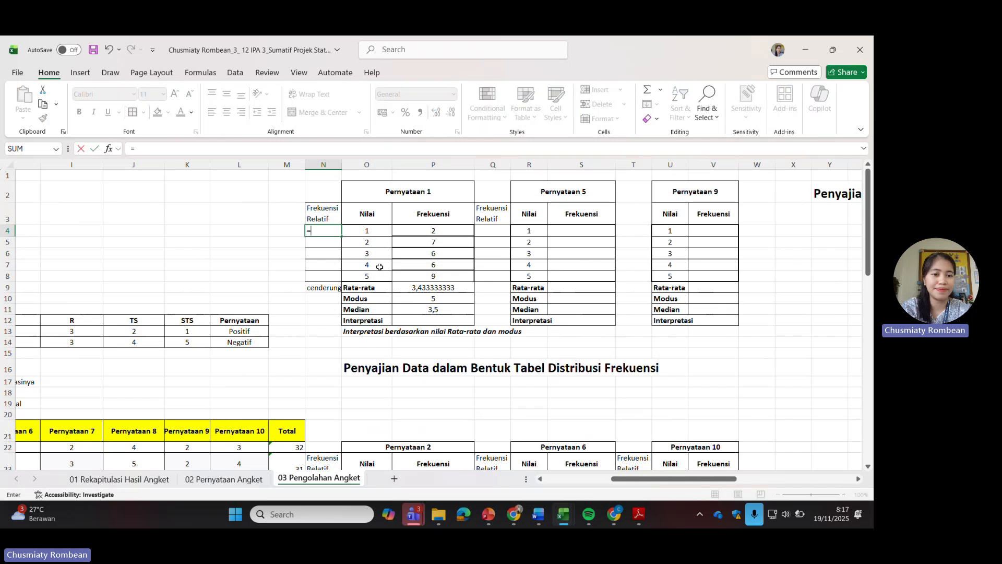
click(412, 230)
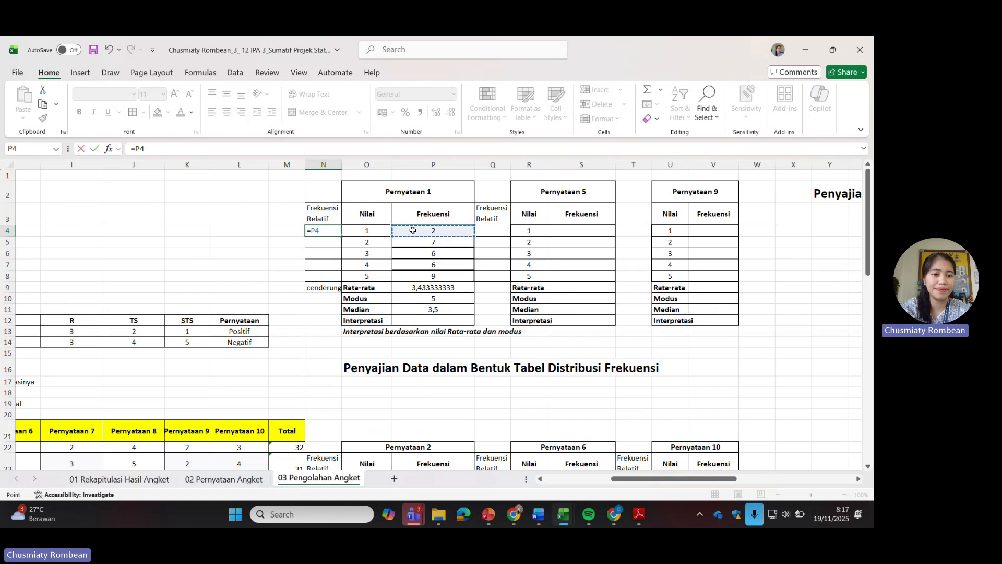
key(Return)
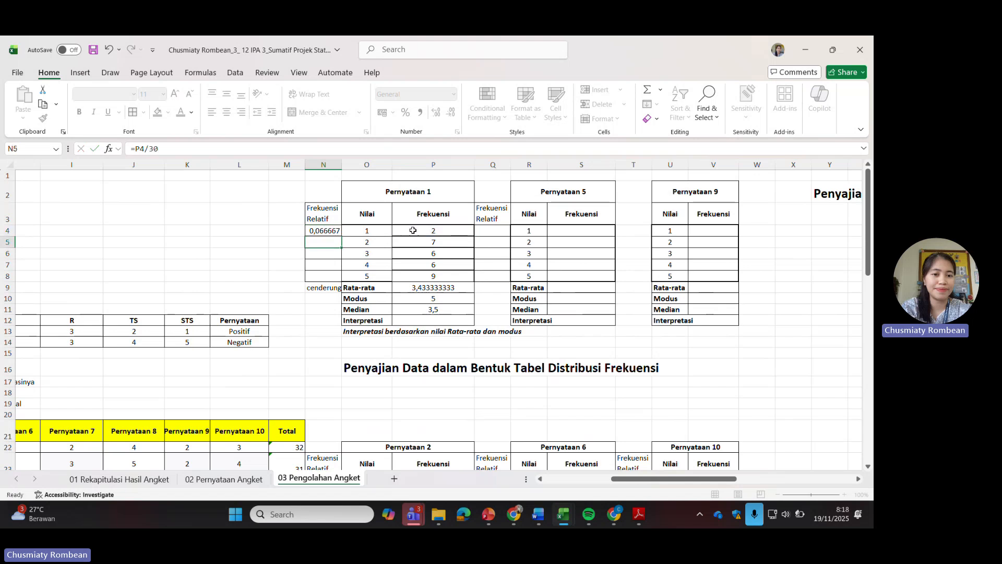
Format the relative frequency in N4 as a percentage and fill its formula down to N8
click(329, 230)
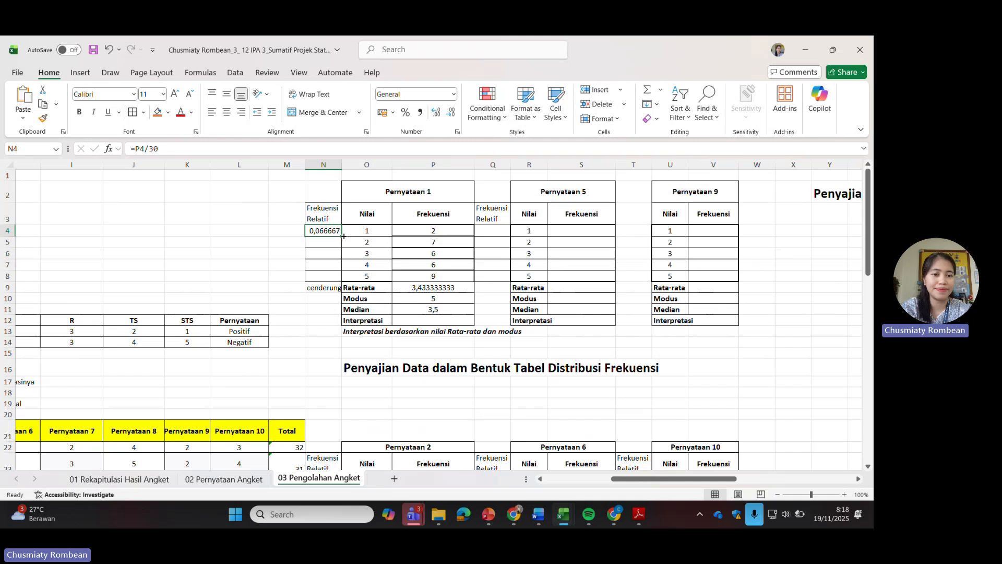
click(407, 116)
drag(342, 236, 343, 278)
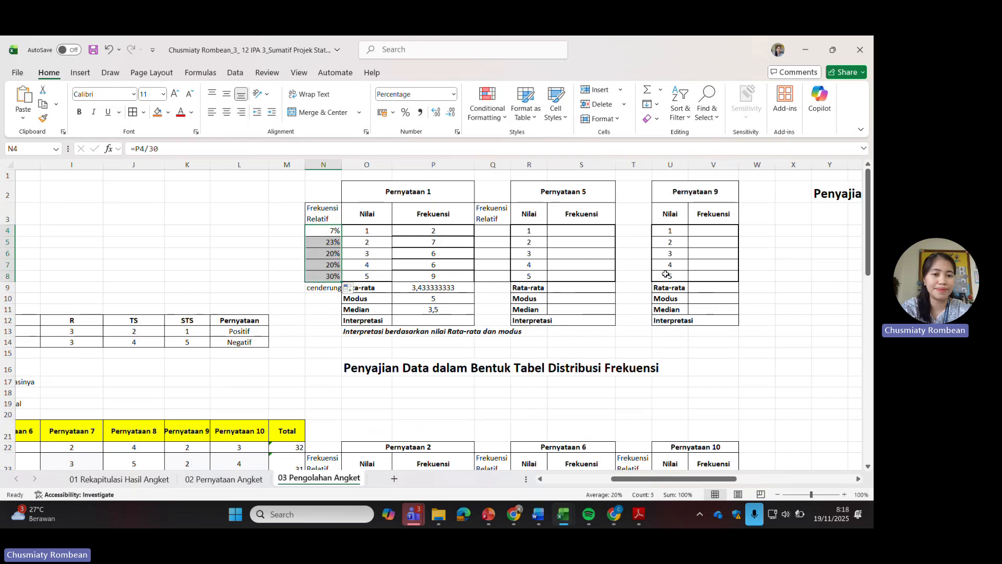
click(505, 275)
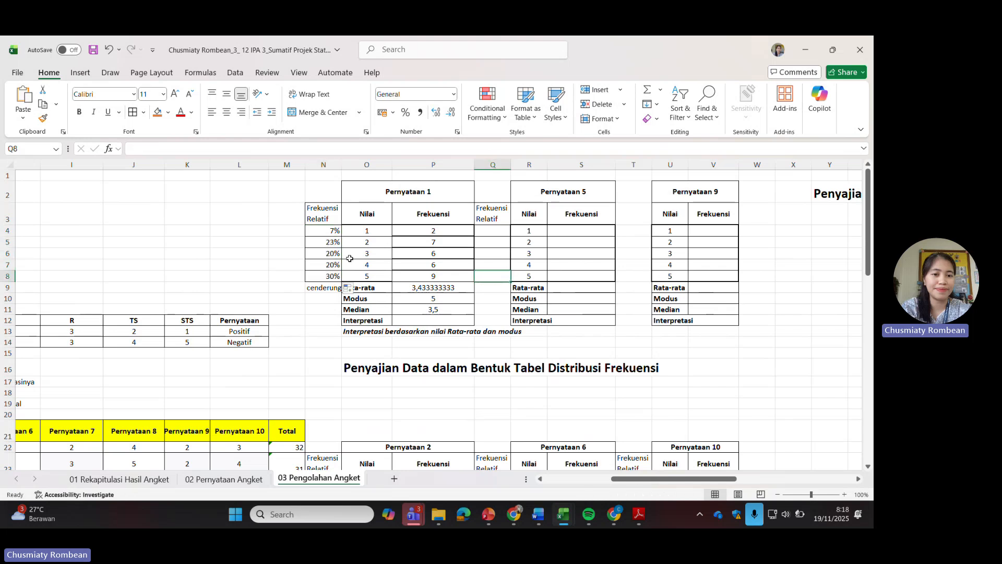
Insert a 2-D pie chart from the Frekuensi Relatif and Nilai columns of Pernyataan 1, N3:O8
drag(322, 215, 360, 278)
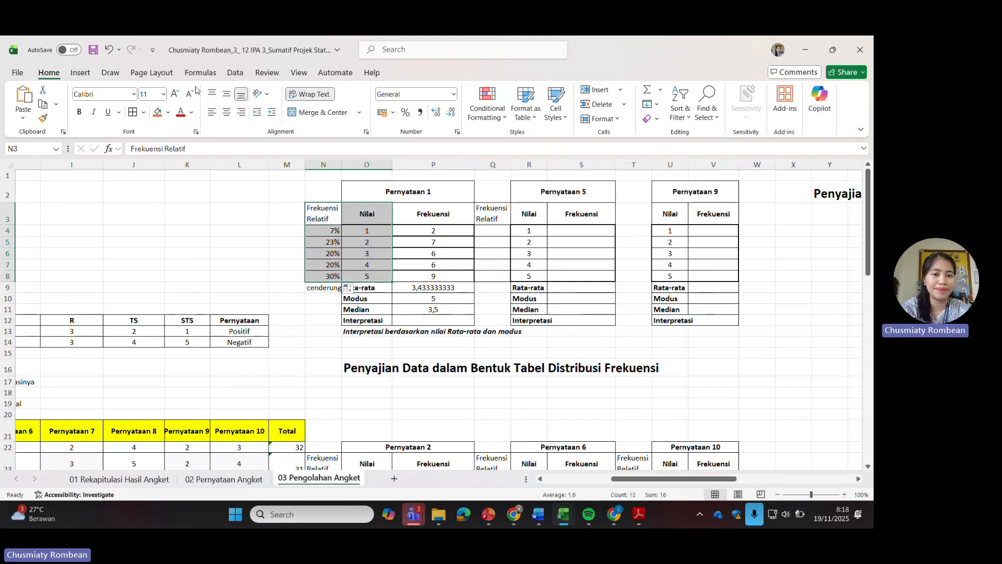
click(89, 71)
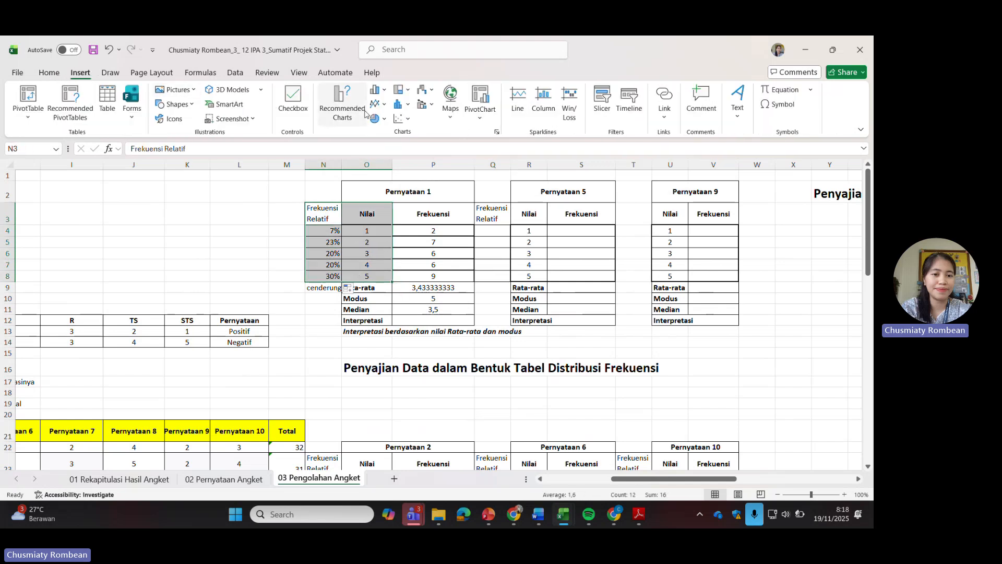
click(380, 120)
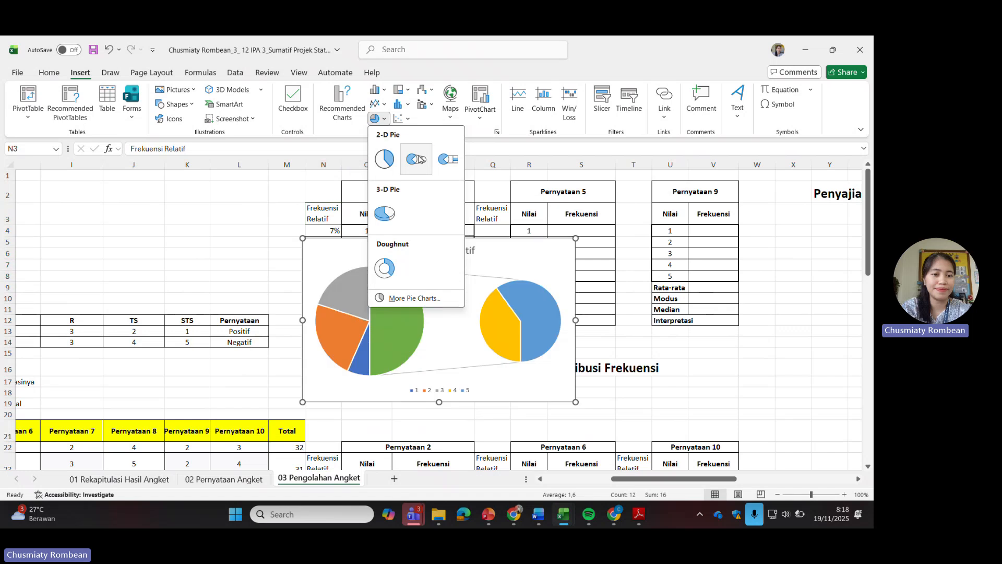
click(387, 163)
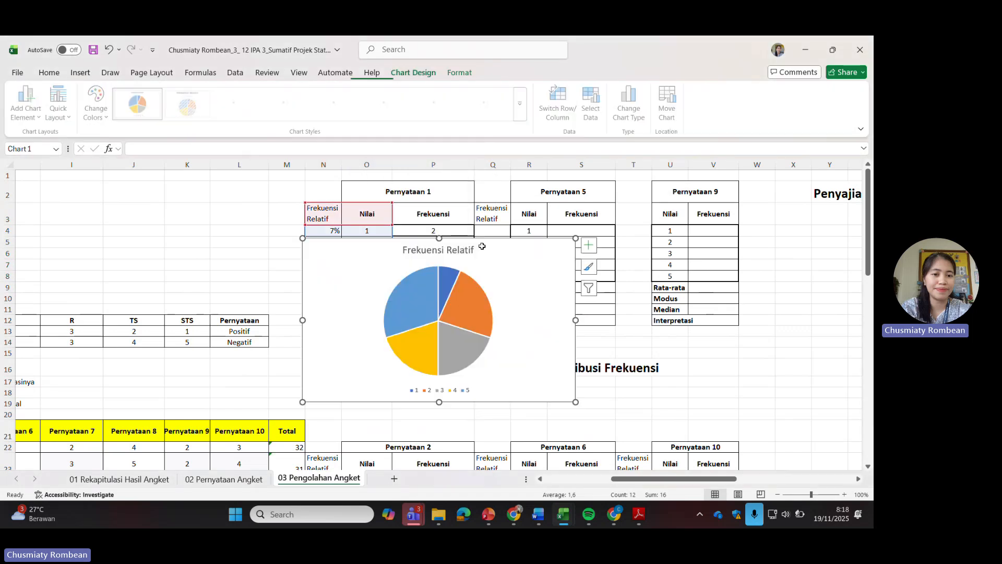
Replace the pie chart's title with "Pernyataan 1: Intensitas penggunaan Chat GPT"
click(457, 250)
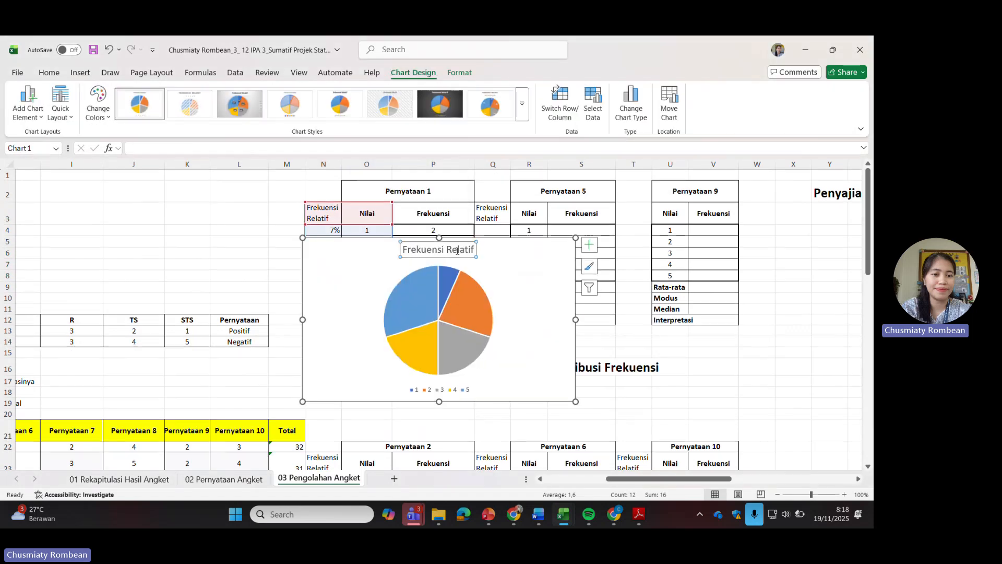
triple_click(467, 250)
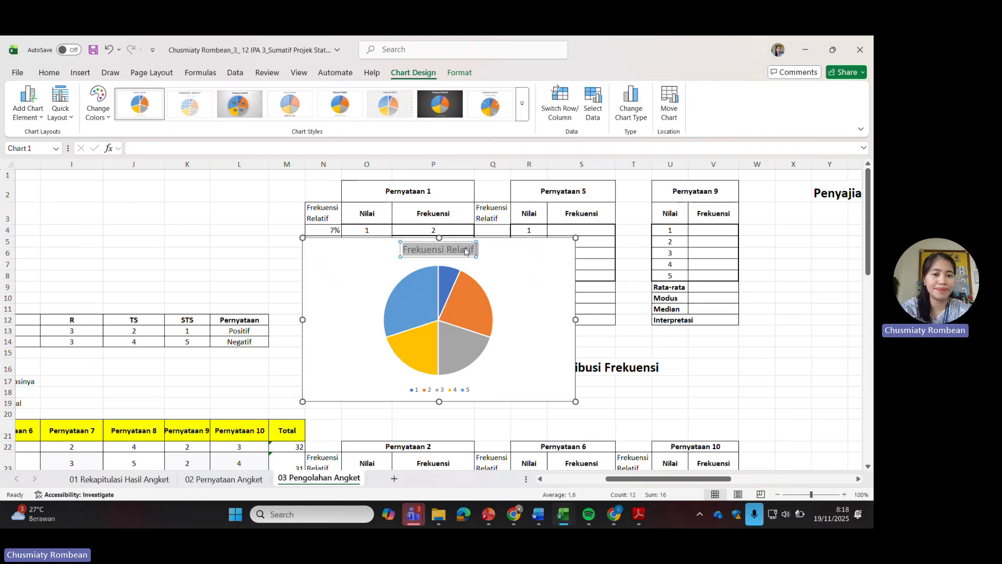
text(Pernyataan)
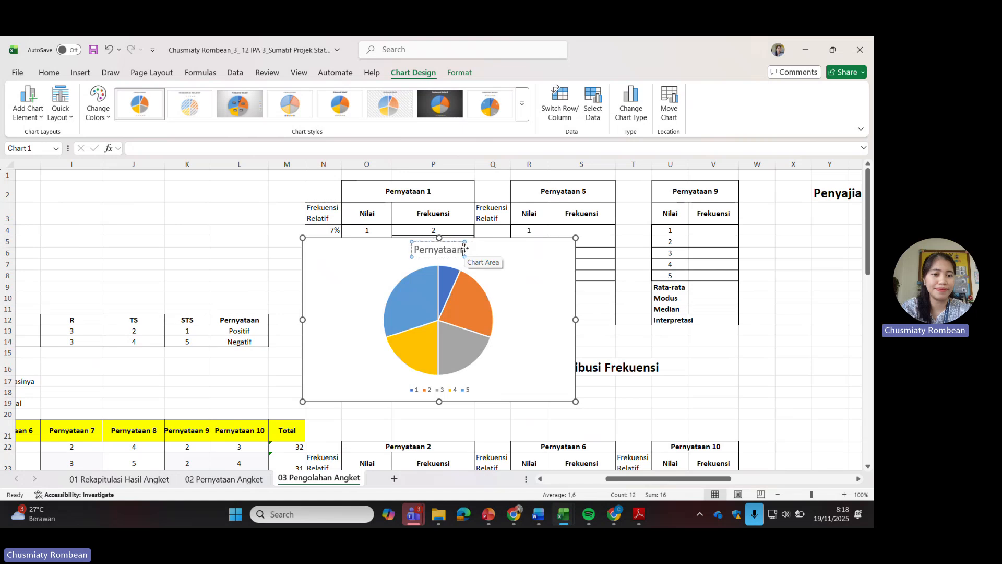
text( 1:)
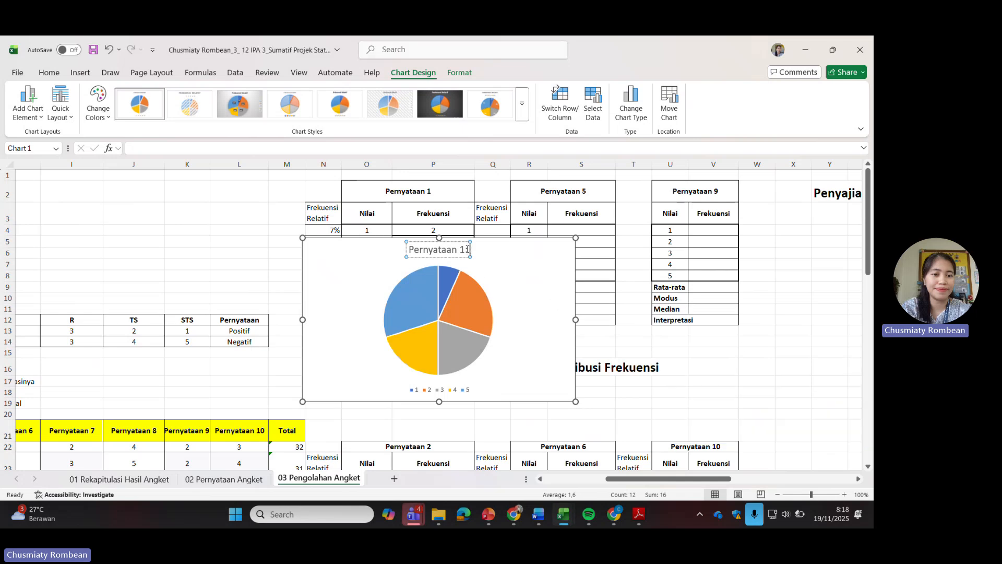
text(Intensitas p)
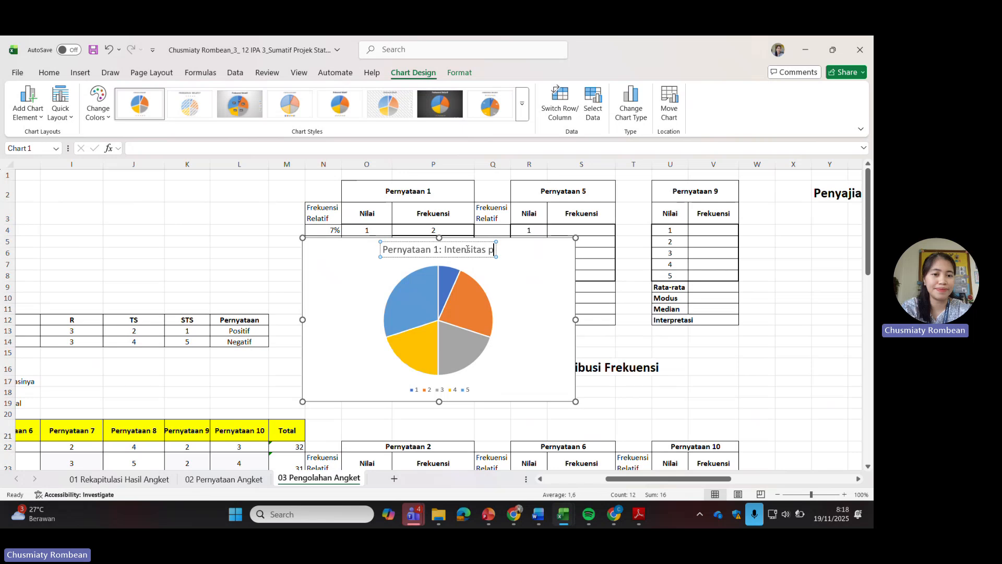
text(enggun)
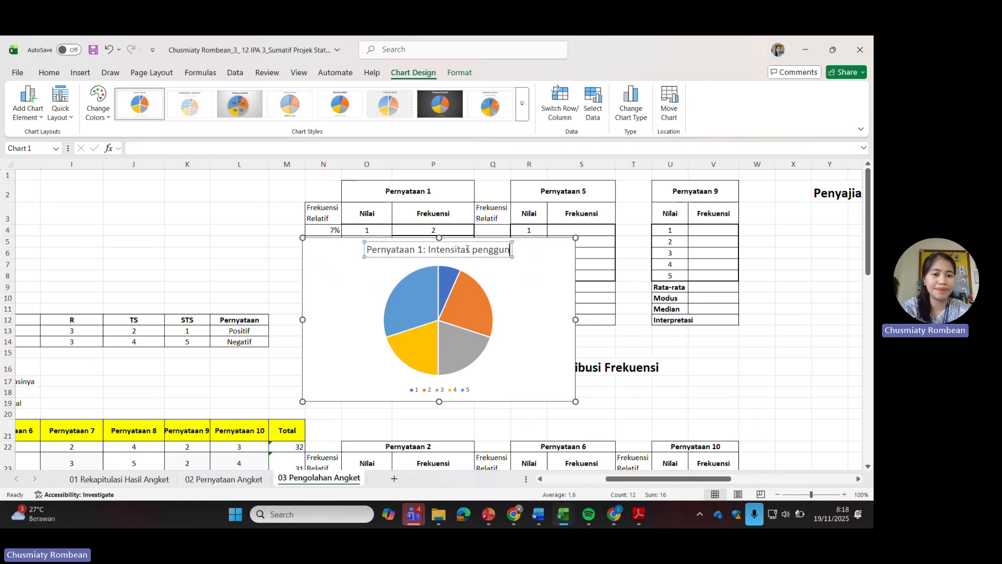
text(aan Cha)
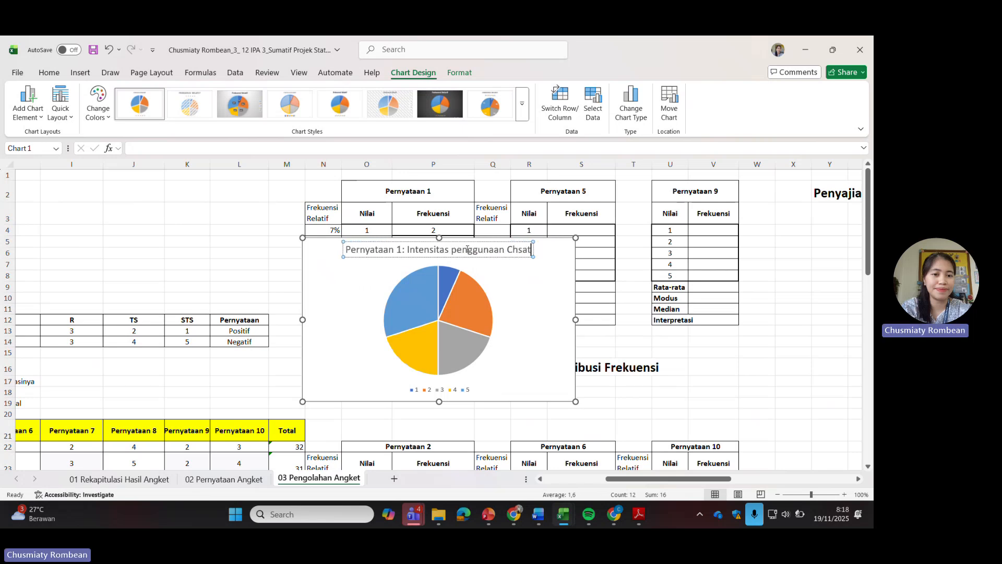
text(t)
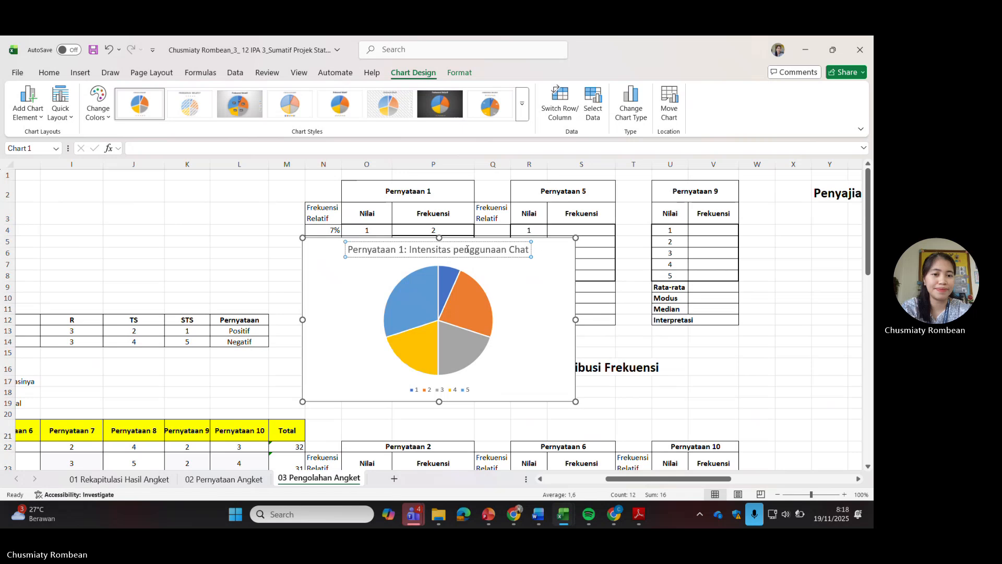
text( GOT)
key(BackSpace)
key(BackSpace)
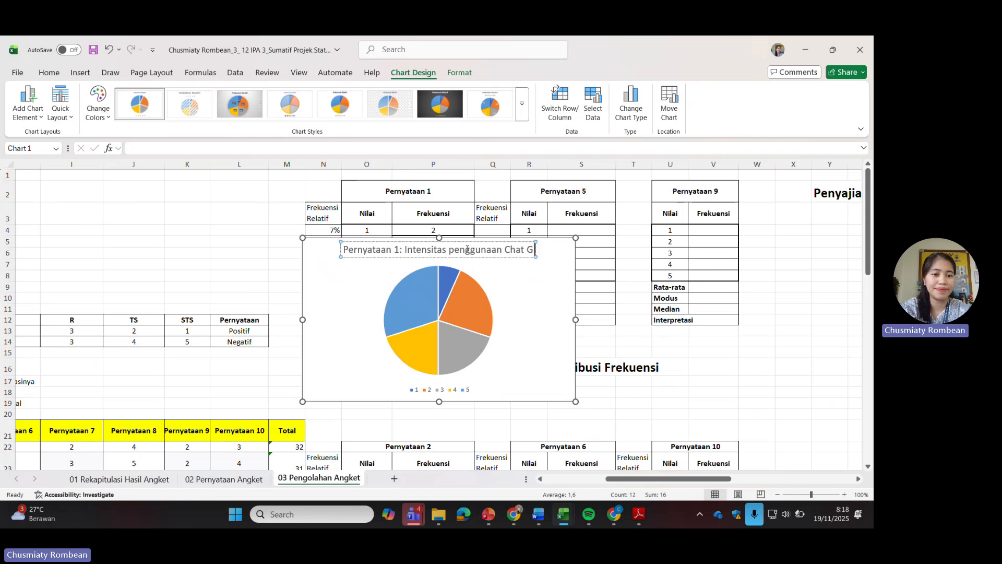
text(PT)
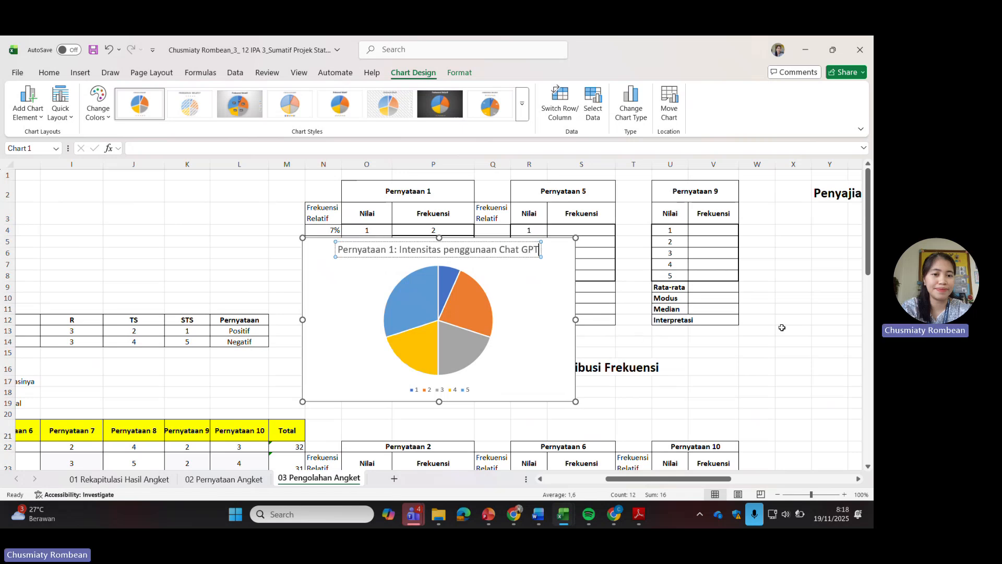
click(788, 353)
Add data labels to the Pernyataan 1 pie chart and position them at Outside End
click(549, 312)
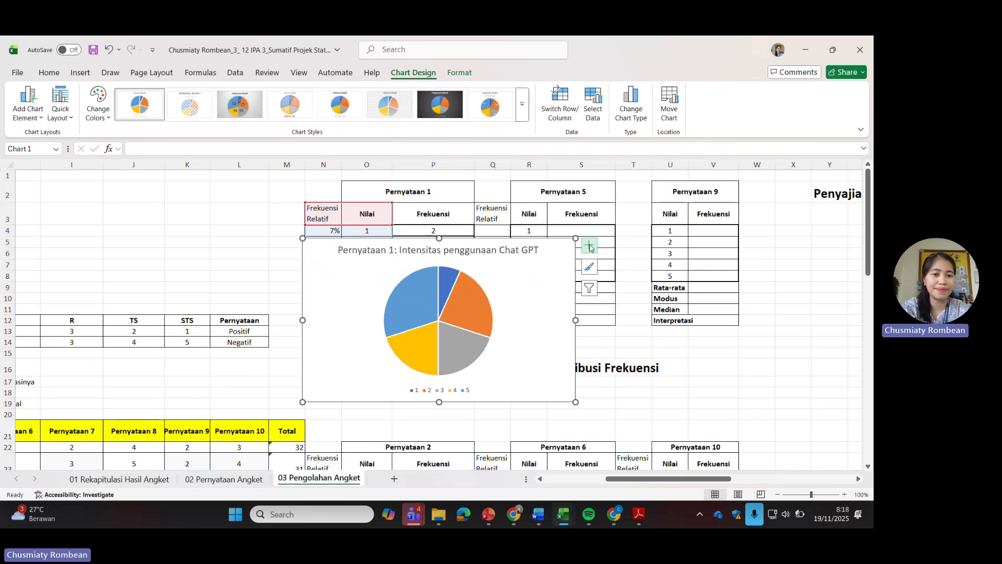
mouse_move(416, 304)
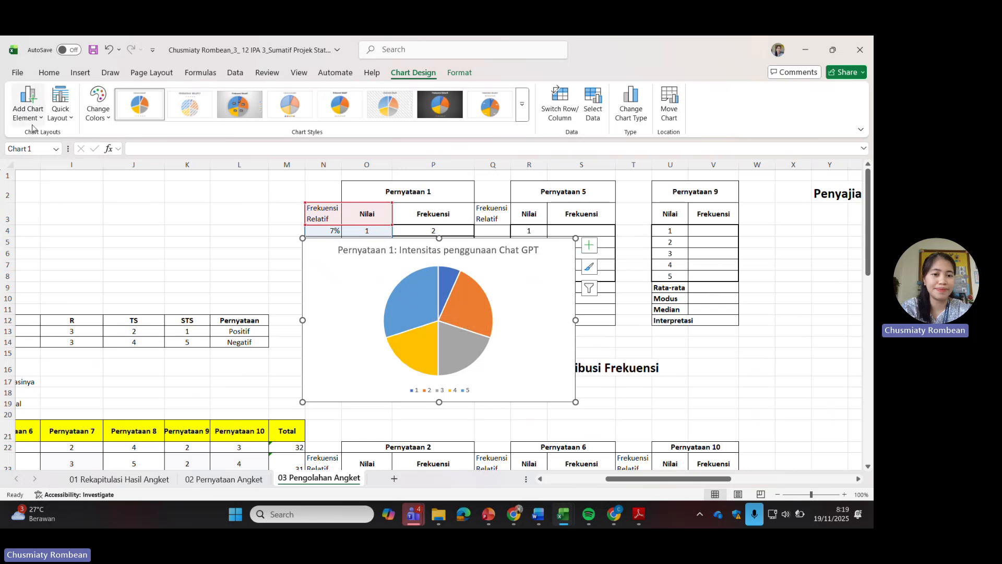
click(589, 247)
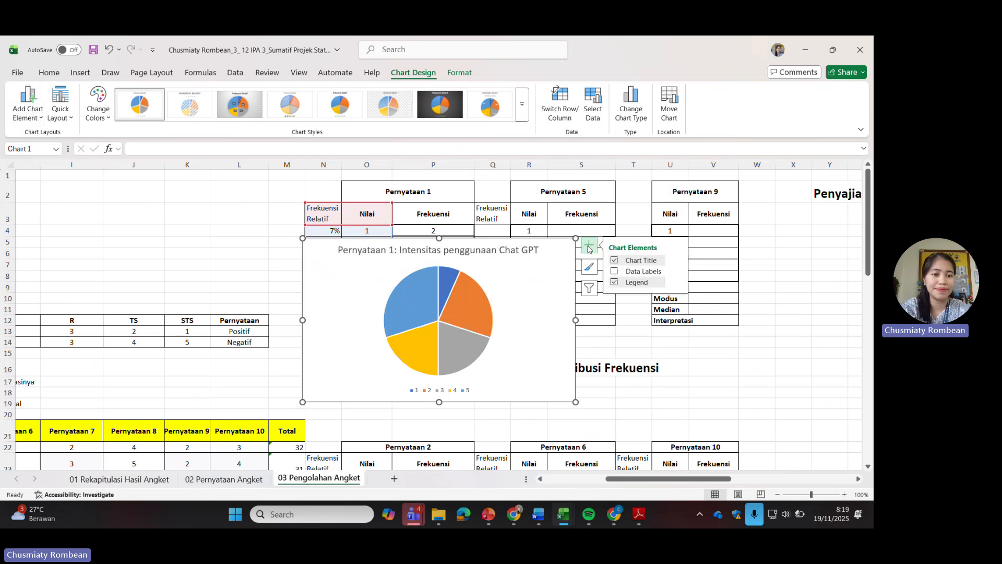
click(636, 273)
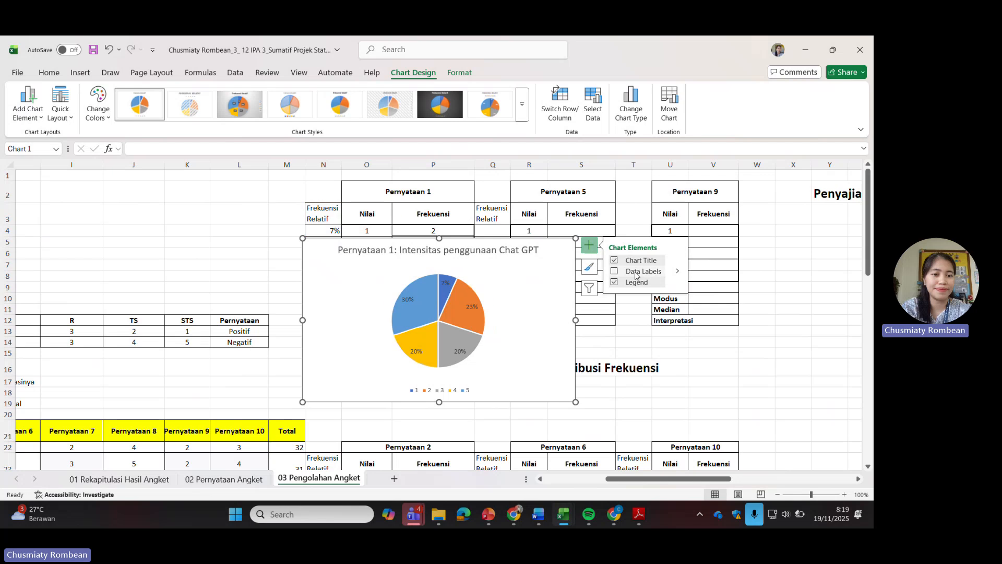
click(678, 271)
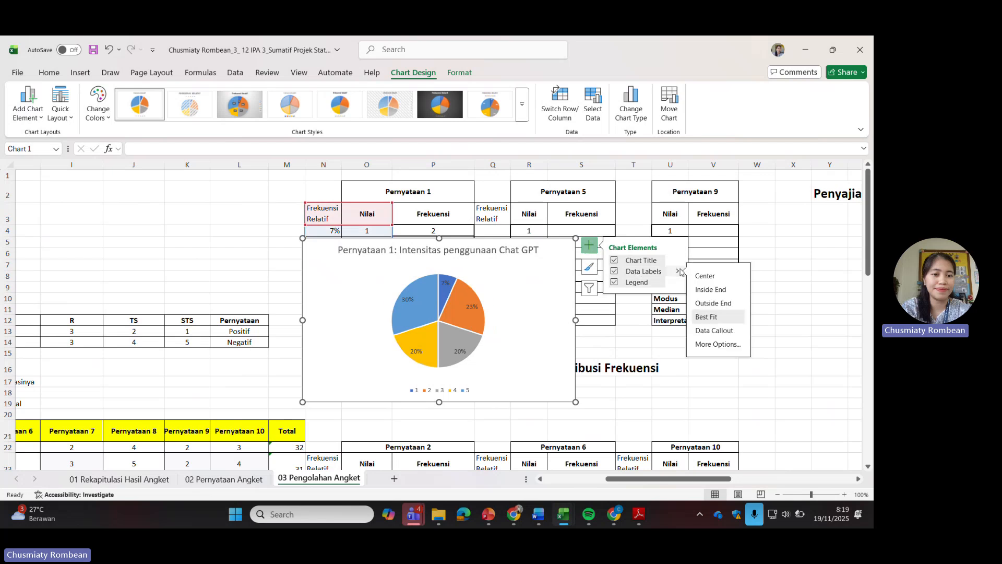
click(723, 307)
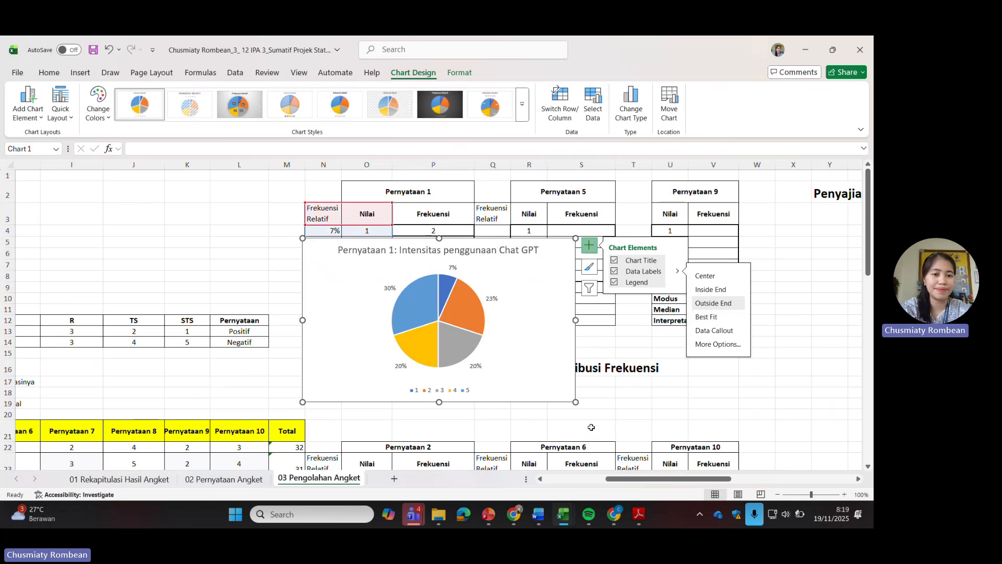
Move the Pernyataan 1 pie chart away from the frequency tables to below the Poligon Frekuensi heading, starting around column AM
click(765, 385)
drag(554, 272, 864, 267)
drag(728, 480, 797, 481)
drag(114, 291, 779, 383)
drag(732, 478, 780, 477)
drag(398, 294, 870, 254)
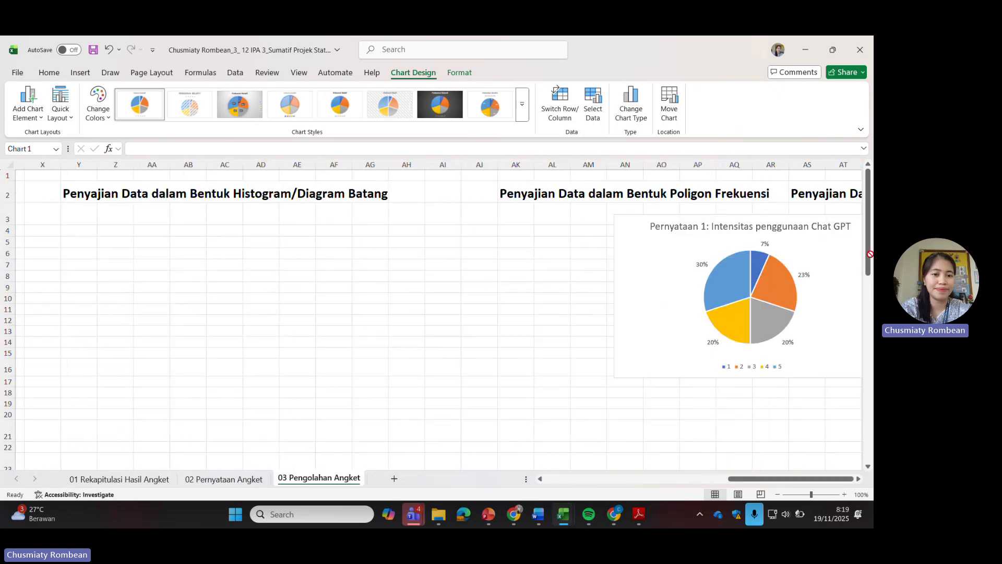
click(830, 477)
drag(376, 344, 826, 290)
Switch to the Kelompok 1 12 IPA 3 workbook and view its Poligon Frekuensi line charts
mouse_move(563, 525)
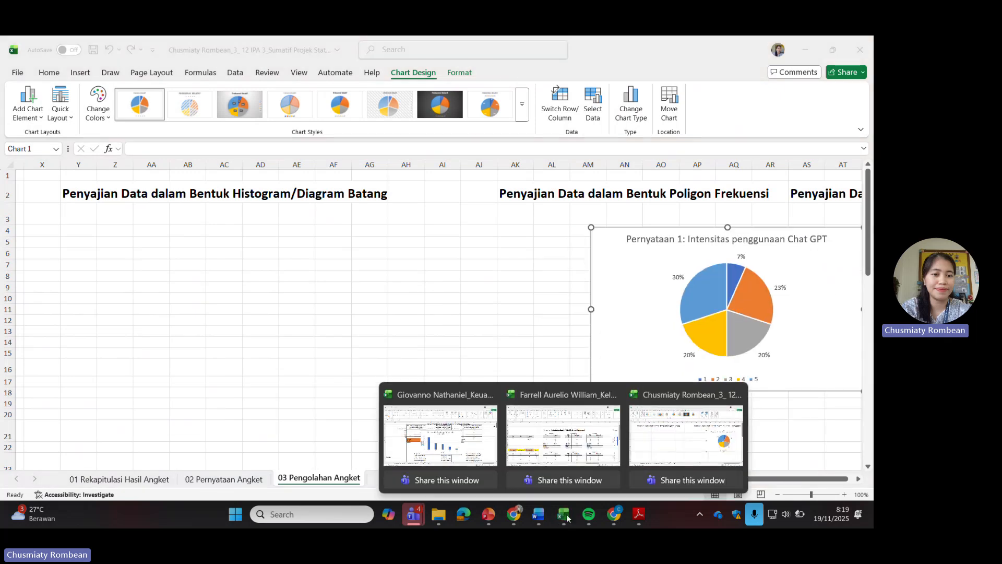
click(440, 433)
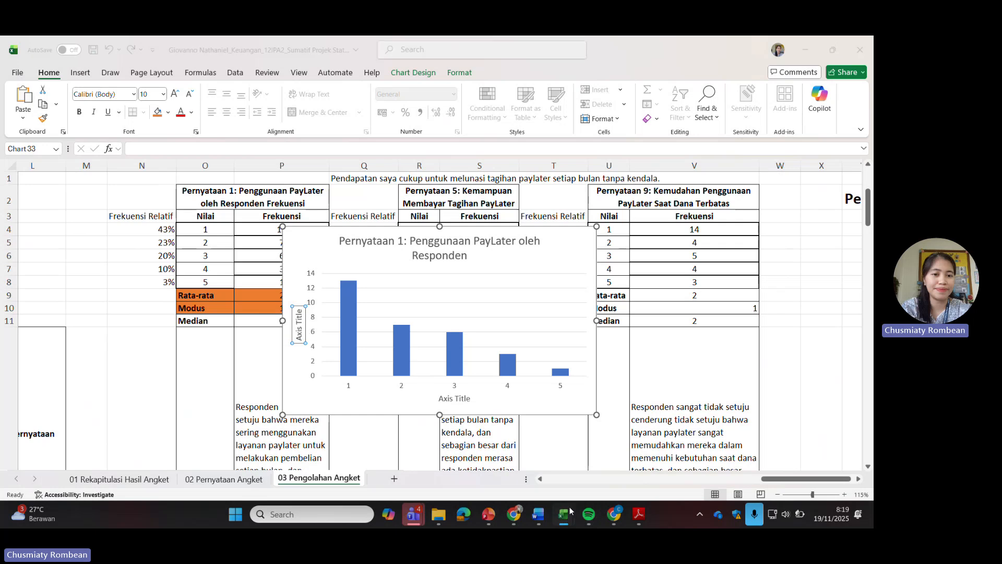
mouse_move(569, 519)
click(581, 459)
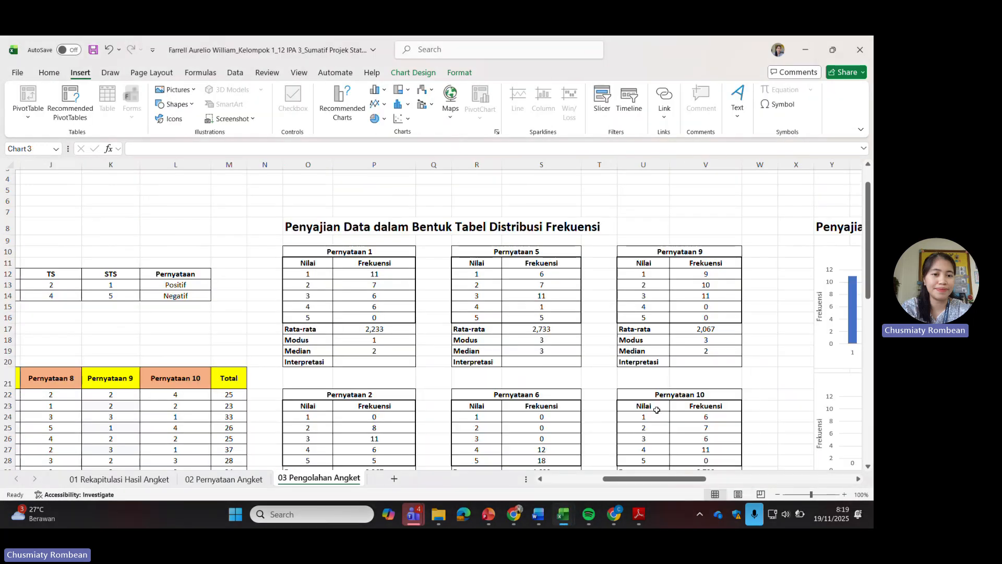
drag(683, 479, 844, 479)
click(806, 460)
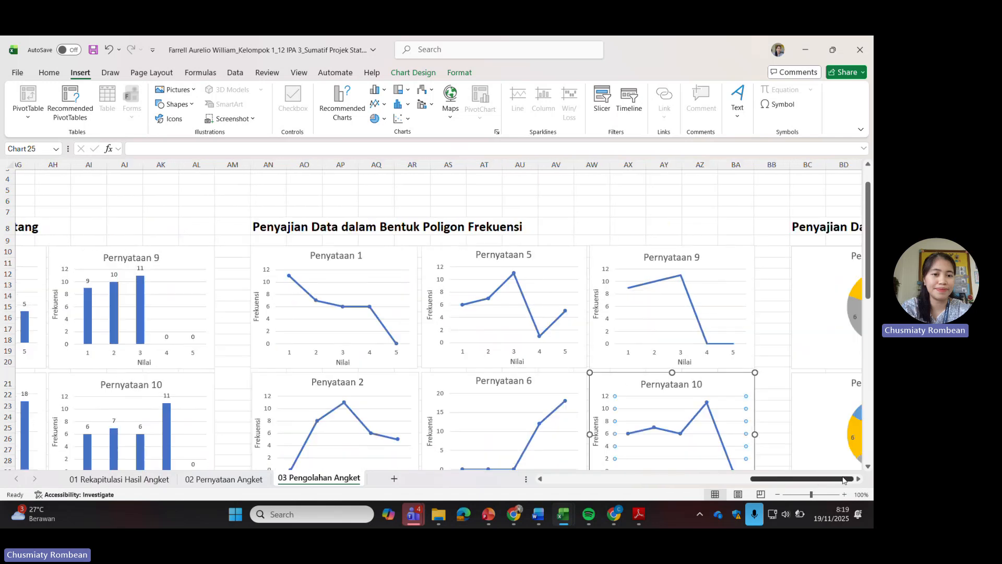
Examine the Pie Chart section of all statements, then return to the Histogram/Diagram Batang charts
click(760, 202)
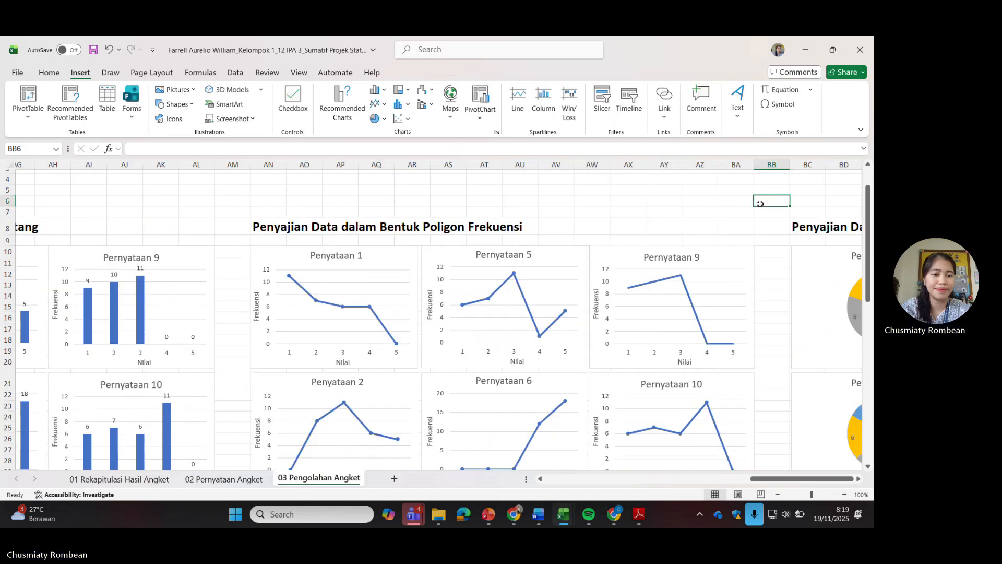
key(Right)
key(Right)
key(Right)
key(Right)
key(Right)
key(Right)
key(Right)
key(Right)
key(Right)
key(Right)
key(Right)
key(Right)
key(Right)
key(Right)
key(Right)
key(Right)
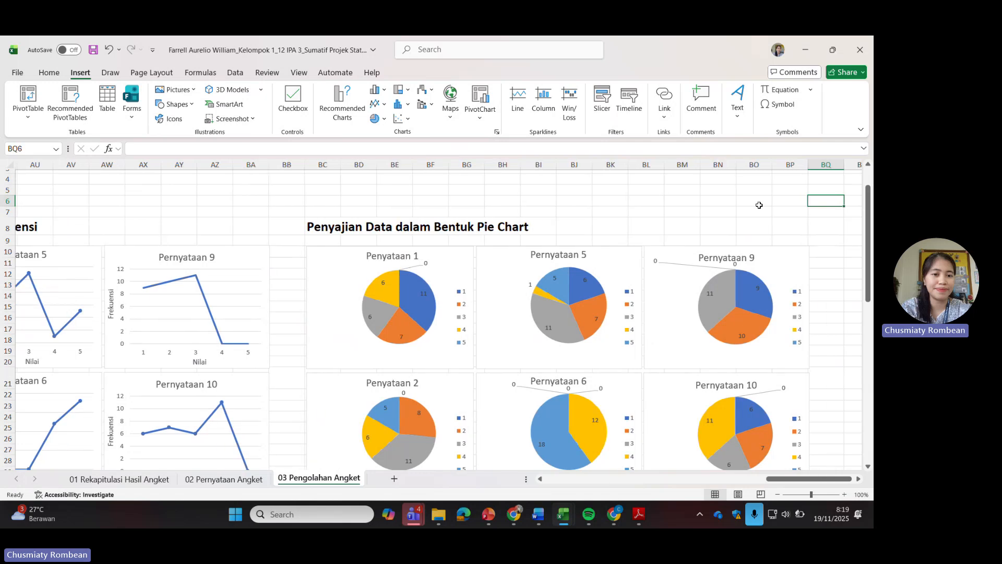
scroll(763, 282, down, 4)
scroll(763, 282, down, 7)
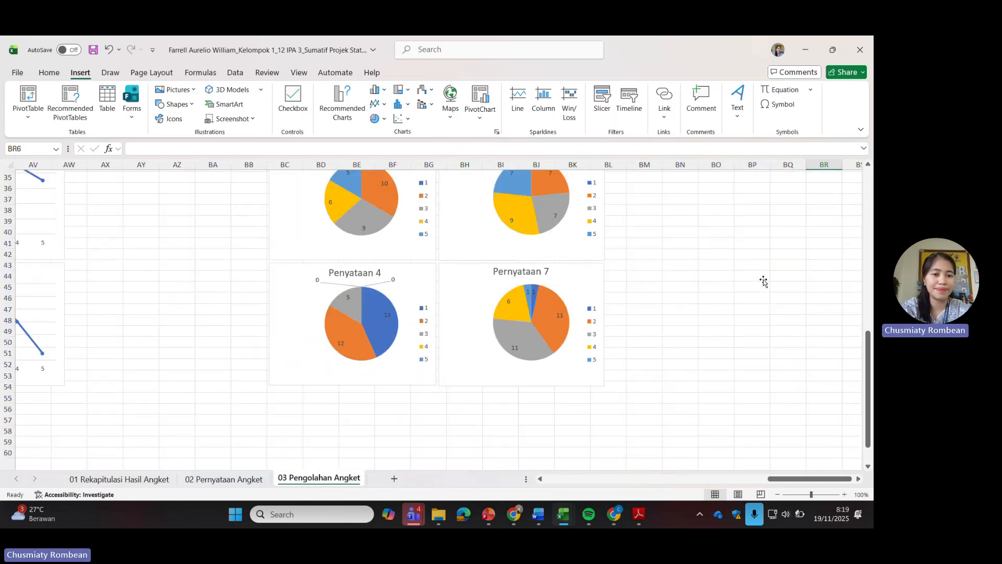
scroll(763, 282, up, 11)
key(Left)
key(Left)
key(Left)
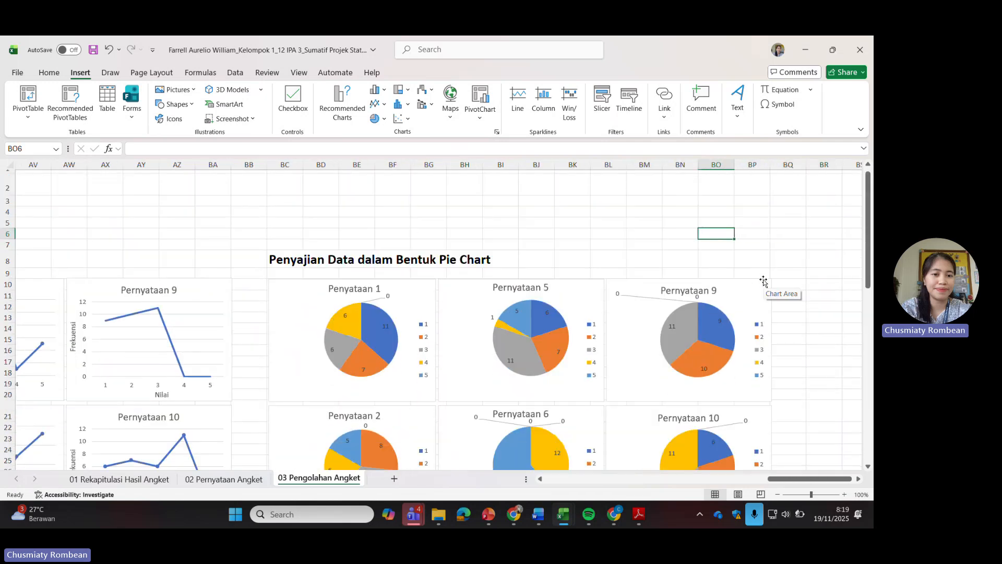
key(Left)
key(Down)
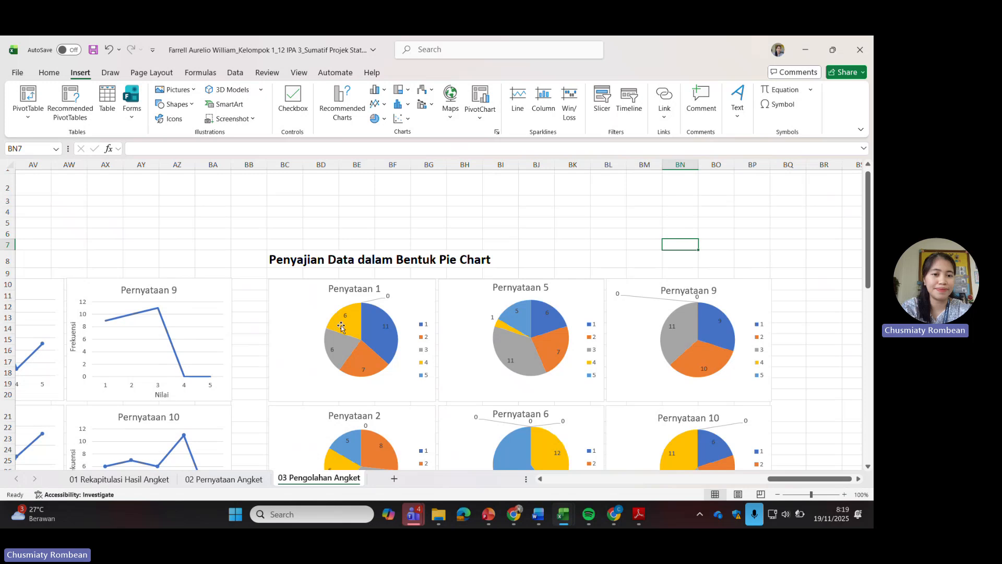
click(519, 222)
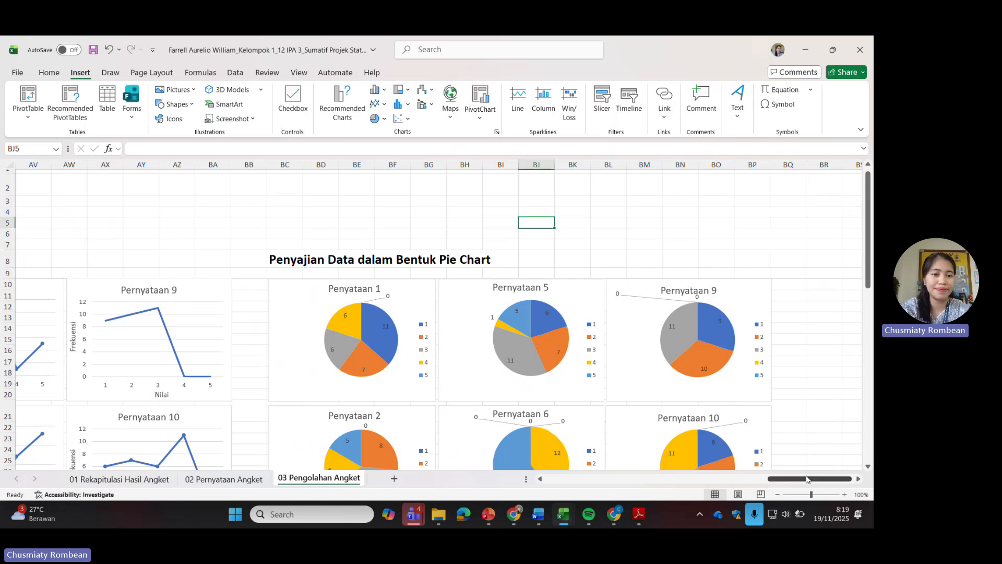
drag(811, 478, 691, 495)
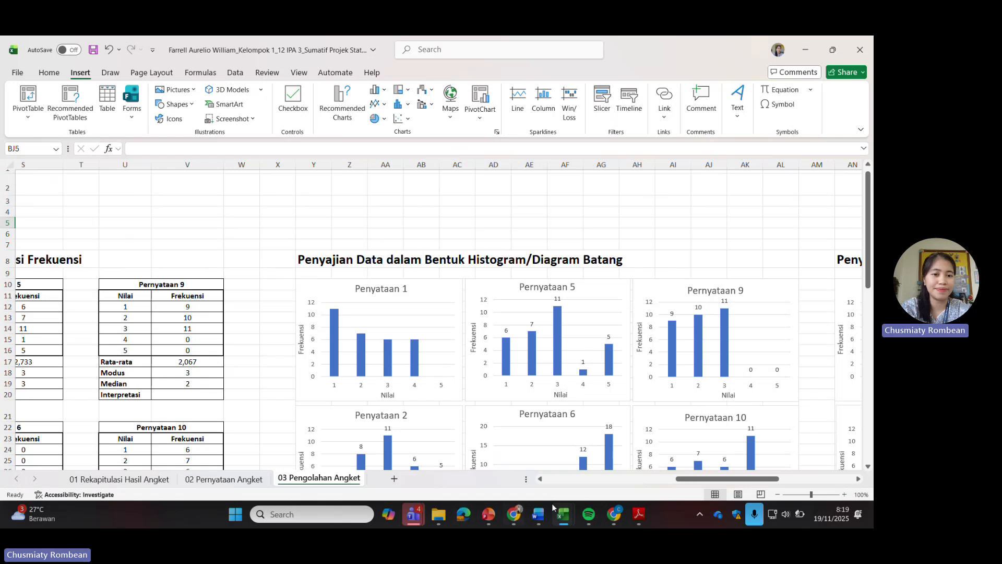
Switch back to the 3_ 12 IPA 3 workbook containing the new pie chart and show the Pernyataan 1 frequency table
mouse_move(562, 517)
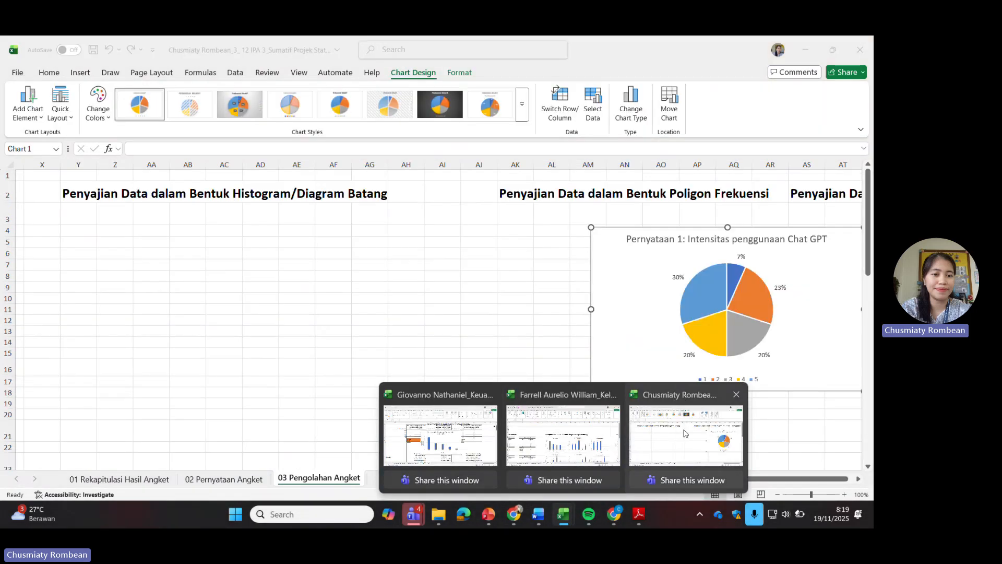
click(685, 436)
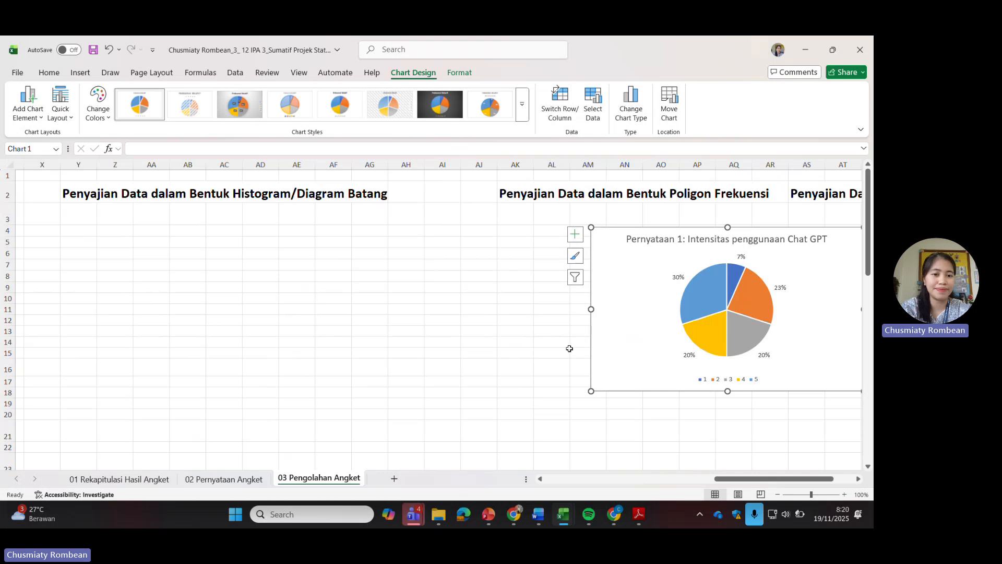
drag(738, 475, 643, 449)
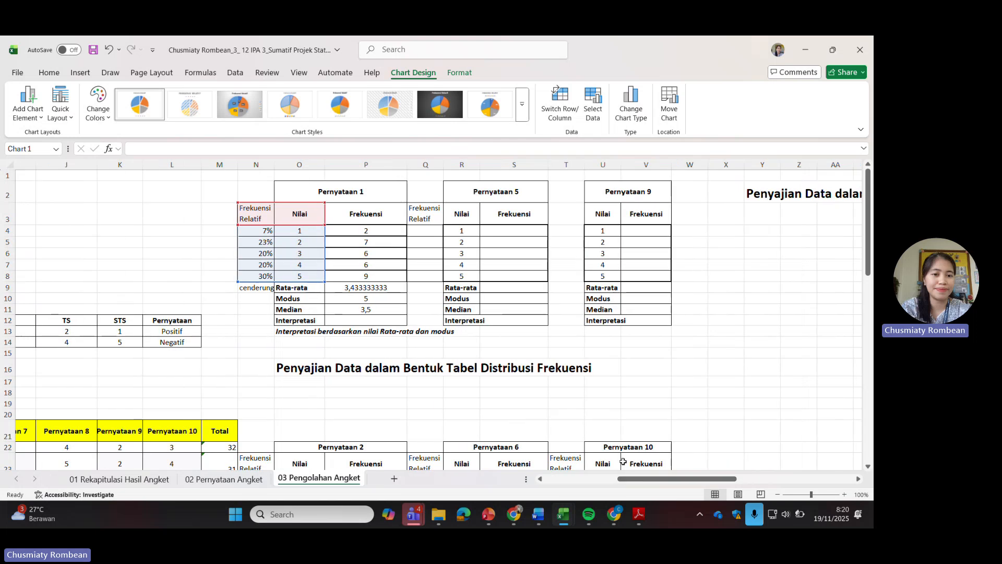
Switch to the Word document ARGUMENTATIVE ESSAY OUTLINE and review its outline from Introduction to Data Interpretation
click(538, 514)
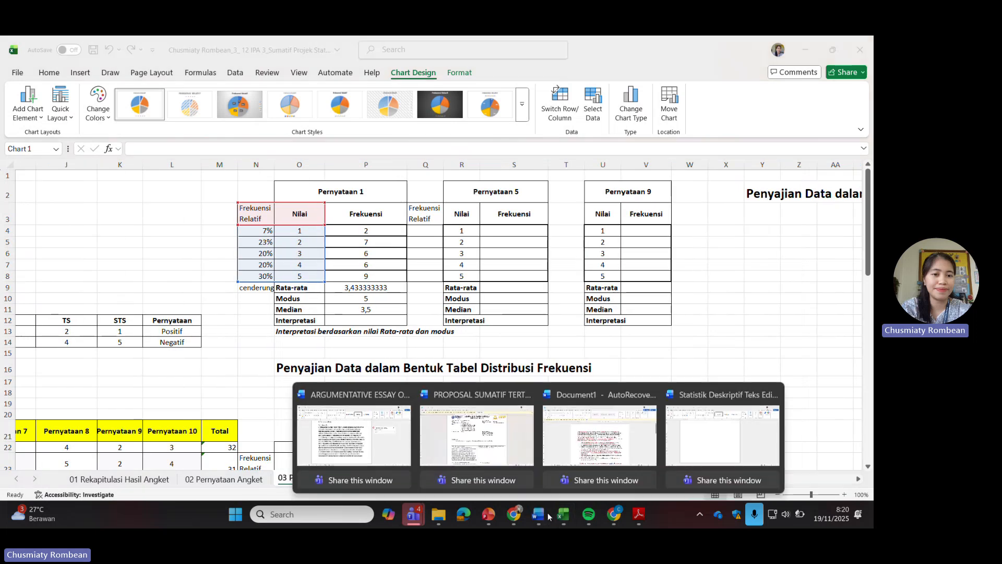
click(360, 444)
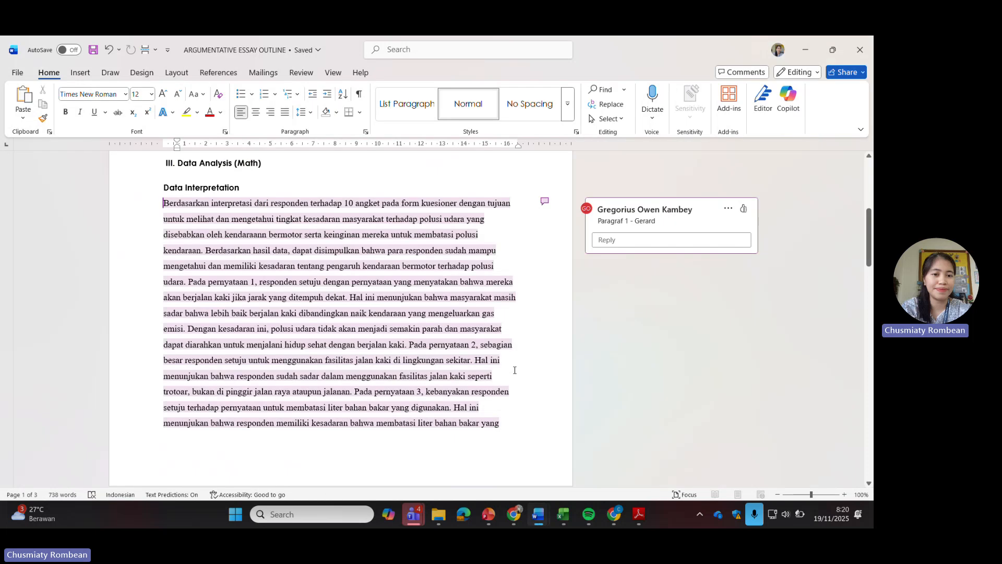
scroll(408, 300, up, 5)
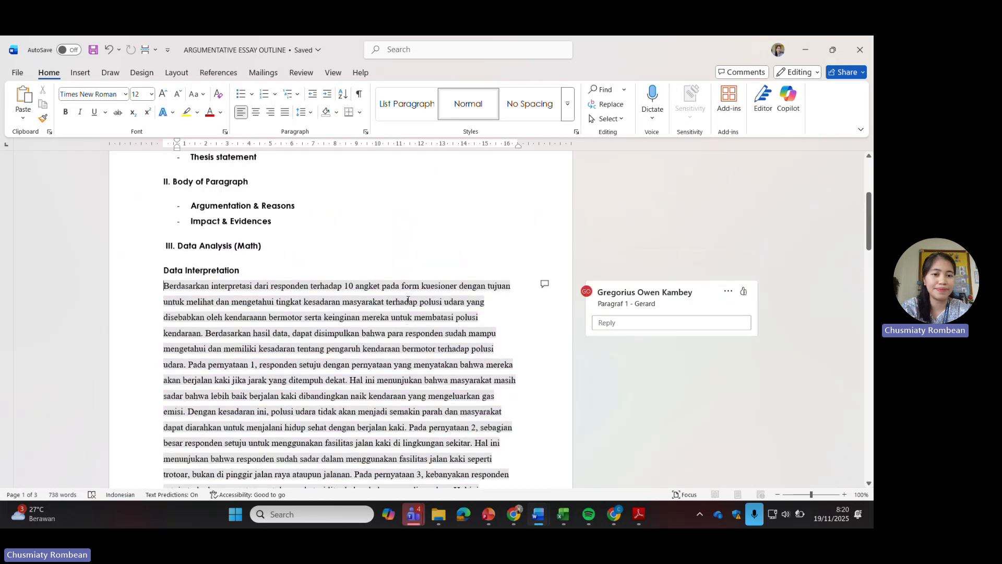
scroll(409, 300, up, 1)
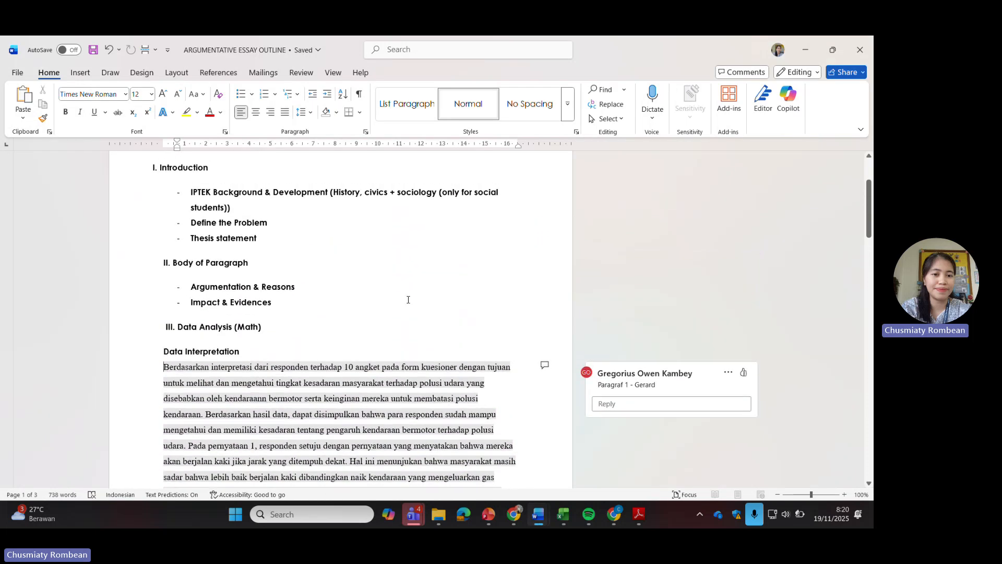
Skim the Data Interpretation paragraphs through statement 10 and return to the first paragraph to read it
scroll(405, 301, down, 6)
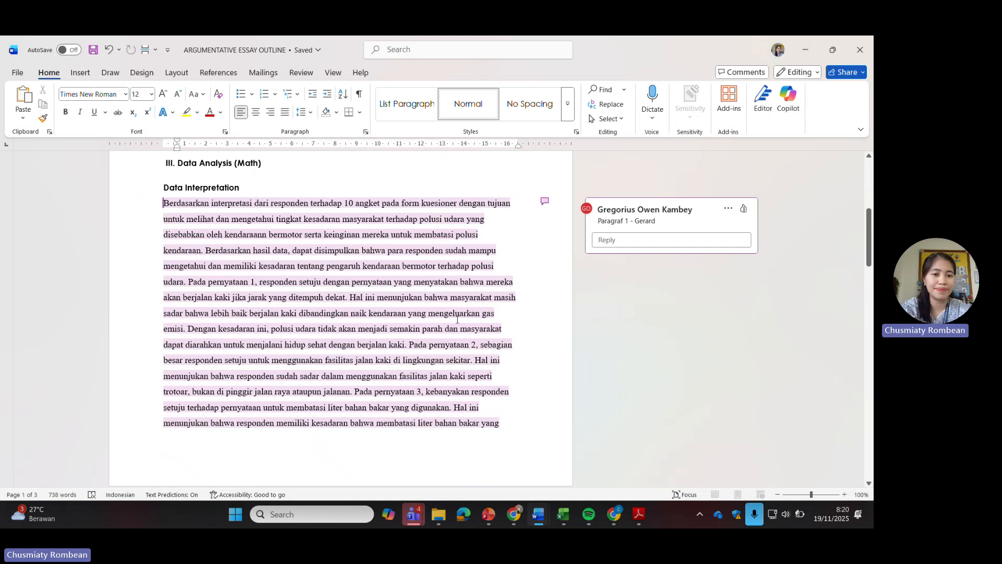
scroll(457, 319, down, 20)
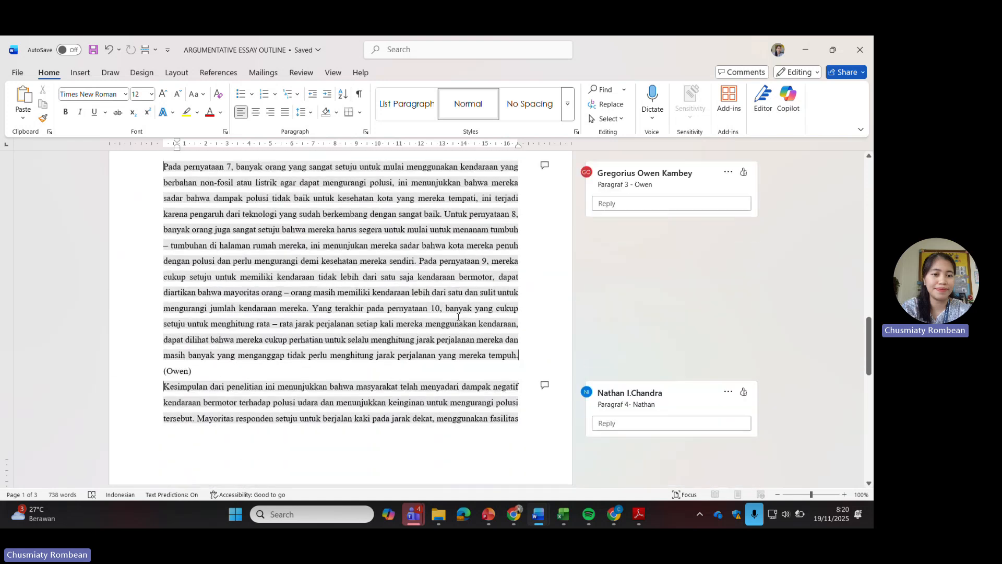
scroll(458, 316, up, 15)
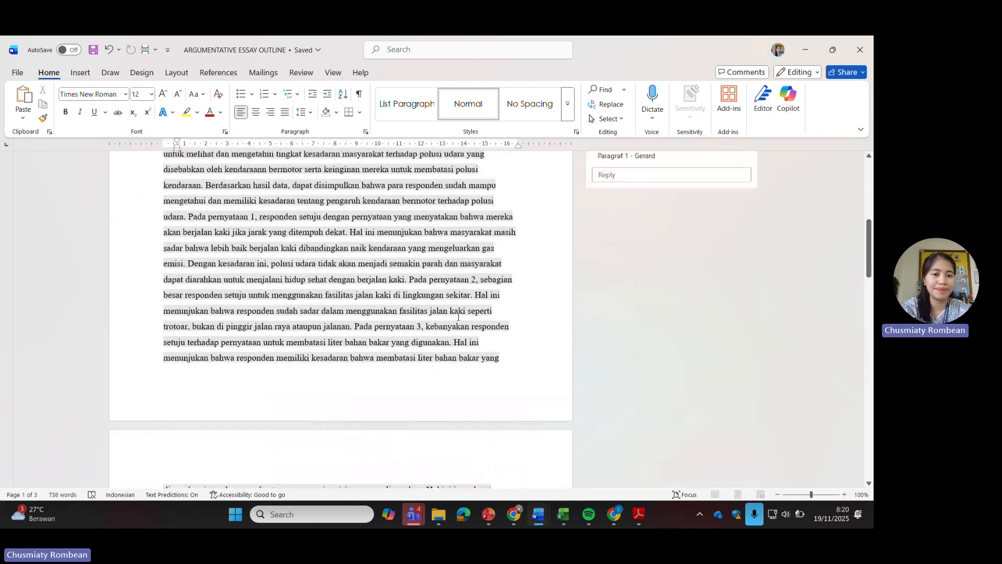
scroll(458, 316, up, 2)
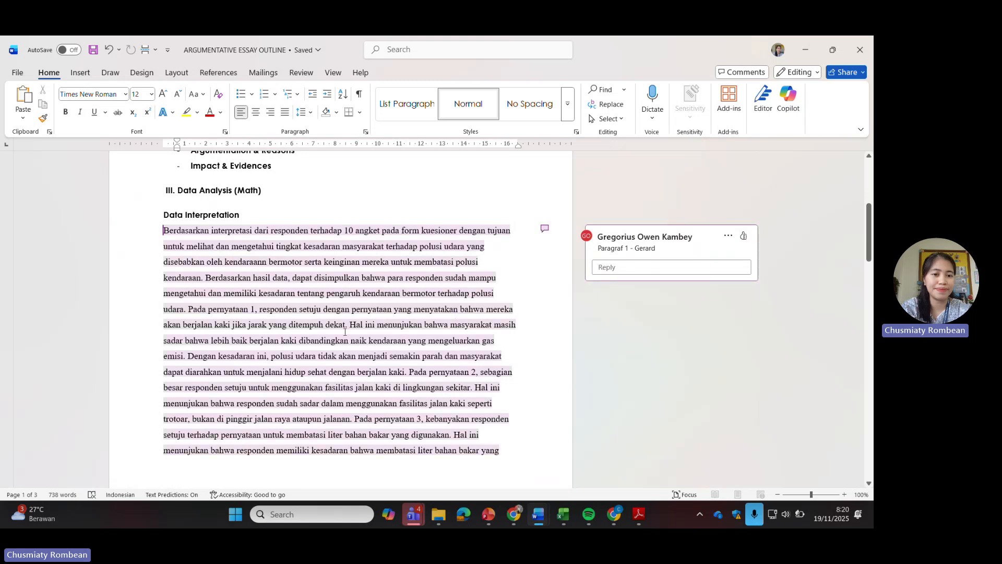
scroll(397, 329, down, 1)
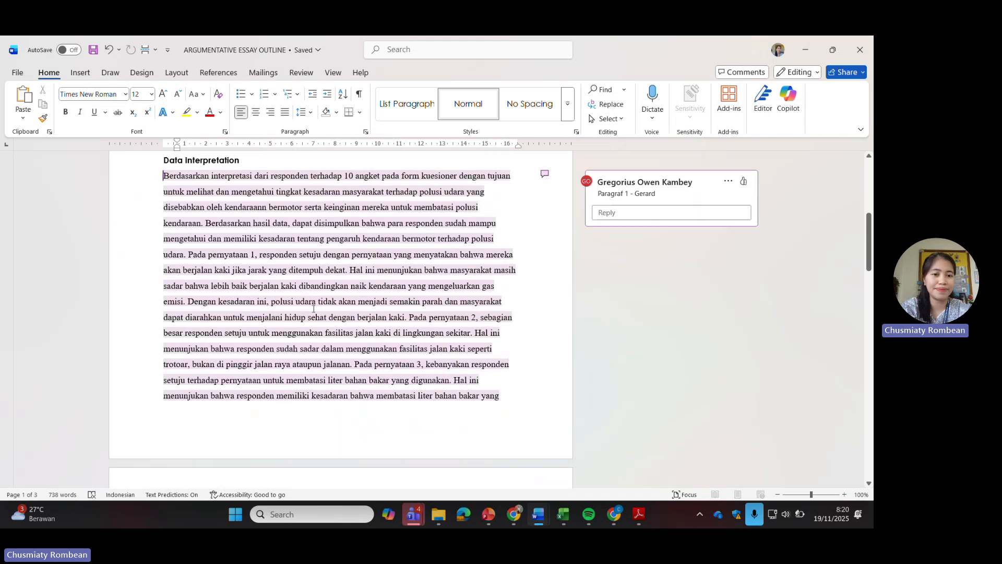
scroll(305, 283, up, 1)
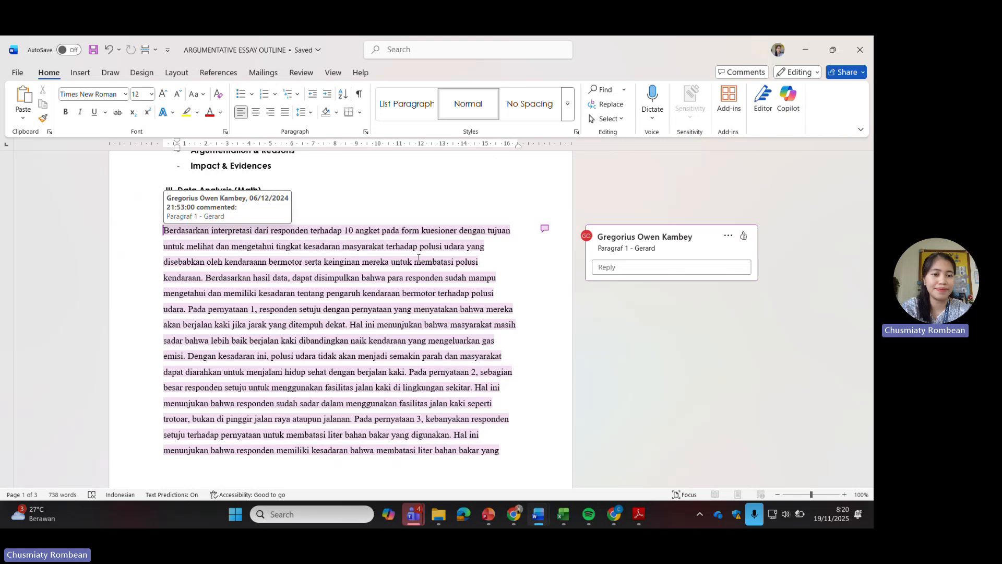
Review the essay from the first Data Interpretation paragraph to the Data Analysis instructions and Closing outline, and return to the statement 4 paragraph
scroll(419, 258, down, 15)
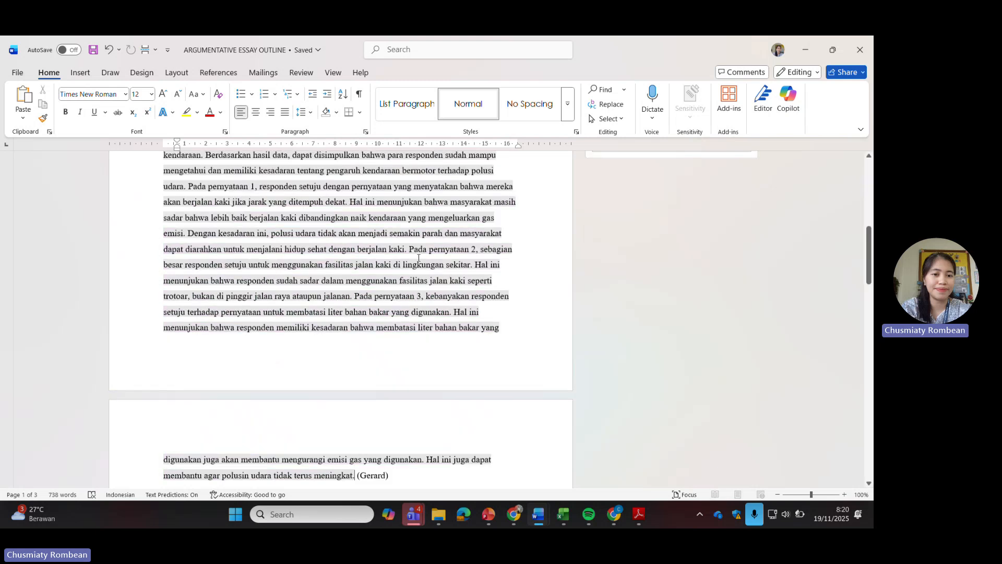
scroll(418, 258, down, 6)
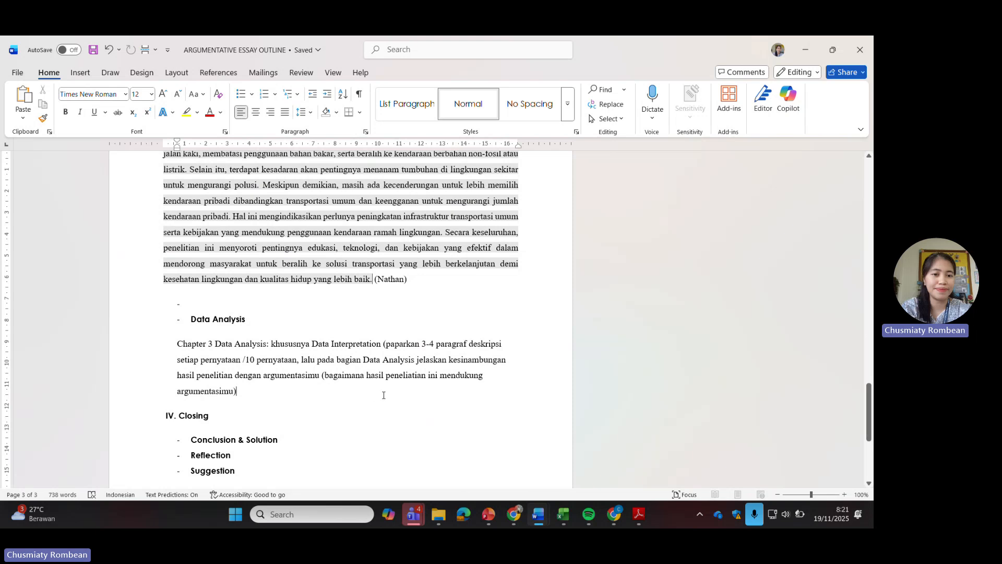
scroll(365, 350, up, 5)
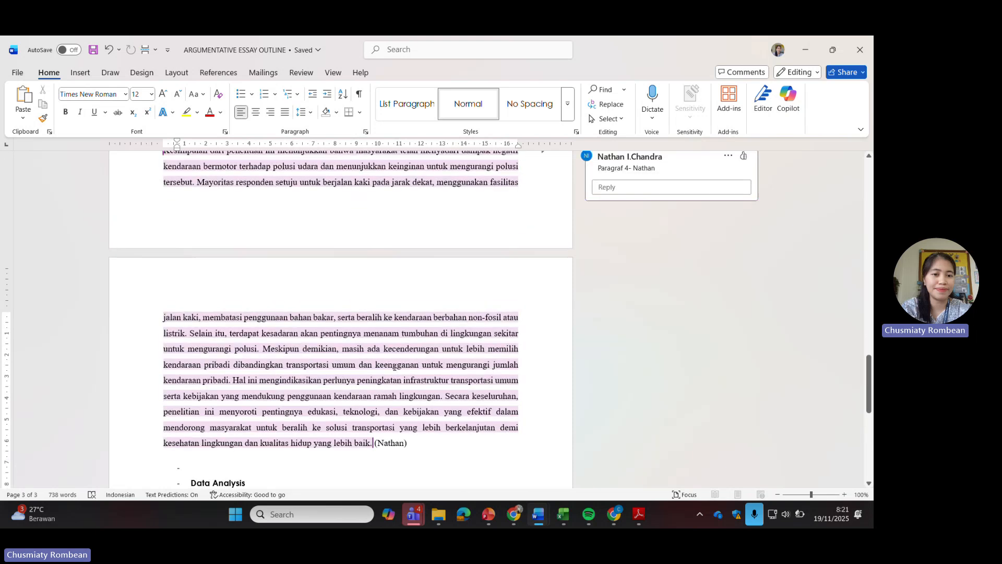
scroll(418, 329, down, 5)
scroll(444, 319, up, 10)
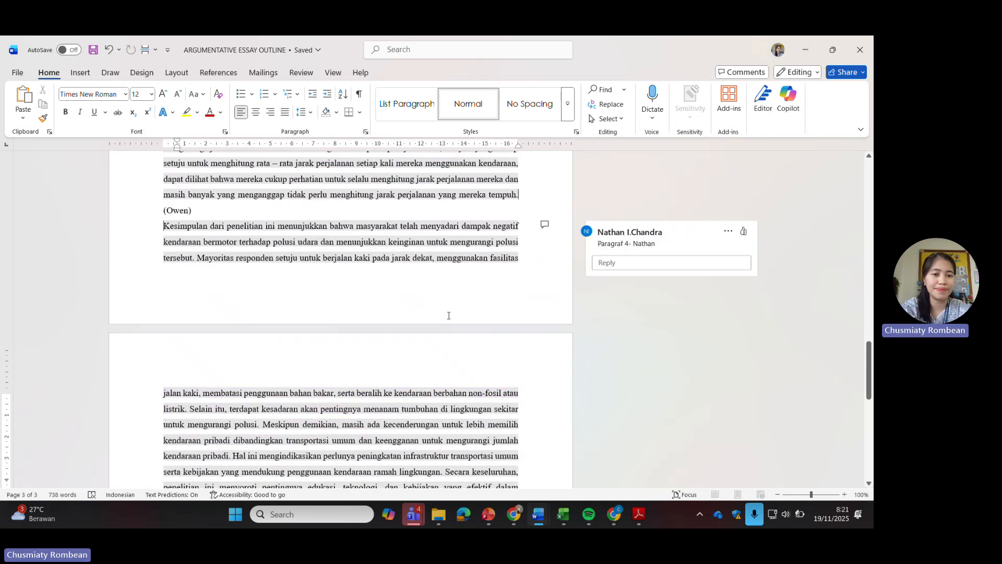
scroll(449, 315, up, 12)
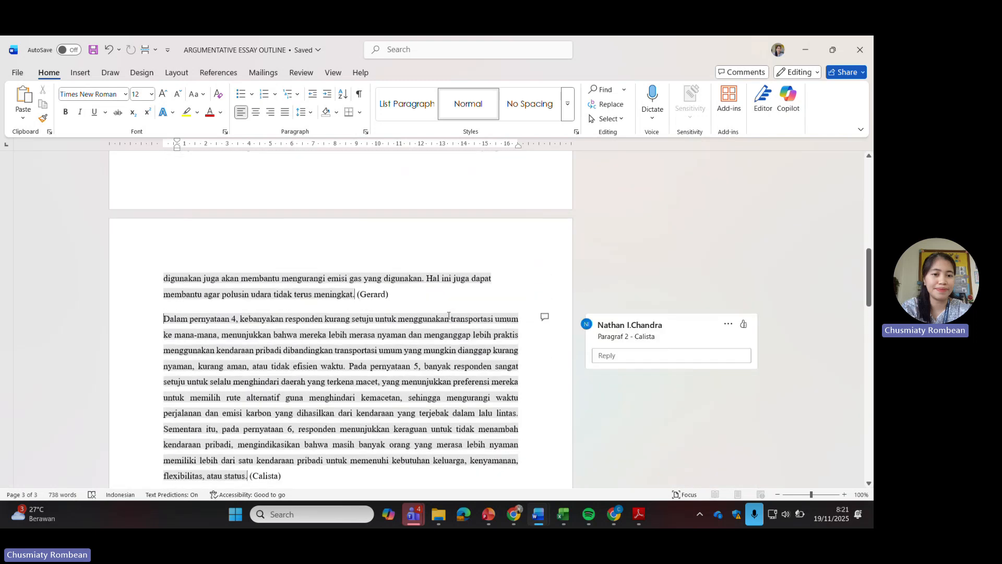
Select the phrase "Berdasarkan hasil data," in the first Data Interpretation paragraph to point it out, and clear the selection
scroll(334, 324, up, 2)
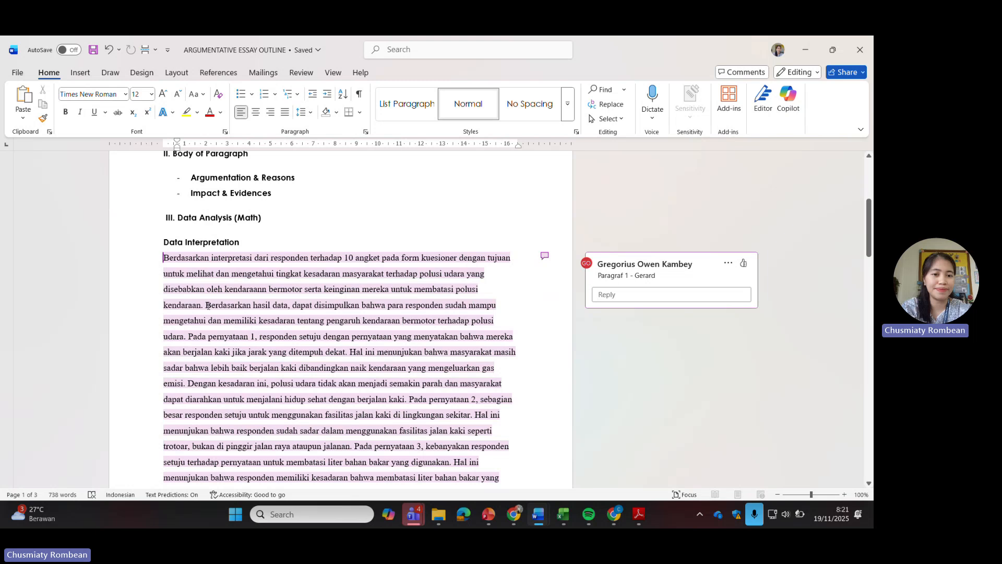
drag(207, 305, 290, 308)
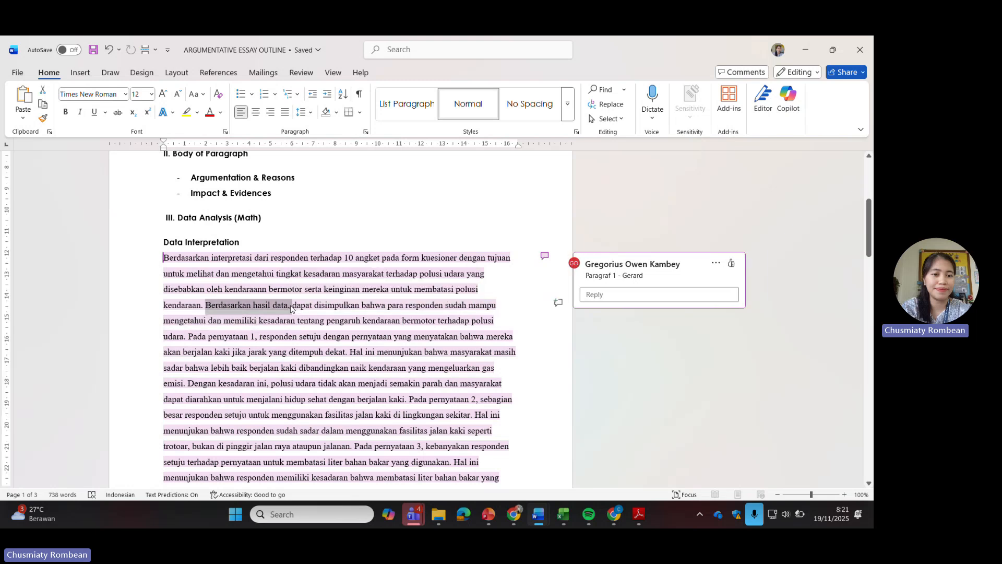
click(290, 306)
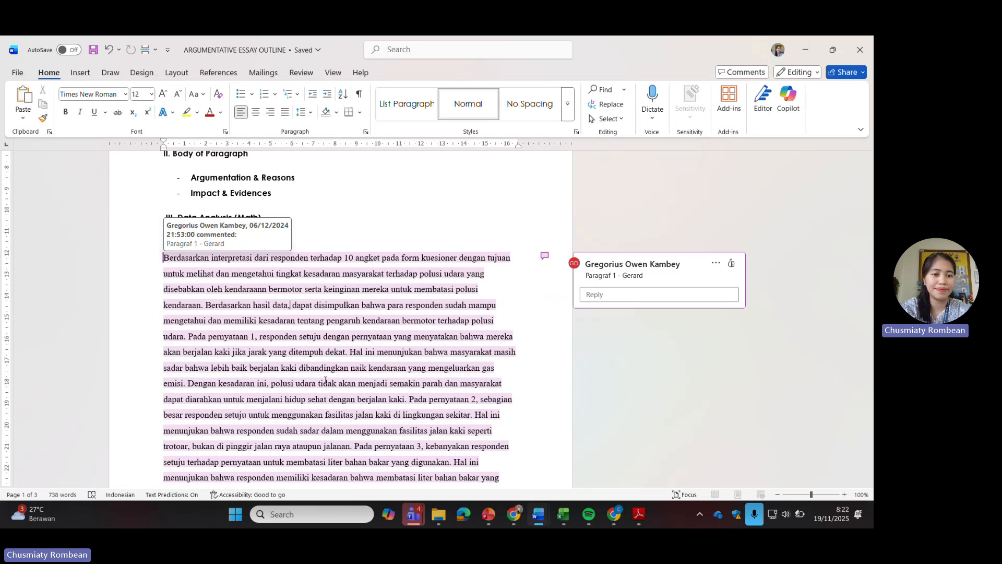
Read the four Data Interpretation paragraphs in order, from statement 1 through the concluding paragraph starting "Kesimpulan dari penelitian ini"
scroll(279, 387, down, 1)
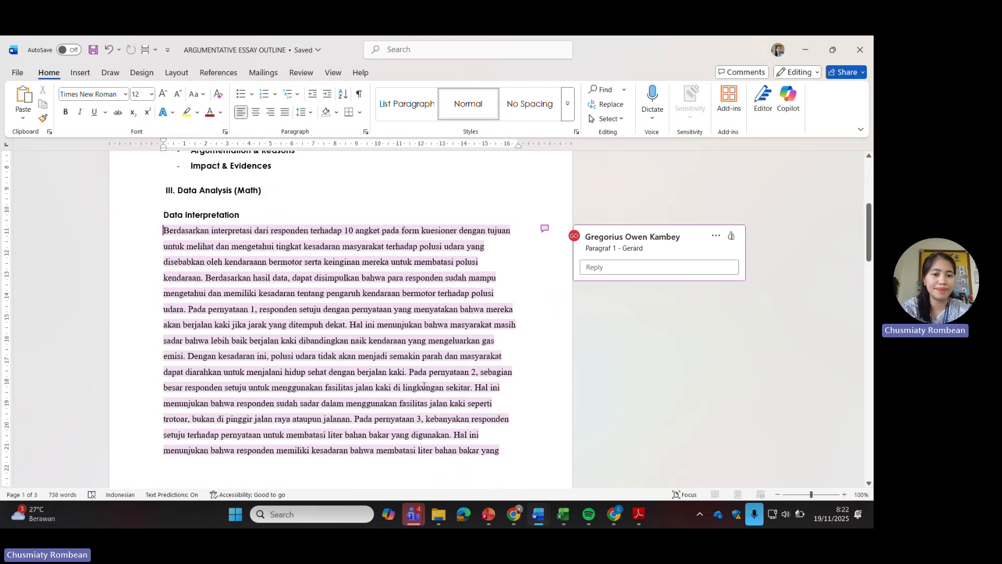
scroll(424, 385, down, 1)
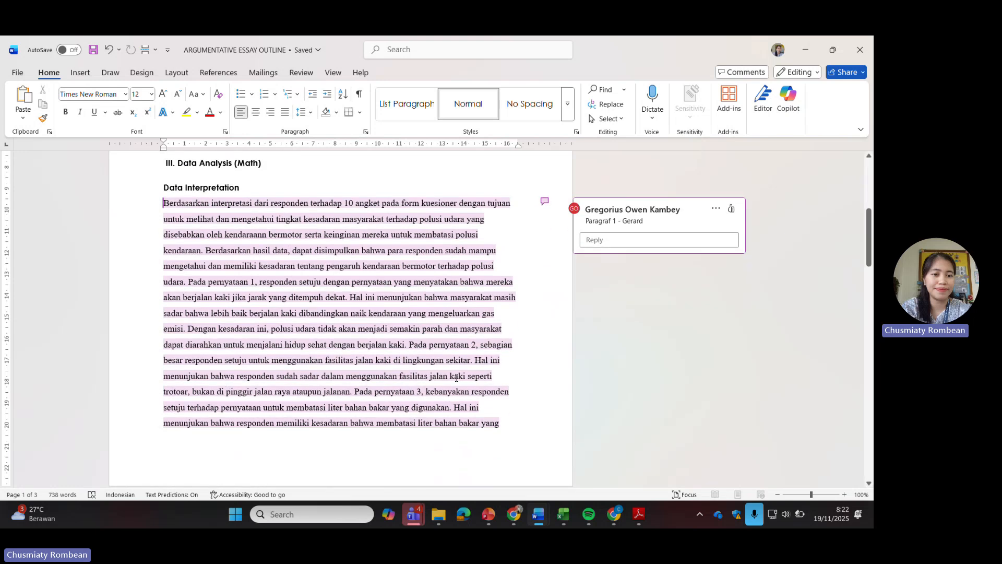
scroll(455, 375, down, 4)
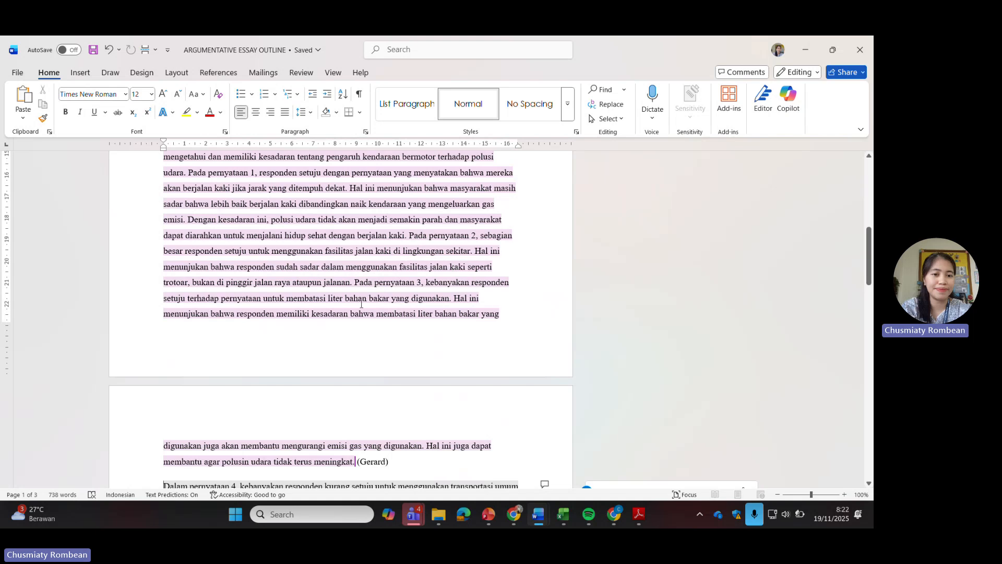
scroll(415, 295, down, 11)
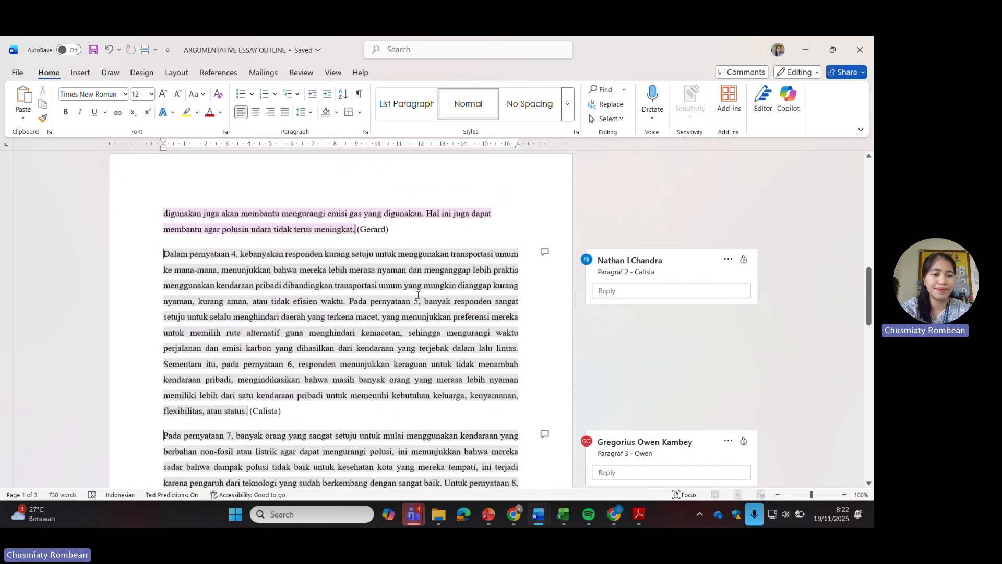
scroll(418, 296, down, 10)
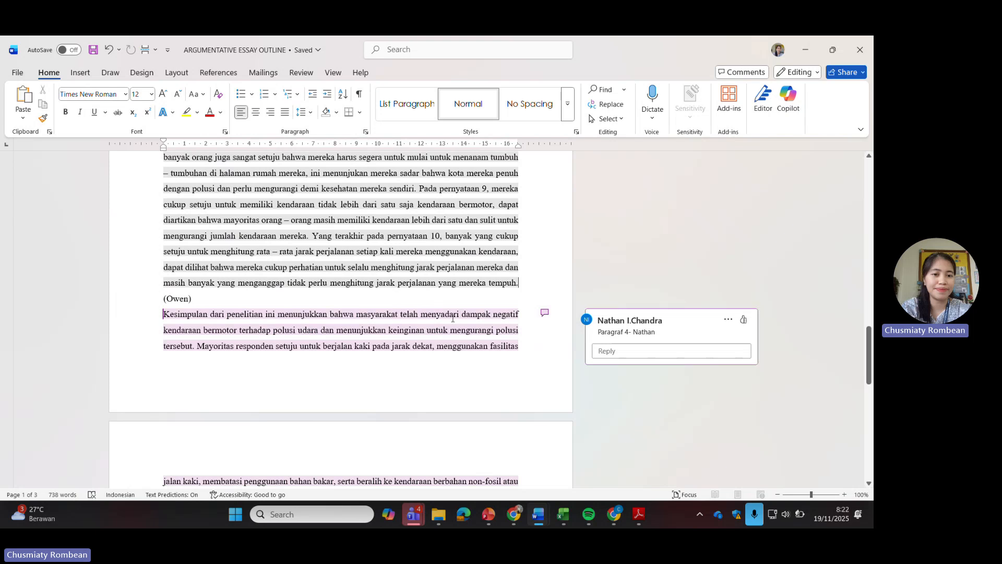
scroll(453, 318, down, 4)
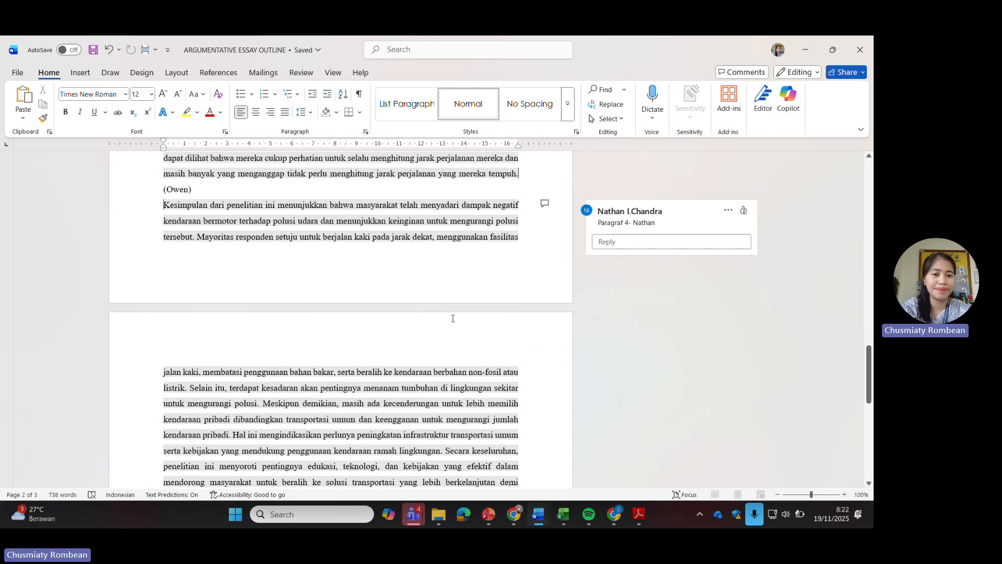
scroll(452, 317, down, 2)
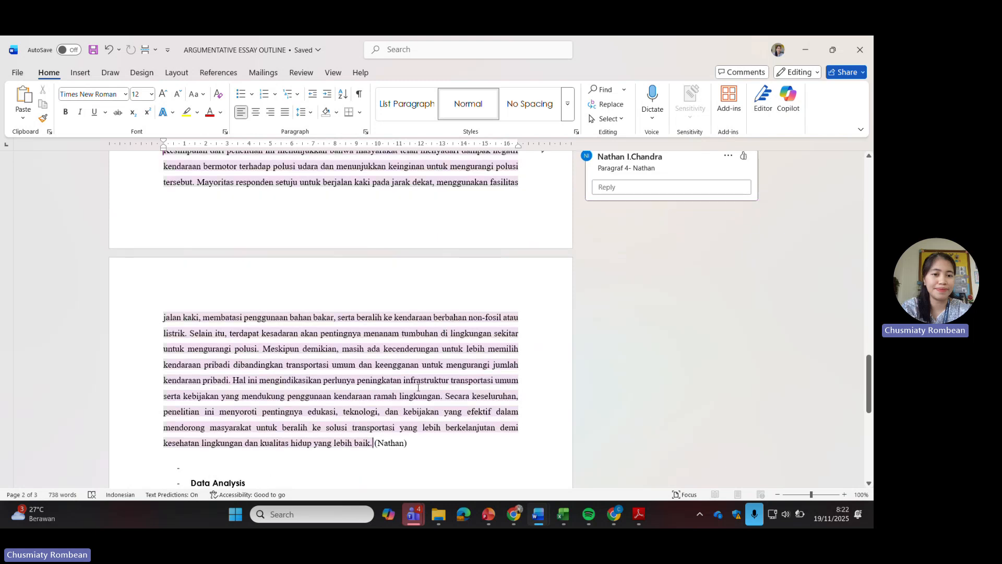
scroll(418, 388, down, 2)
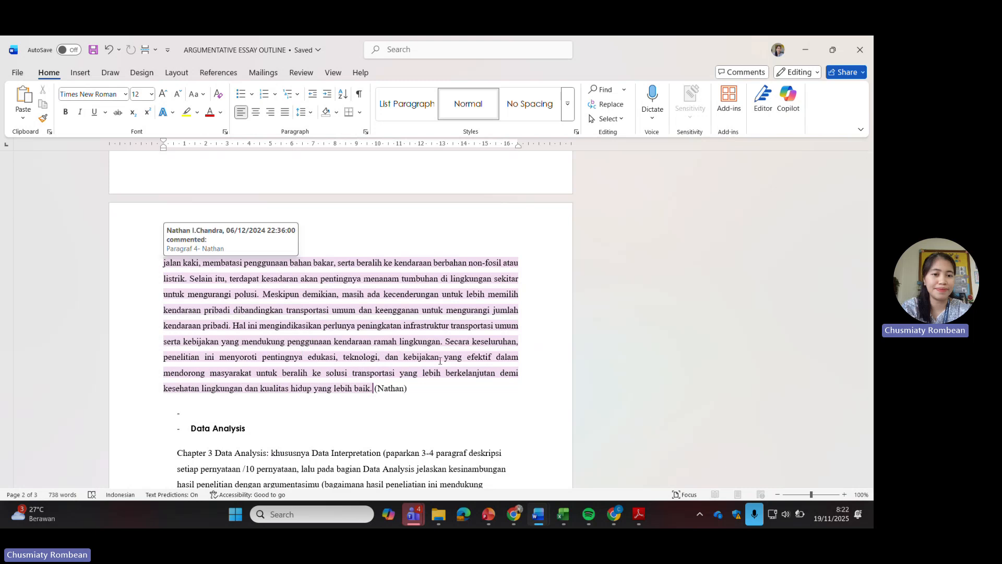
Review the concluding paragraph and the Chapter 3 Data Analysis instructions, and return to the start of Data Interpretation
scroll(381, 407, up, 3)
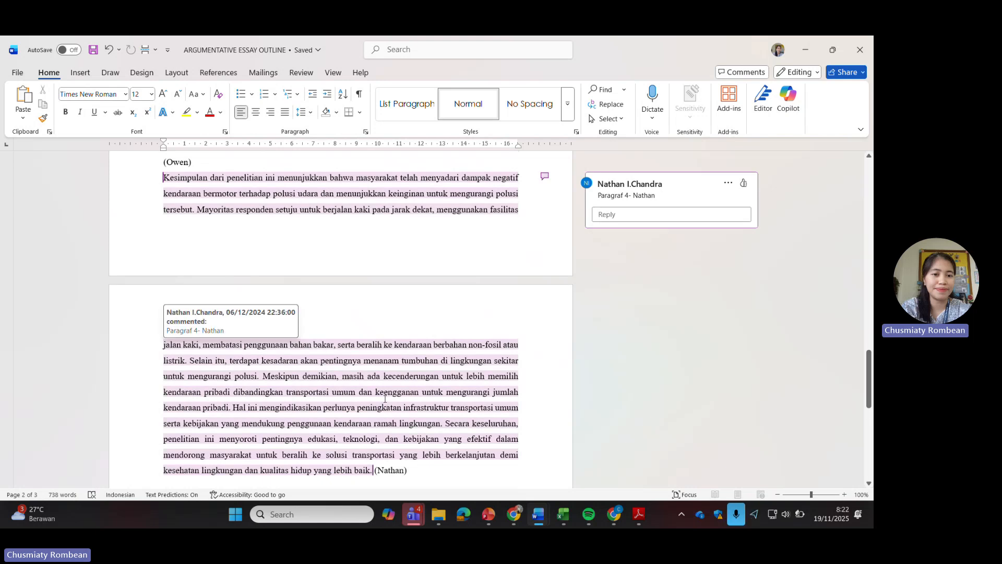
scroll(384, 399, down, 7)
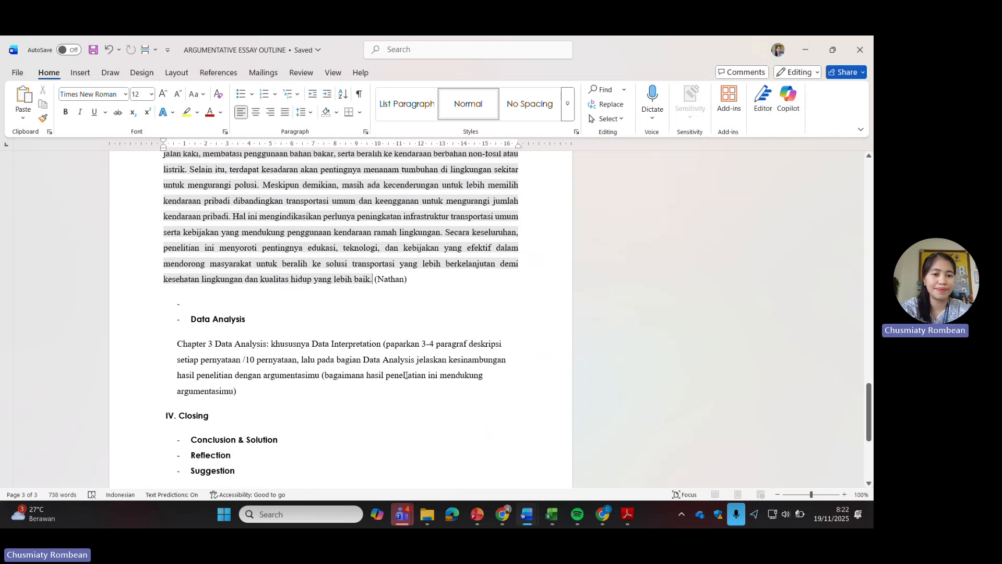
scroll(406, 375, up, 2)
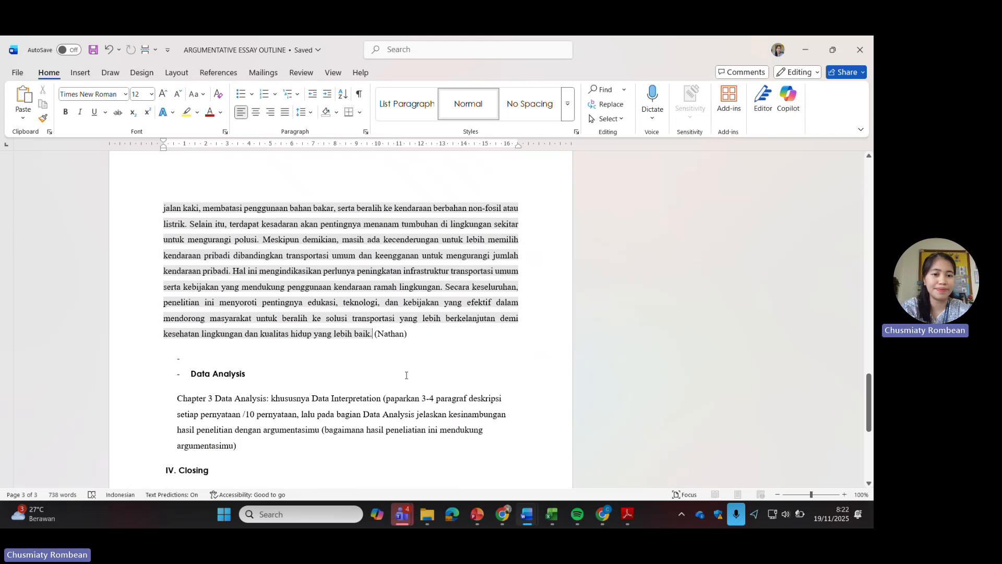
scroll(397, 404, up, 15)
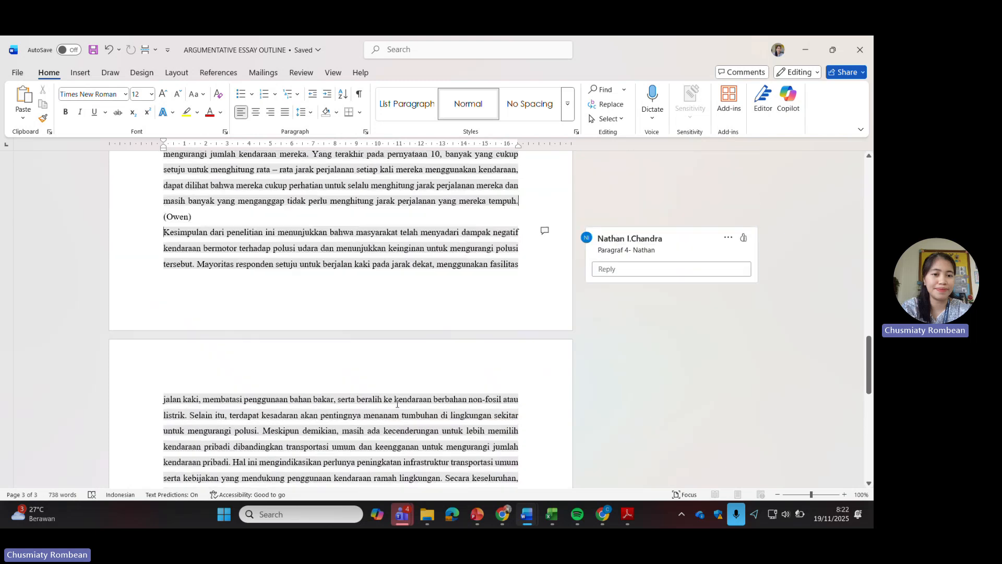
scroll(396, 403, up, 20)
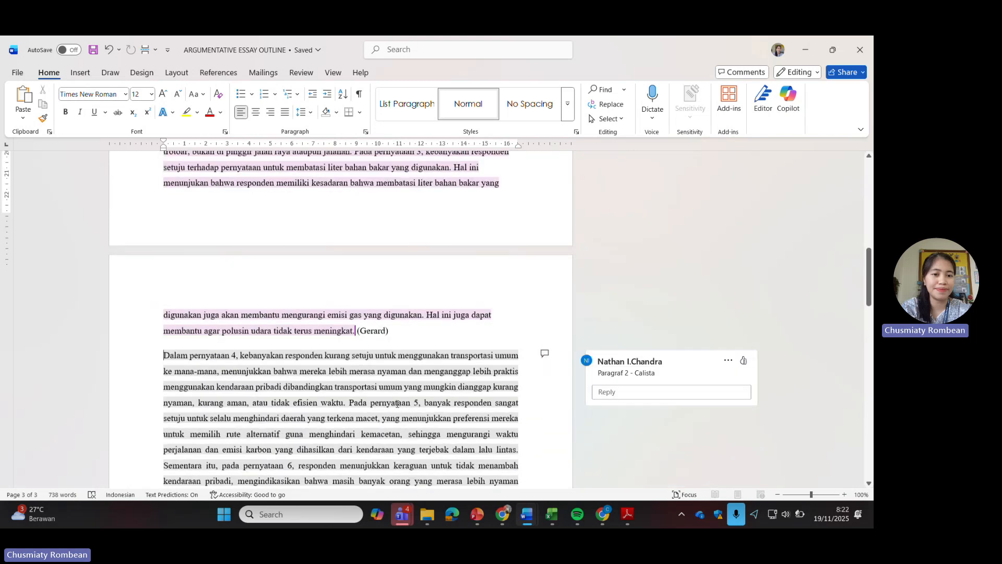
scroll(397, 403, up, 1)
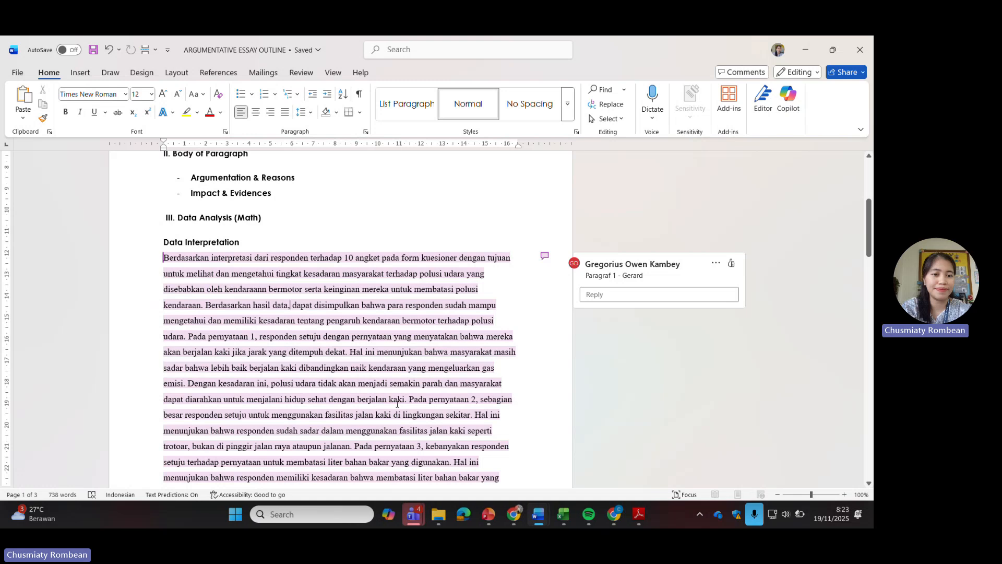
scroll(397, 403, down, 2)
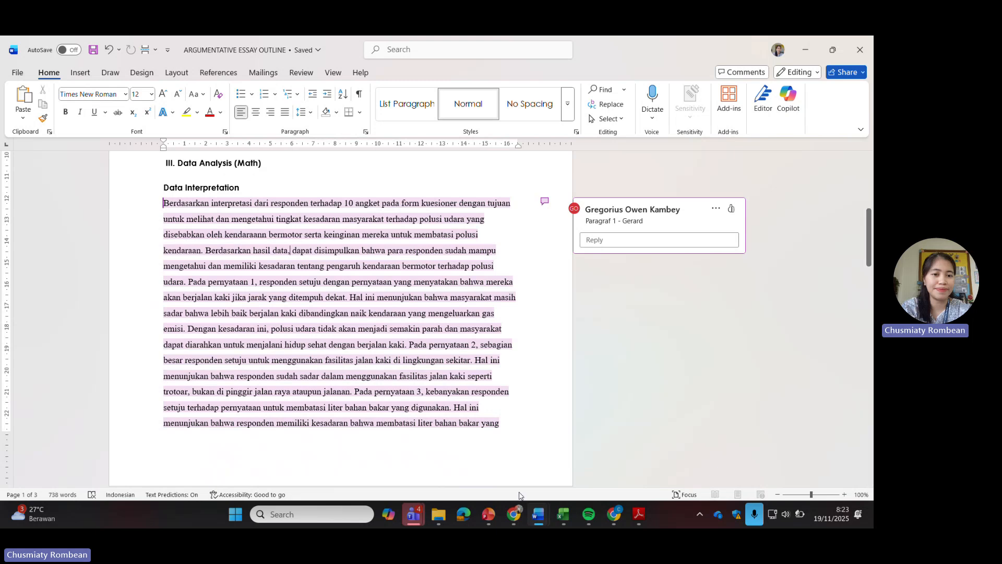
Stop sharing the screen in the online meeting
mouse_move(420, 516)
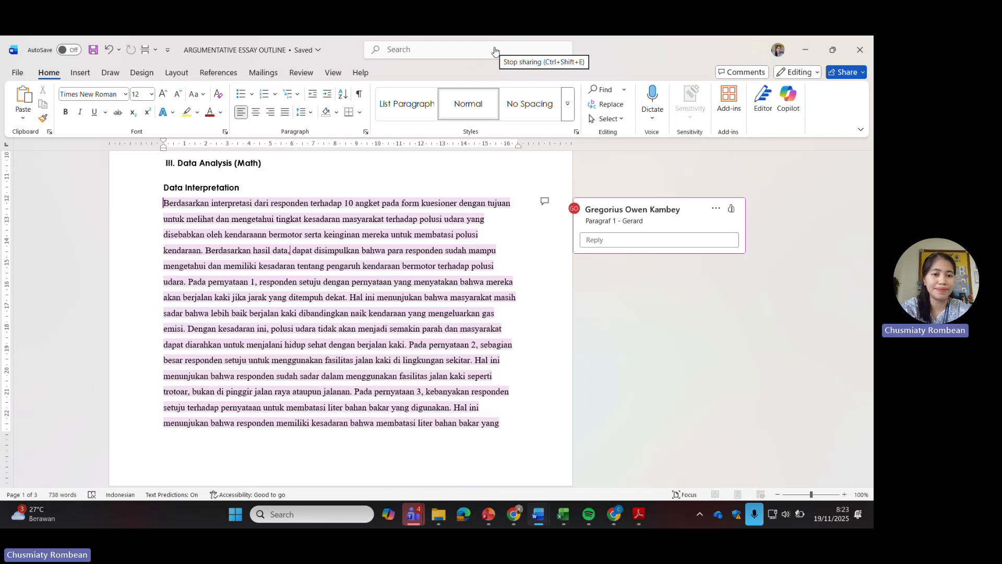
click(495, 51)
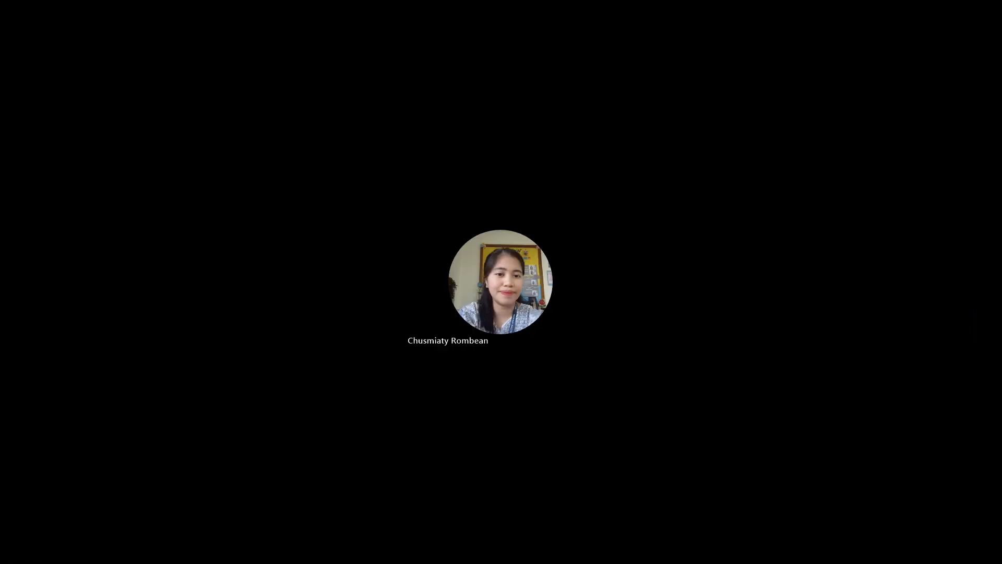